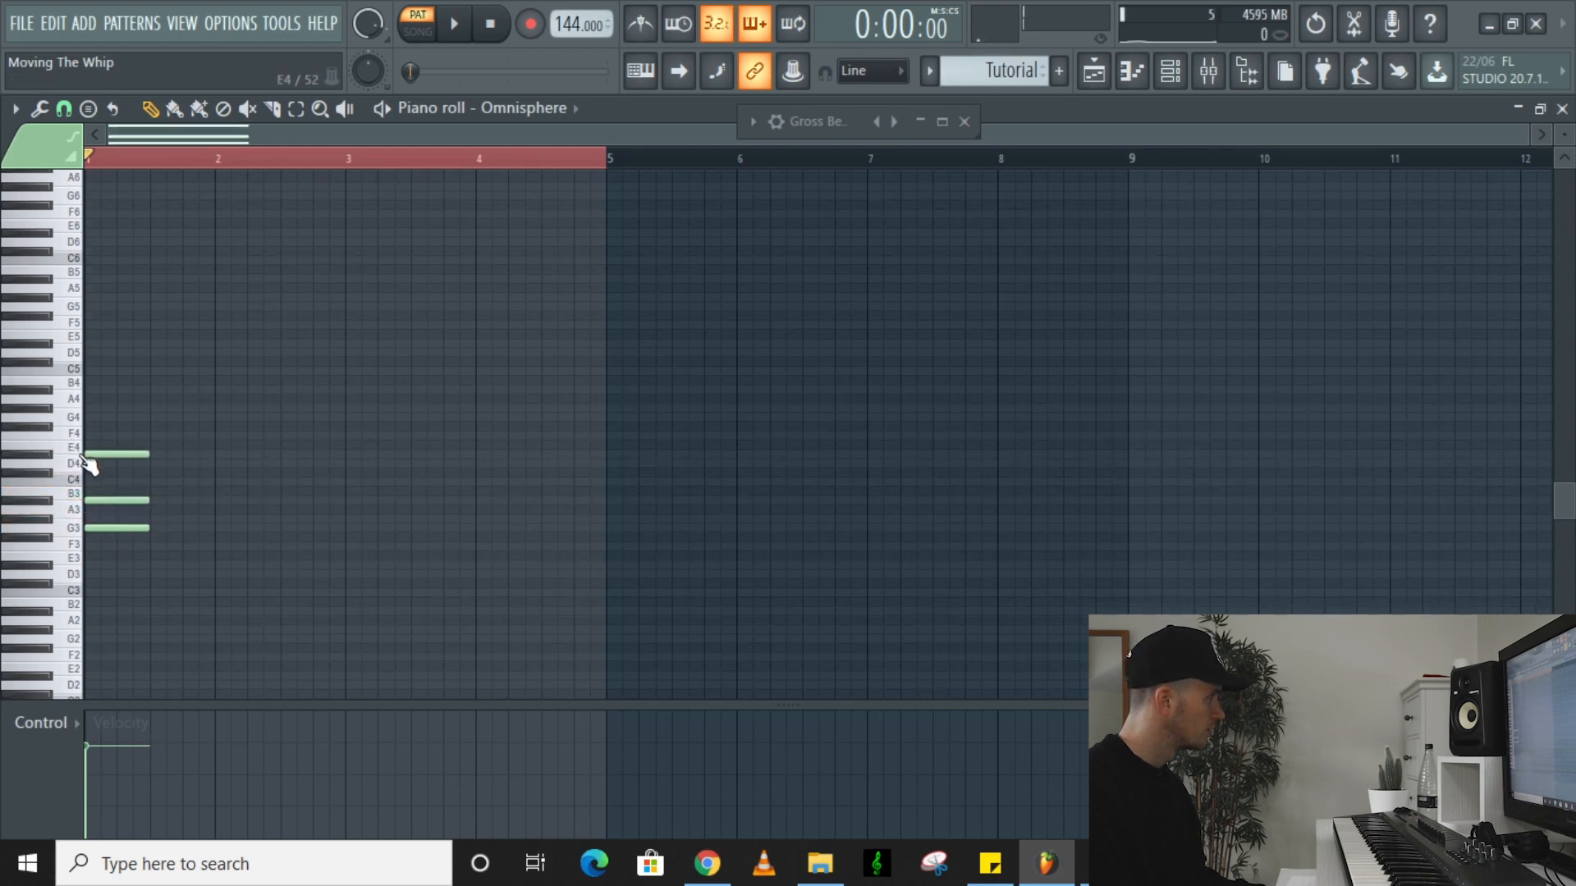
Set the first chord's top note to D4 and transpose the whole chord up one octave
key(space)
key(space)
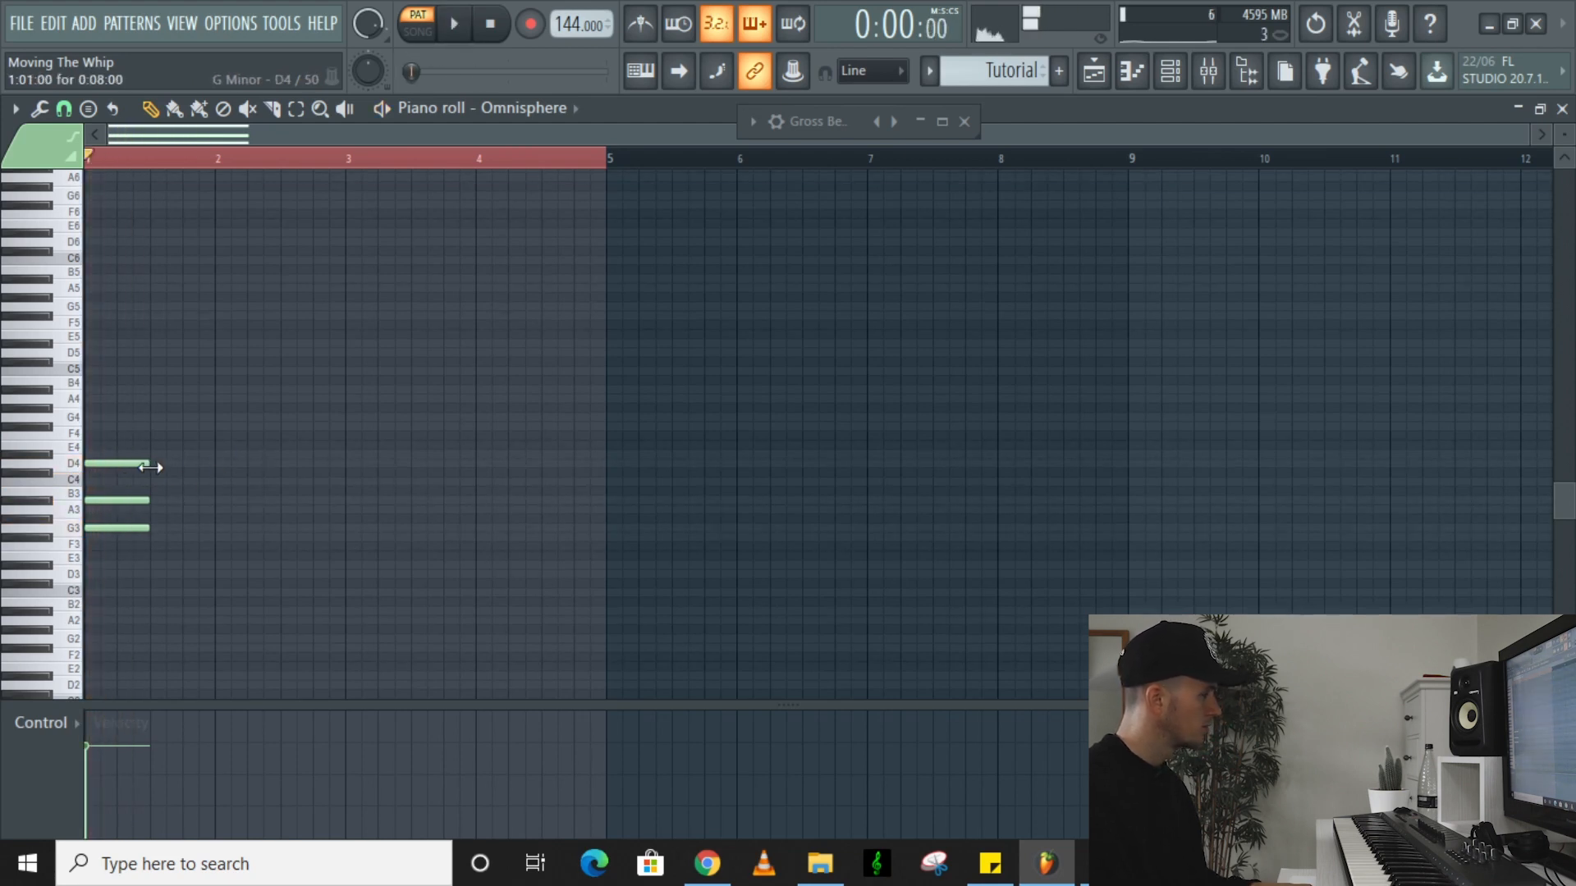
key(ctrl+a)
key(space)
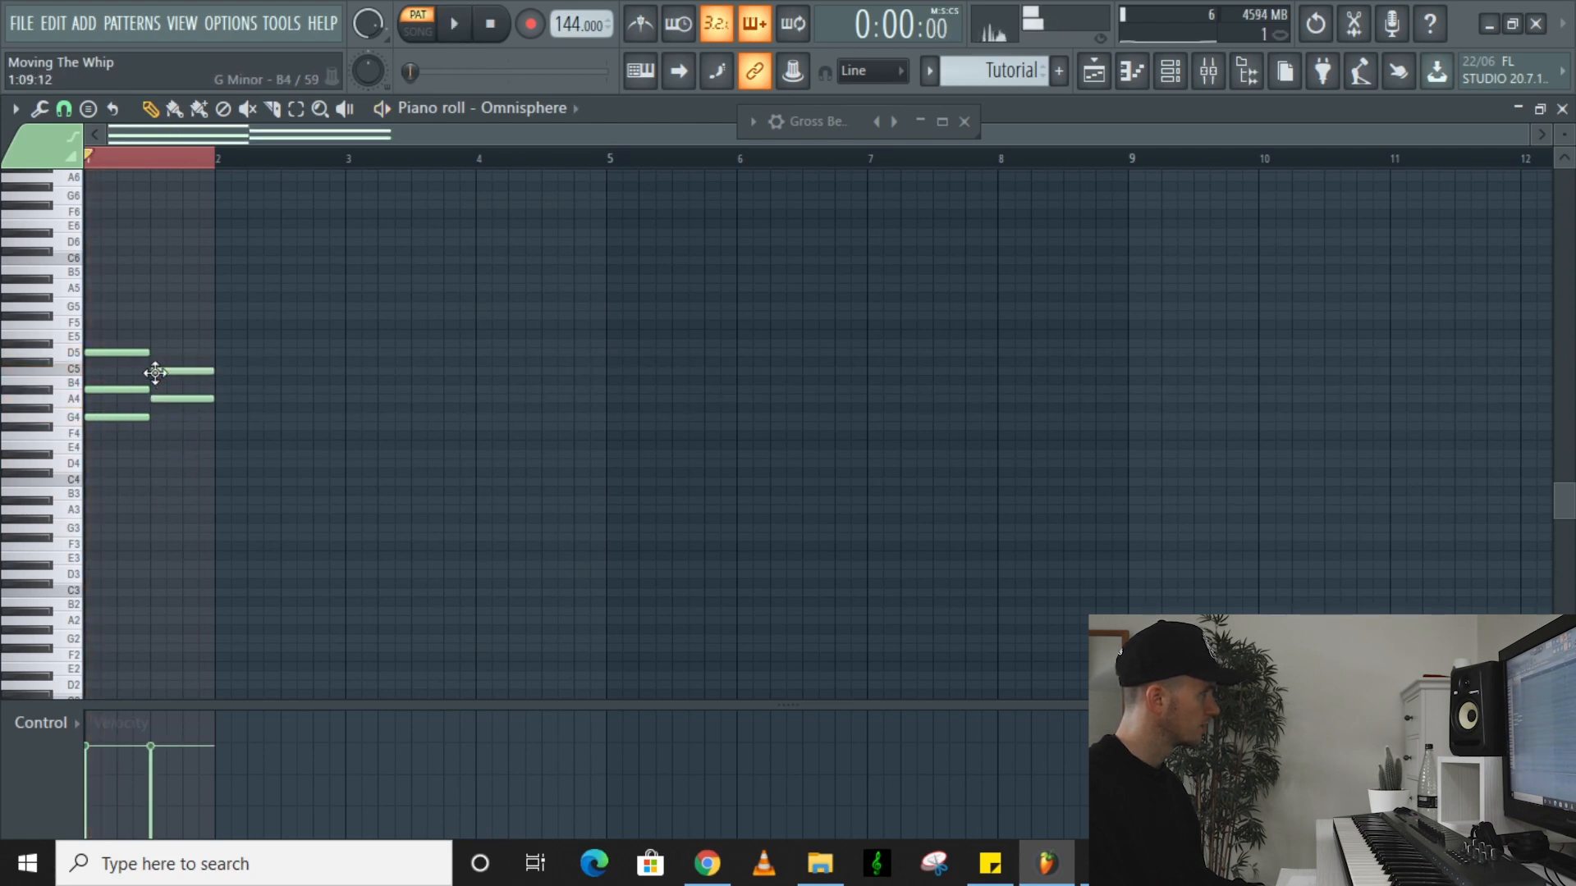
Build the second chord from A4, C5 and D#5, and place a third chord of G4, A#4 and D#5 at bar 2
key(space)
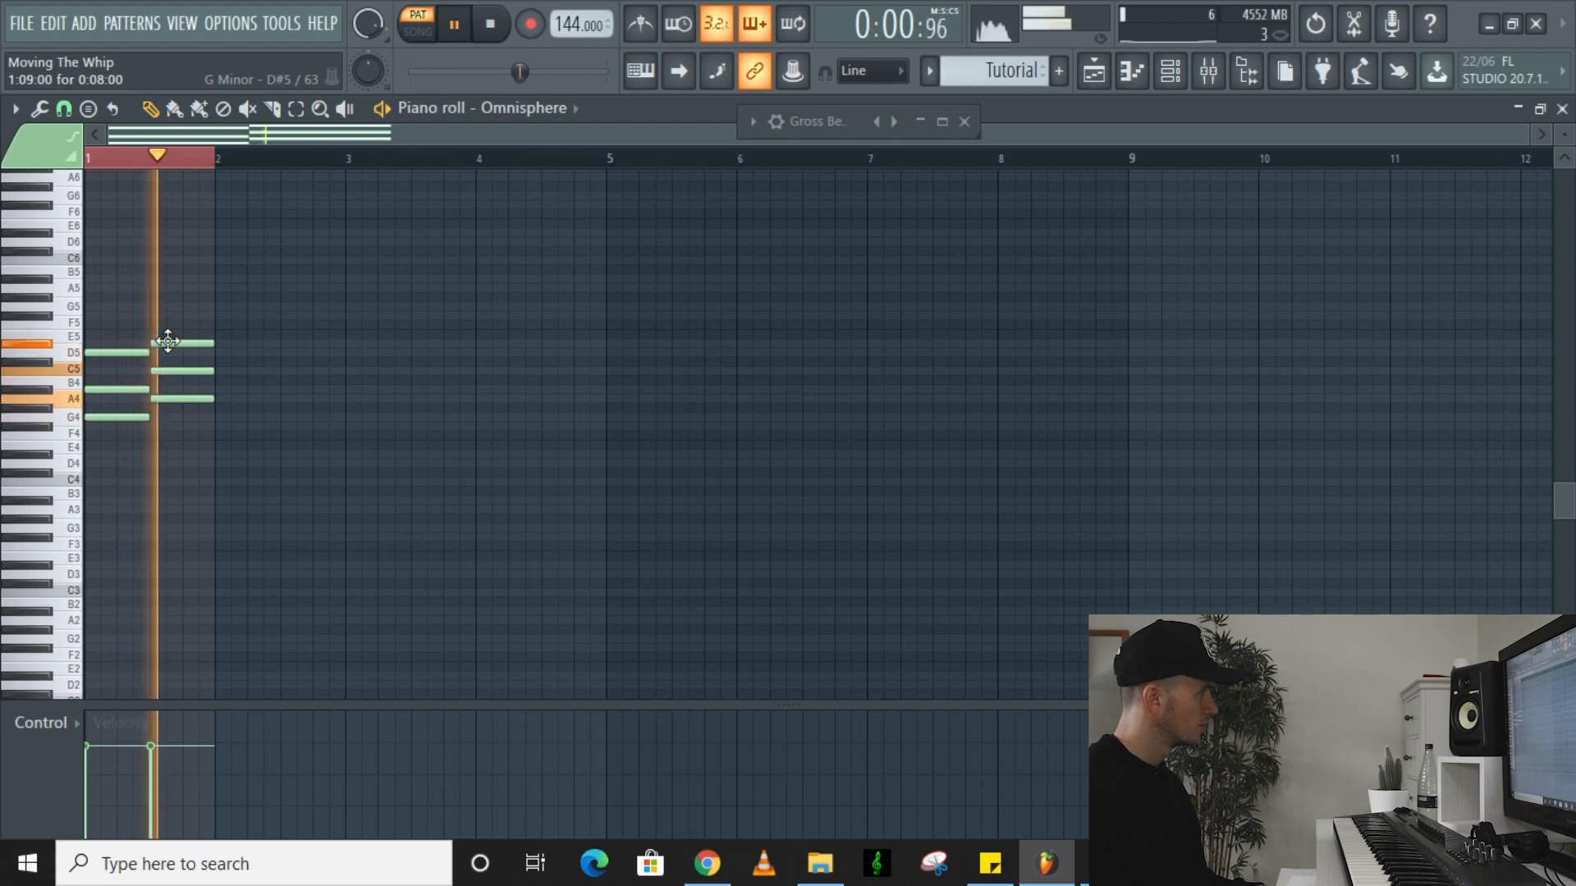
key(space)
key(space)
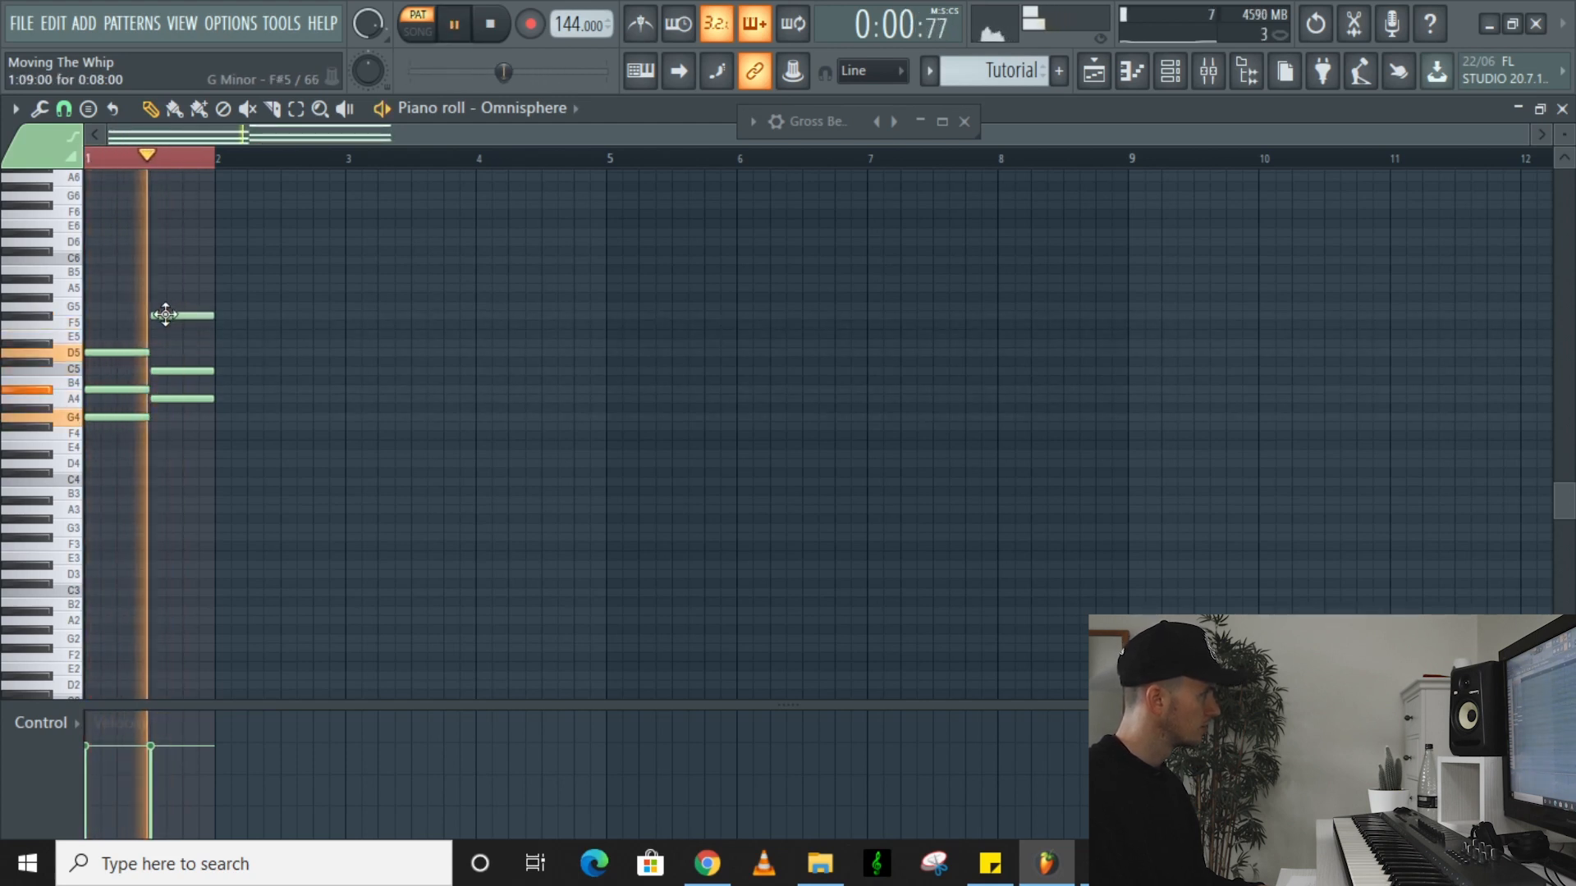
drag(165, 312, 161, 347)
key(space)
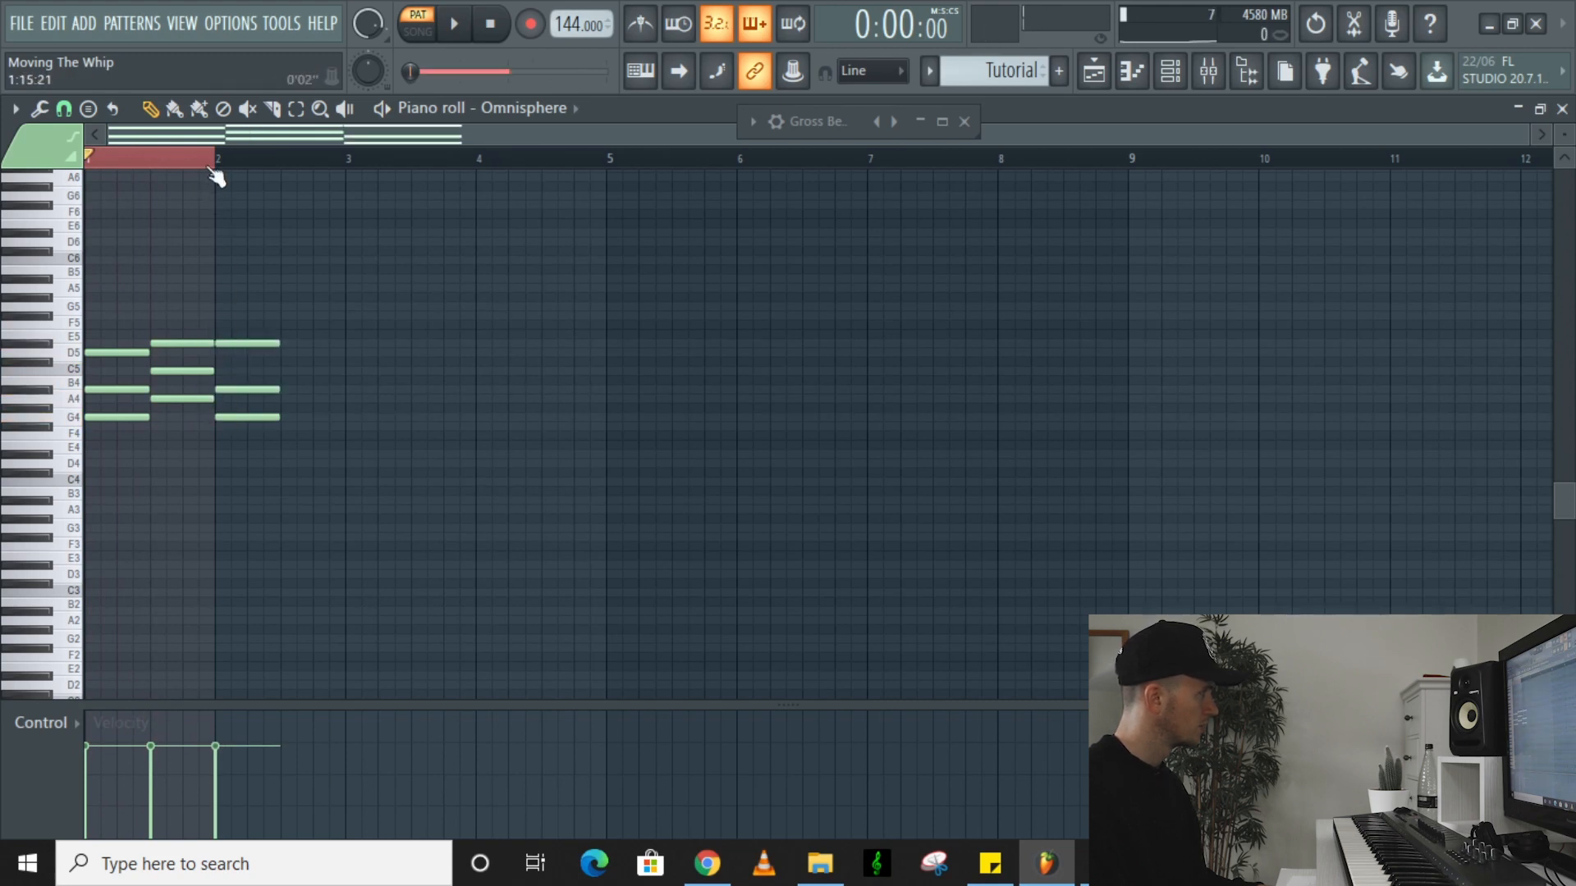
Build a fourth chord of F#4, A4 and D5 in the second half of bar 2, auditioning the progression
key(ctrl+a)
key(space)
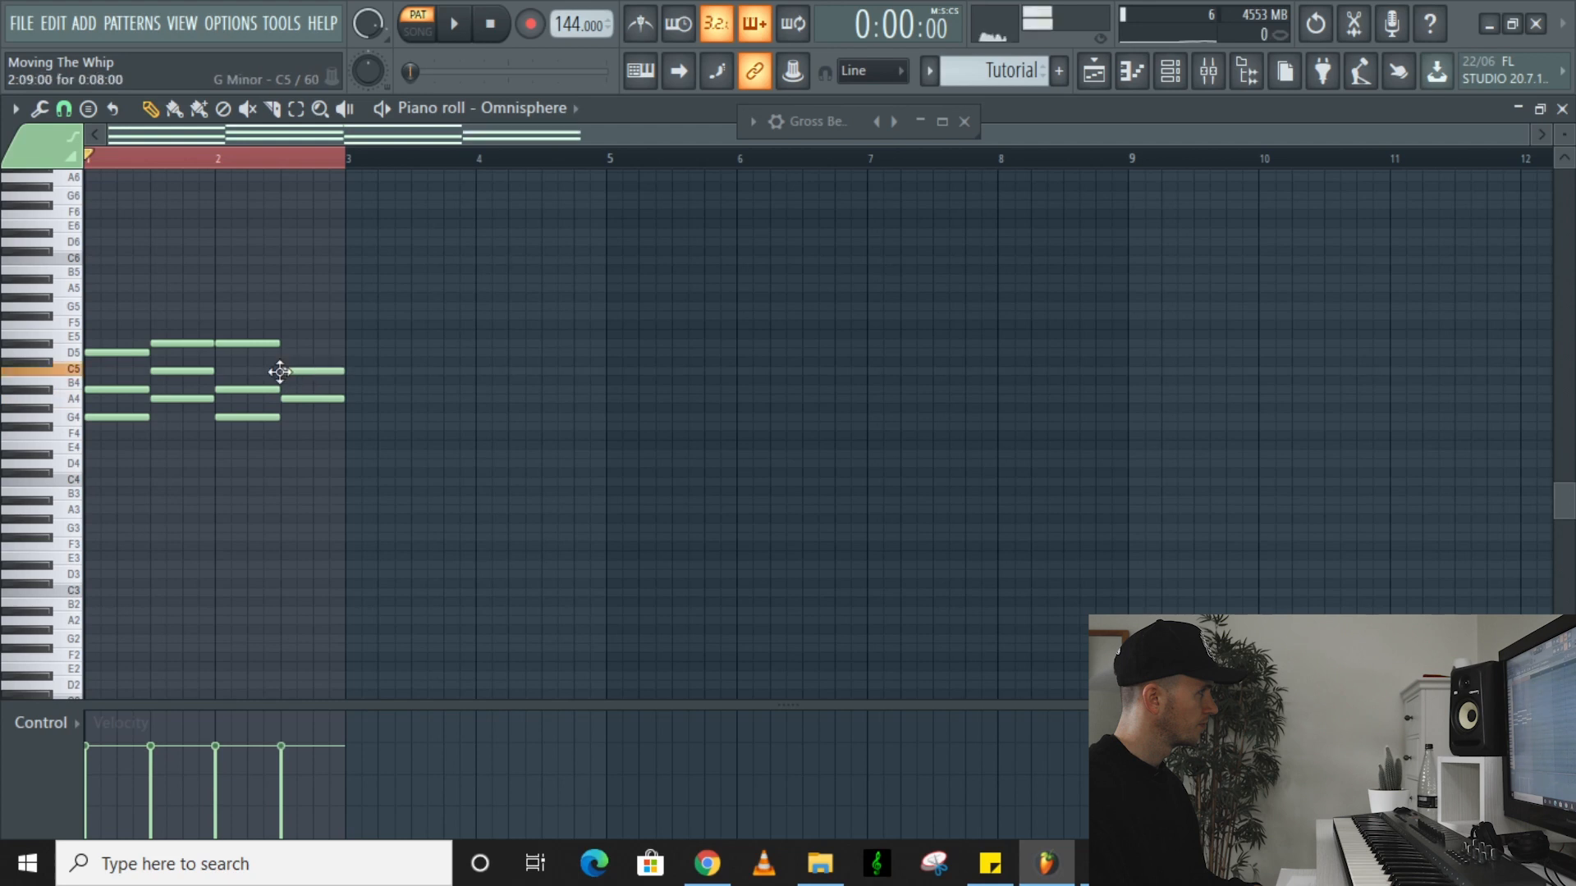
key(space)
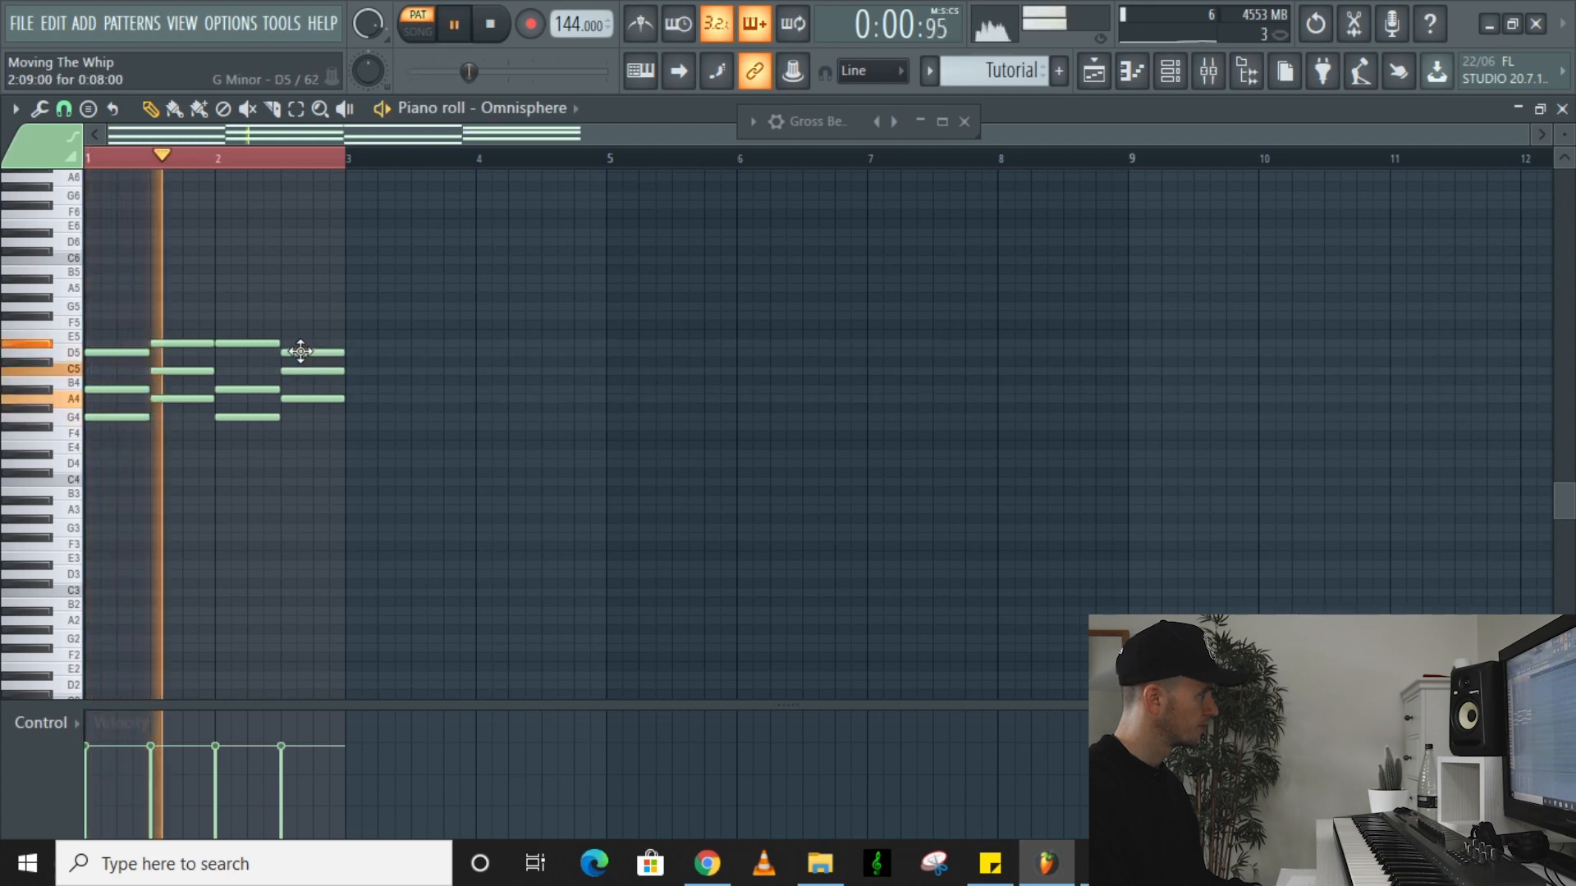
key(space)
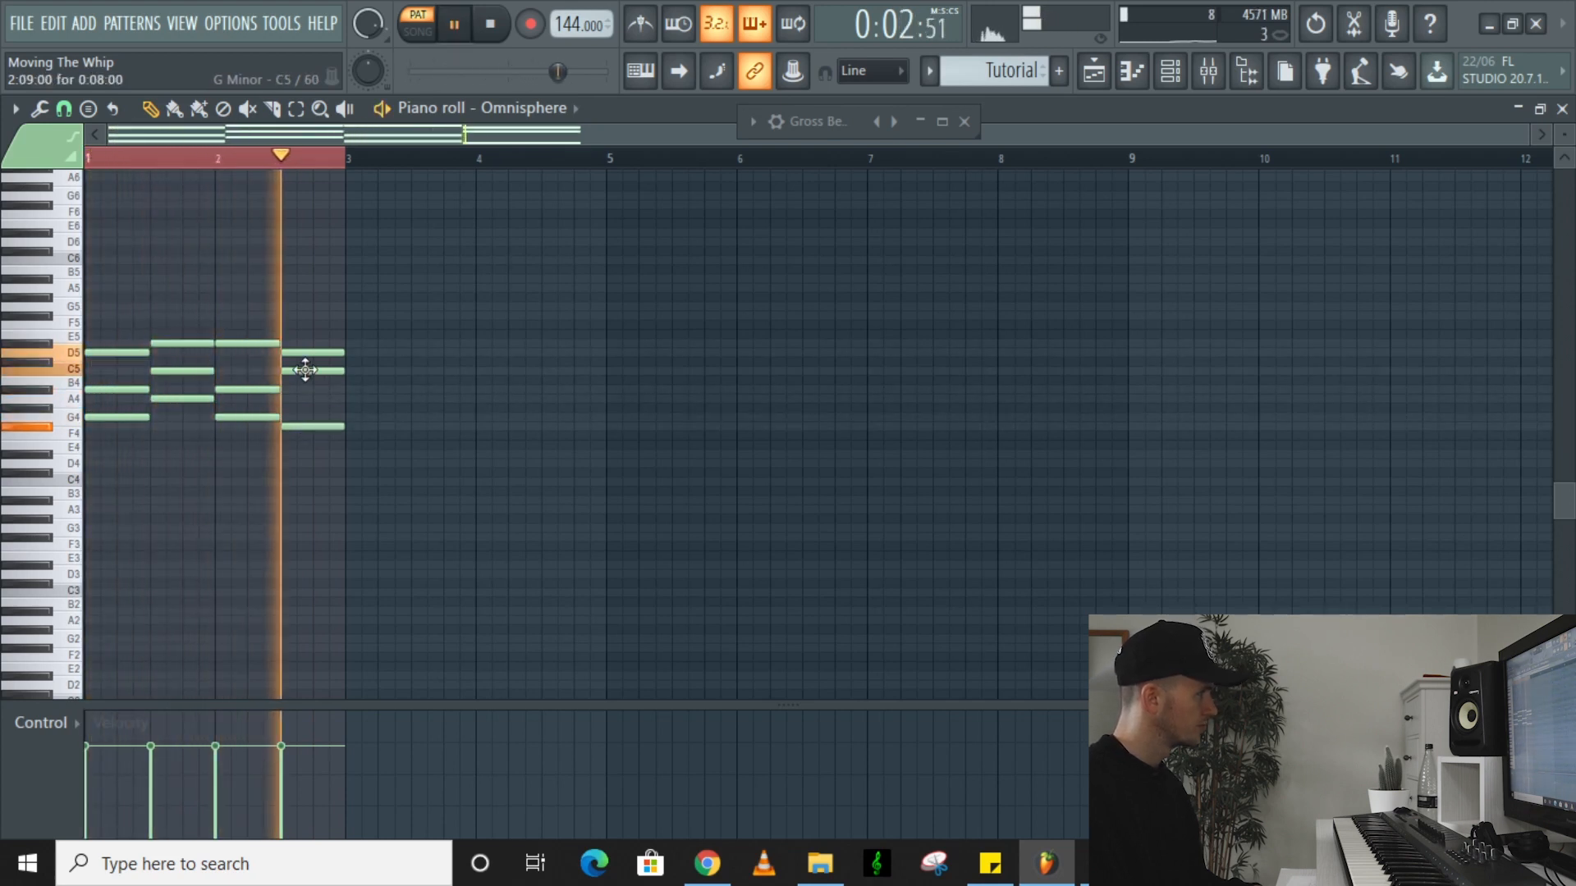
drag(305, 370, 304, 391)
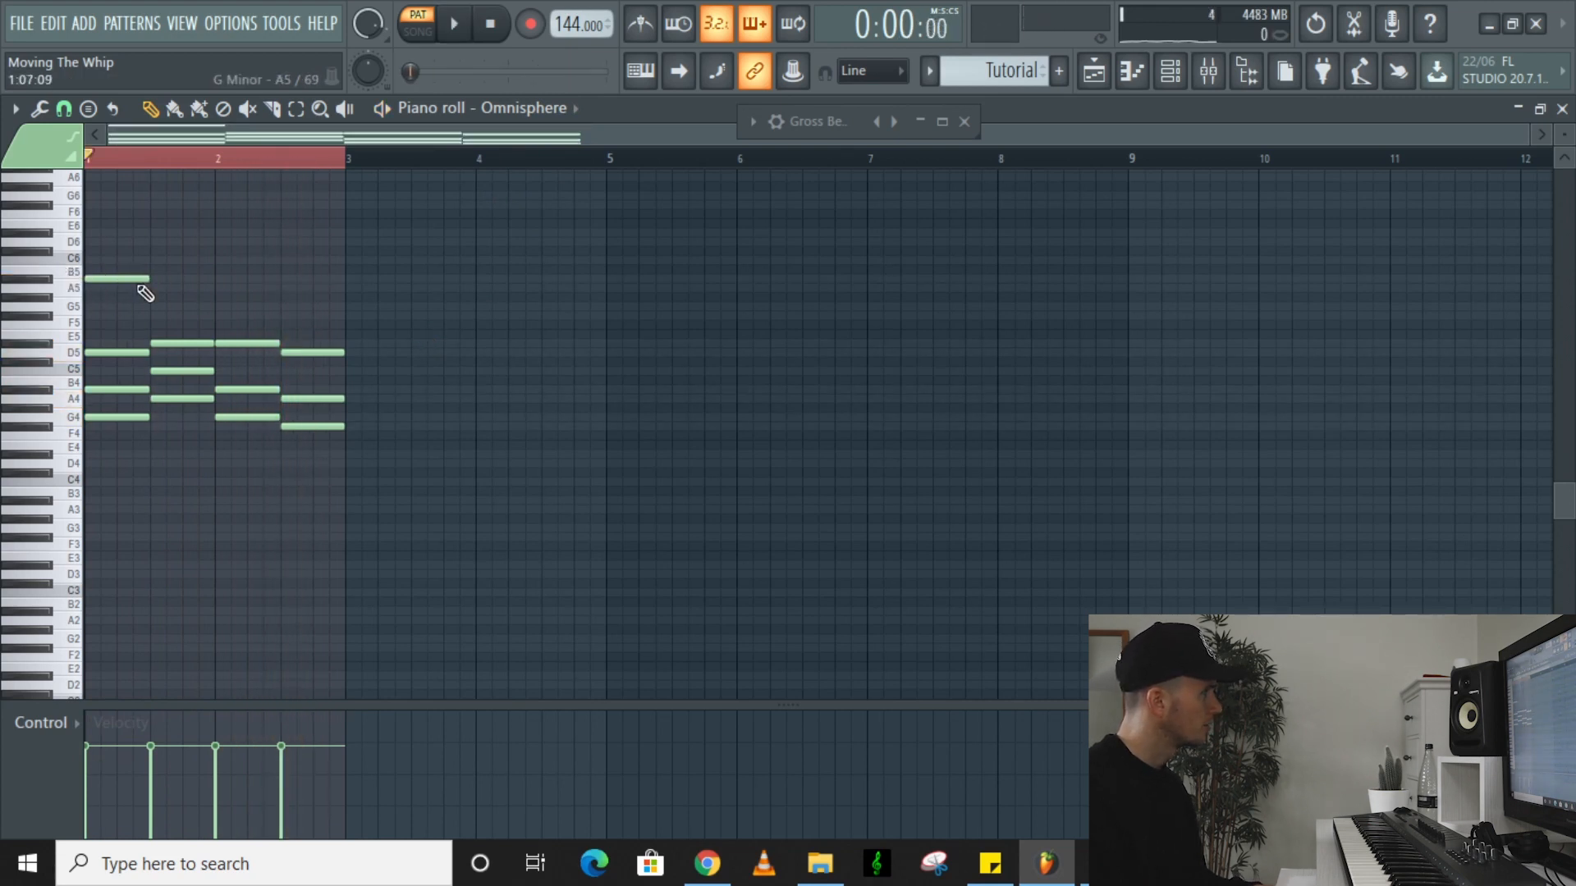
Add melody notes G5 and F#5 above the bar 1 chords, testing positions against playback
key(space)
key(space)
key(space)
key(space)
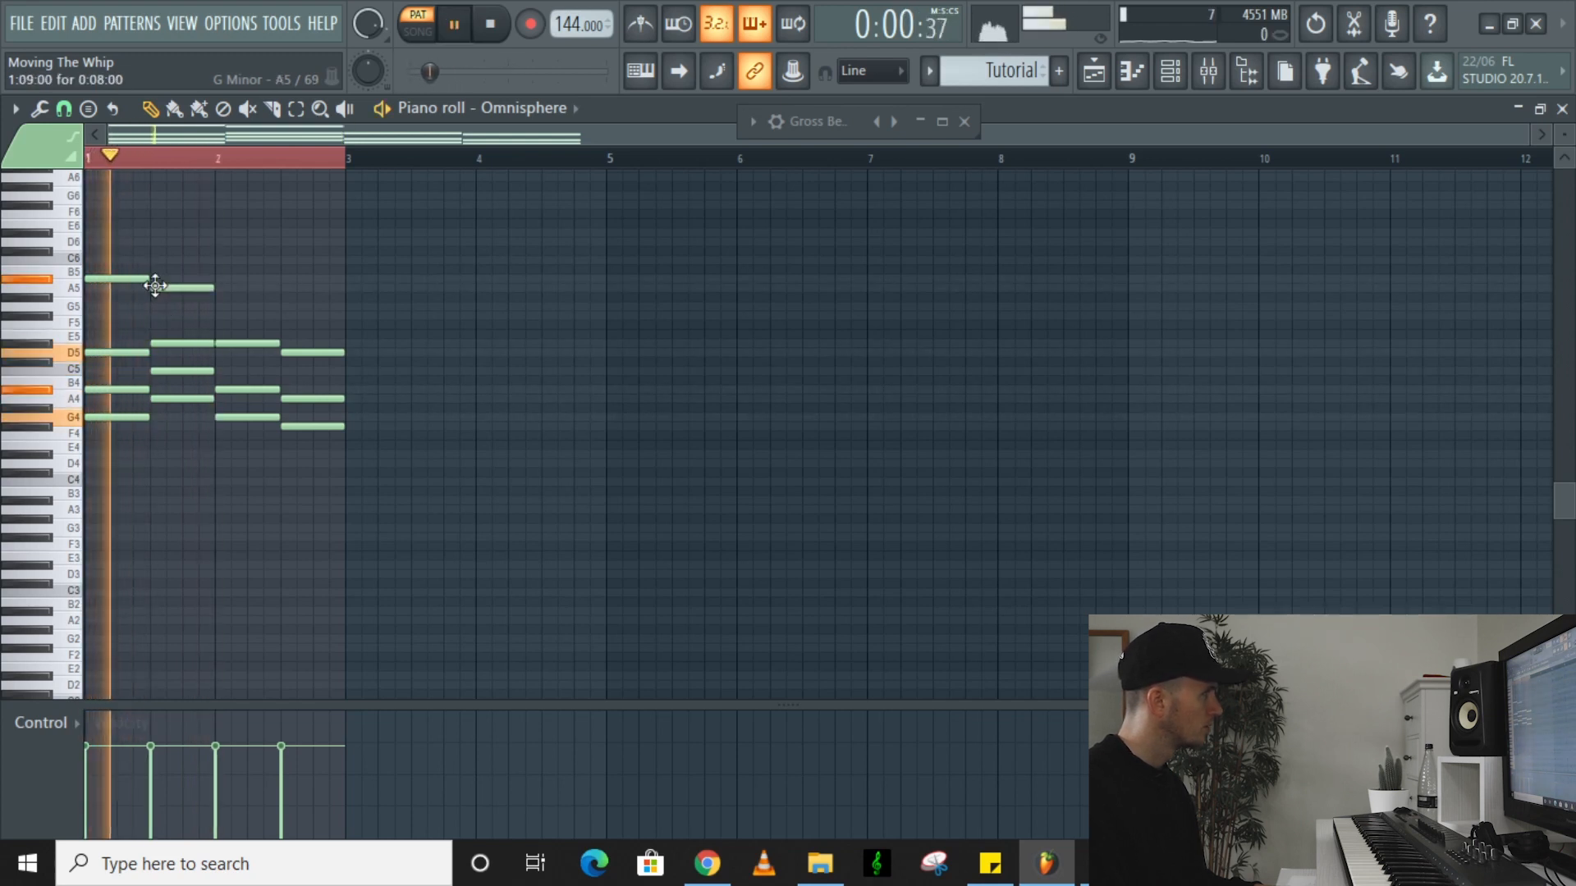
key(space)
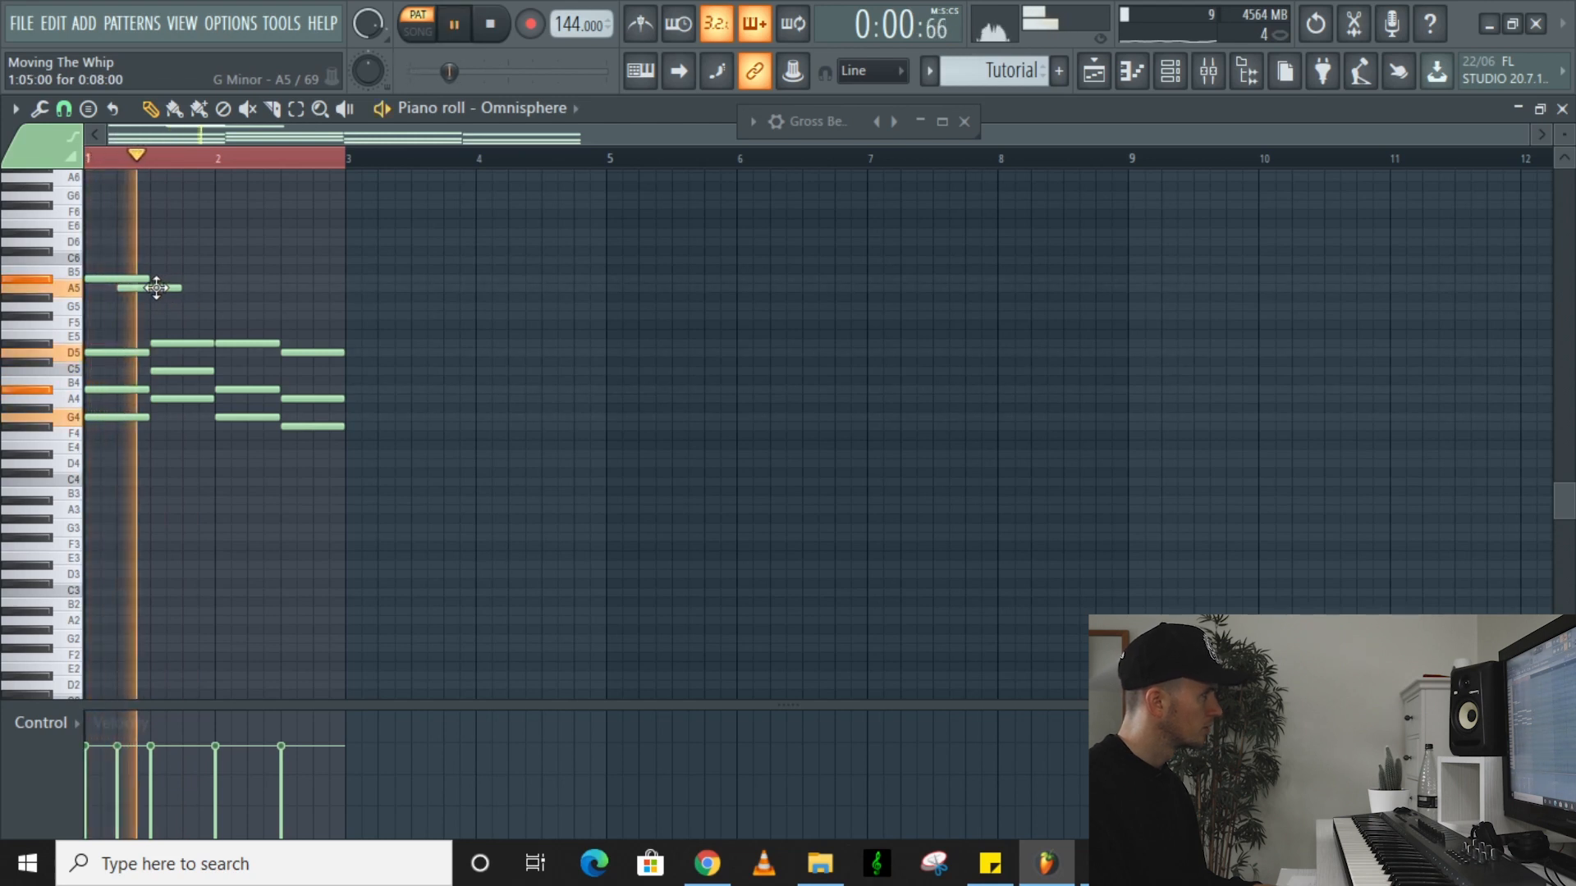
key(space)
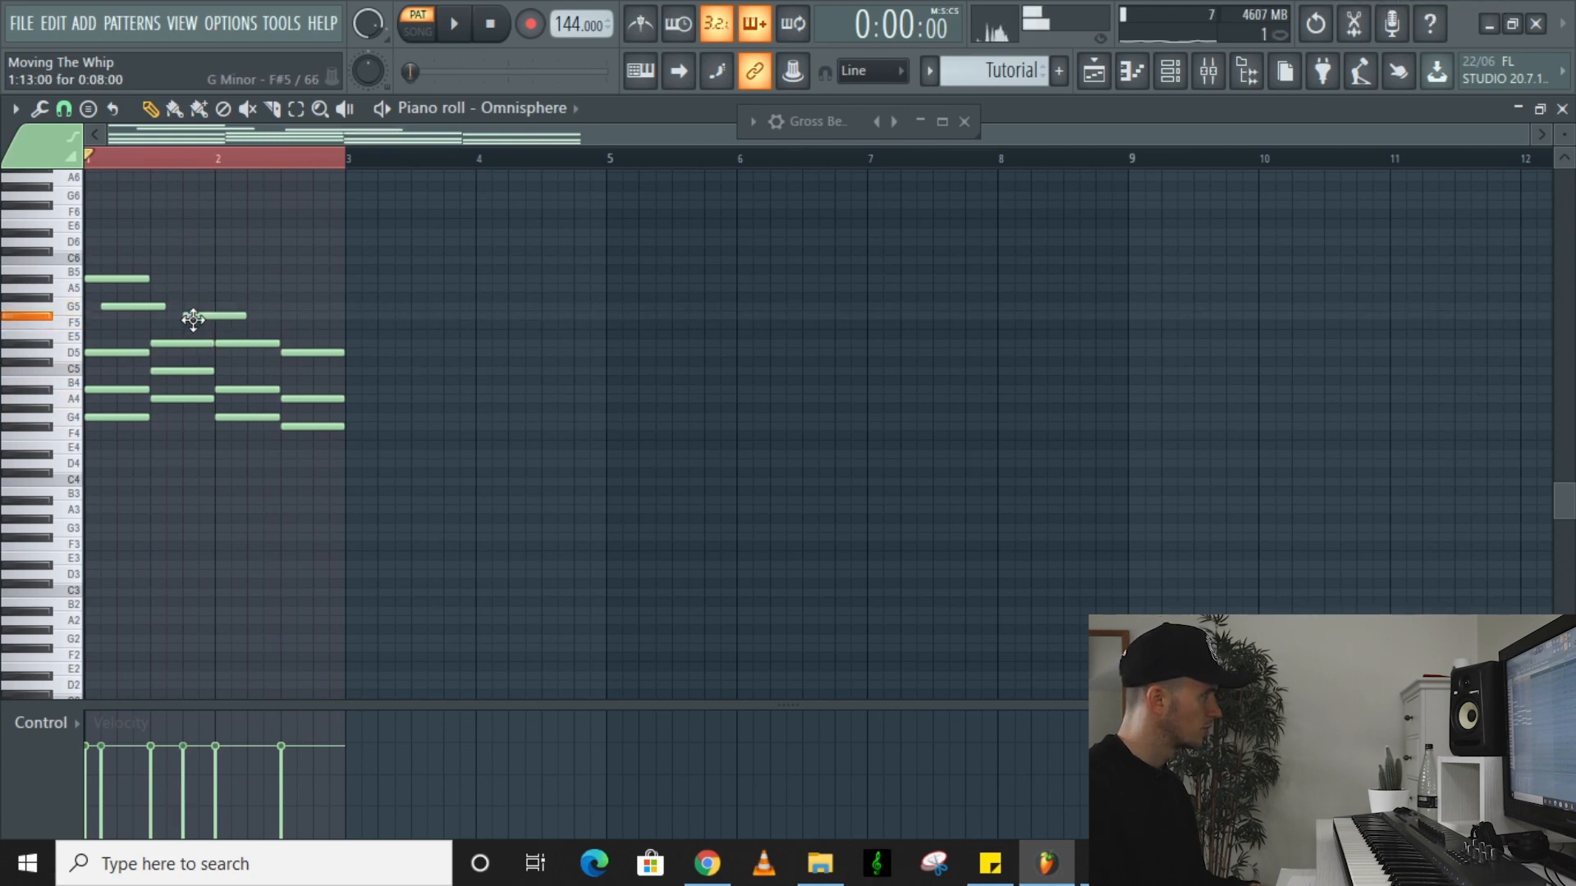
Add a short A5 near the end of bar 2 and a G5 shortly after the start of bar 2
key(space)
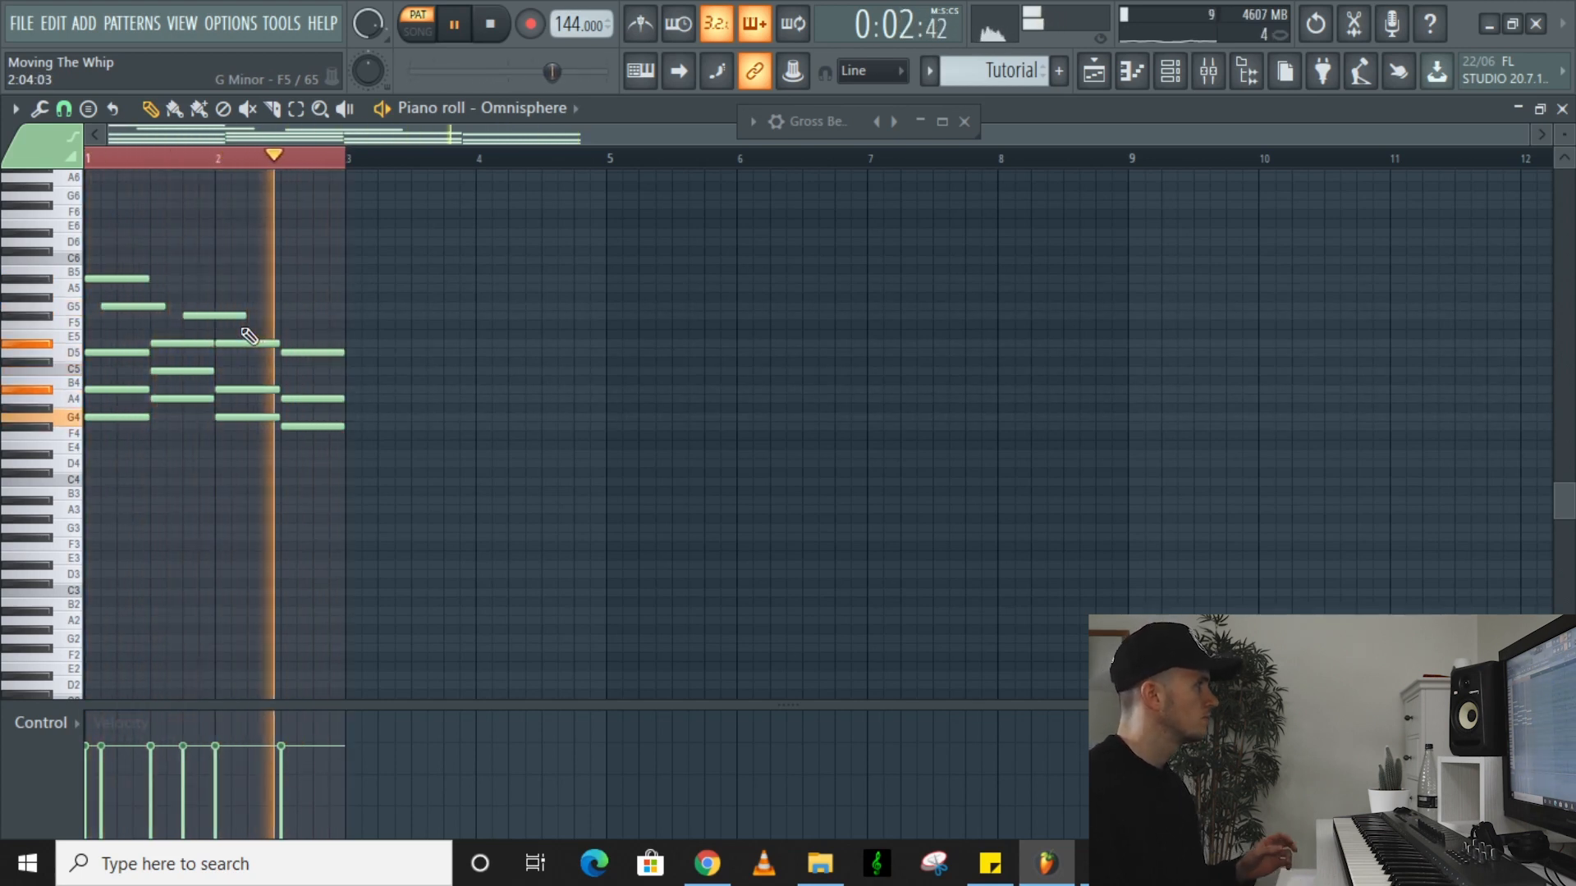
key(space)
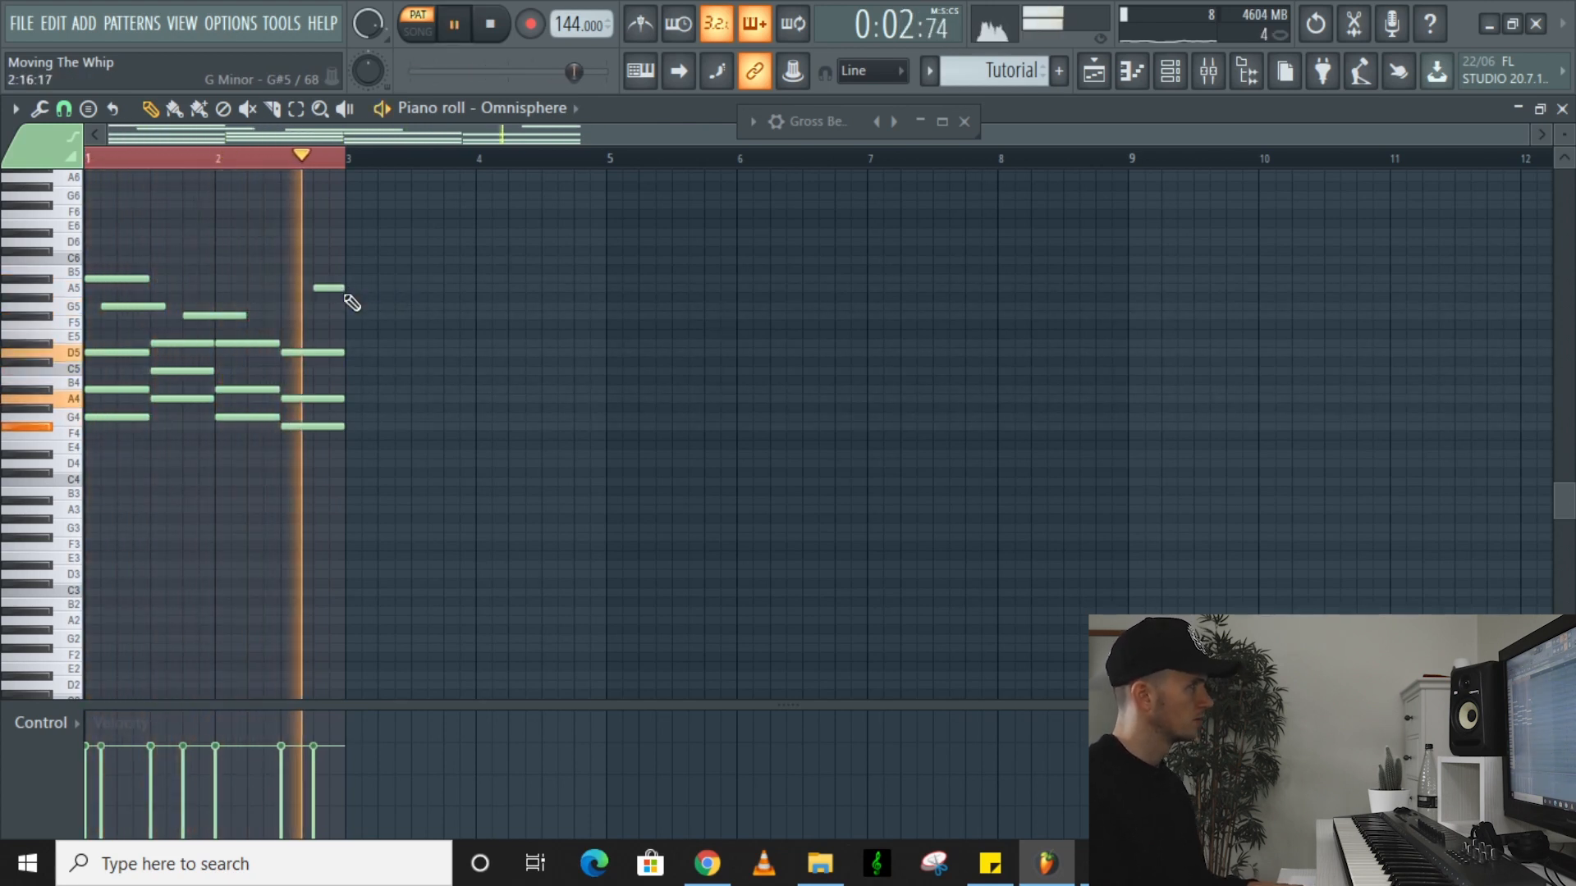
key(space)
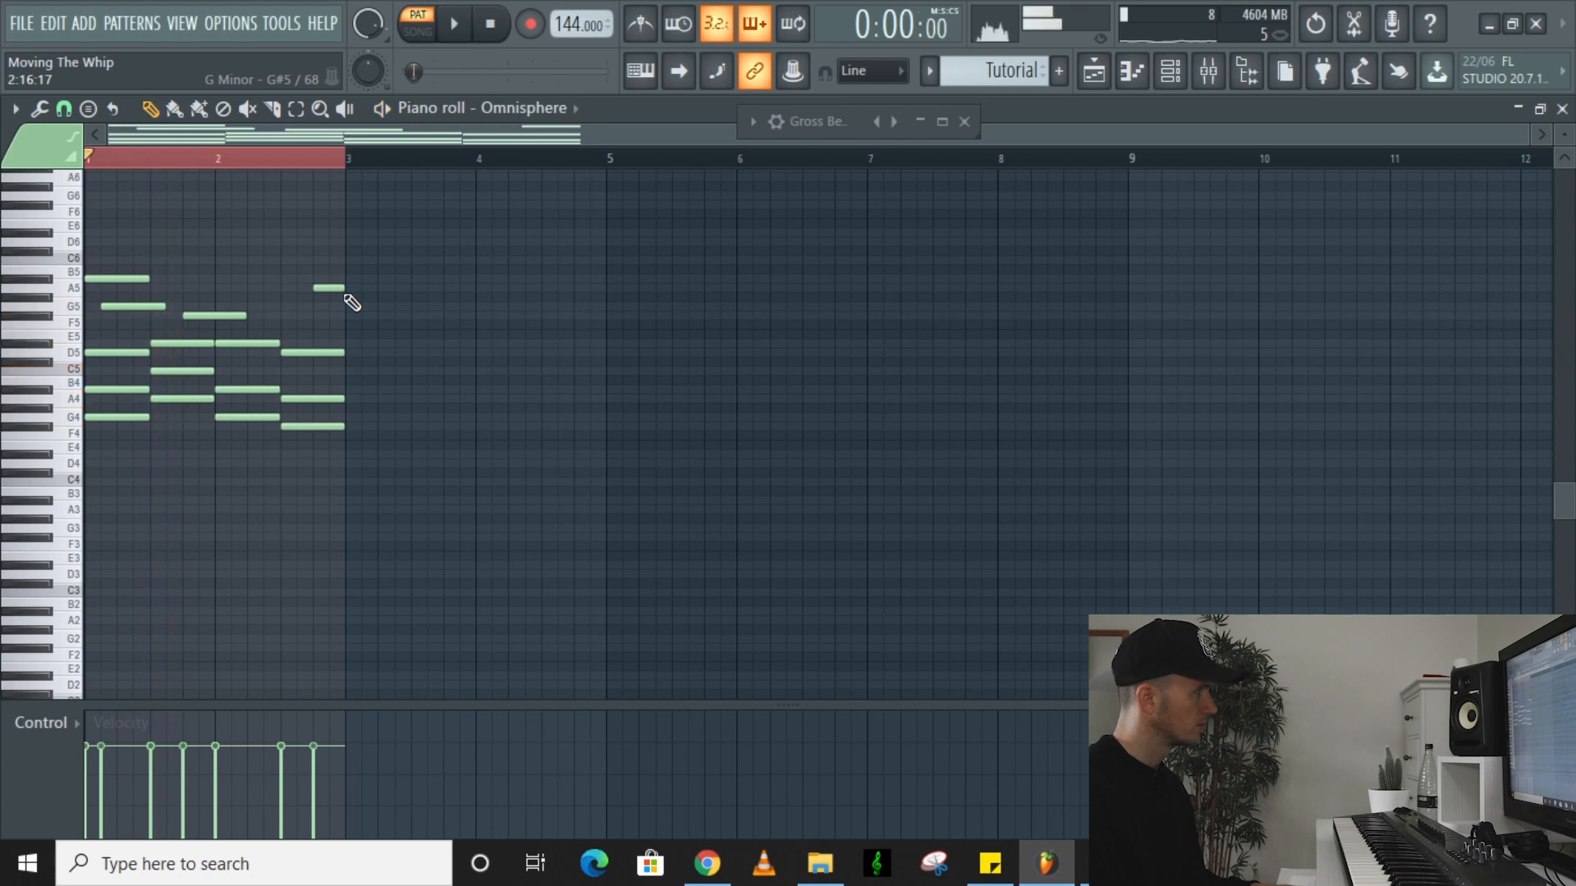
click(276, 324)
drag(238, 304, 277, 305)
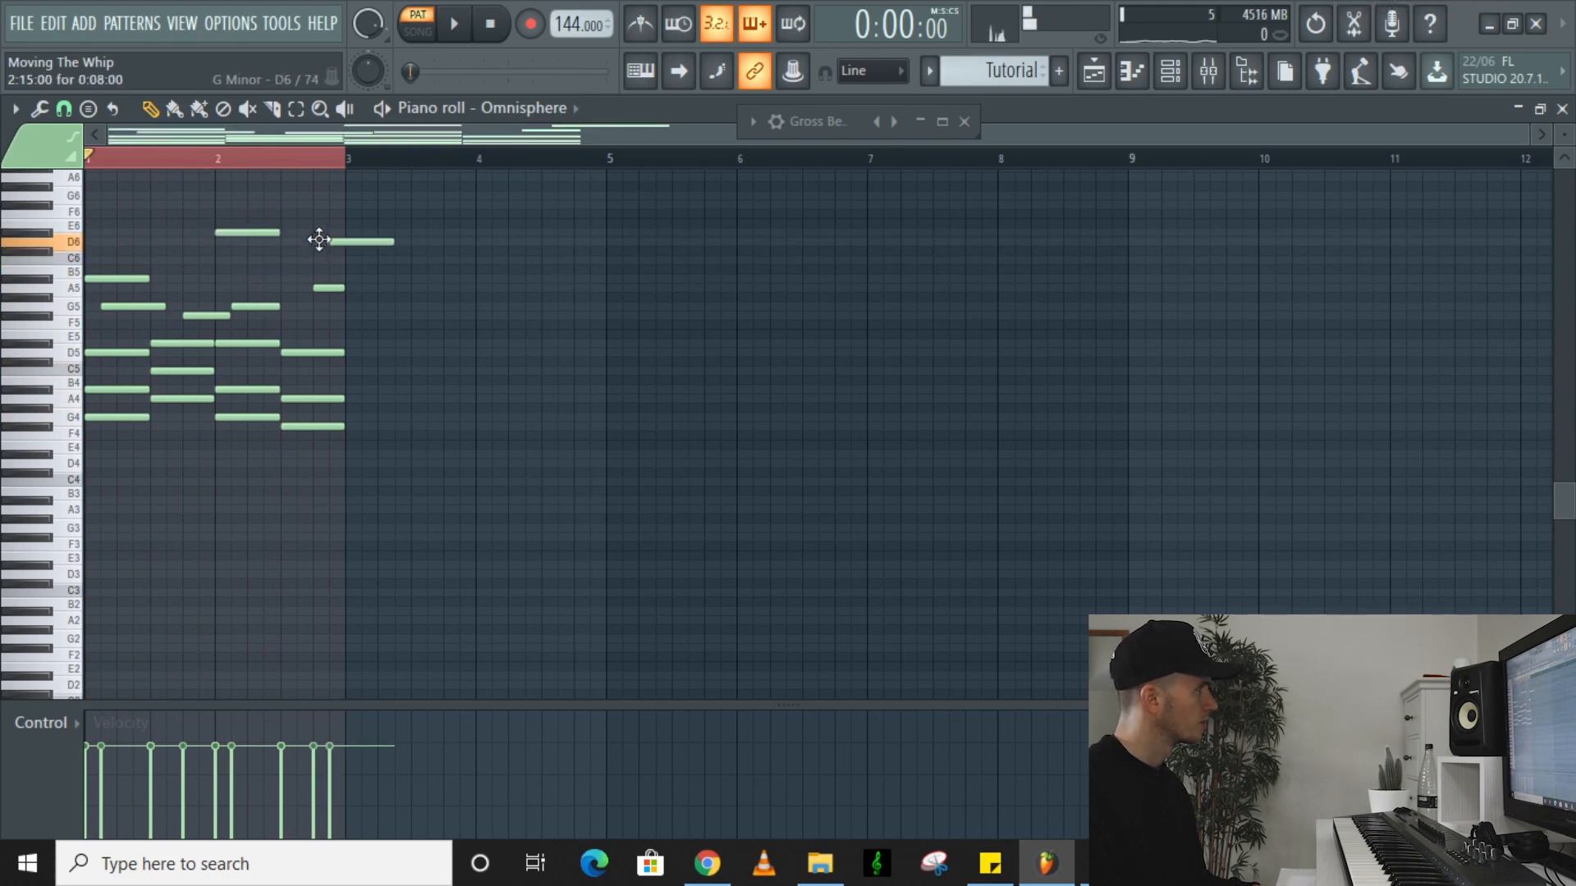
Move the high note near the end of bar 2 to D#6 and lower the short A5 beneath it to F#5
drag(375, 242, 345, 248)
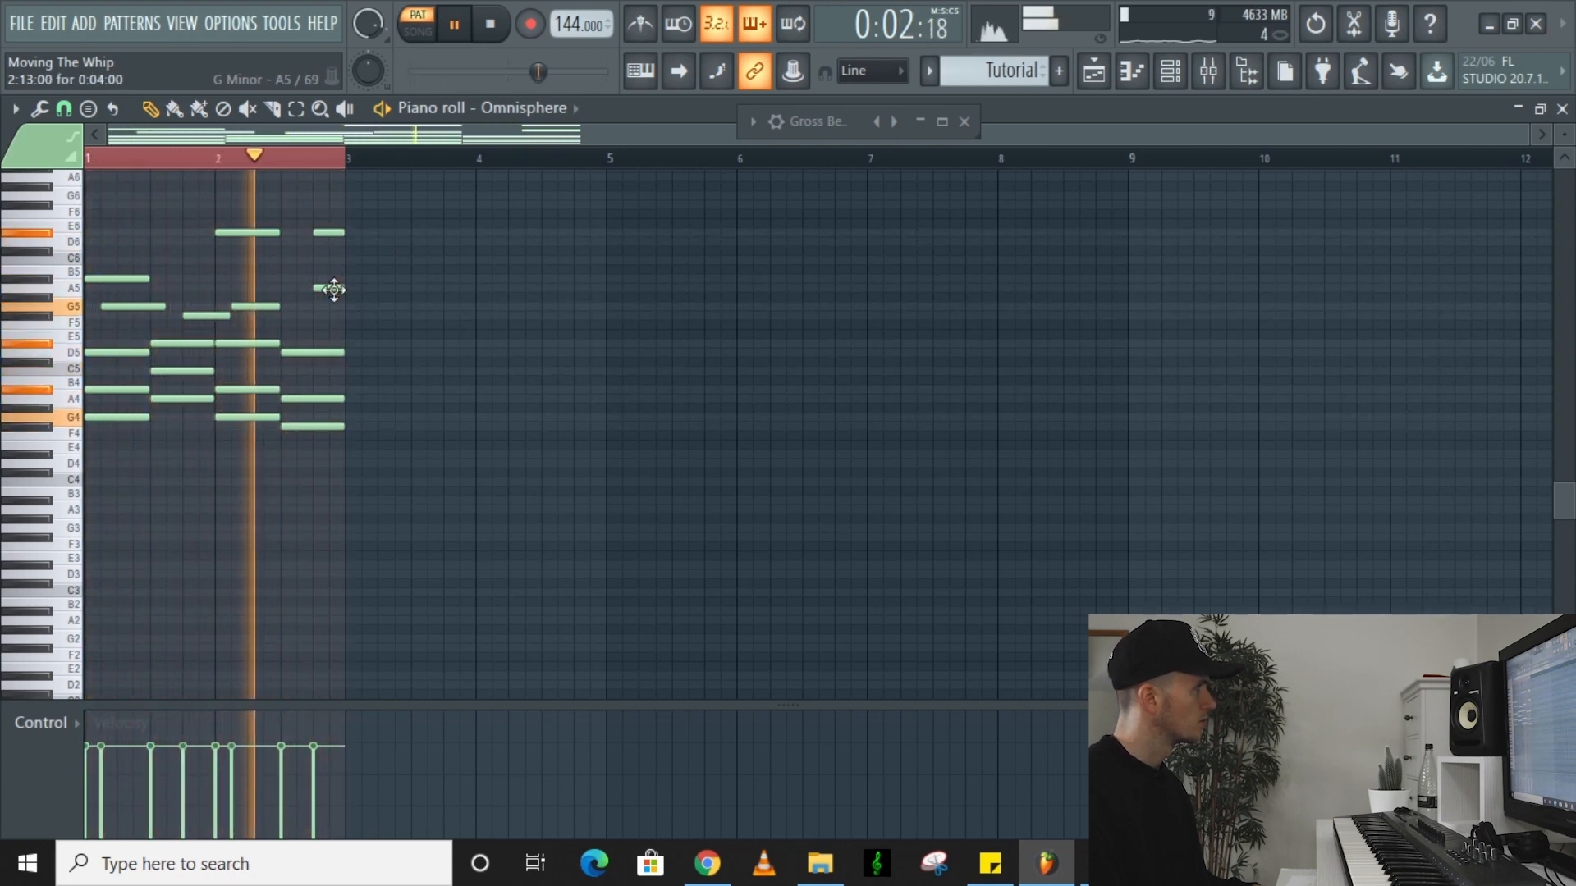
drag(333, 289, 331, 307)
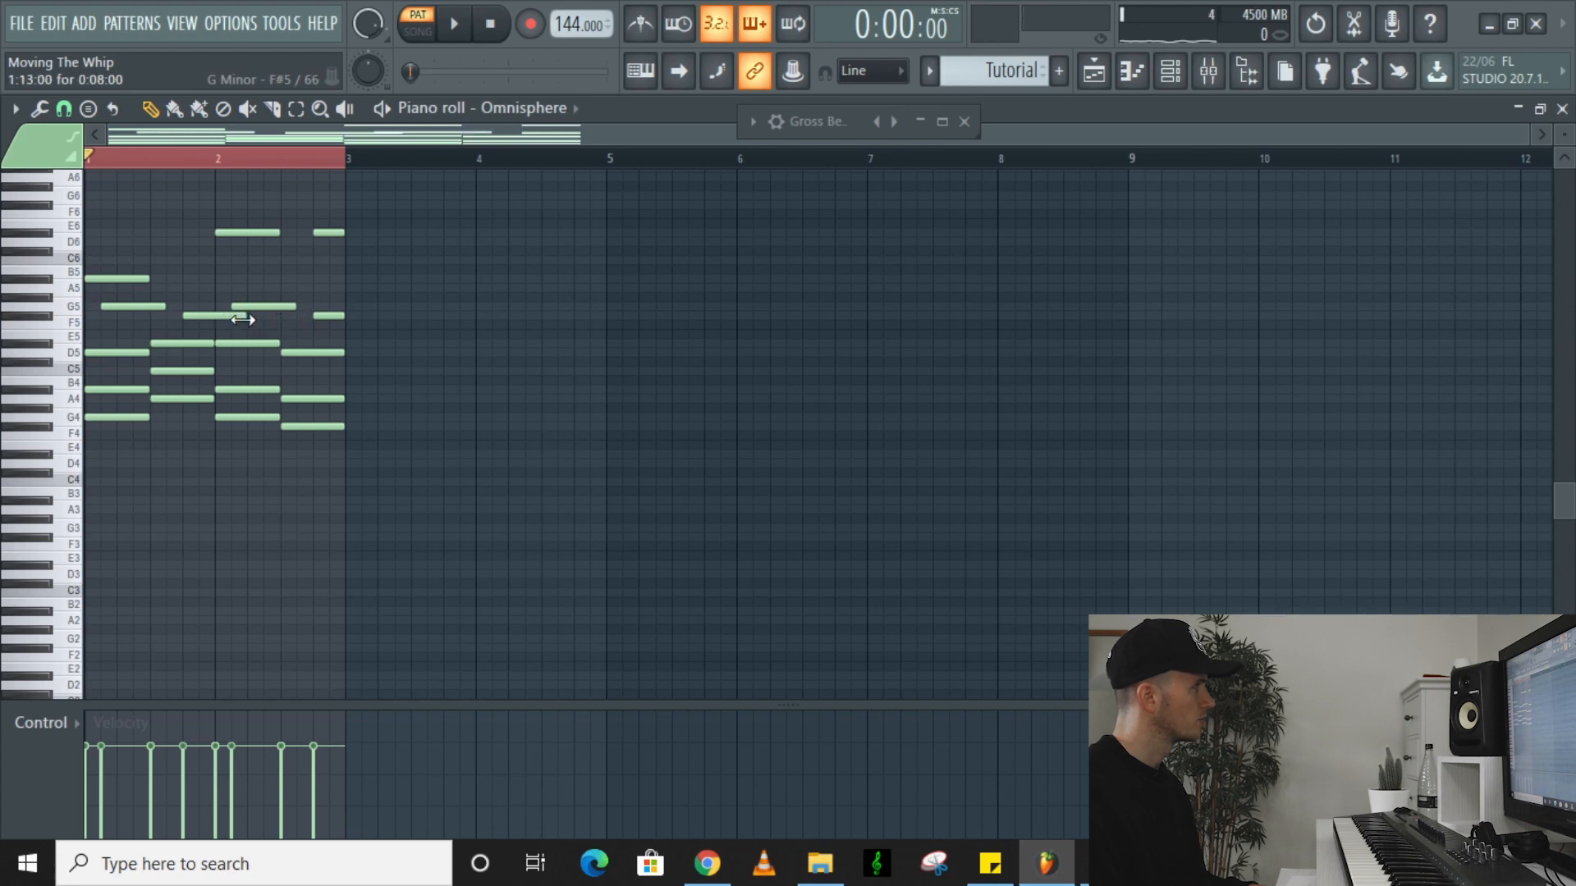
Add bass notes G2, A2, A#2 and A2 under the four chords, and shorten the second one to start later
key(space)
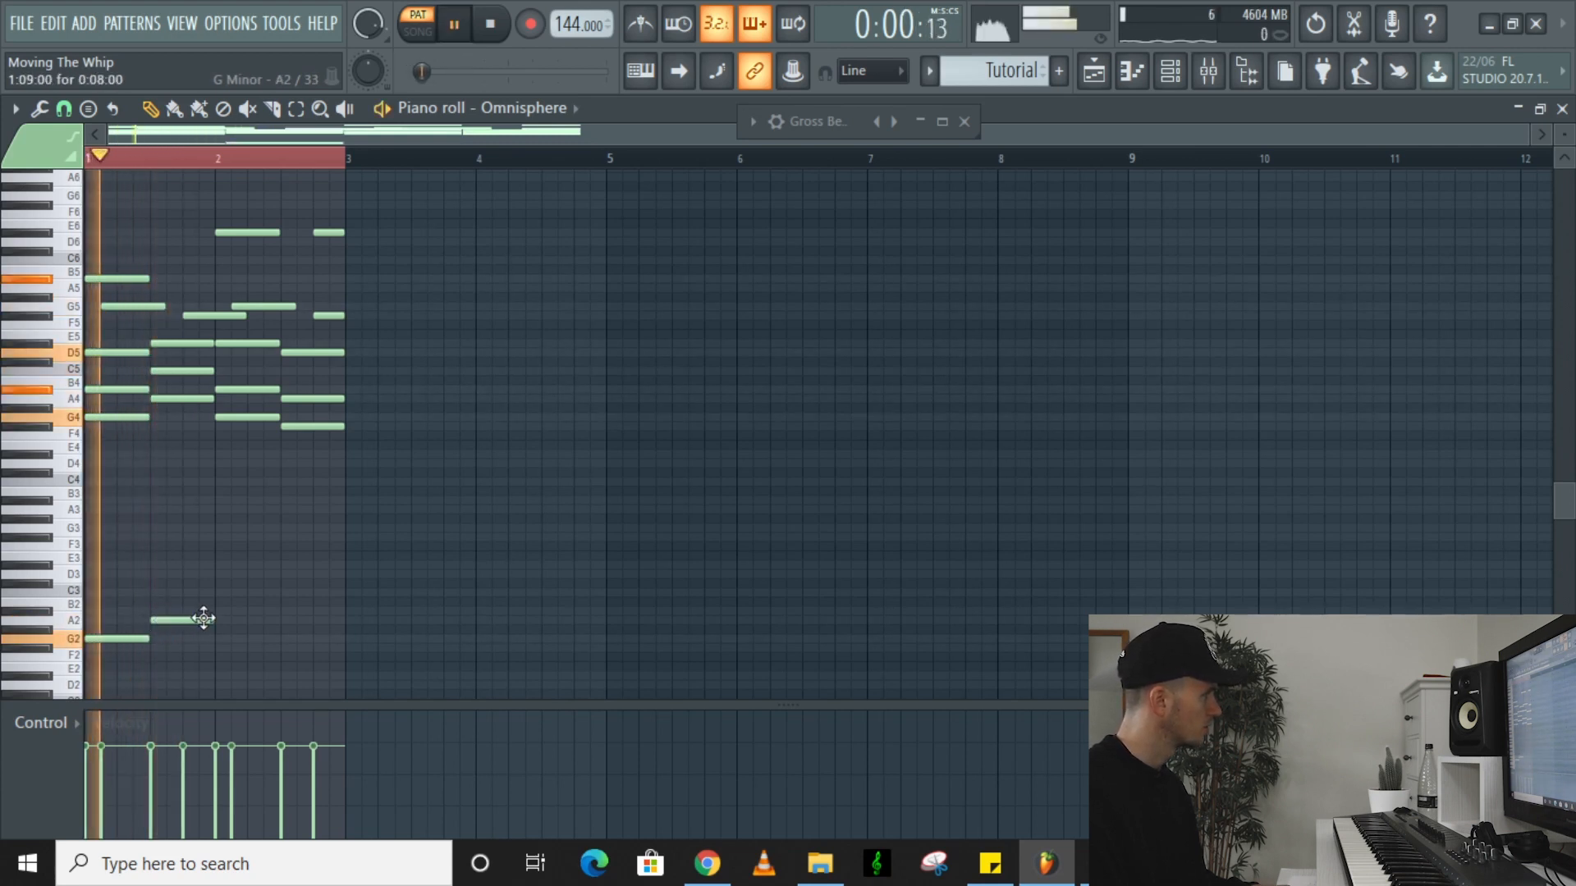
click(222, 611)
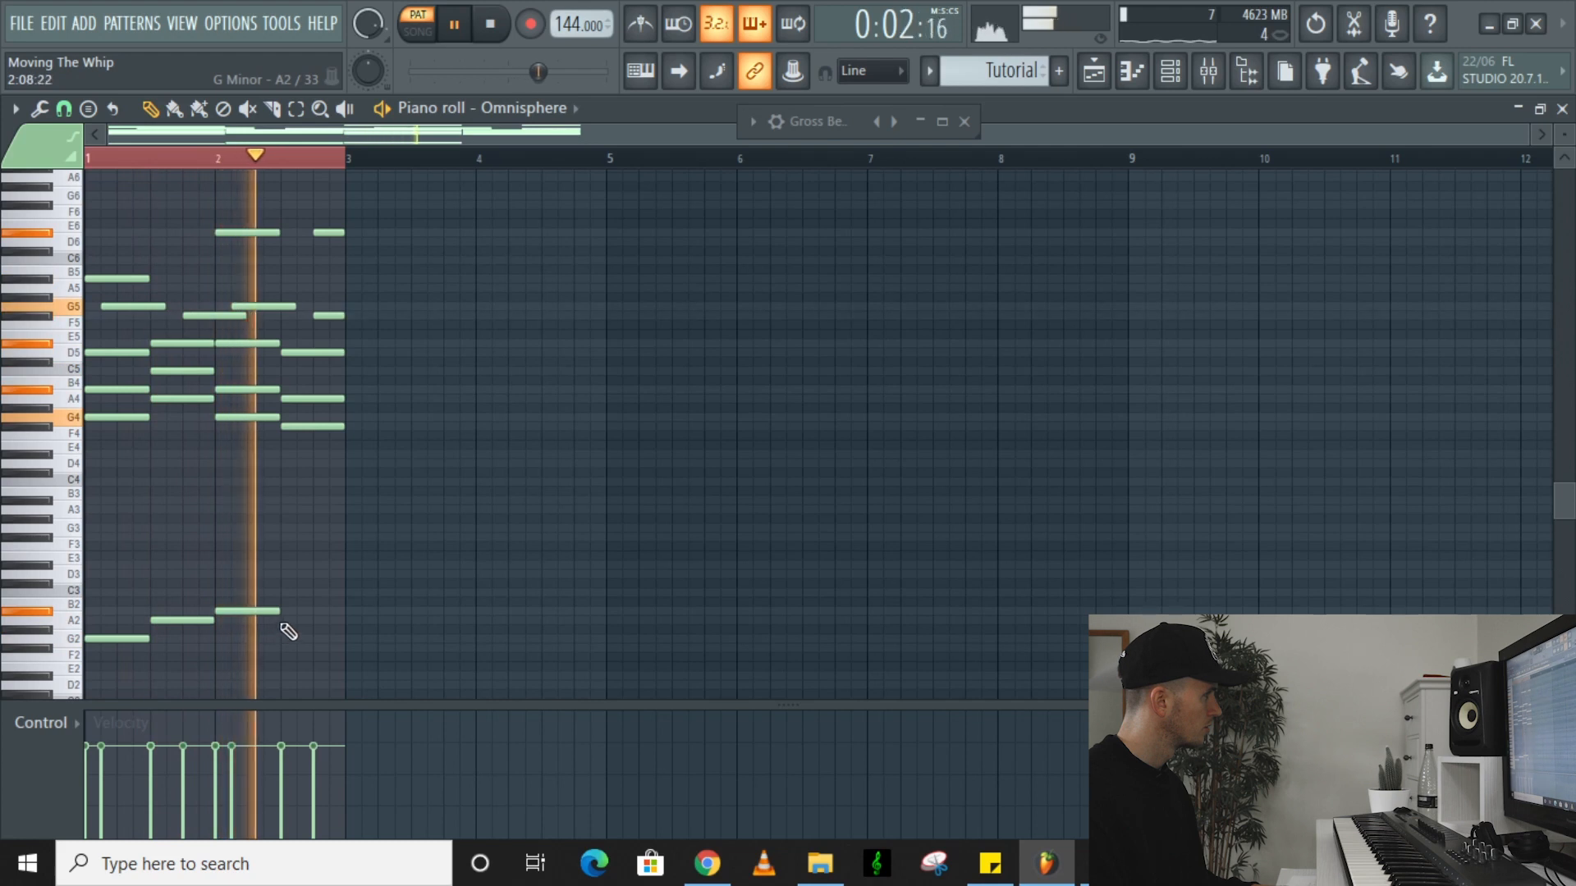
click(310, 621)
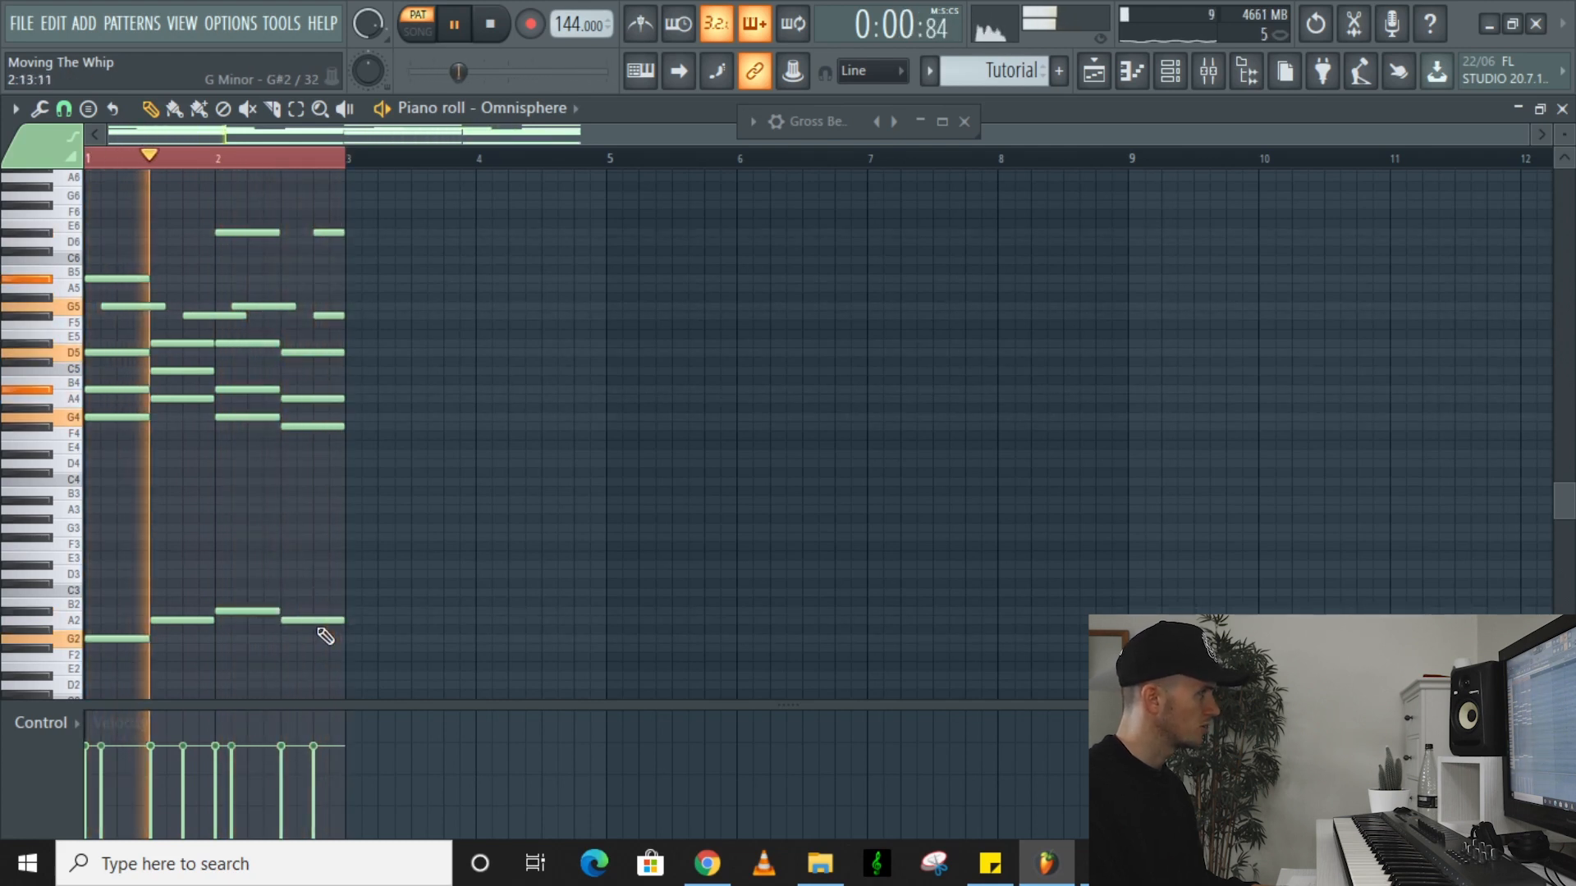
key(space)
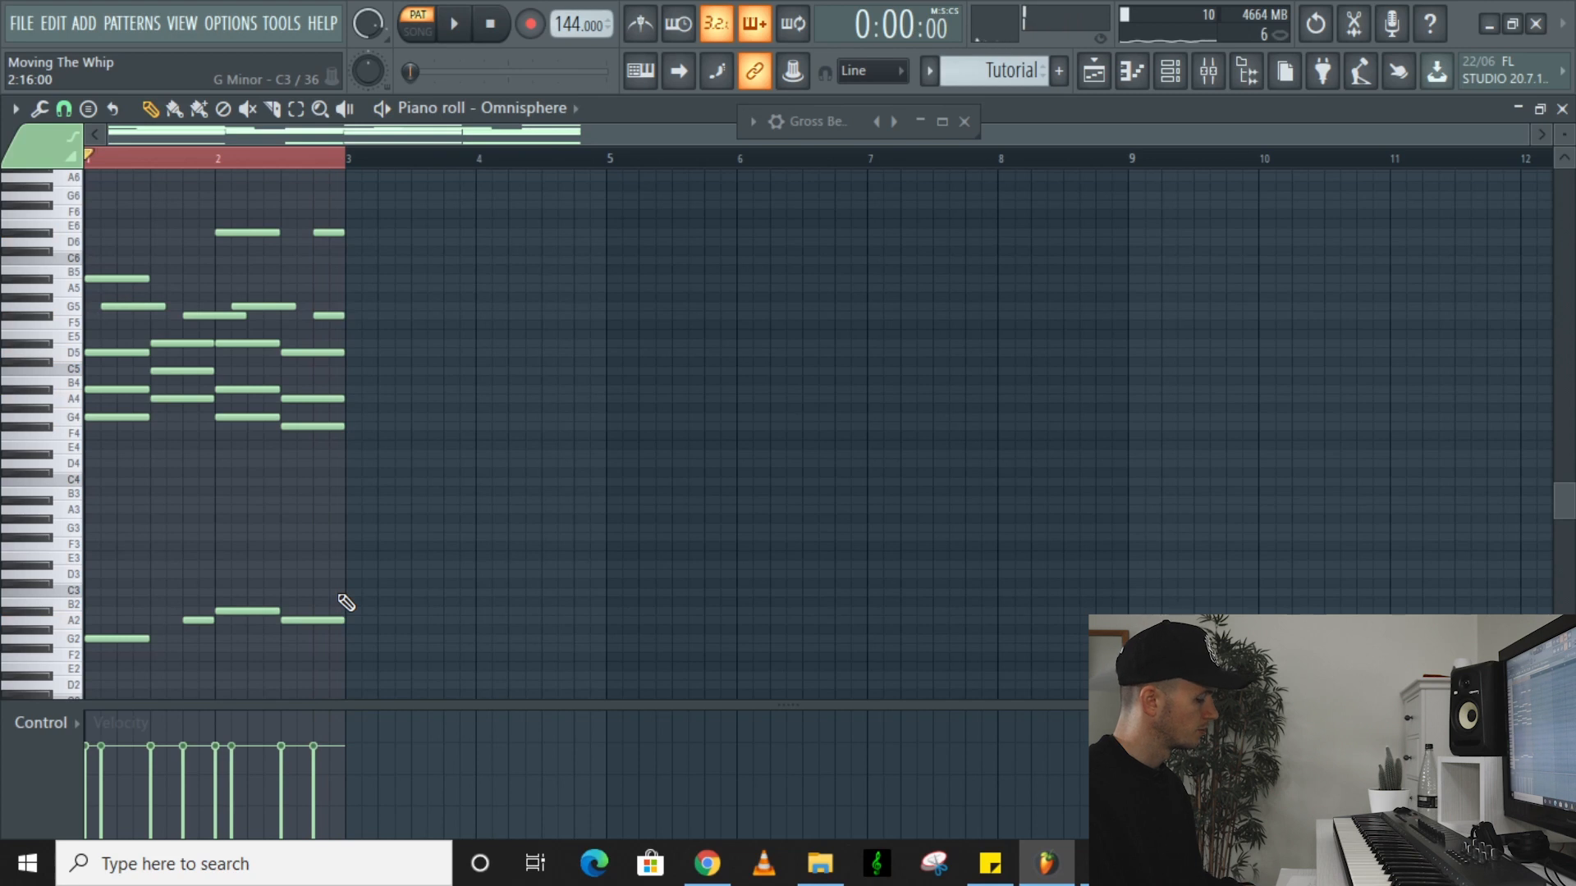
Duplicate the two-bar pattern to fill eight bars, and add short C6 notes at the ends of bars 4 and 8
key(ctrl+a)
drag(119, 639, 891, 673)
key(ctrl+a)
key(ctrl+a)
key(ctrl+d)
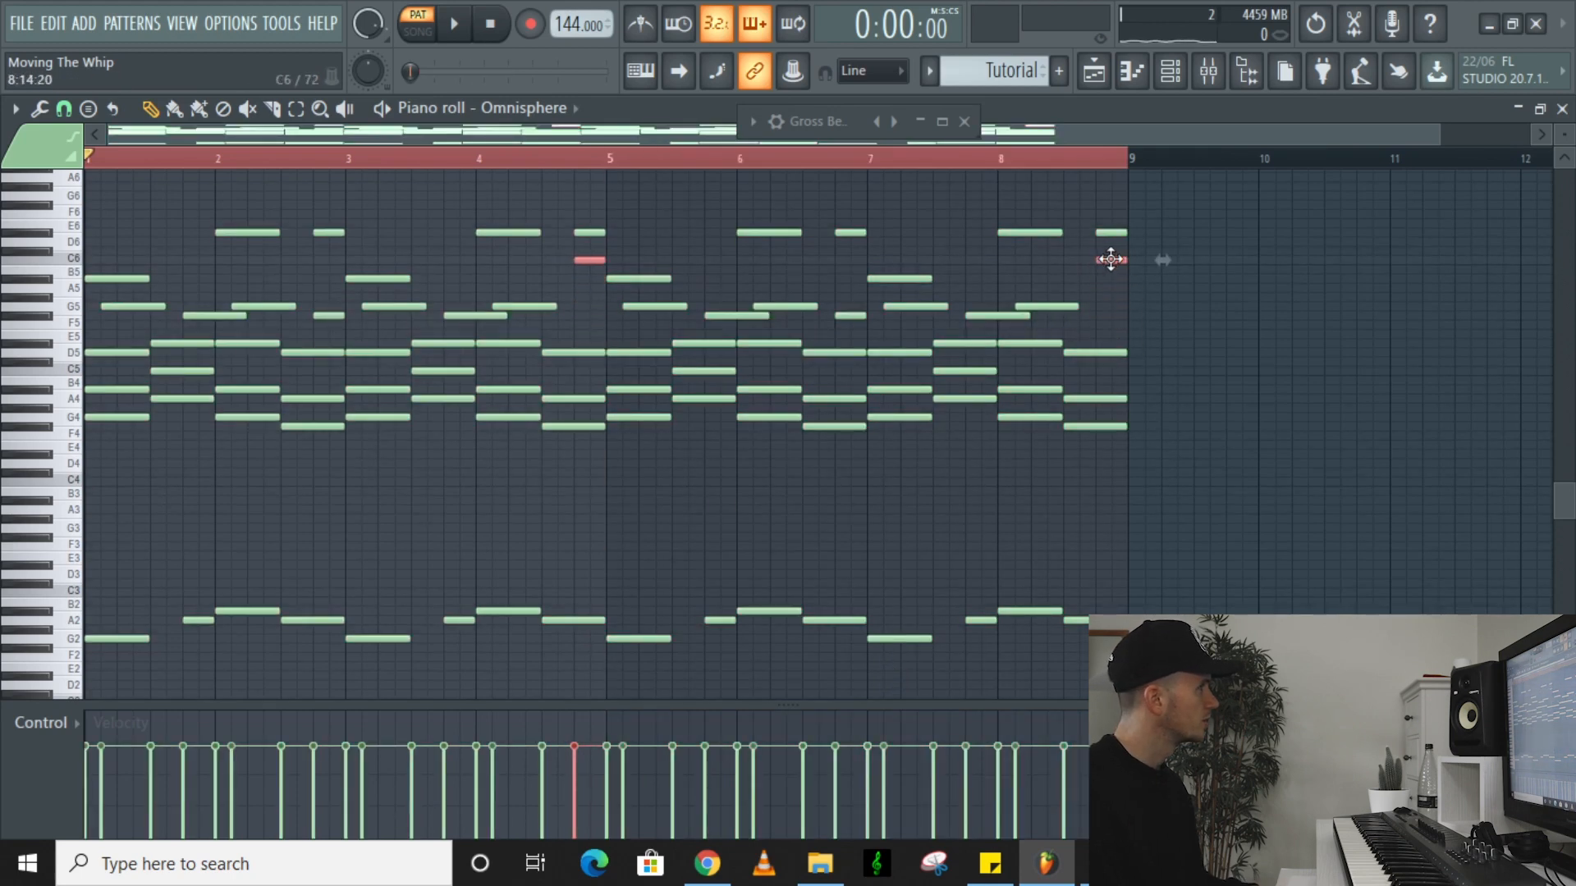
key(space)
ctrl+click(815, 567)
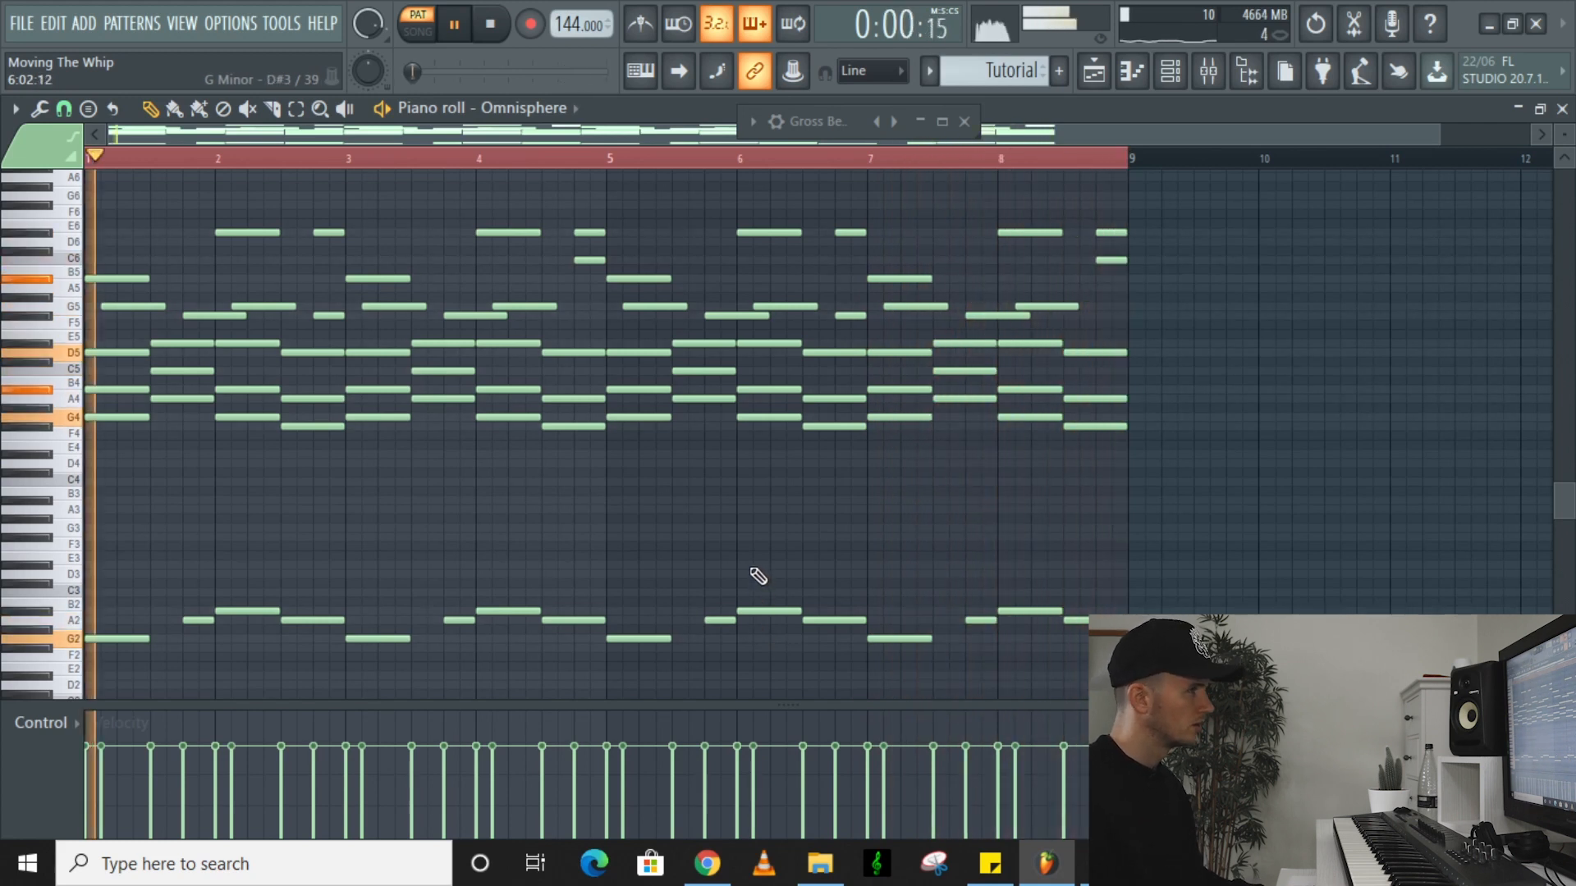
Slightly randomize the velocities of all notes in the pattern and audition the result
key(space)
key(ctrl+a)
key(alt+r)
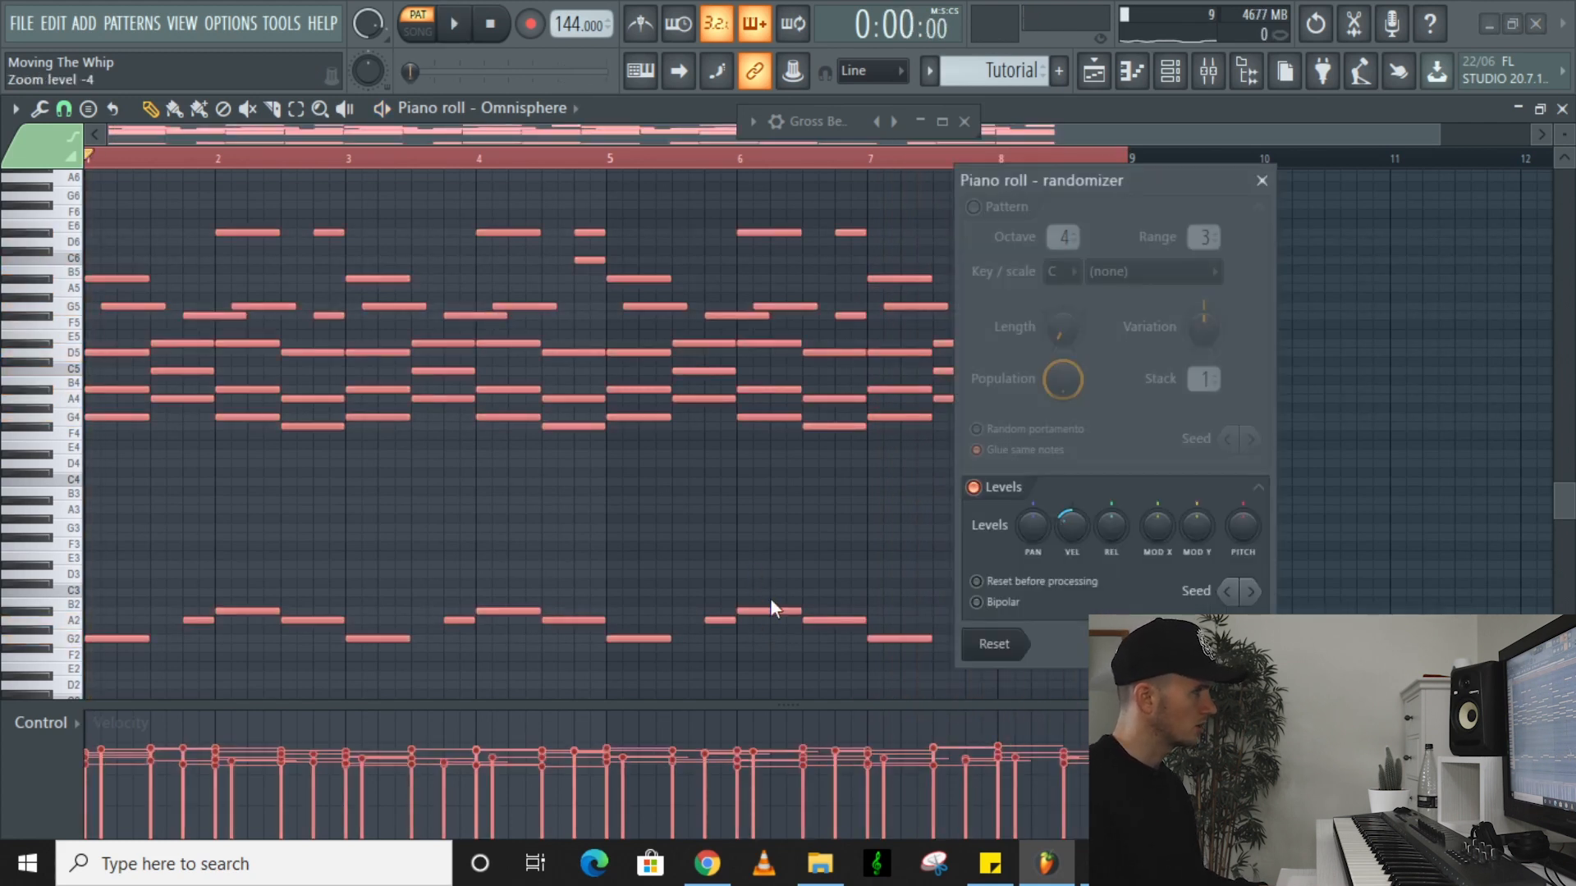
key(space)
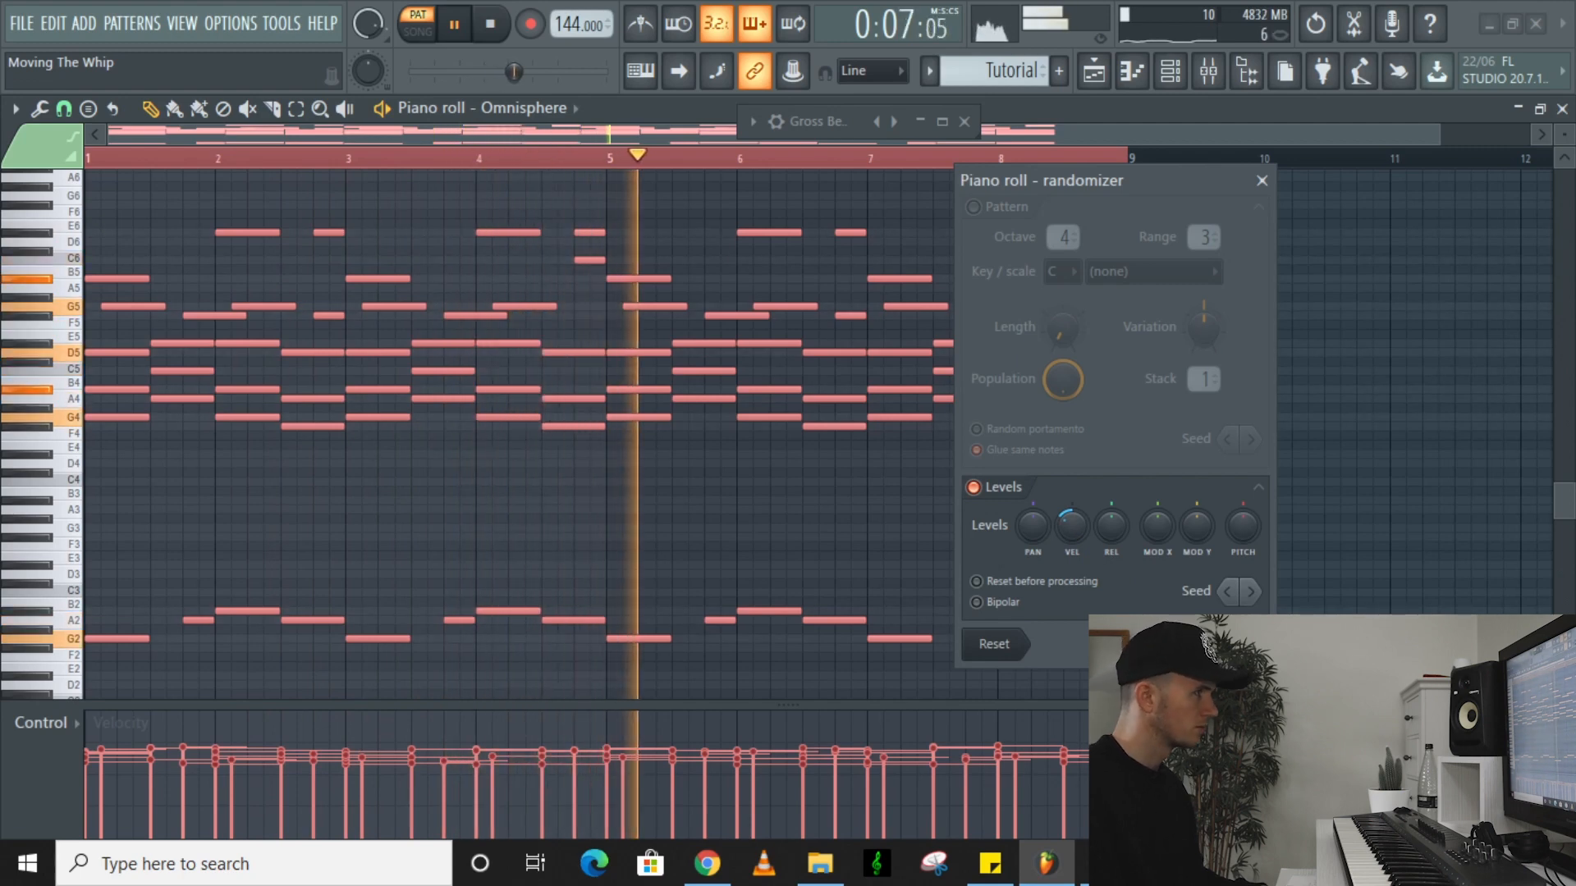
key(Escape)
Fill all 32 steps of the Reverse lane in Effectrix on the Omnisphere mixer track
key(space)
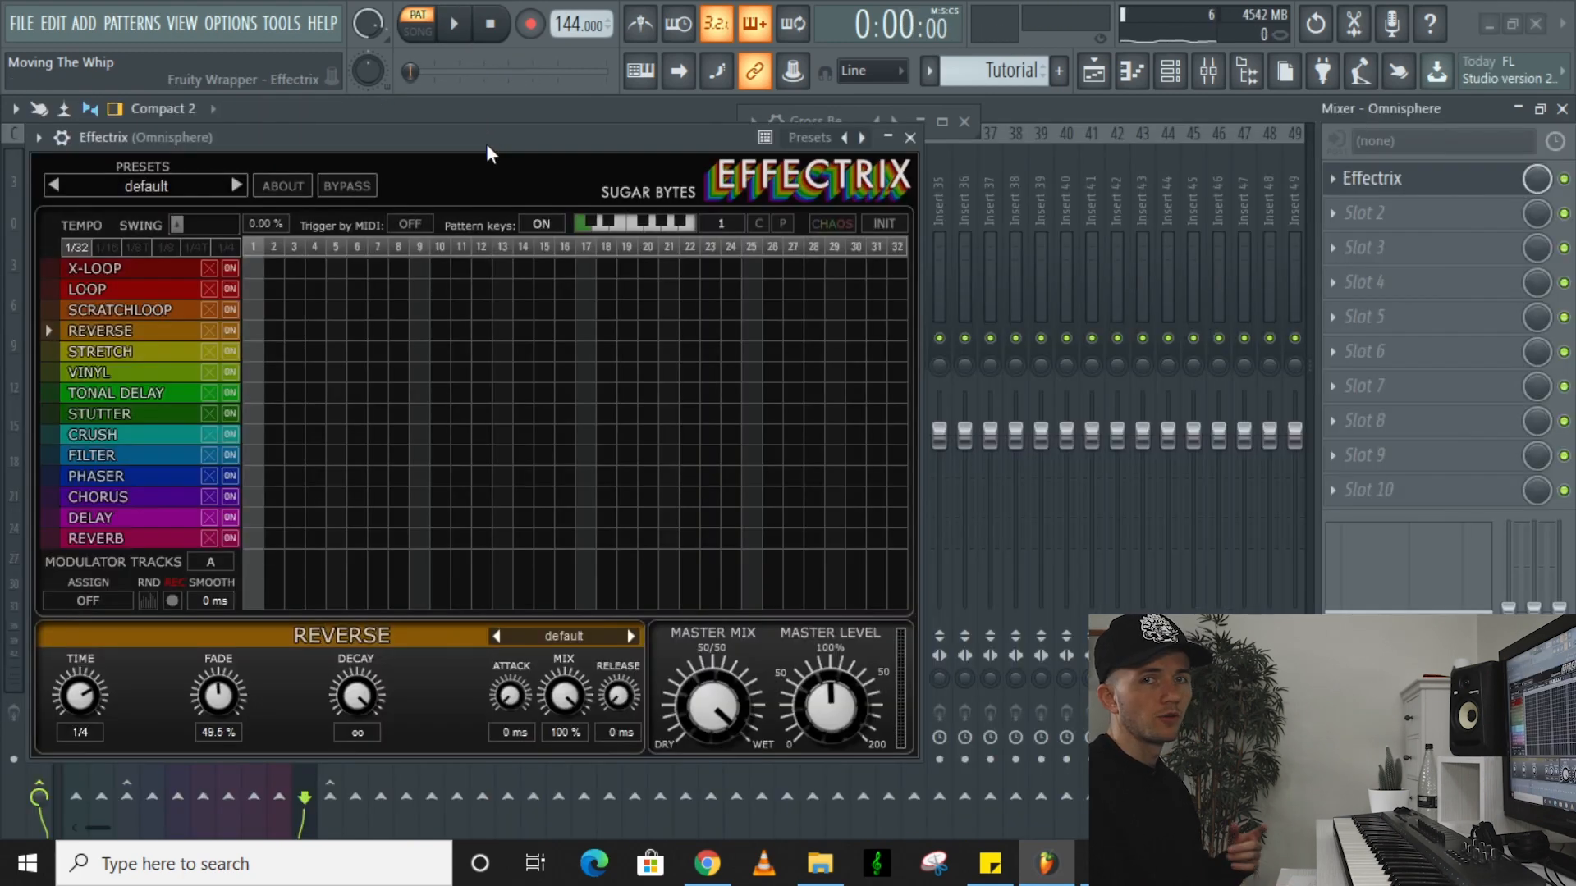
mouse_move(261, 337)
mouse_down()
mouse_move(566, 345)
mouse_move(886, 317)
mouse_up()
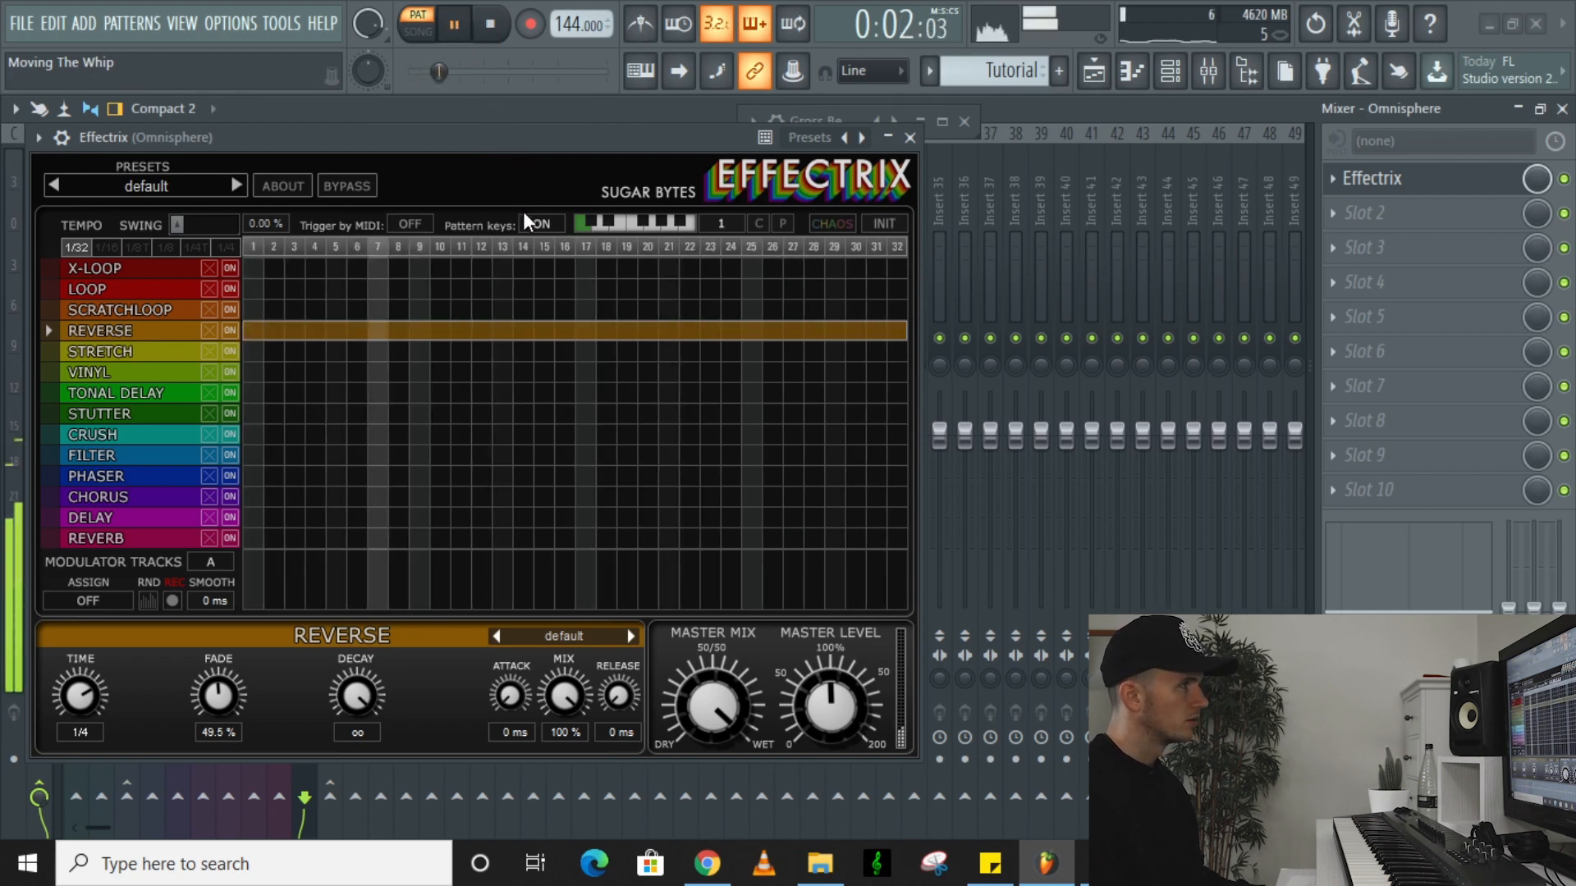
Load RC-20 Retro Color into mixer slot 2 and choose its Vinyl 3 preset
click(1399, 215)
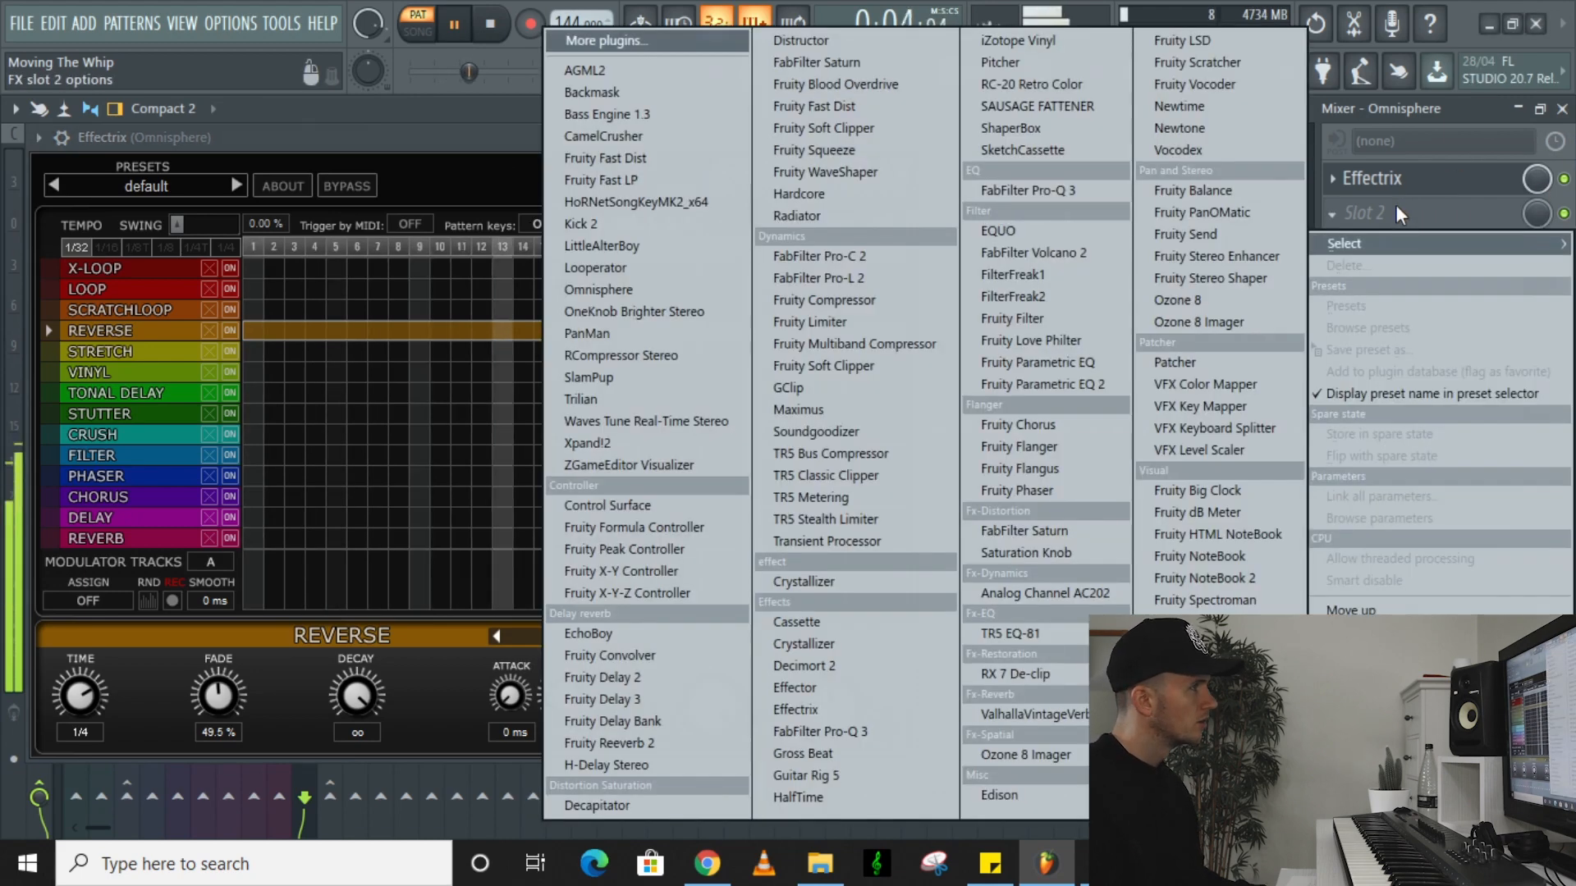
click(1026, 85)
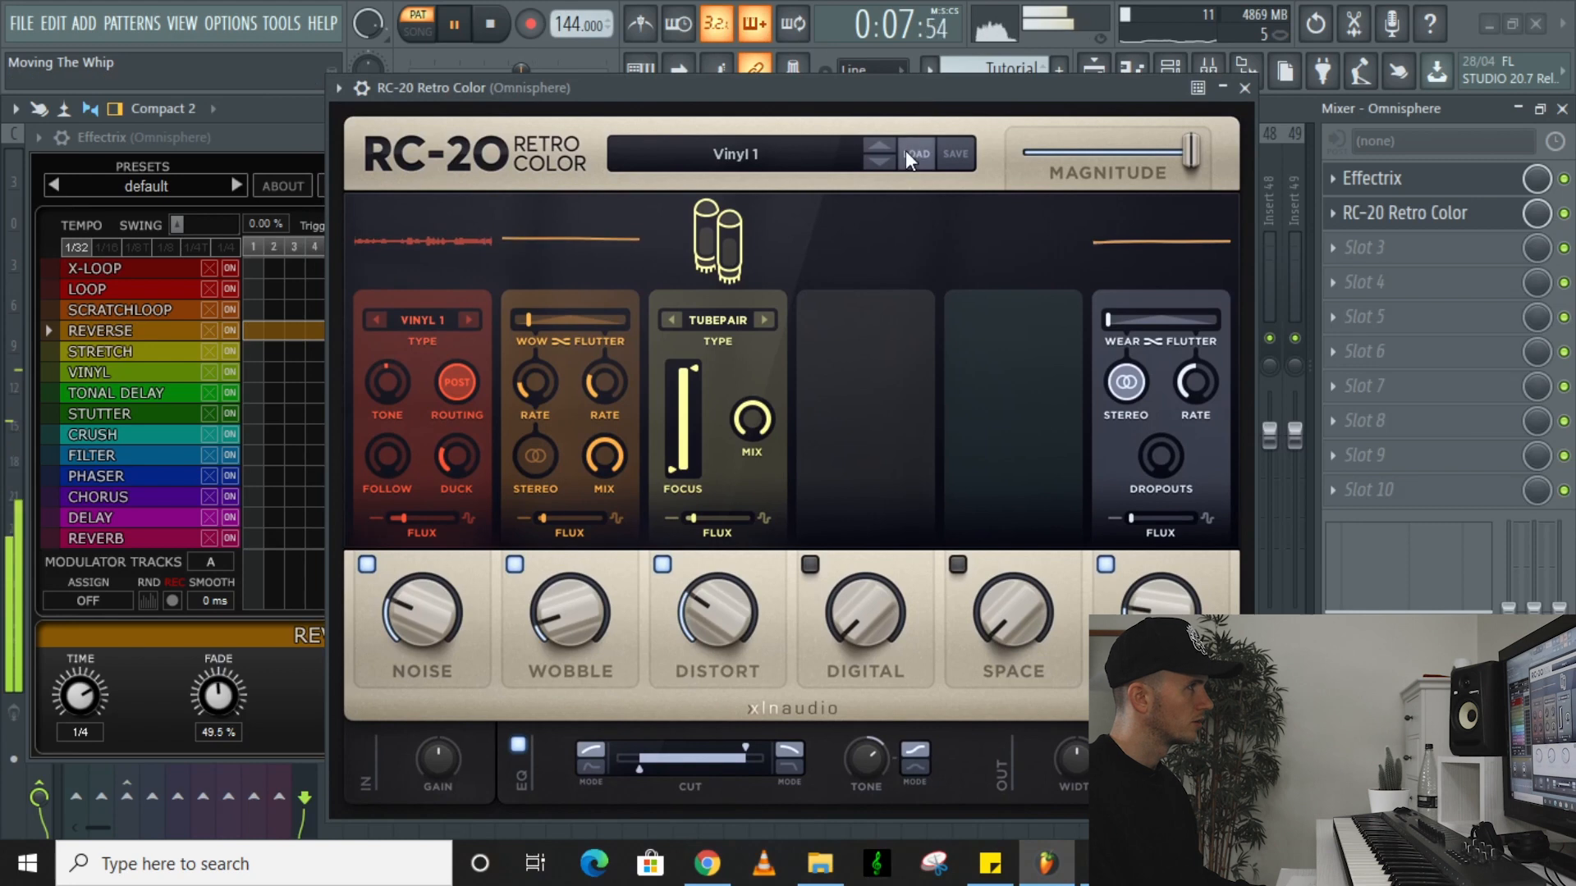
click(881, 163)
click(881, 162)
Set RC-20's noise to 1%, distortion to 32%, enabled space to 10% and output width to about 131%, and fine-tune the wobble
drag(427, 604, 459, 669)
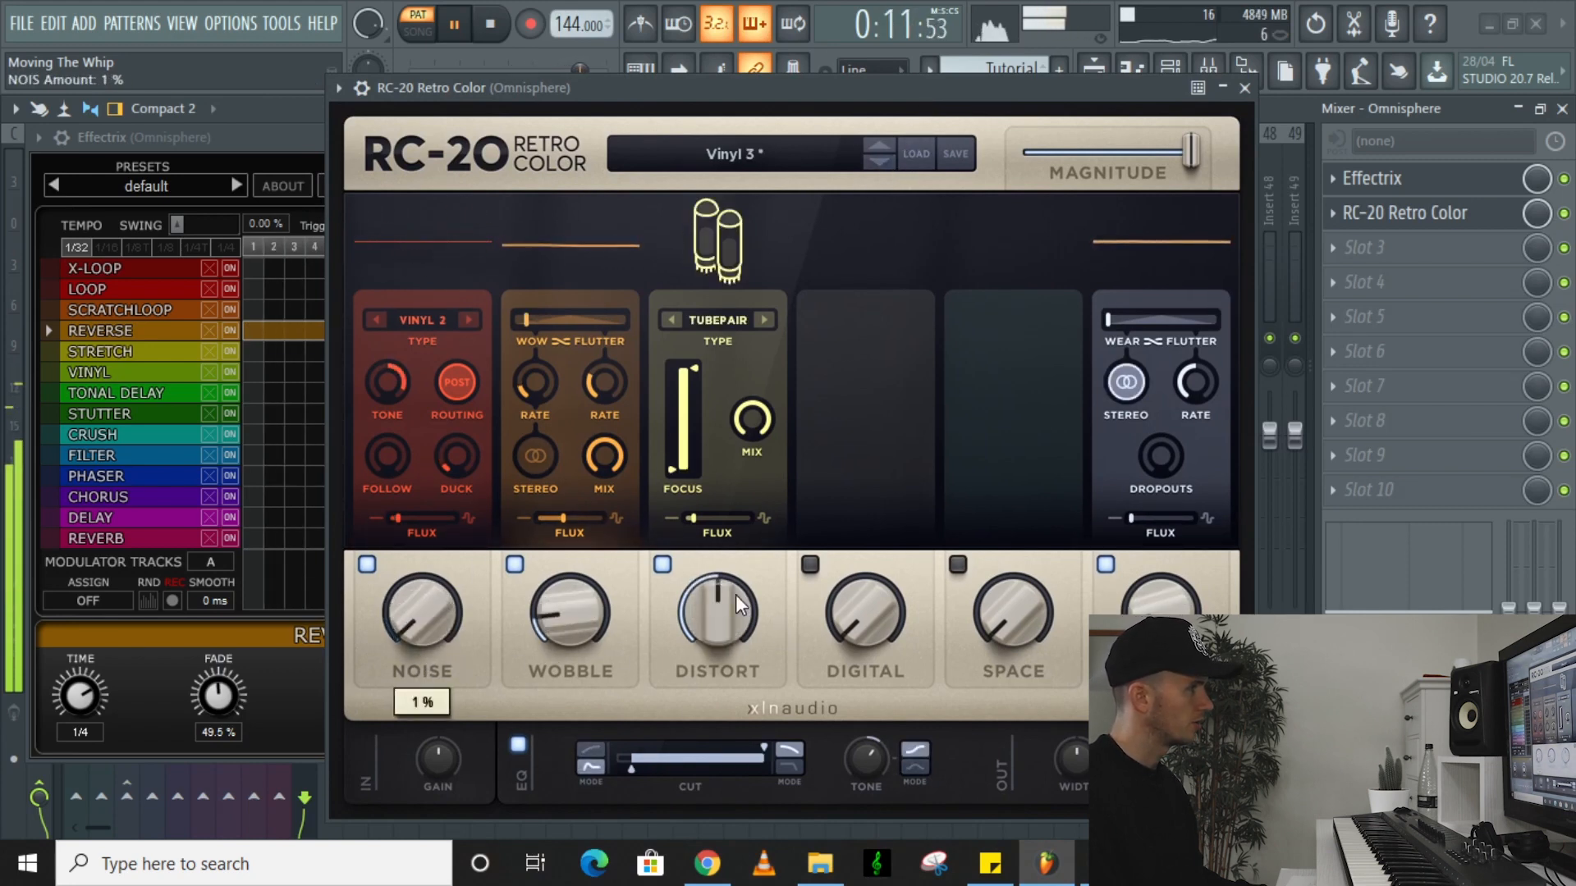
drag(741, 606, 711, 620)
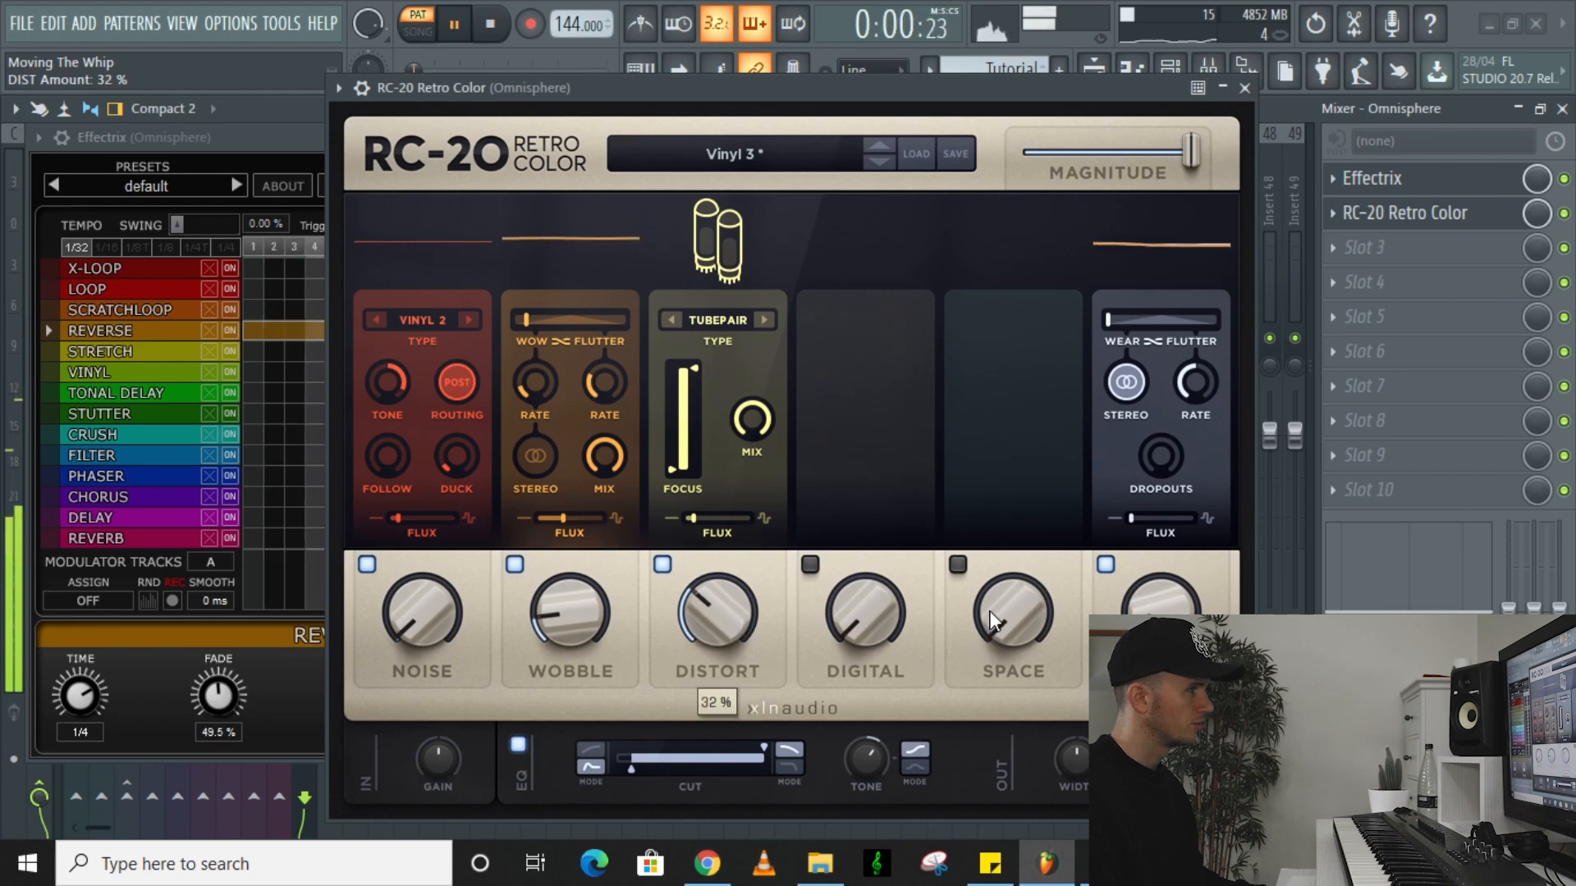
click(958, 564)
drag(996, 582, 1005, 601)
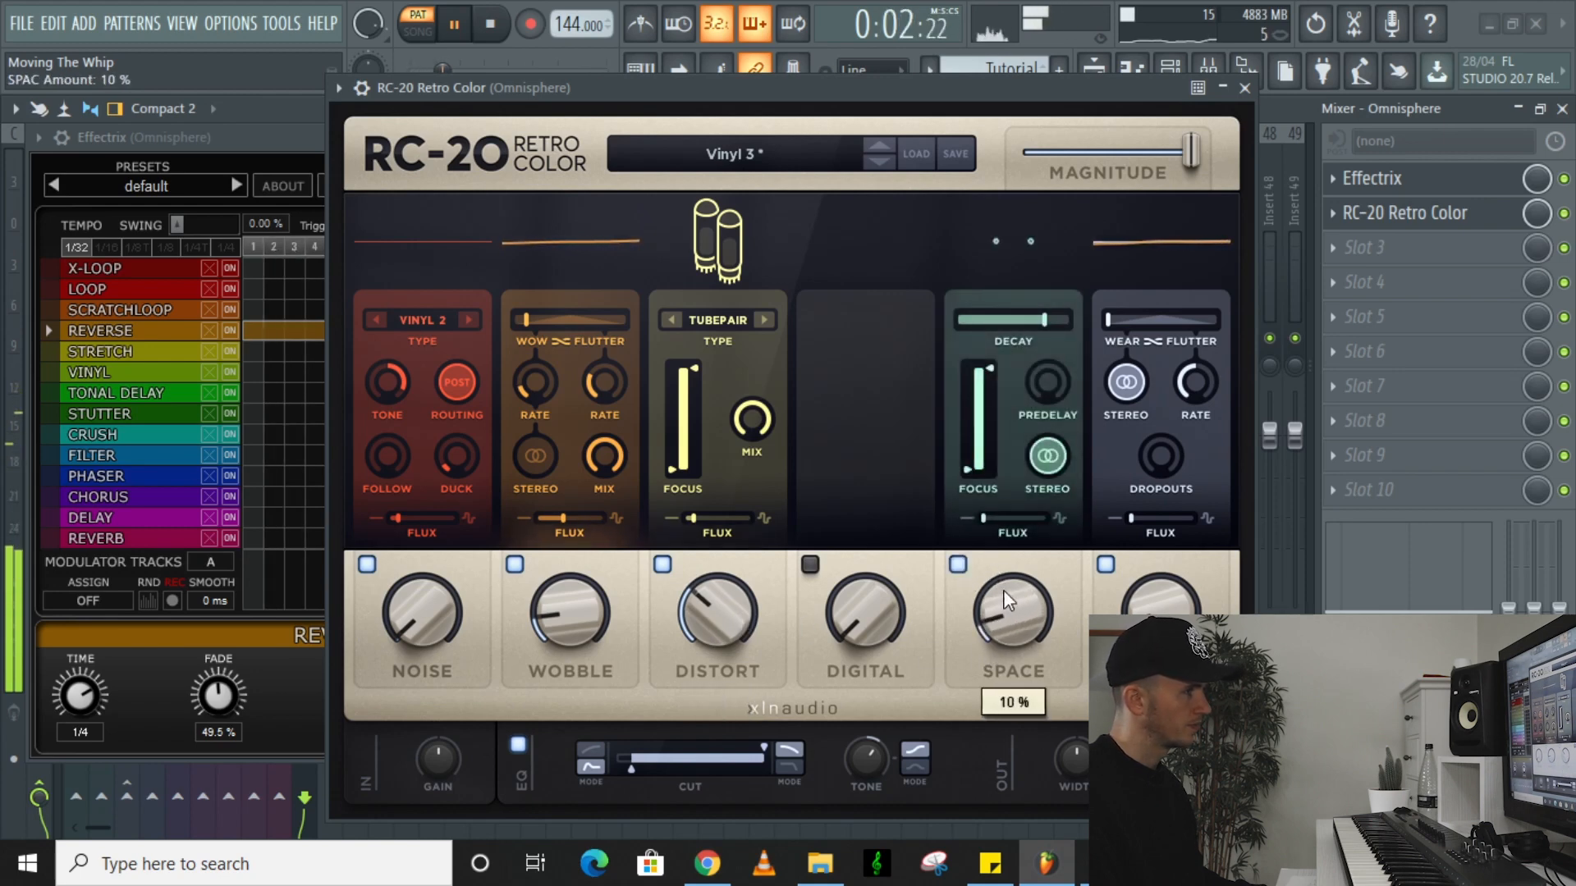
drag(1085, 764, 1080, 746)
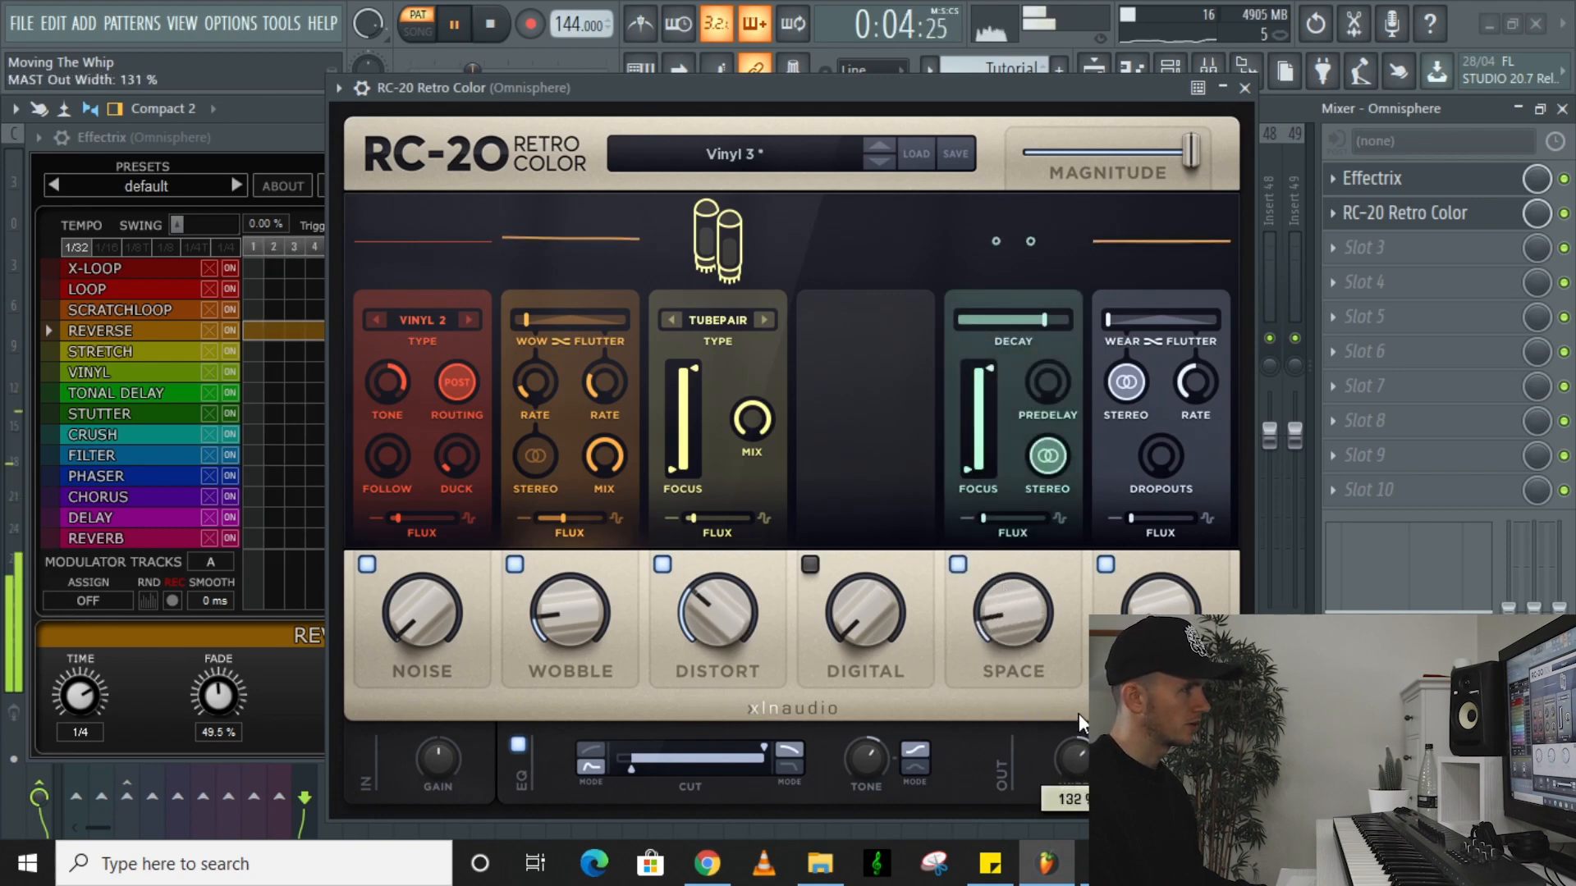
drag(567, 626, 567, 630)
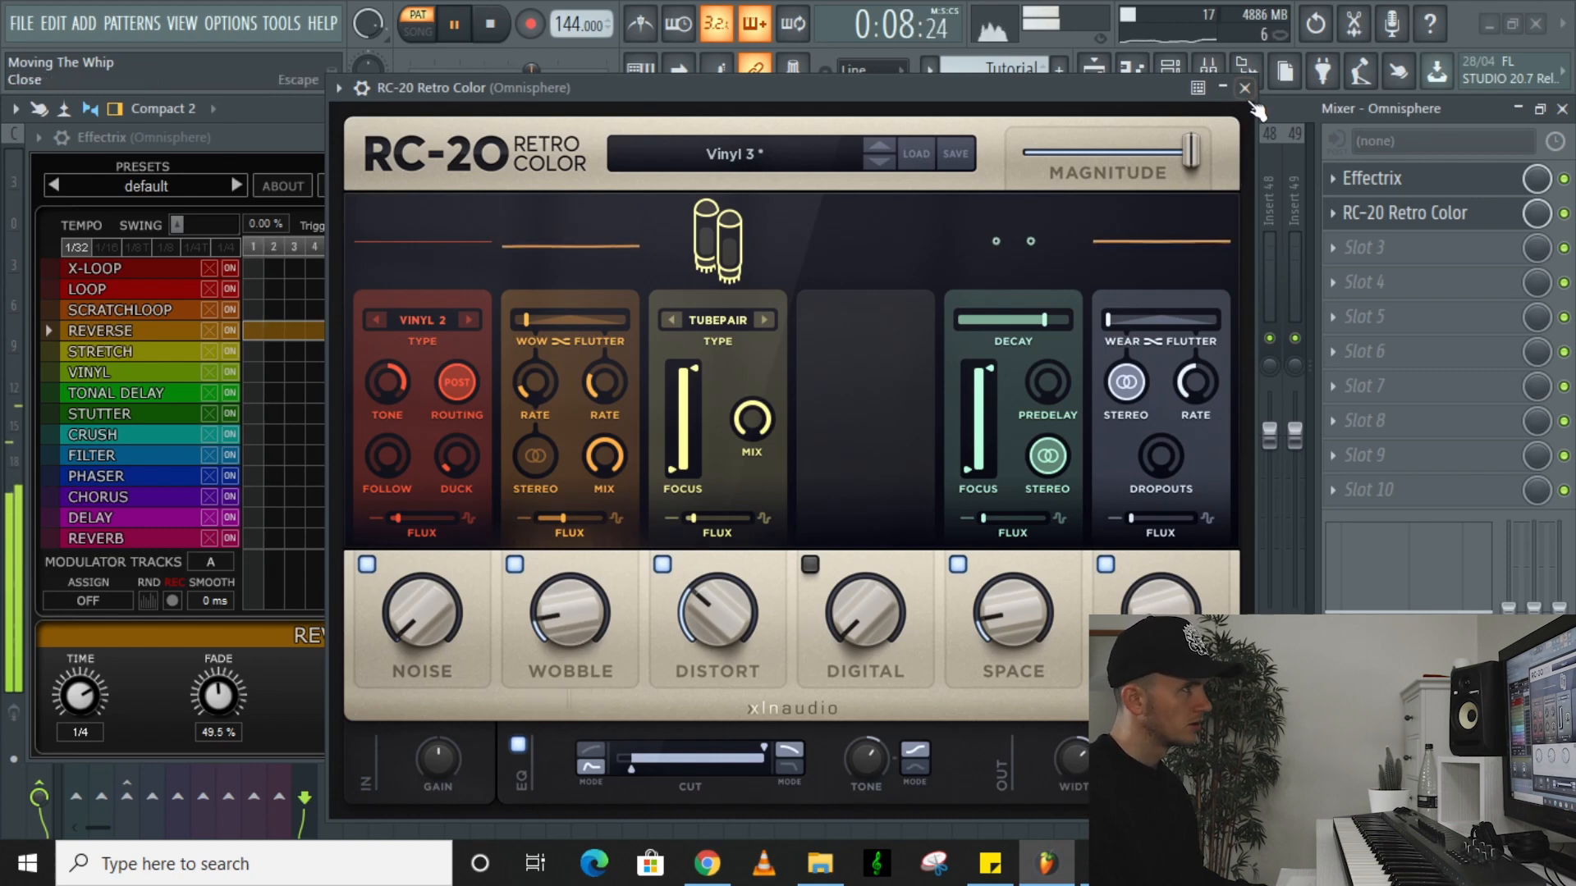
Load Cassette into mixer slot 3, choose its Insight - Radio Tone preset and lower the static noise
click(1244, 88)
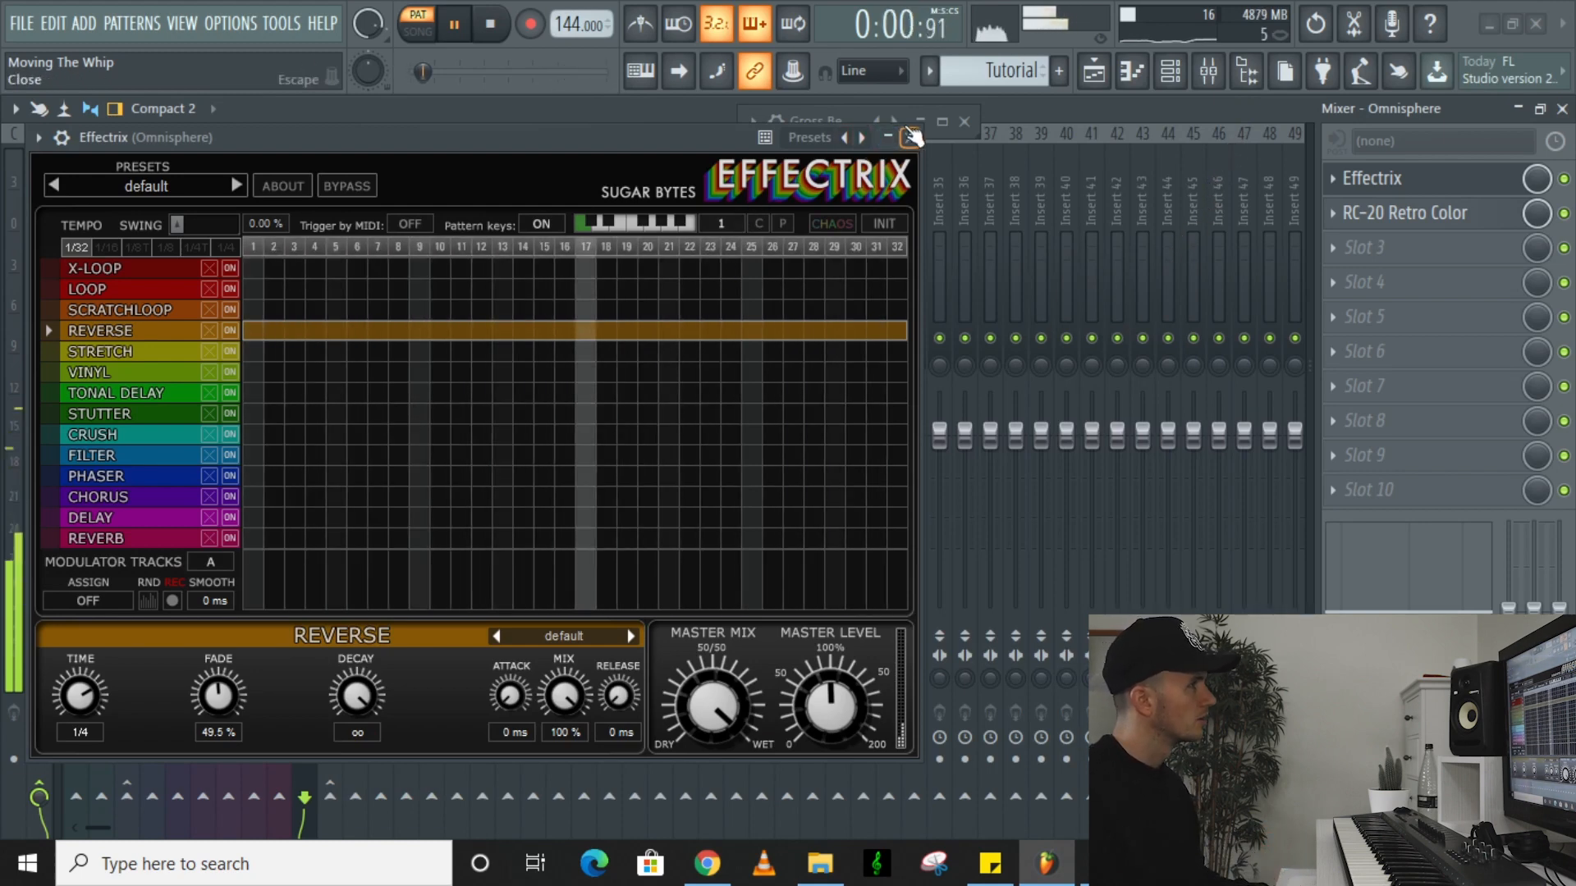
key(space)
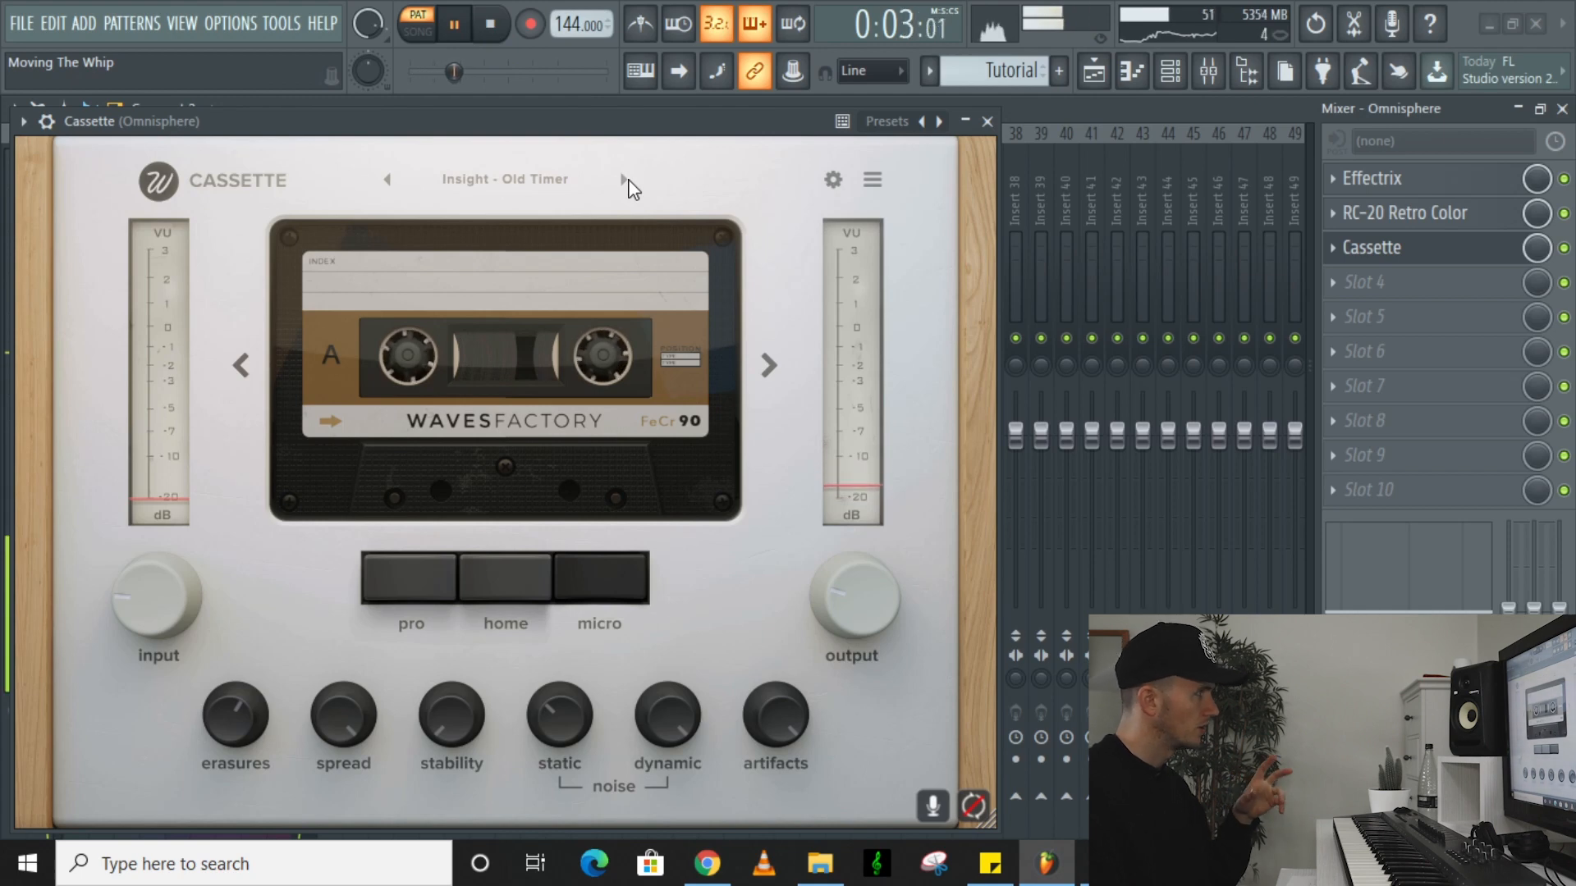
click(625, 180)
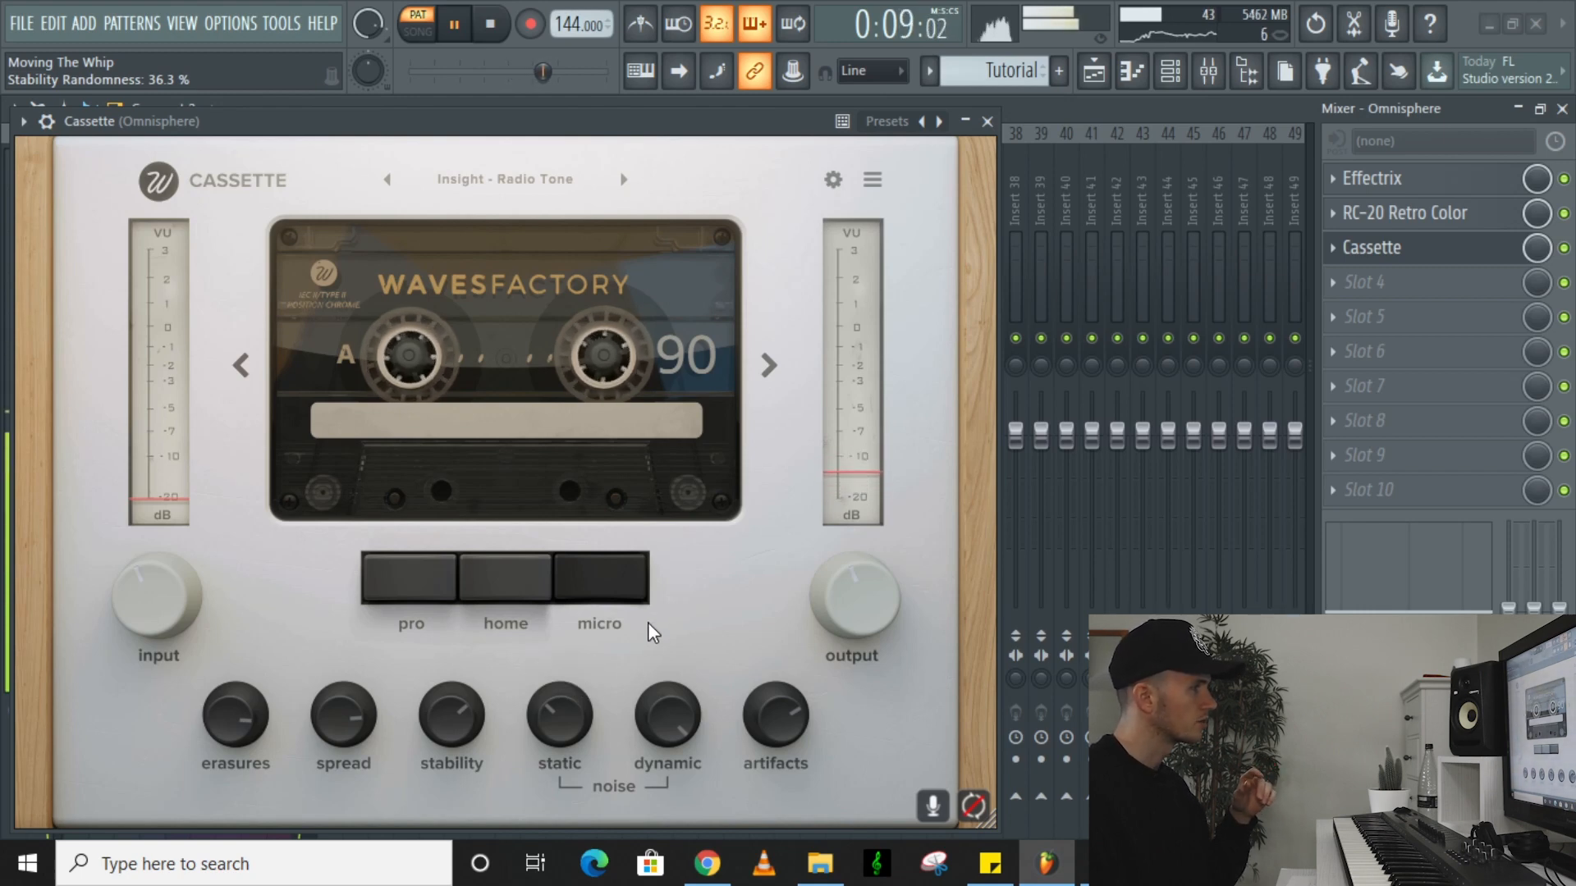
mouse_move(539, 698)
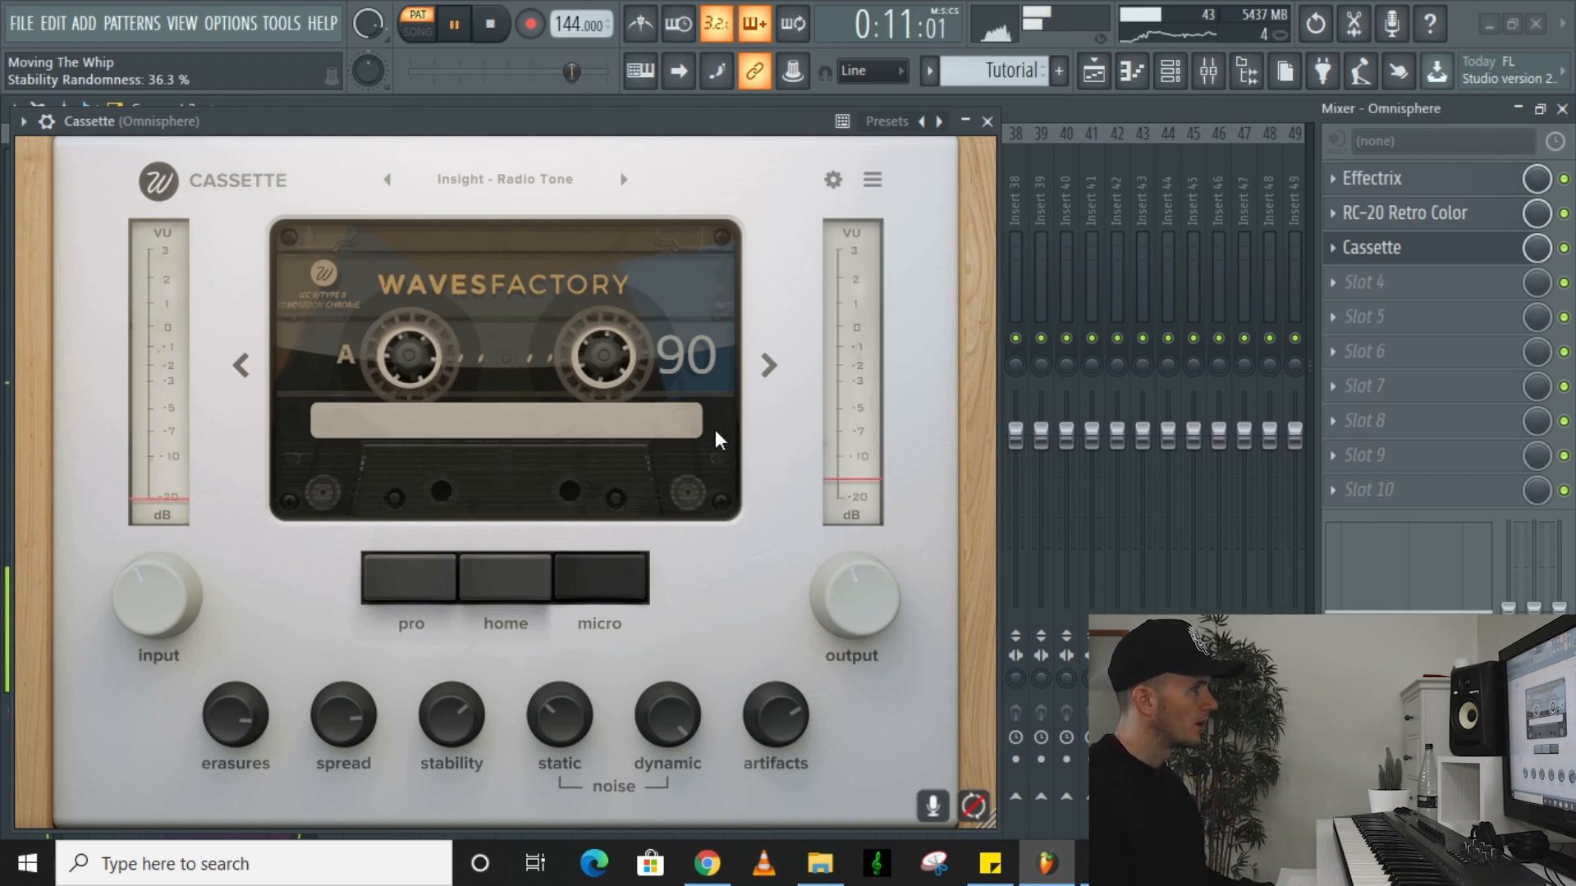
scroll(572, 711, down, 2)
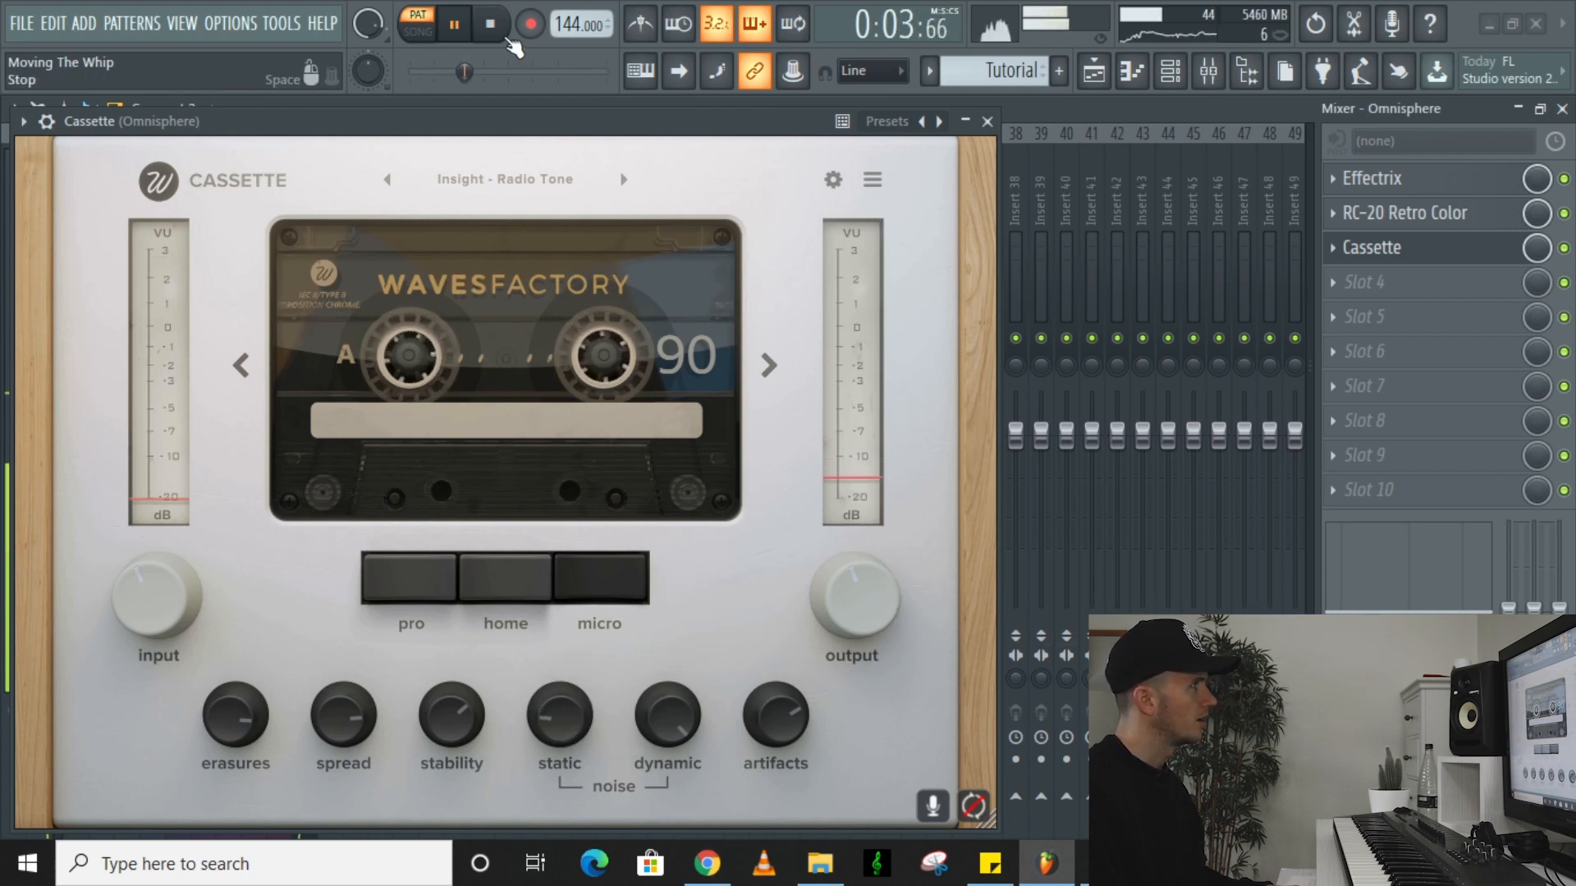
click(495, 27)
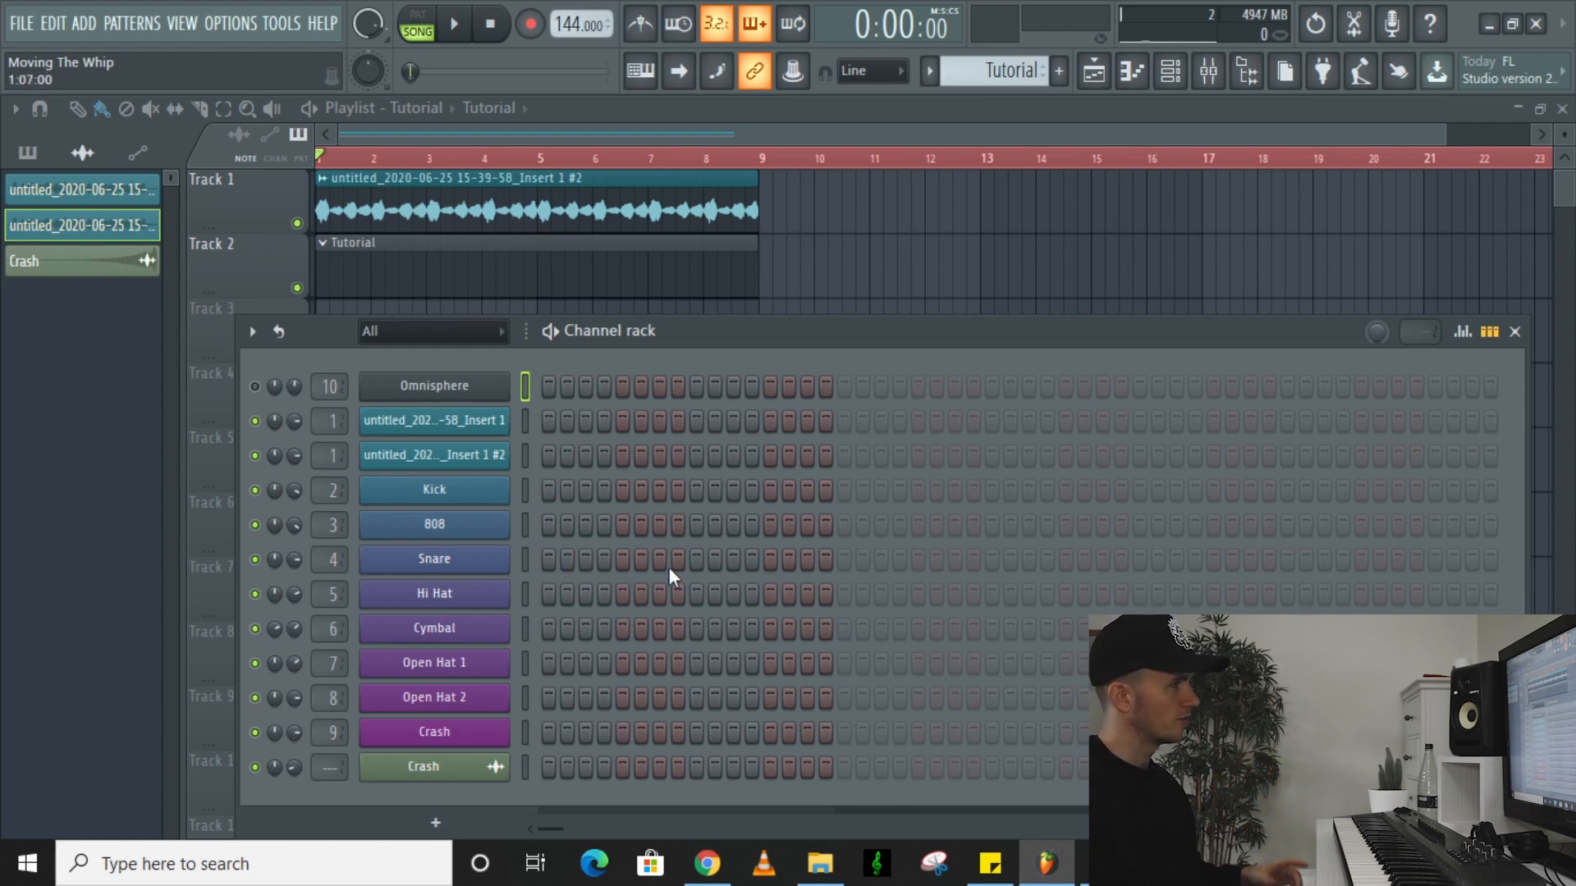
Place Snare hits on steps 9 and 31 of the Tutorial pattern while the melody plays
key(space)
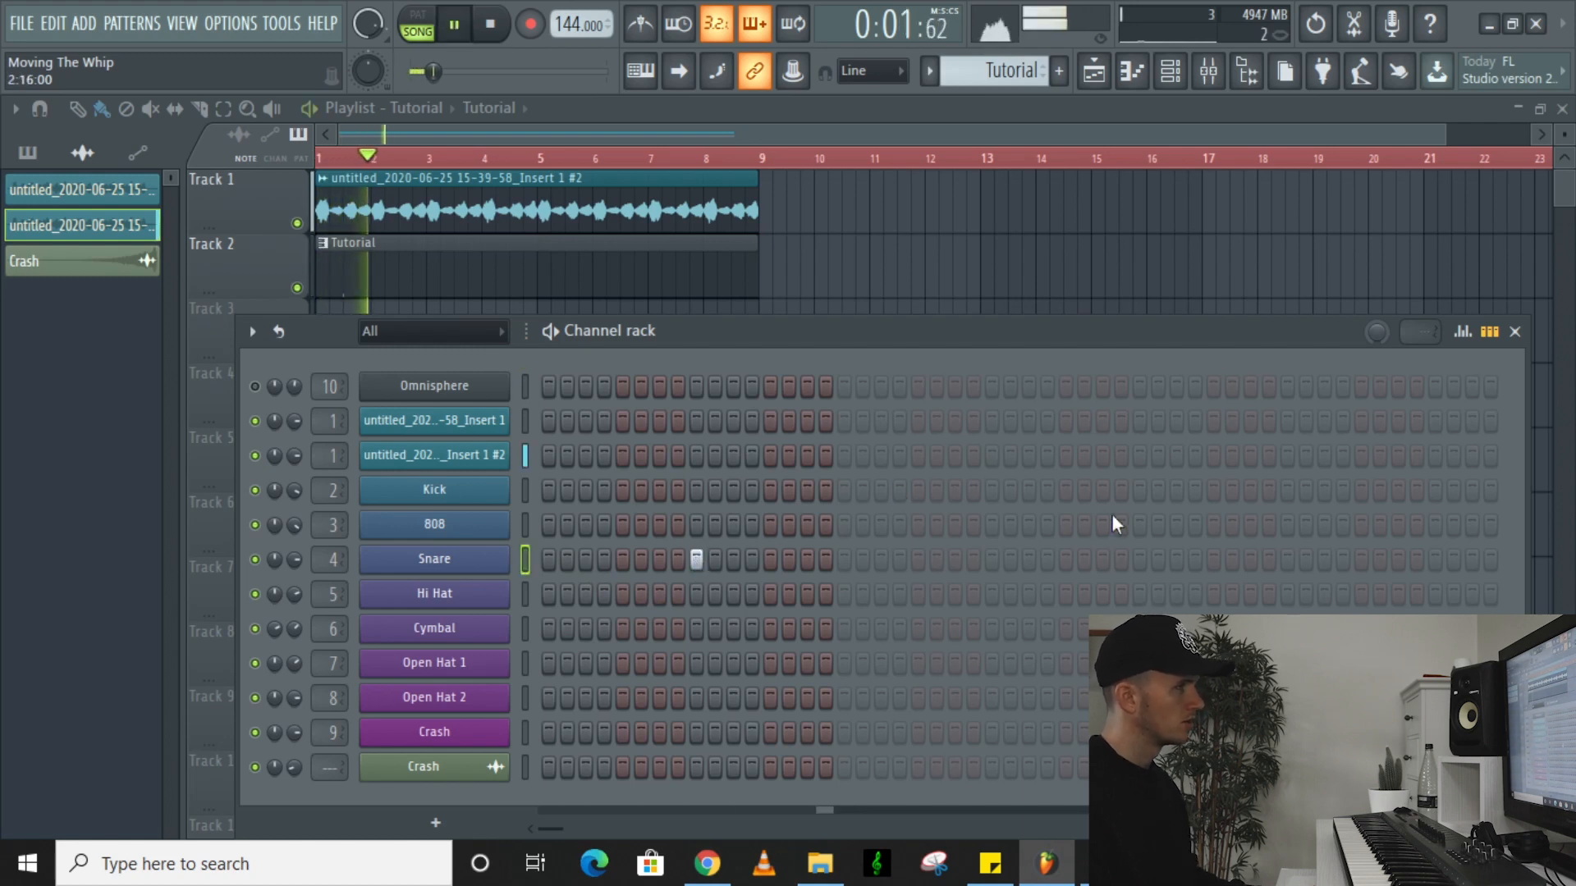
click(1120, 559)
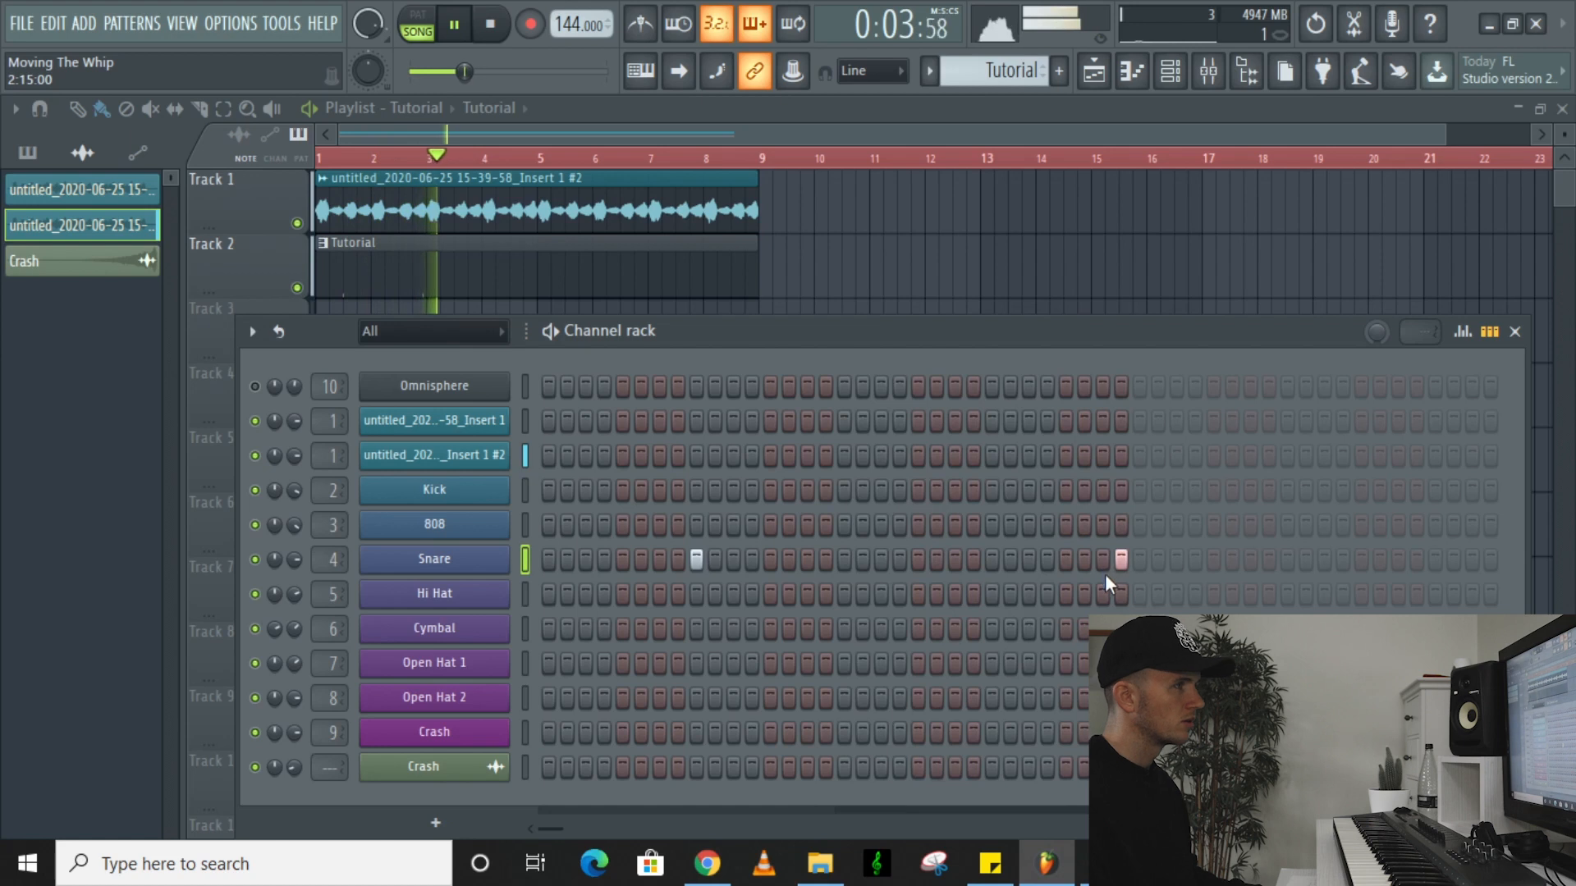
click(1102, 560)
click(1121, 560)
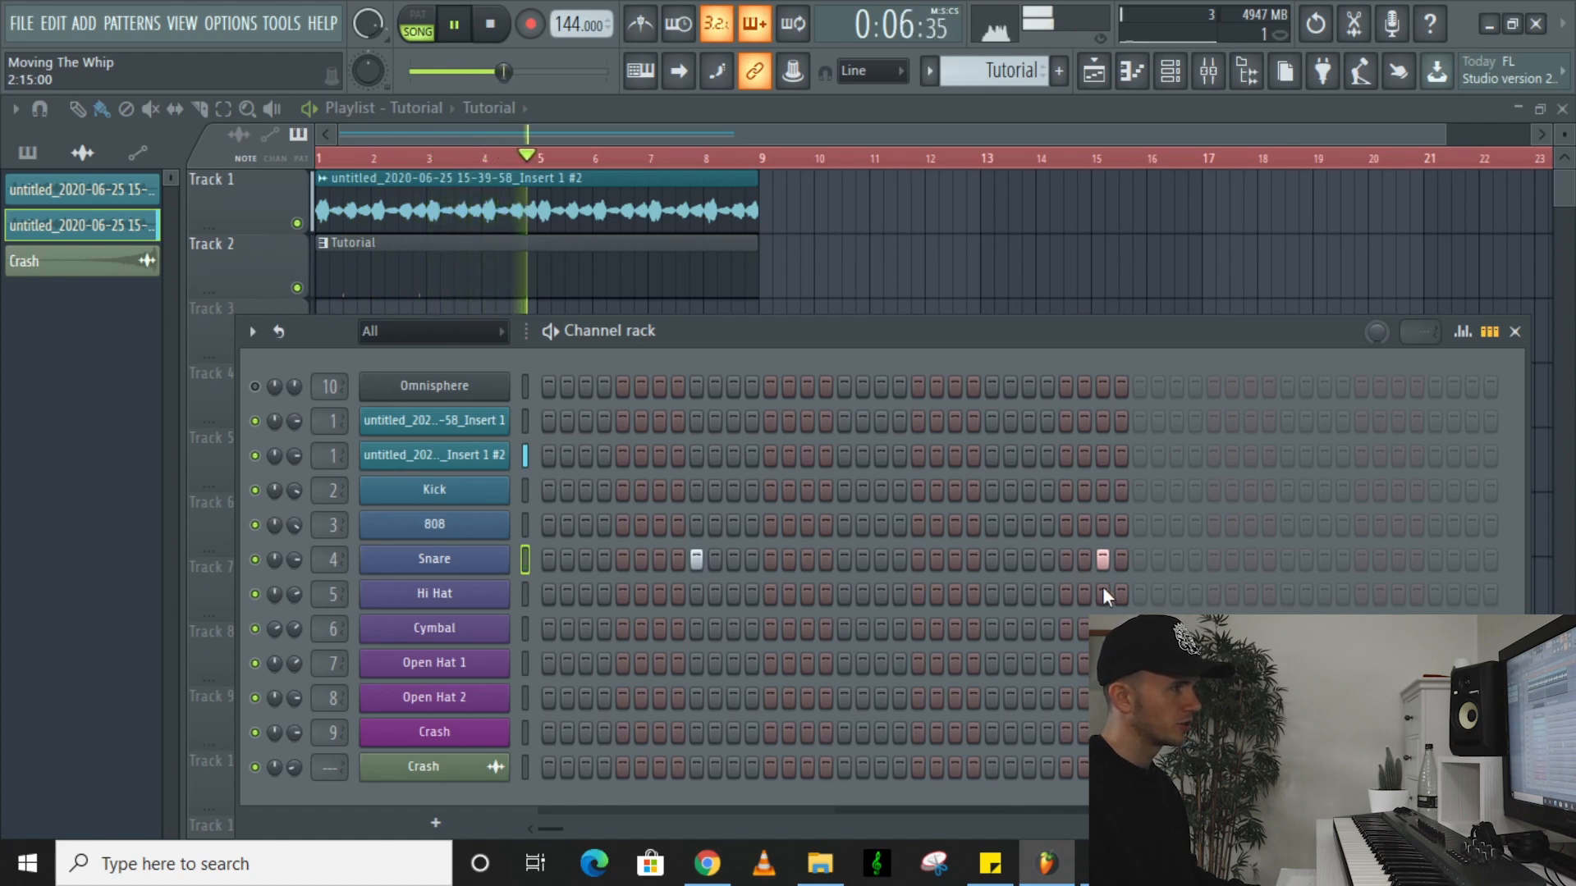
Duplicate the two-bar Snare pattern in the piano roll until it fills eight bars
key(F7)
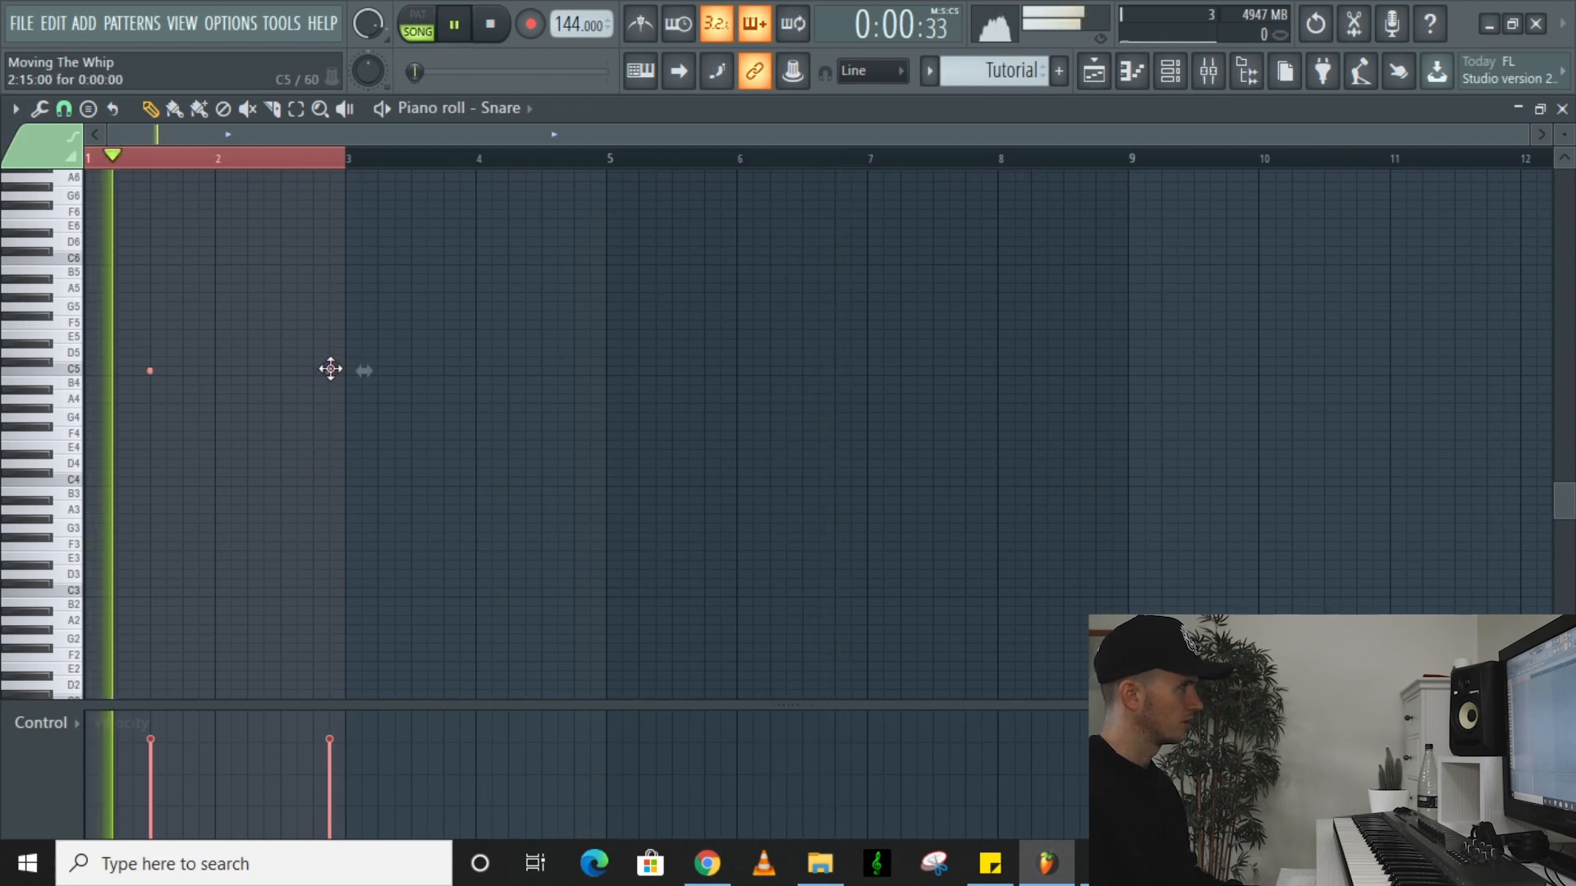
click(510, 371)
drag(517, 380, 593, 389)
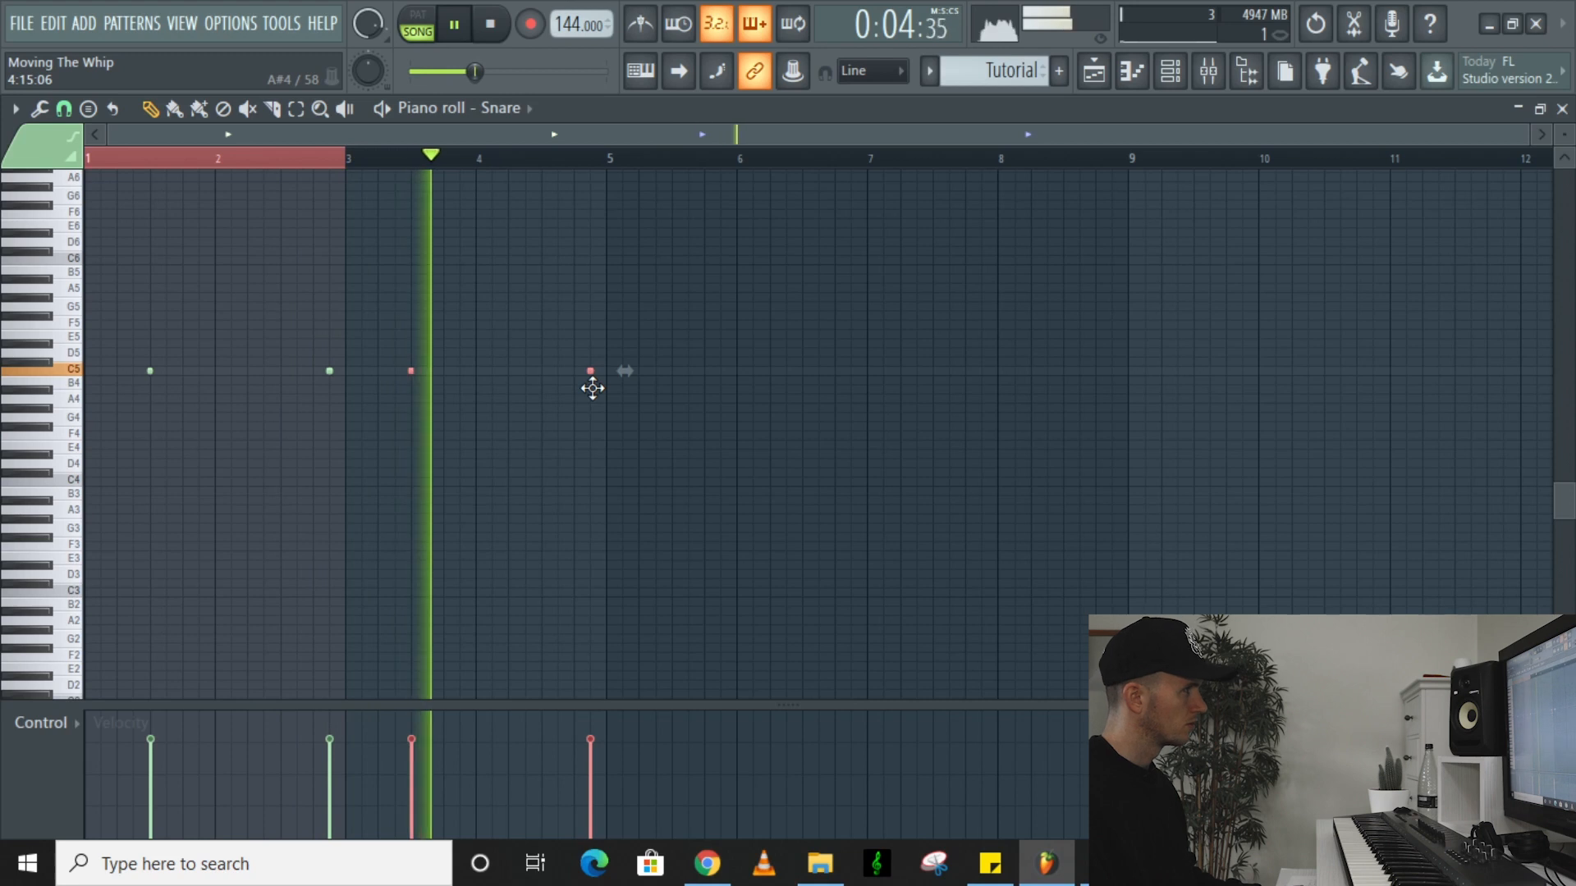
key(ctrl+a)
mouse_move(590, 371)
mouse_down()
mouse_move(1389, 390)
mouse_move(1115, 366)
mouse_up()
key(ctrl+a)
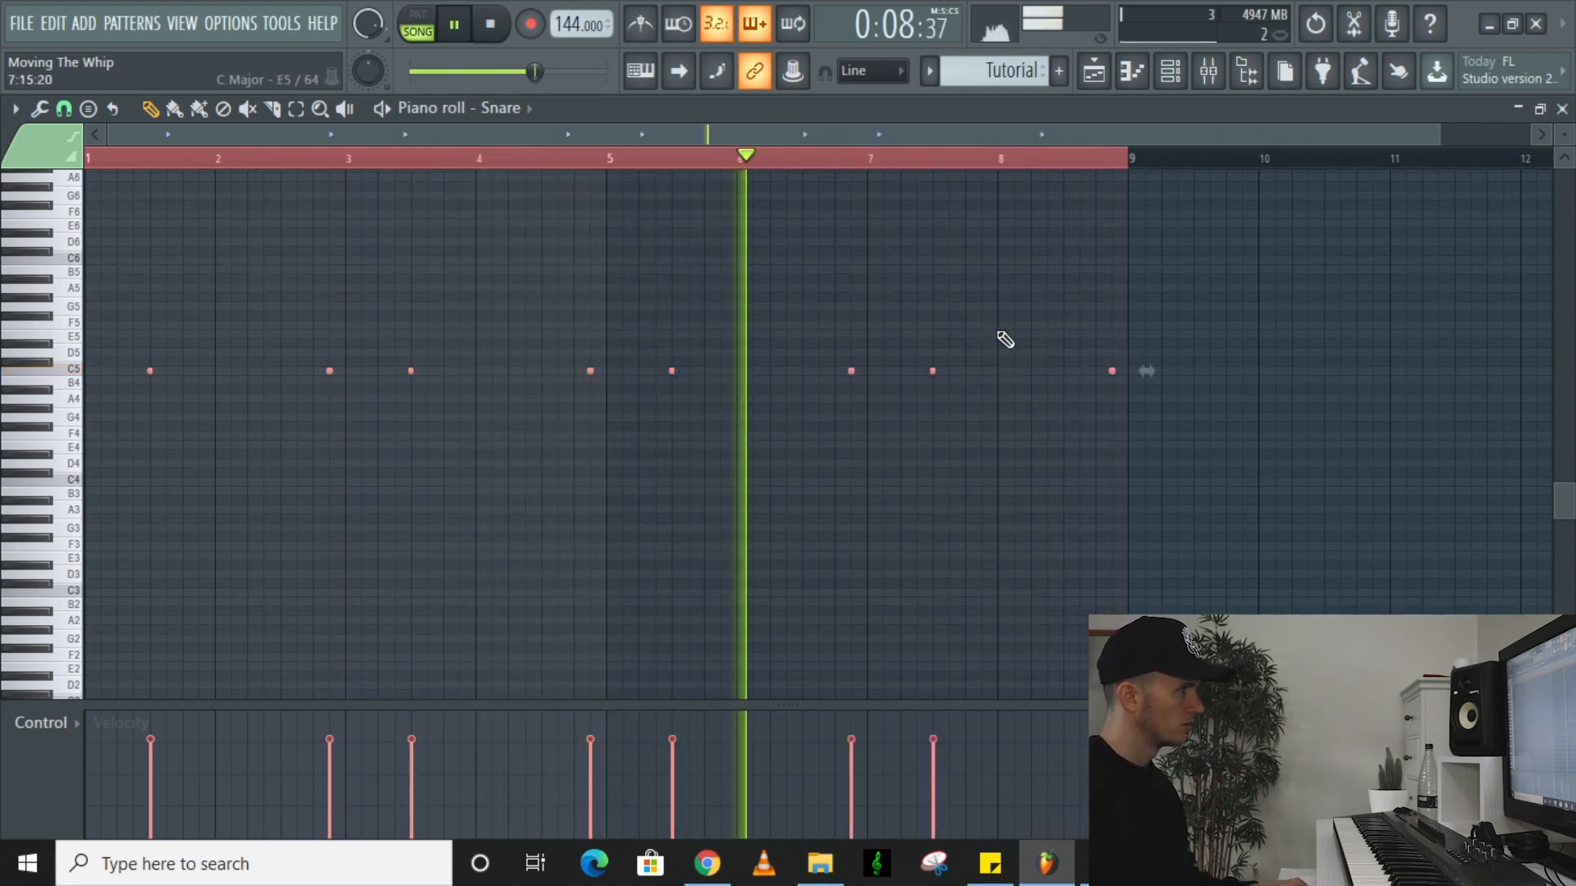
Place Hi Hat hits on steps 1, 4, 7, 9, 12, 15, 17, 20, 23, 25, 28, 31 and 33
click(1180, 83)
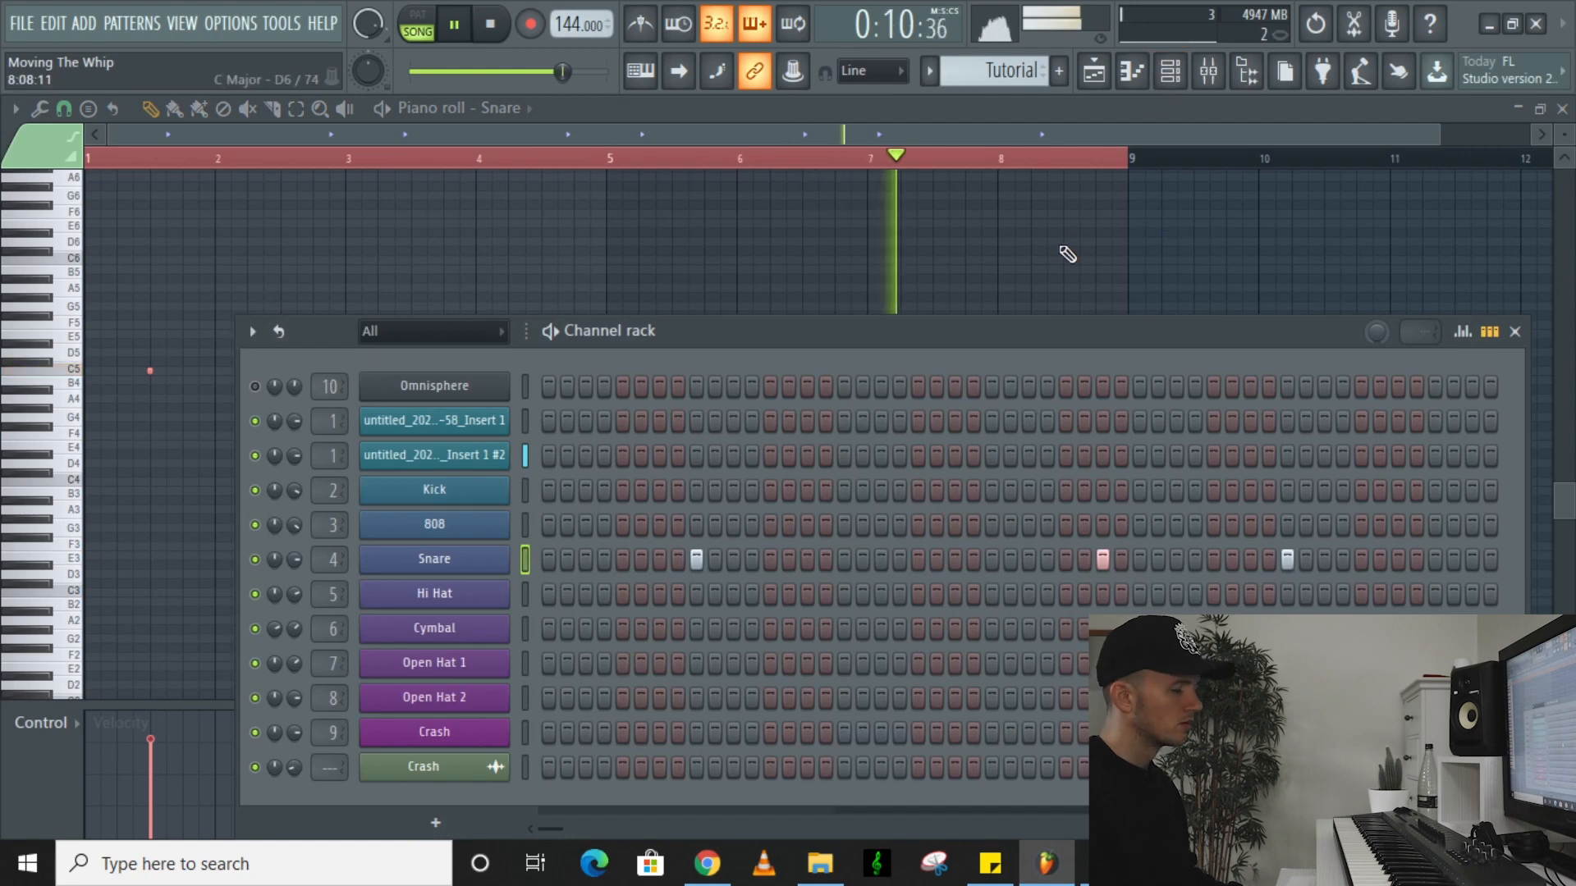
drag(917, 338, 855, 223)
key(space)
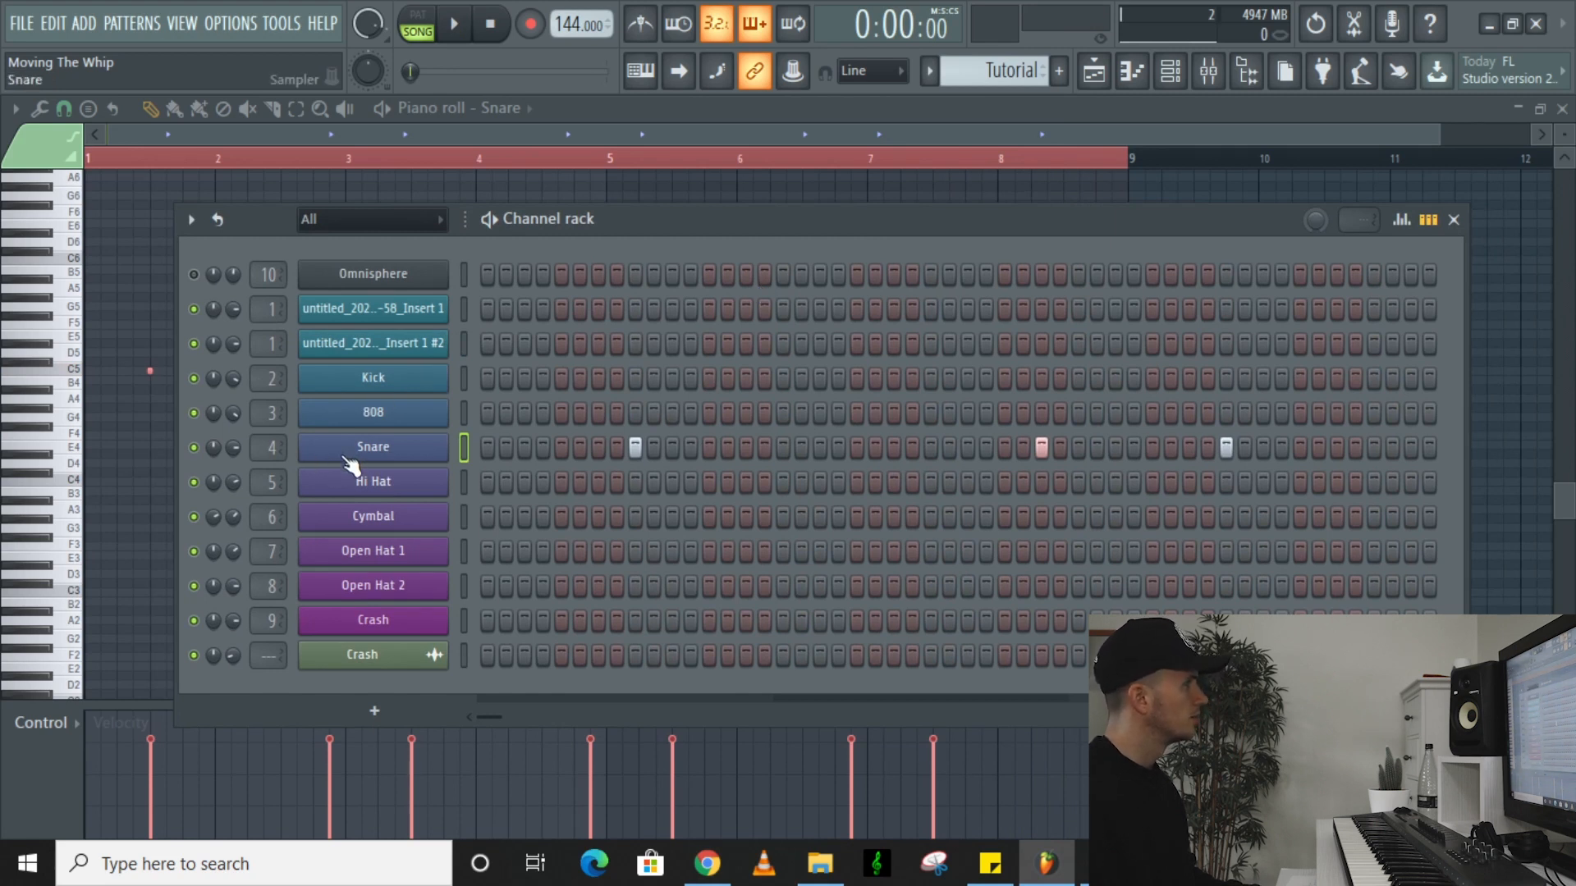
click(487, 482)
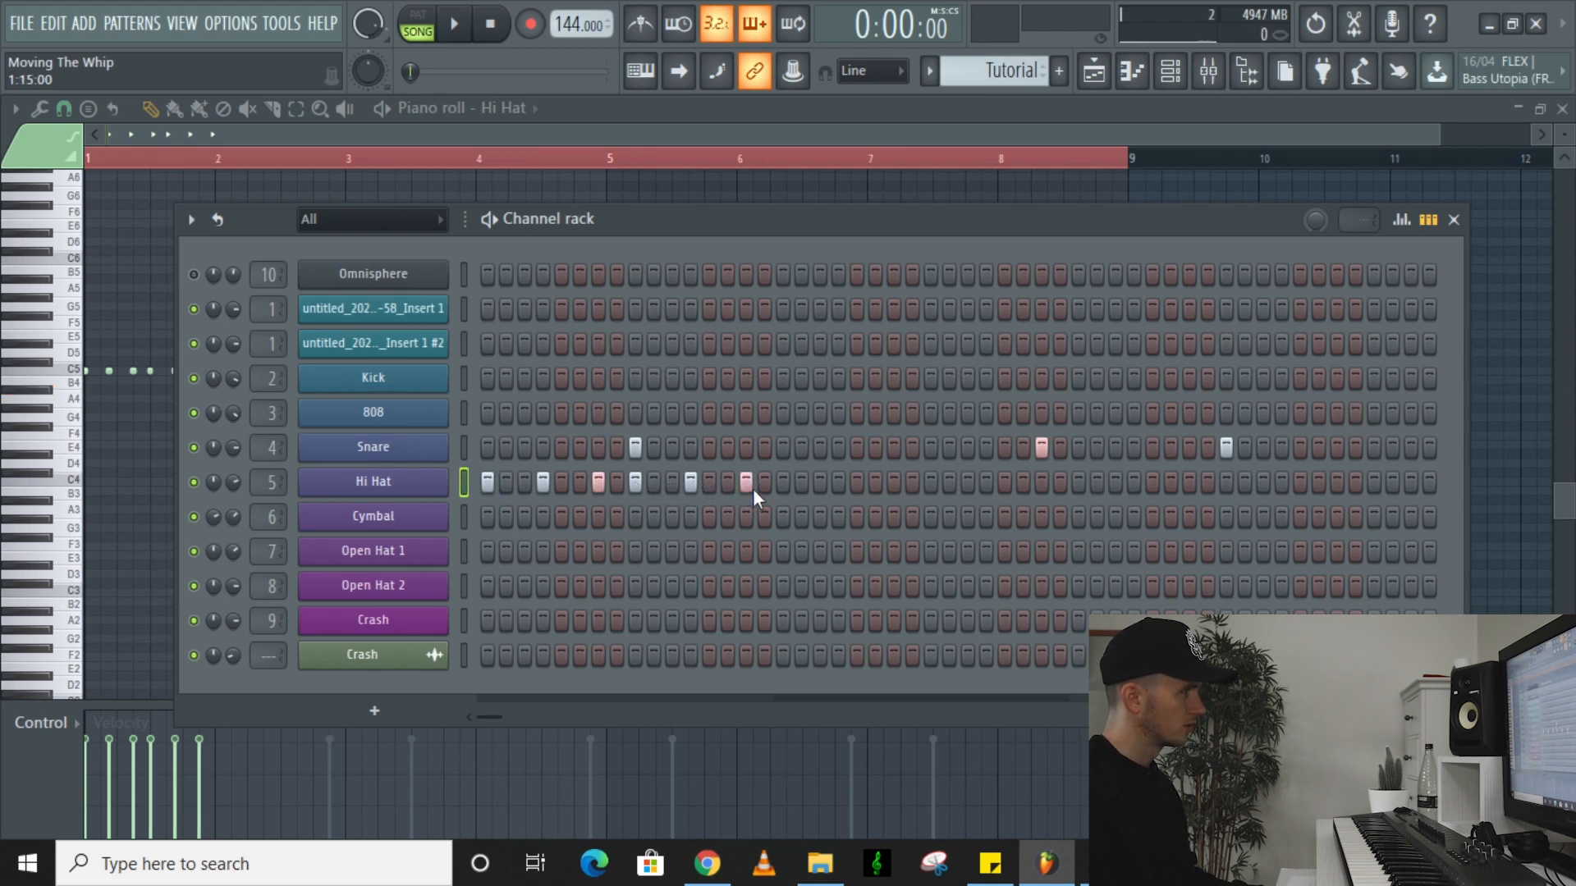
key(space)
click(838, 481)
click(894, 482)
click(930, 481)
click(986, 481)
click(1041, 482)
click(1079, 481)
Extend the two-bar Hi Hat pattern to four bars in the piano roll, keeping the same rhythm
key(F6)
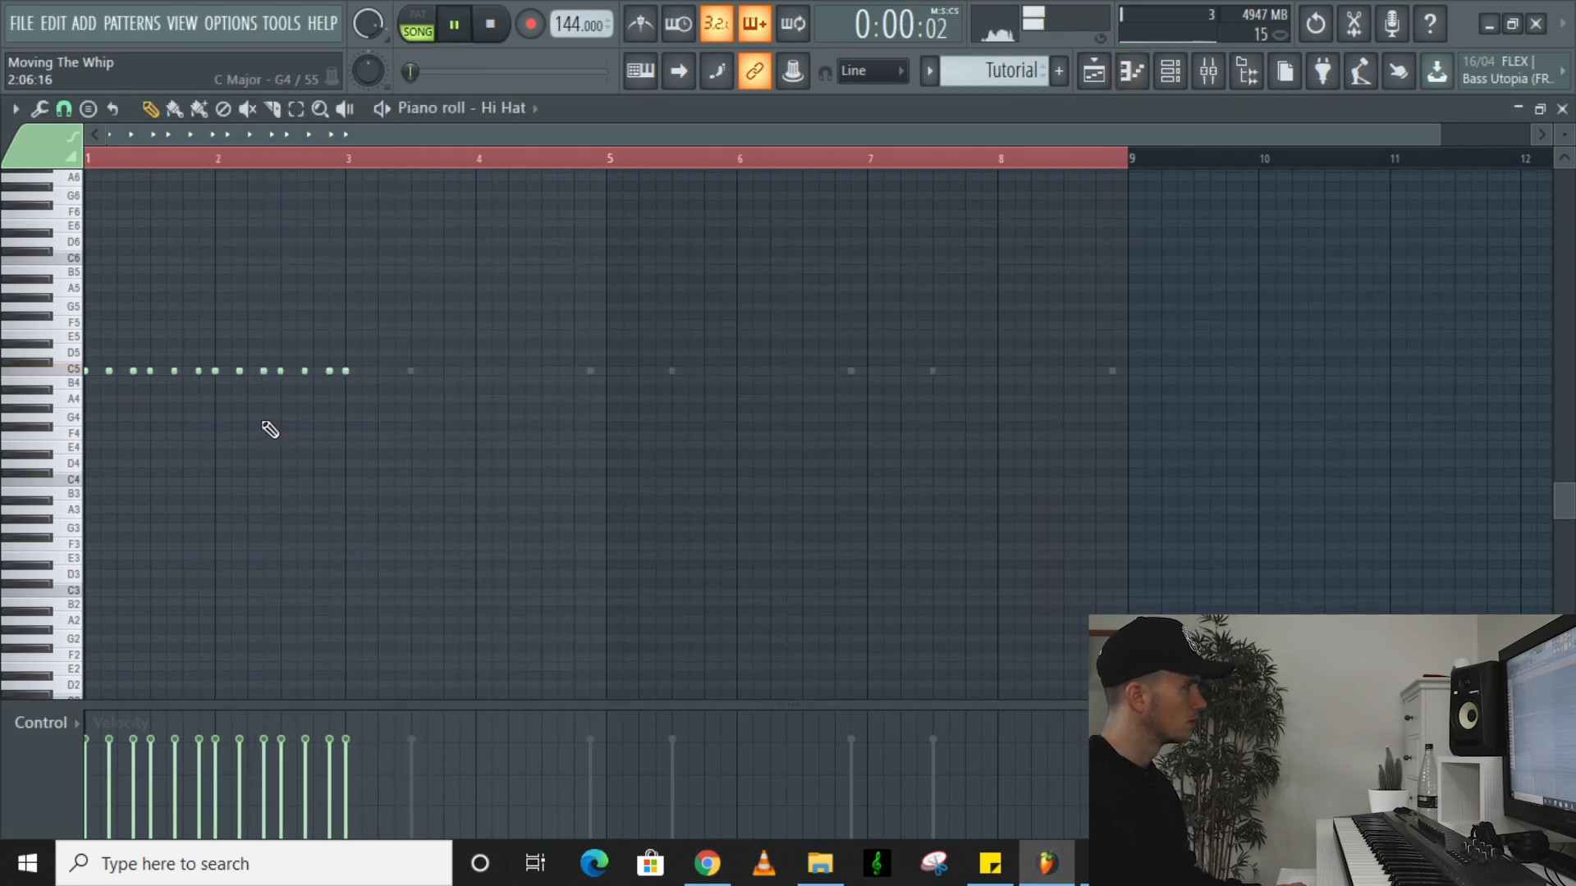
drag(325, 370, 1048, 372)
key(ctrl+z)
key(space)
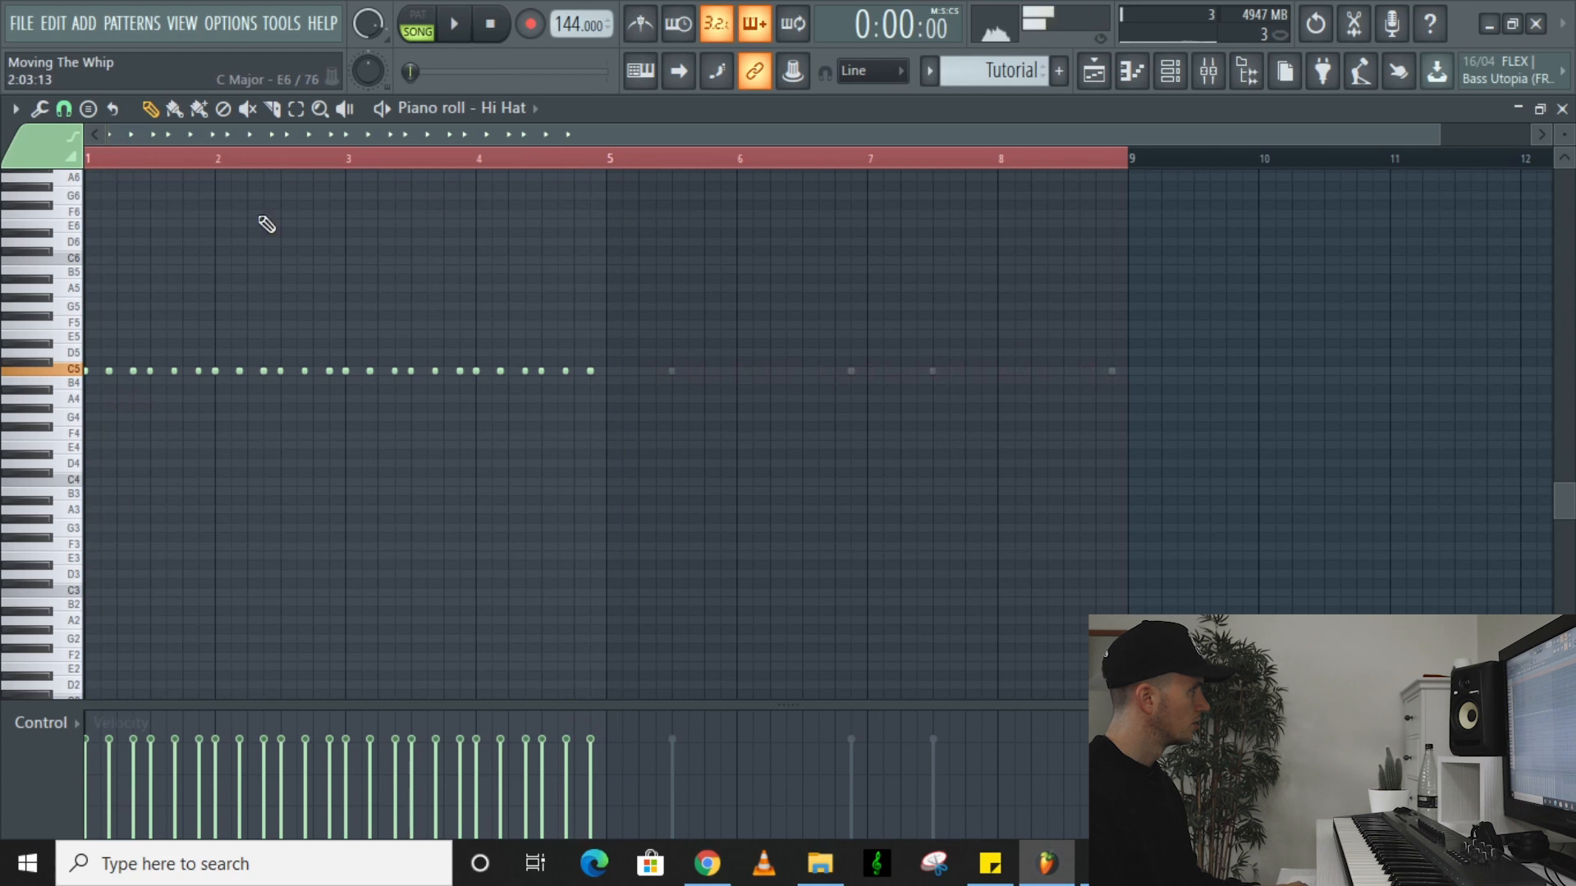
Add low-velocity Hi Hat notes on steps 2, 6 and 11 of bar 1, checking them by ear
scroll(149, 277, up, 3)
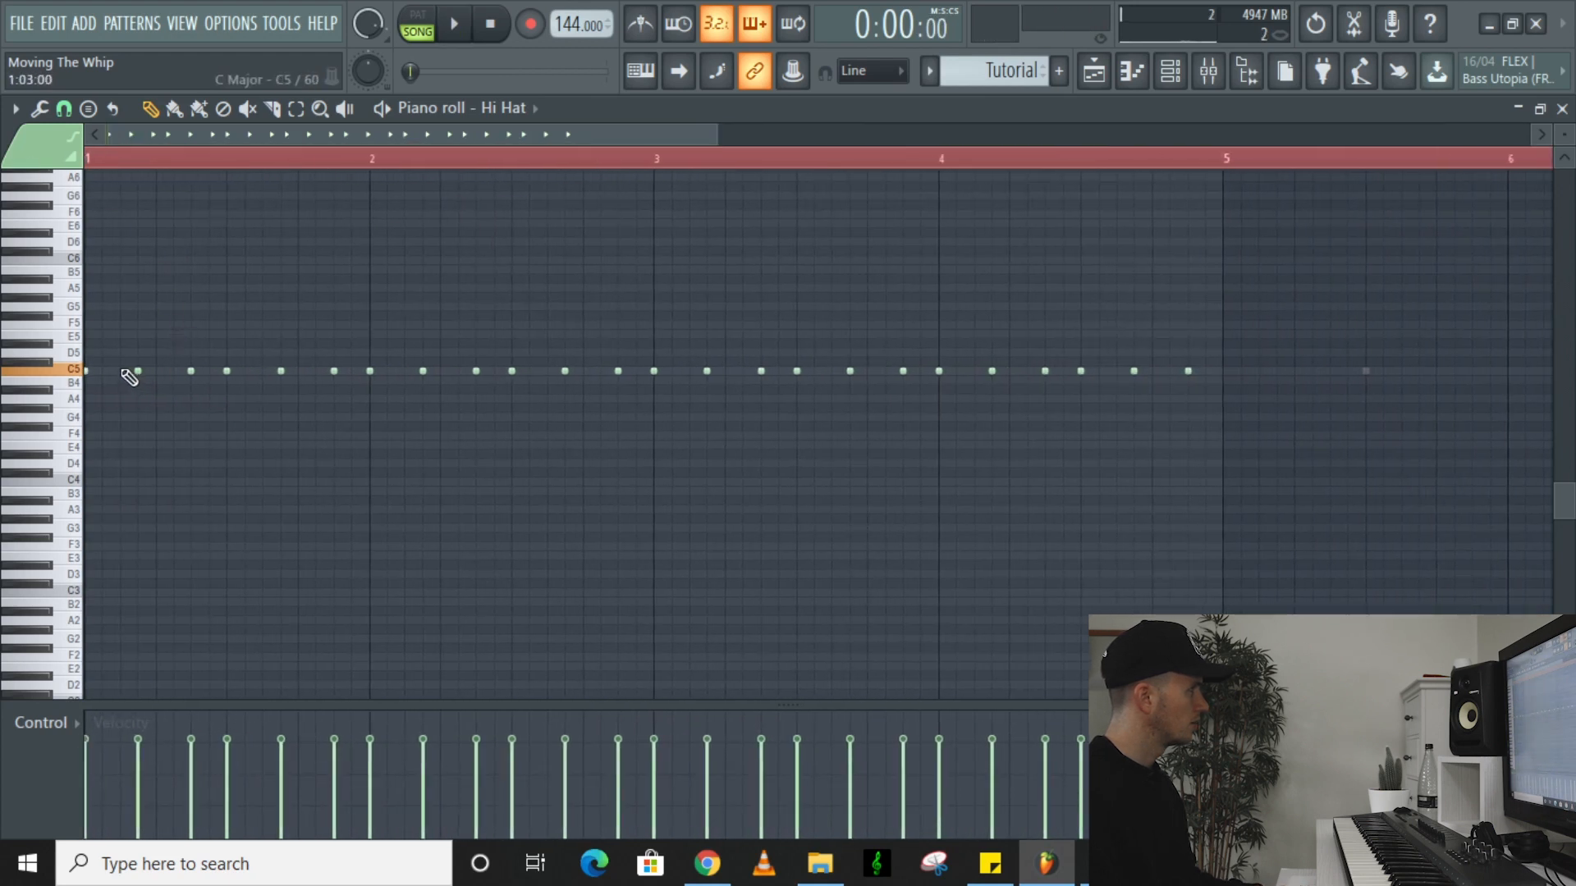
scroll(119, 369, down, 2)
key(space)
key(space)
key(space)
click(247, 371)
key(space)
drag(247, 372, 272, 372)
key(space)
key(space)
key(space)
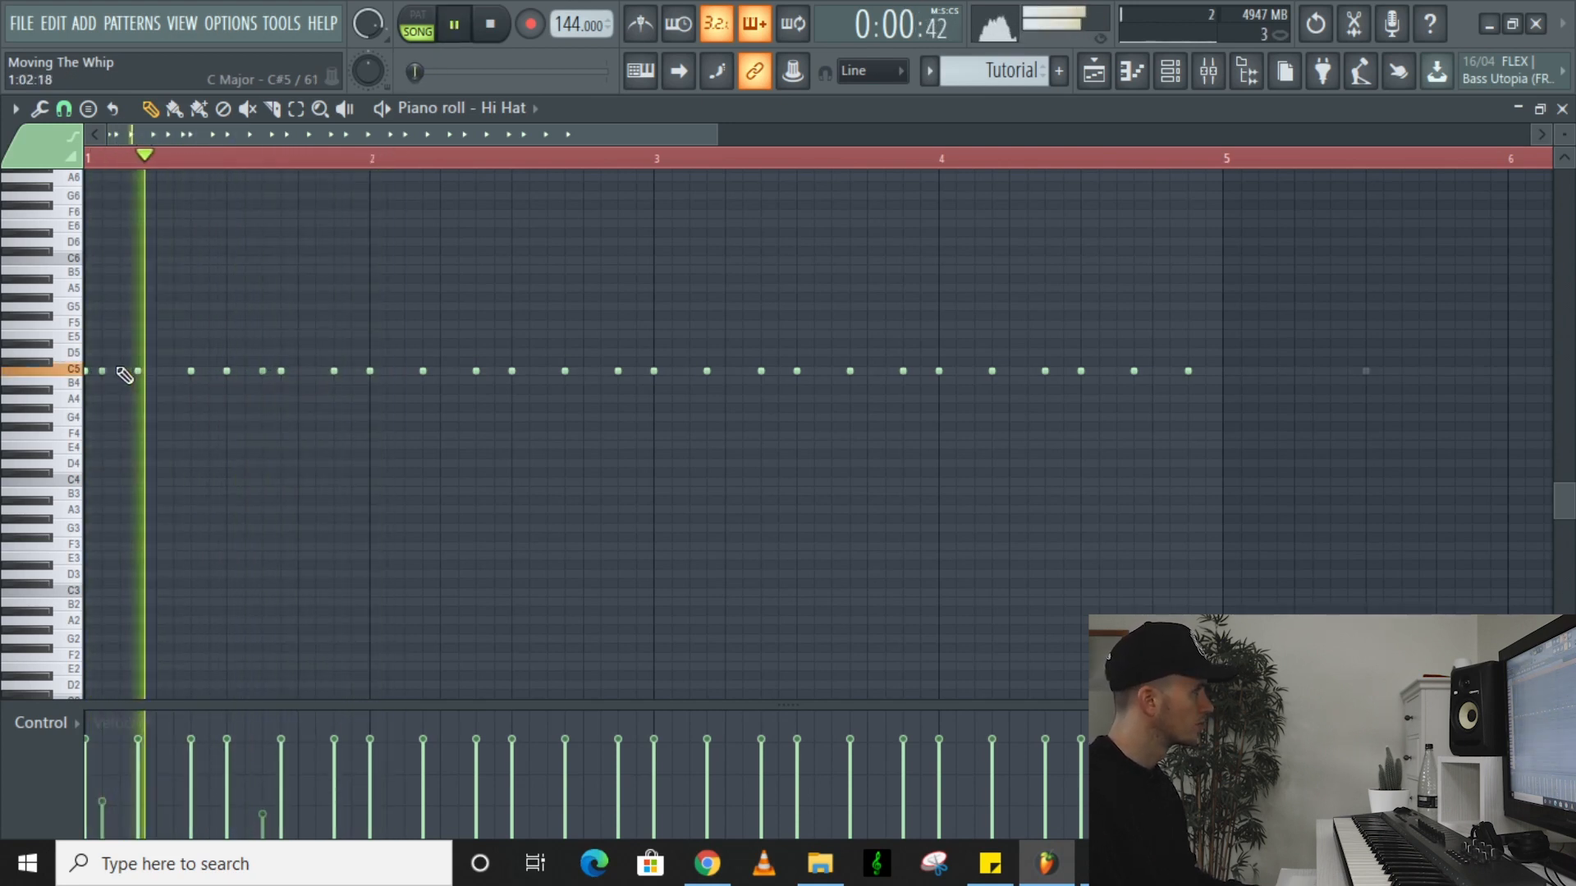
key(space)
click(172, 370)
Set the piano roll snap to 1/4 step and add a half-step Hi Hat roll with descending velocities between steps 7 and 9 of bar 1
scroll(199, 372, up, 3)
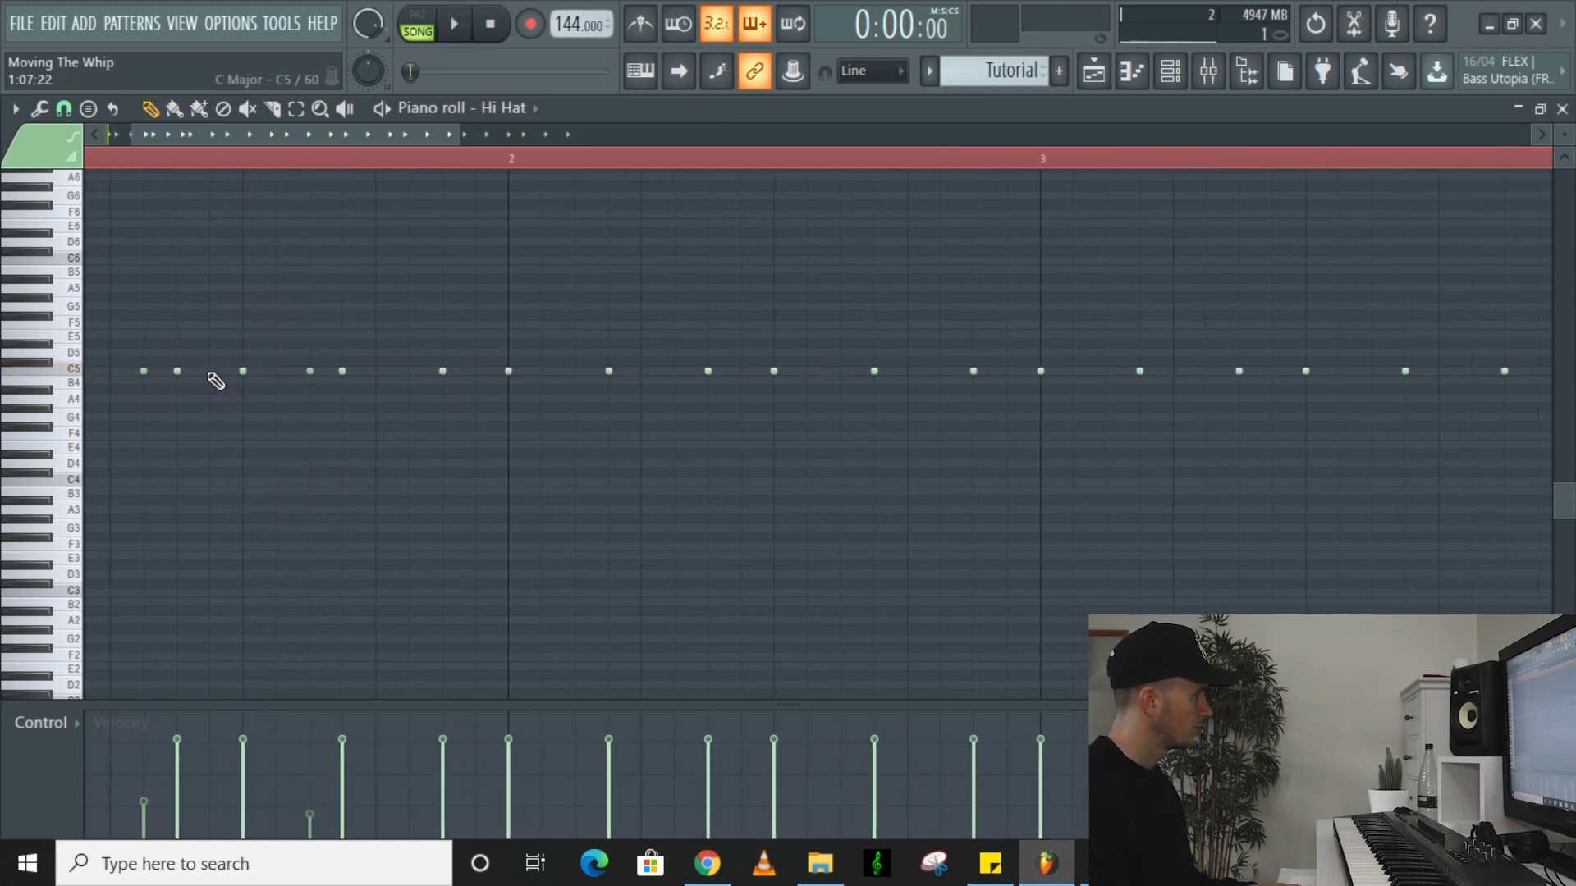
click(63, 108)
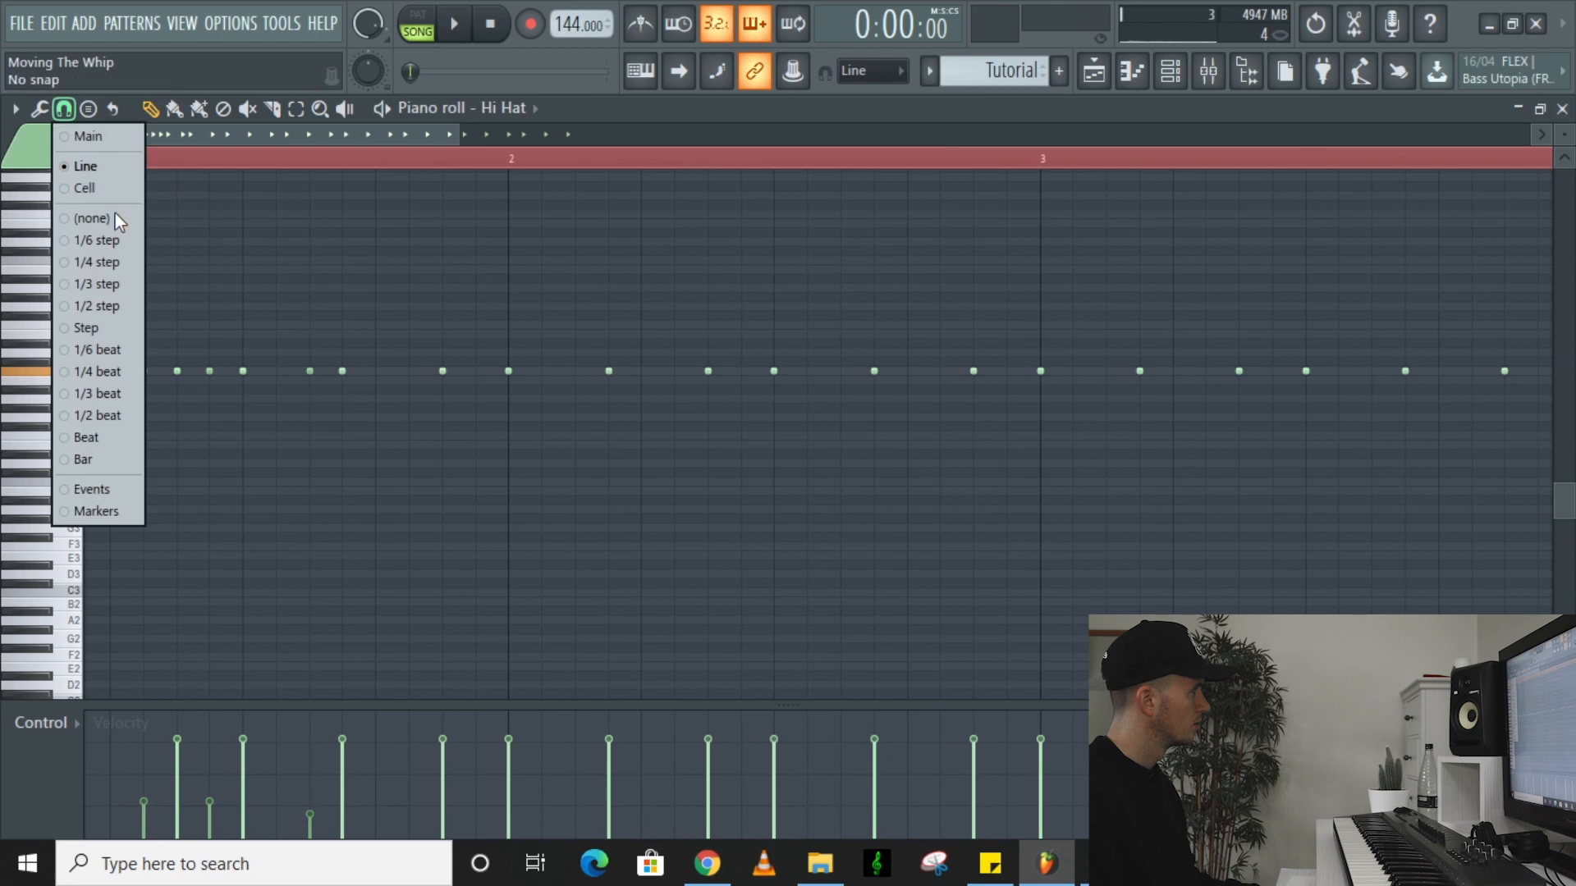
click(110, 263)
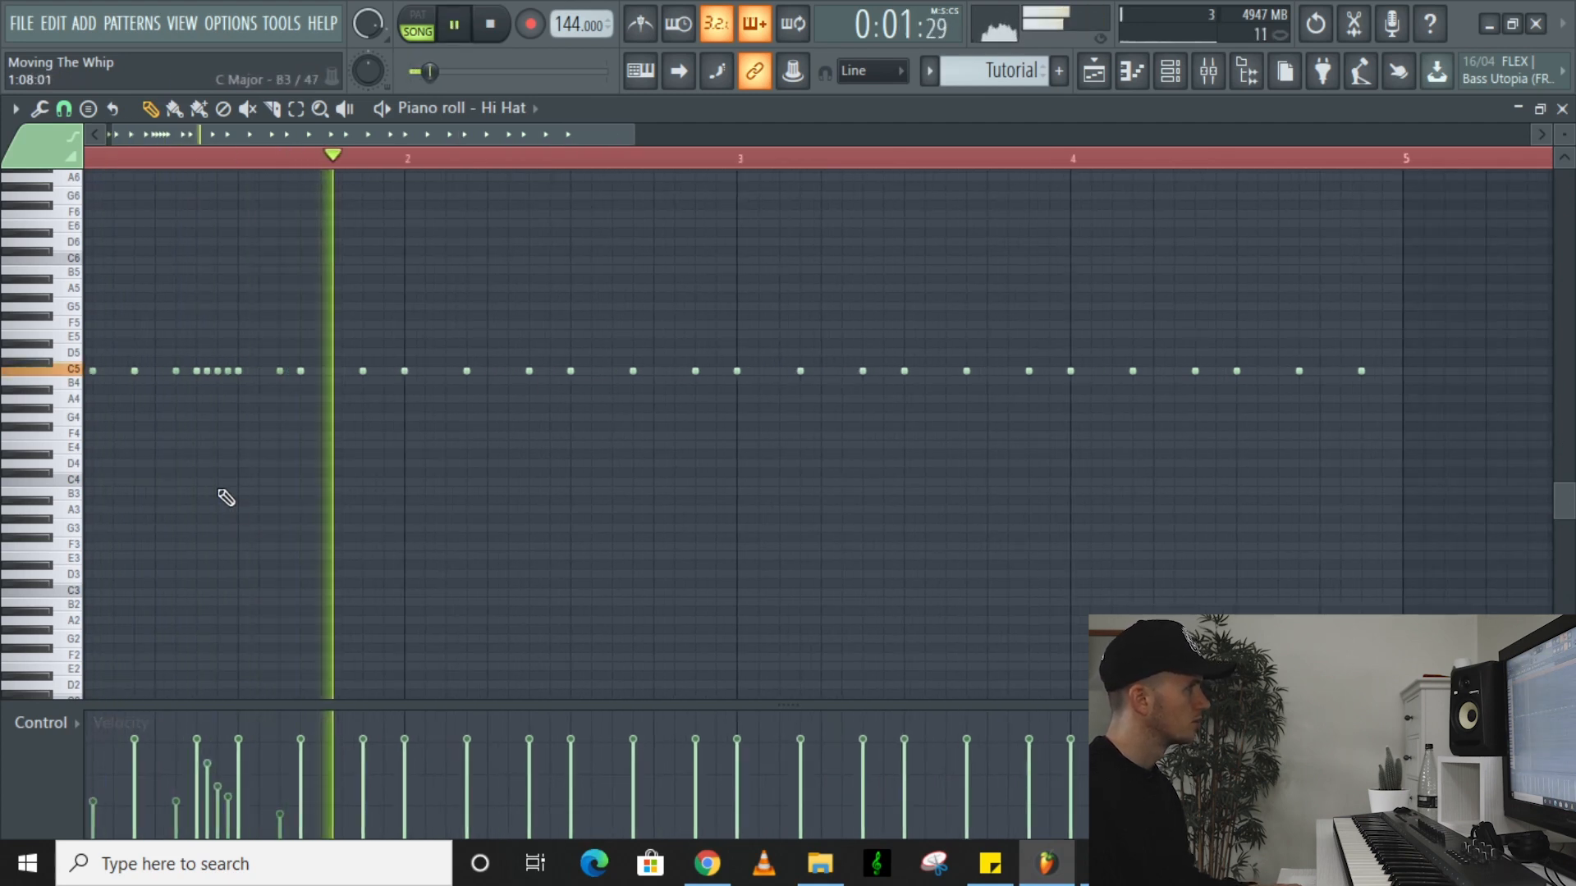
scroll(226, 488, down, 4)
key(space)
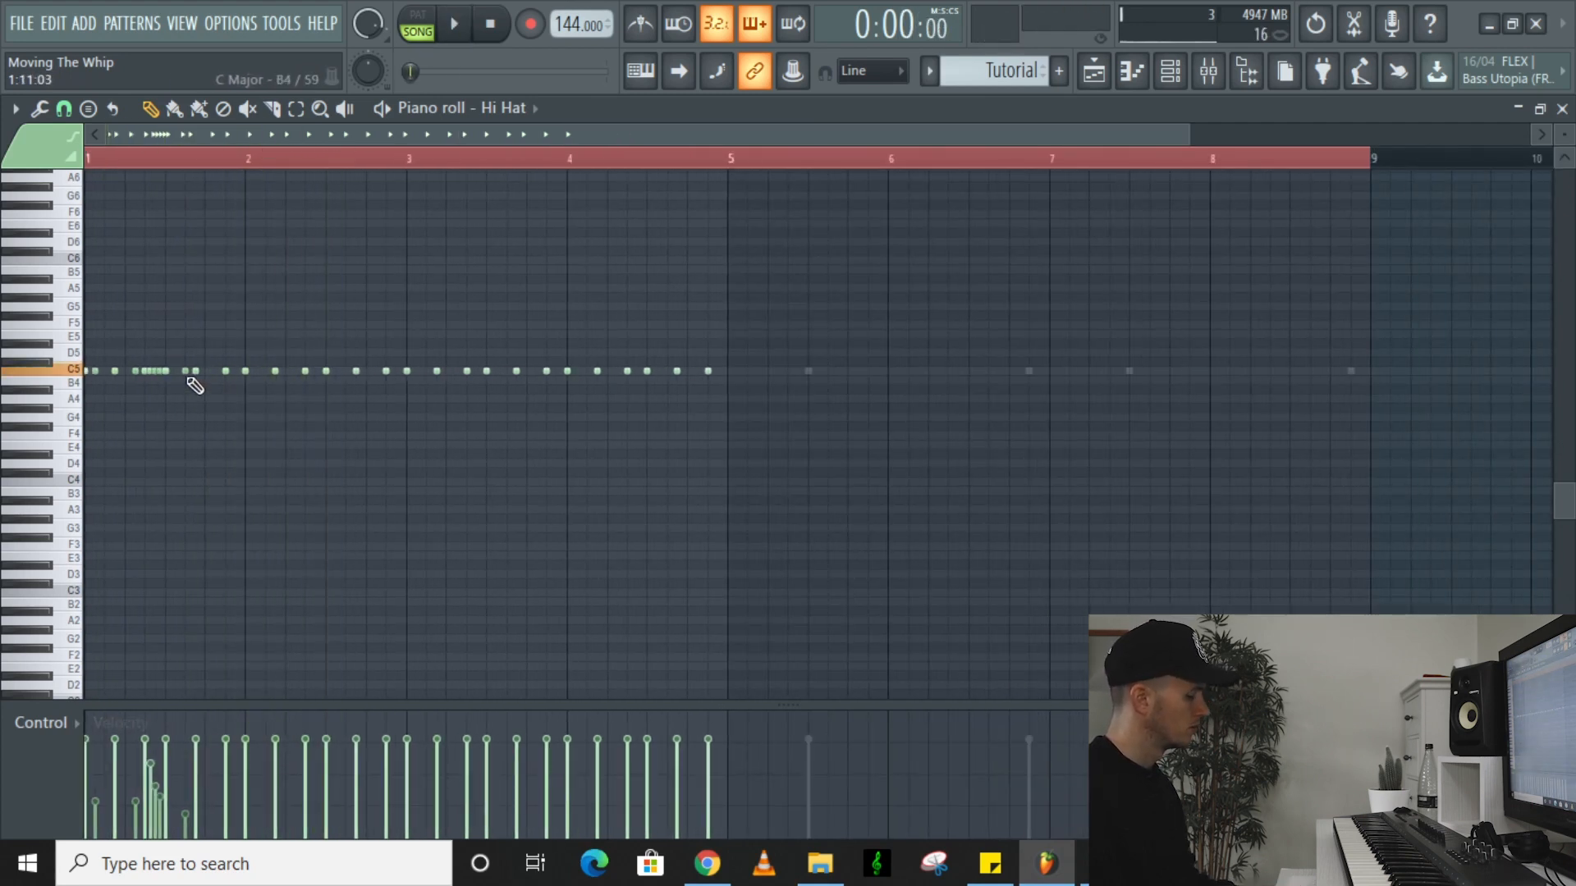
Add a quiet Hi Hat note on step 16 of bar 1 and a half-step roll with descending velocities at the start of bar 2
scroll(236, 383, up, 3)
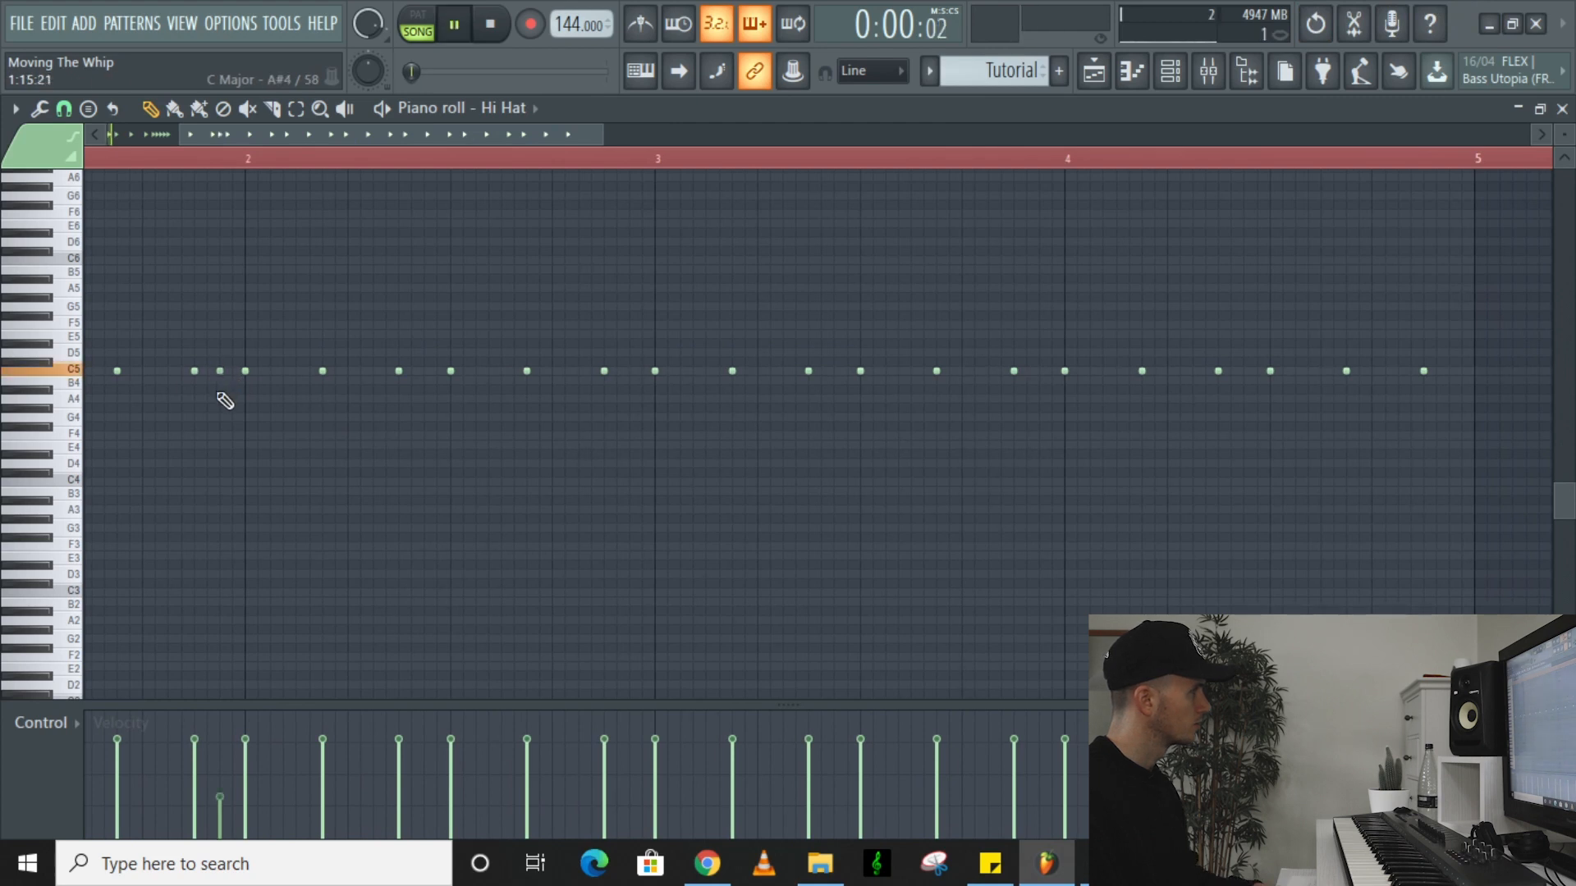
key(space)
click(257, 372)
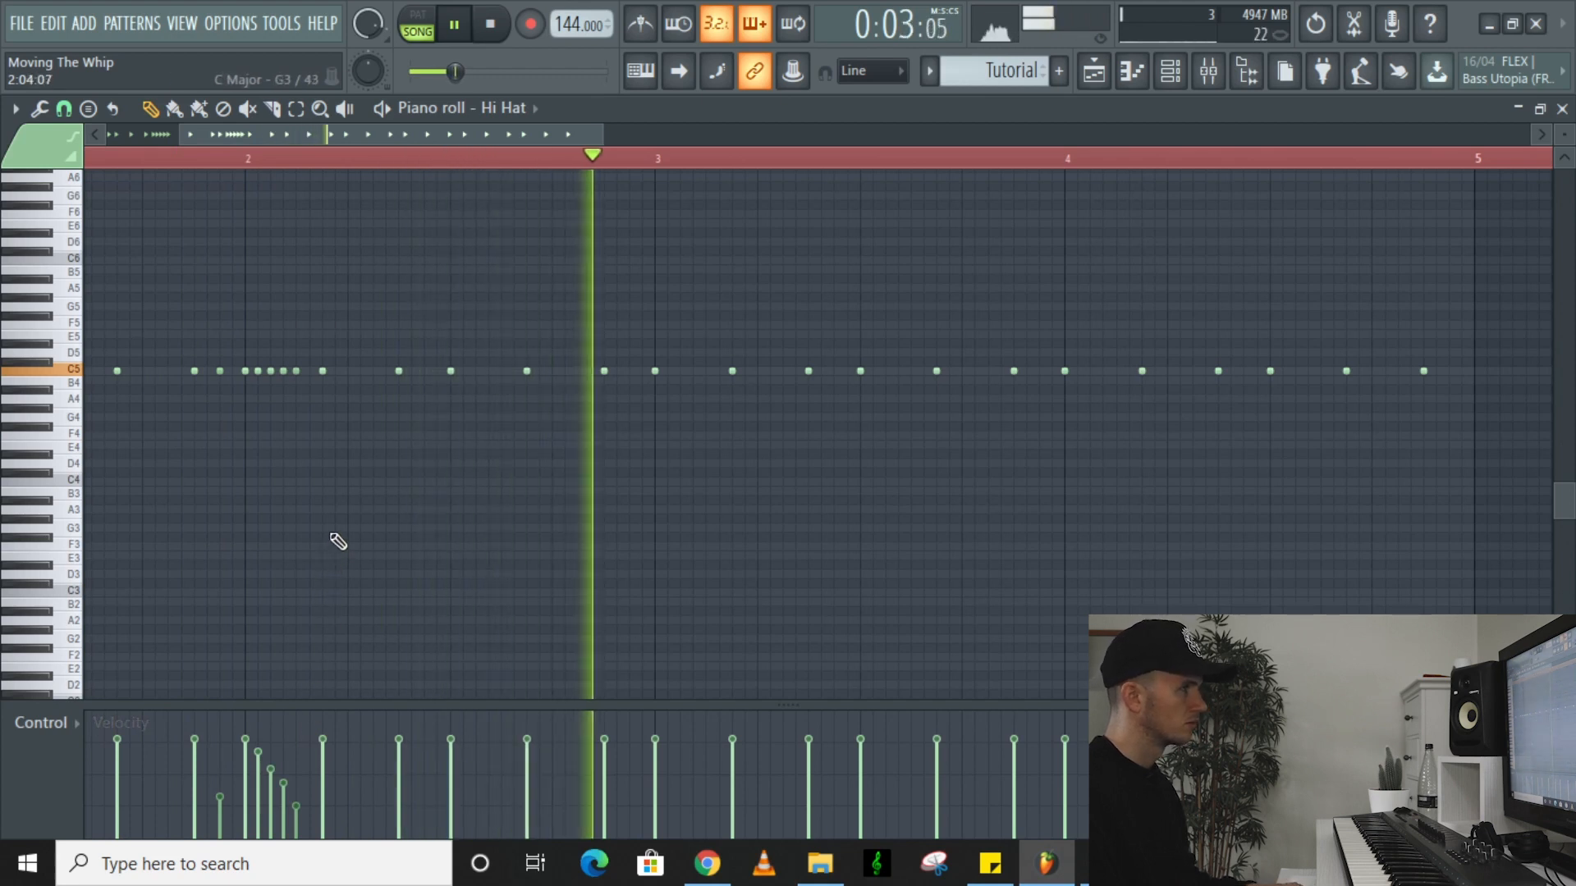
scroll(332, 538, down, 3)
key(space)
key(space)
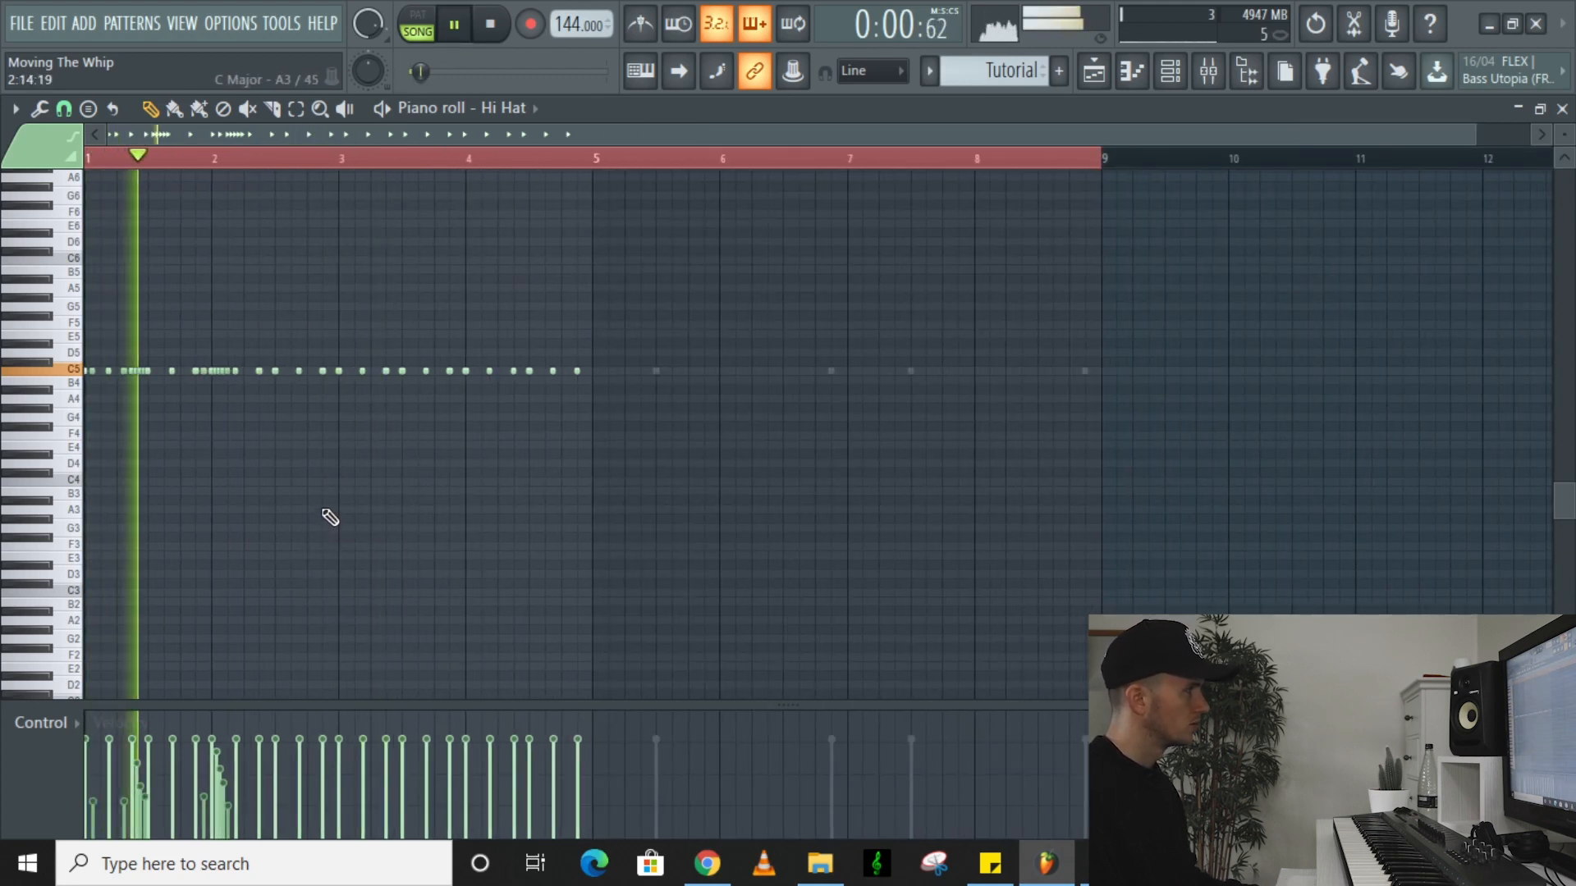
key(space)
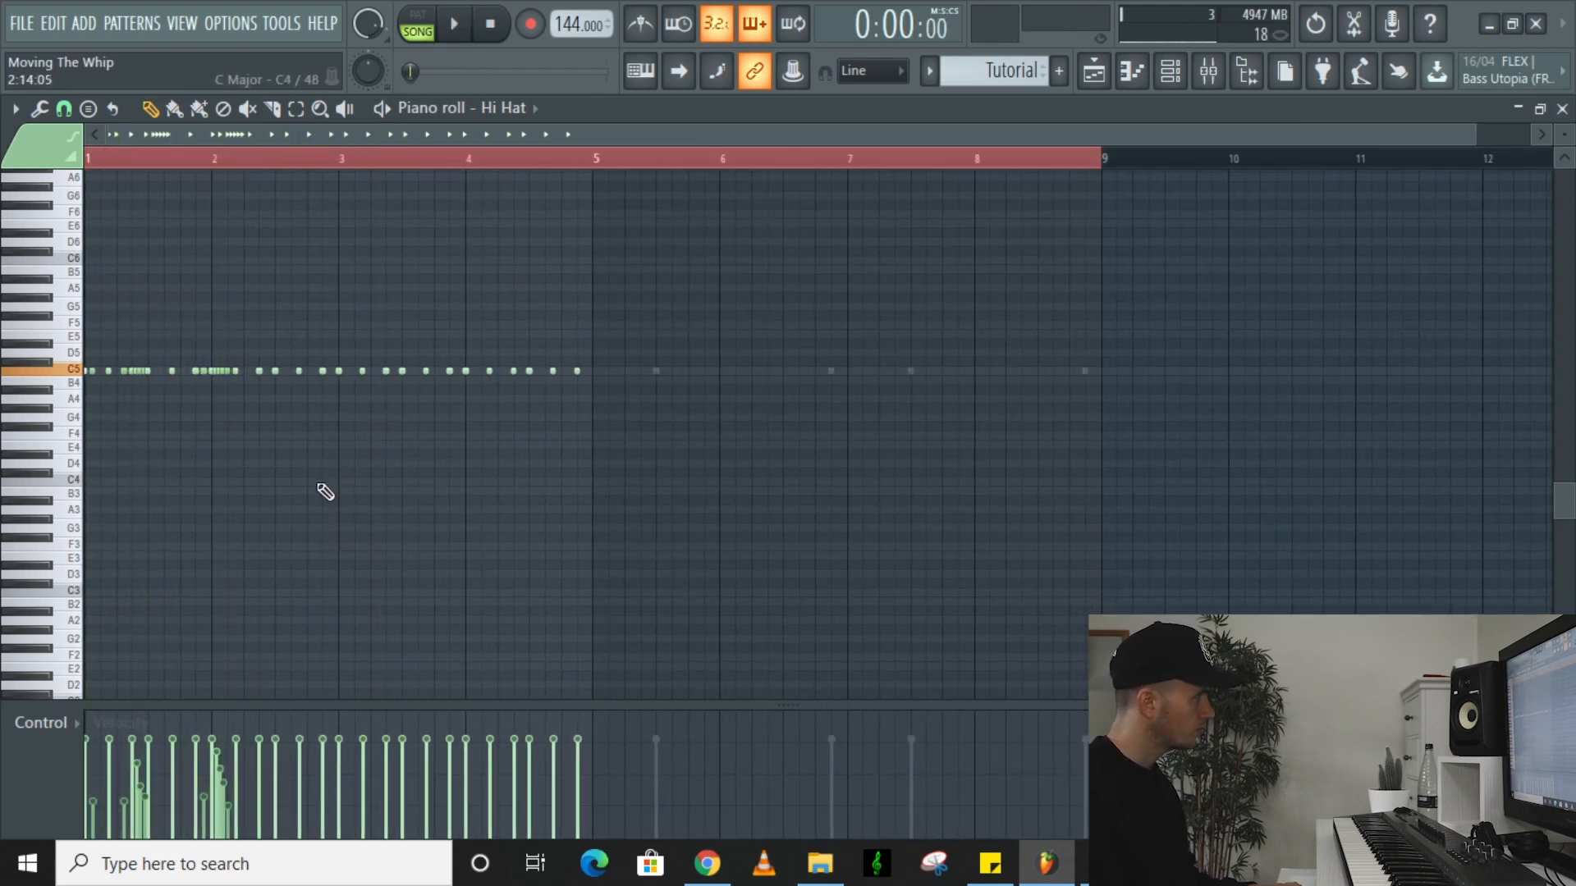
Transpose all Hi Hat notes down two semitones to A#4 and audition the pattern
key(ctrl+a)
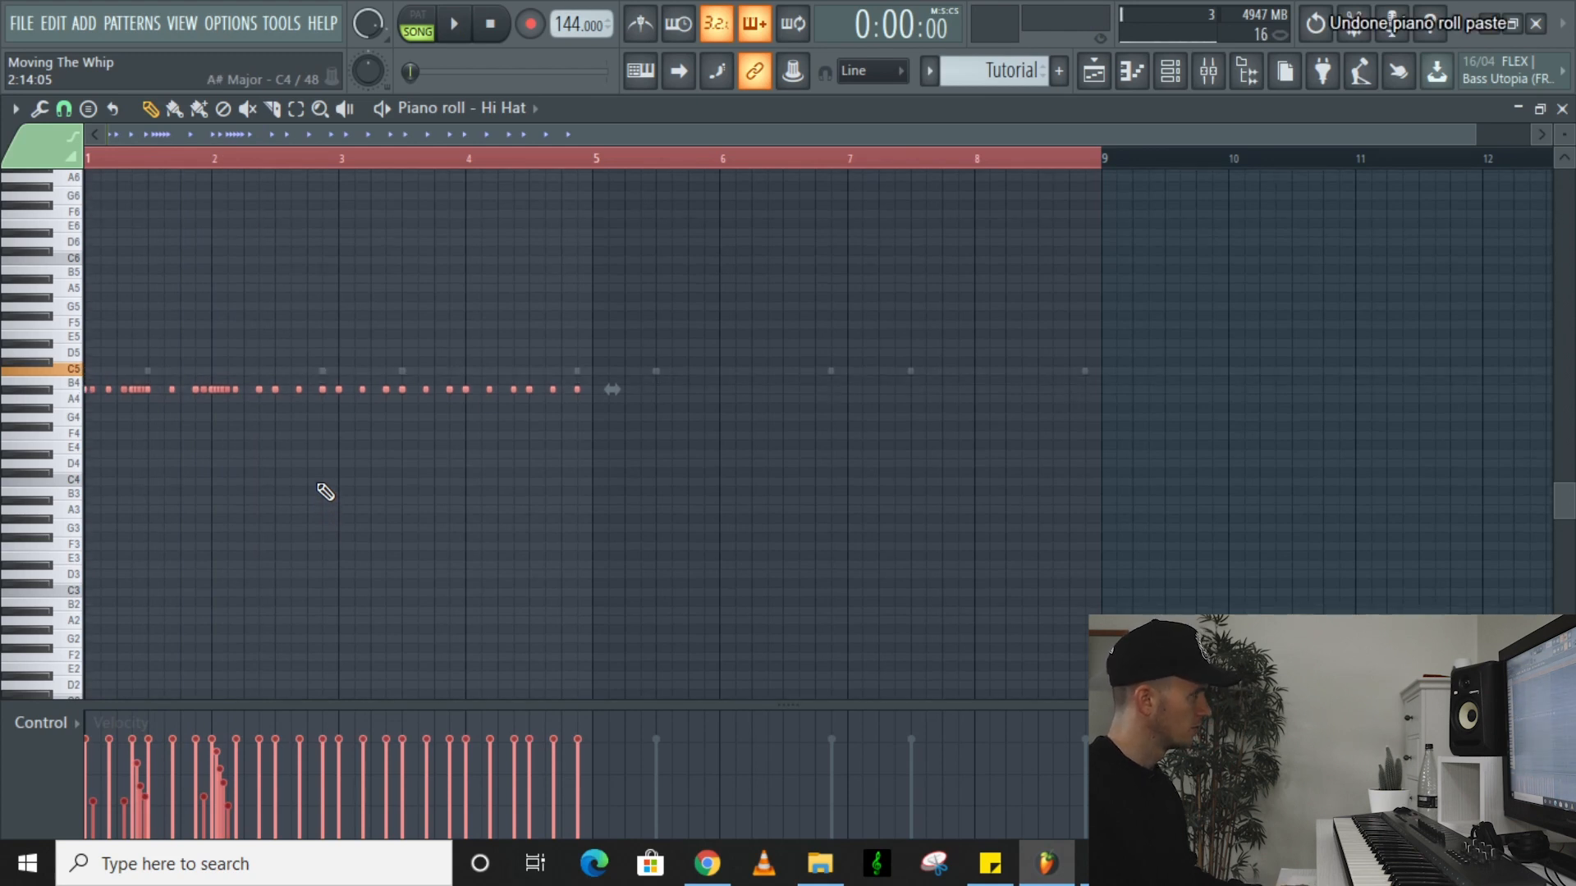
key(ctrl+d)
key(space)
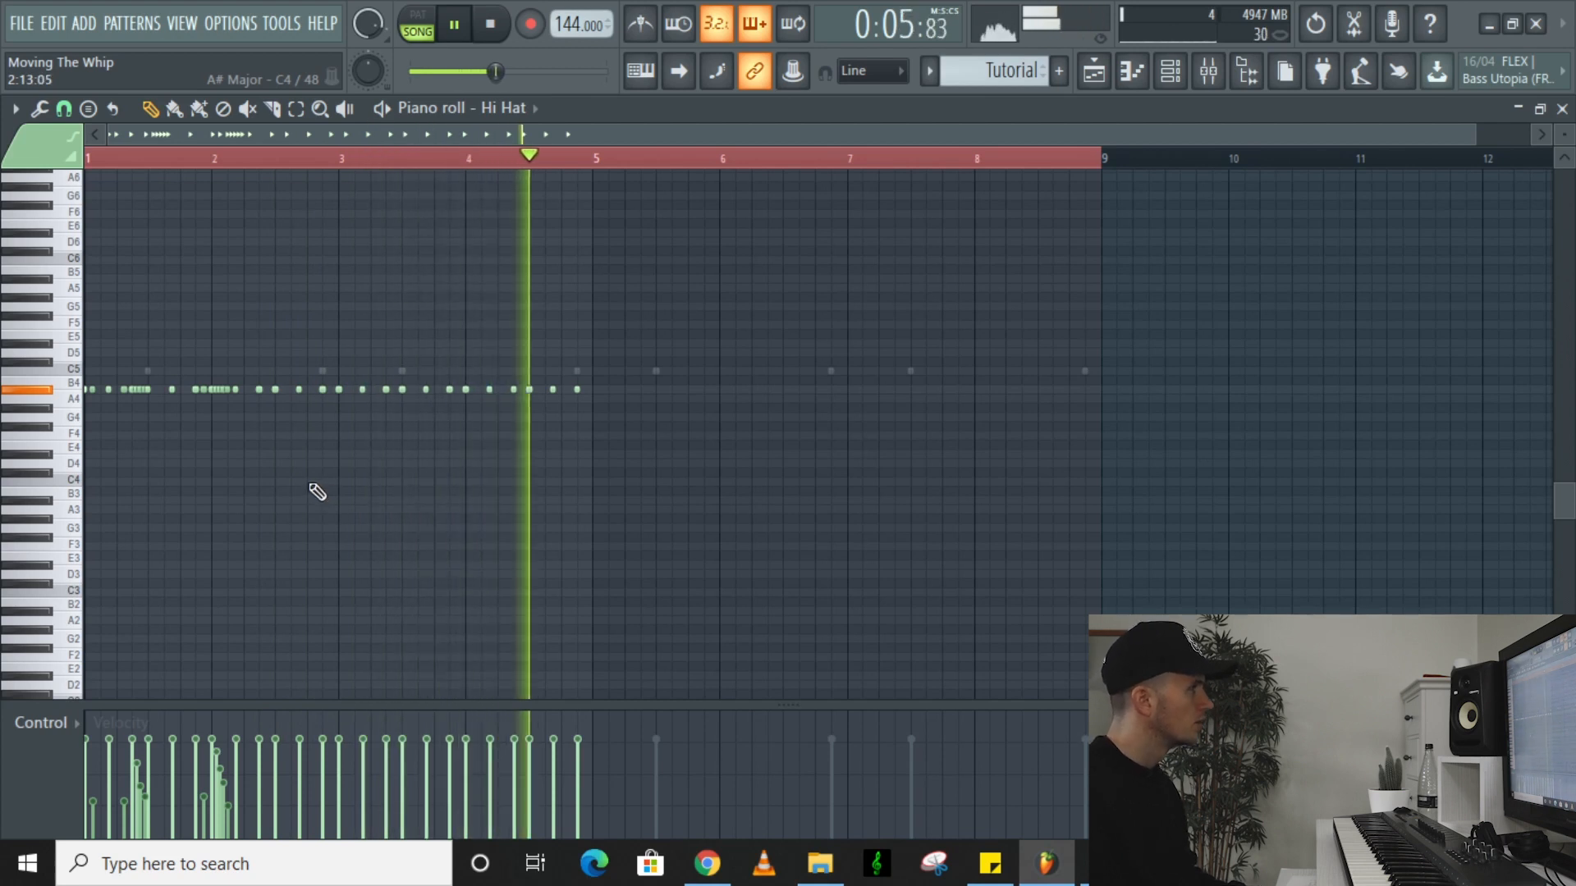
key(space)
Complete the four-bar Hi Hat pattern with a quarter-step falling-velocity roll from step 9 of bar 2, duplicate it to eight bars and audition it
key(ctrl+b)
scroll(232, 227, up, 1)
drag(251, 161, 2, 173)
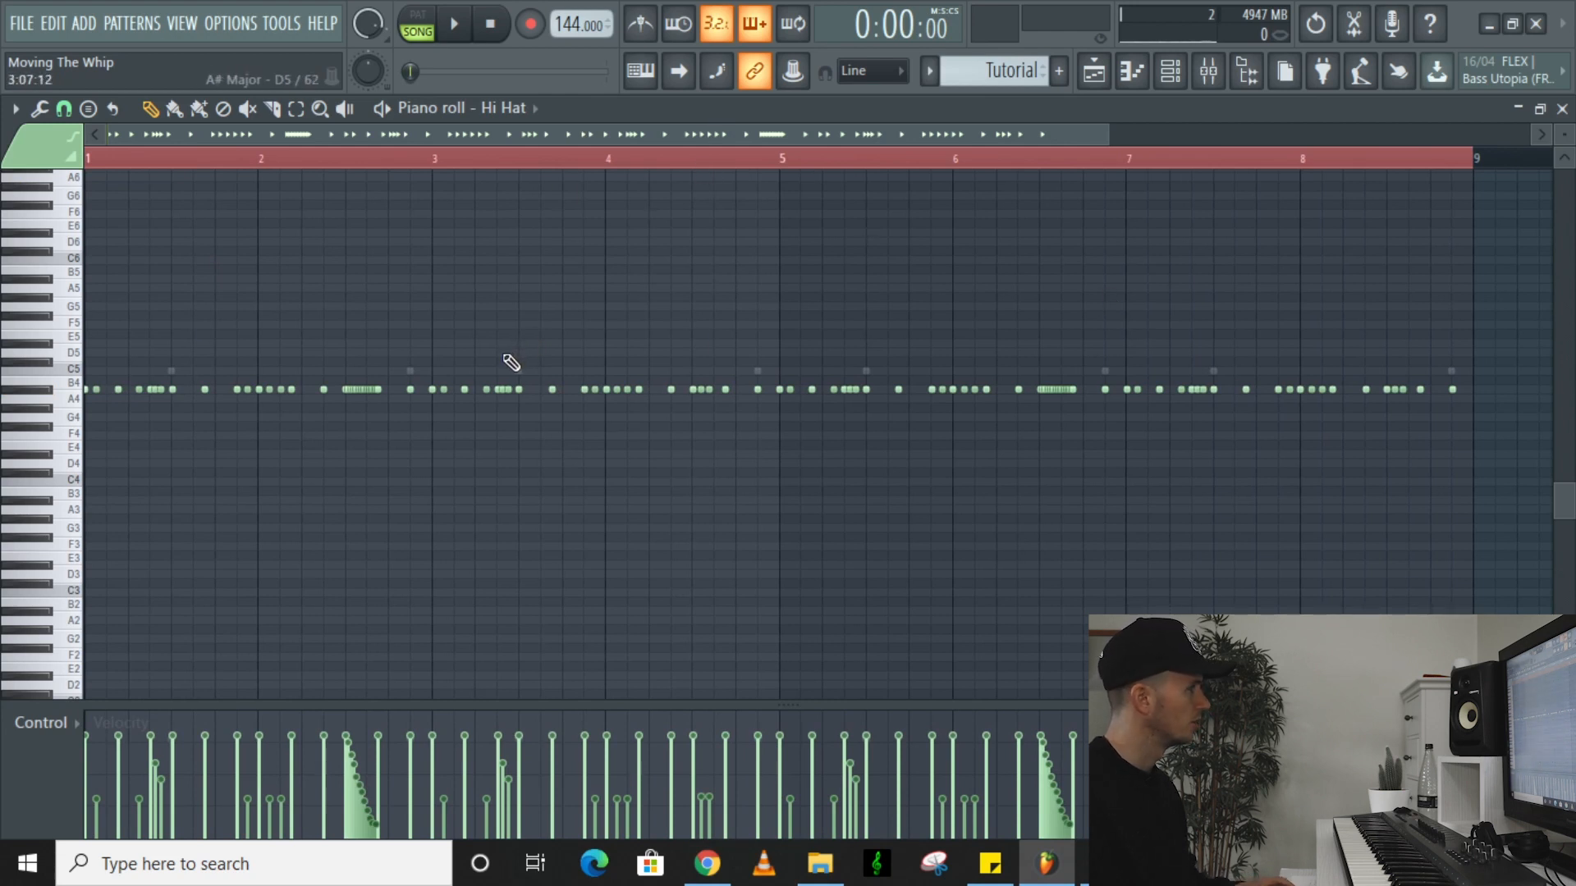
key(space)
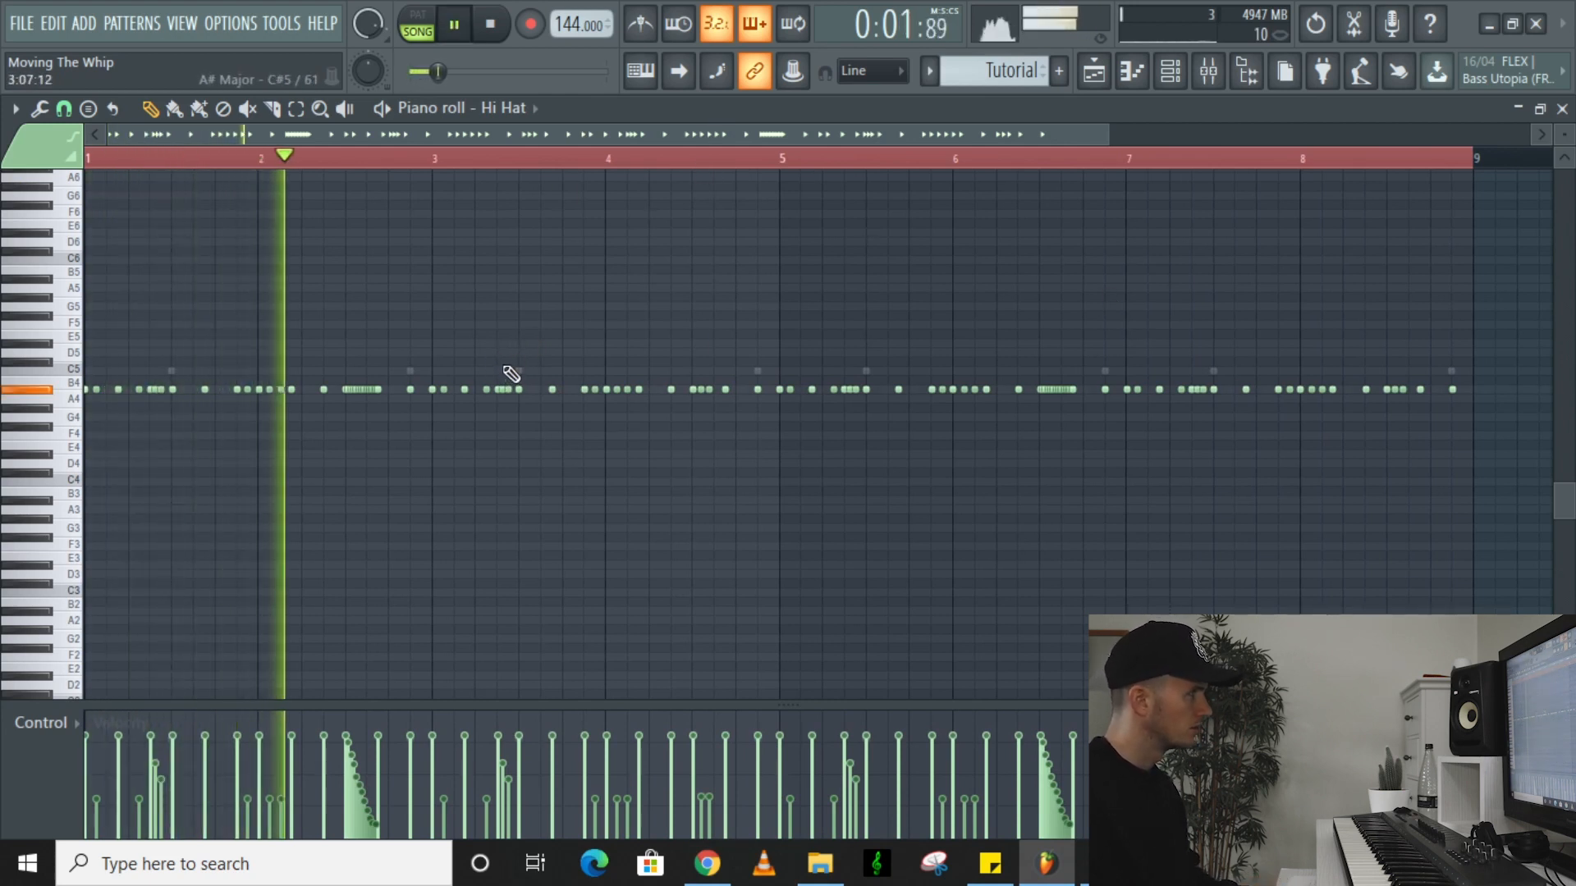
scroll(351, 450, up, 3)
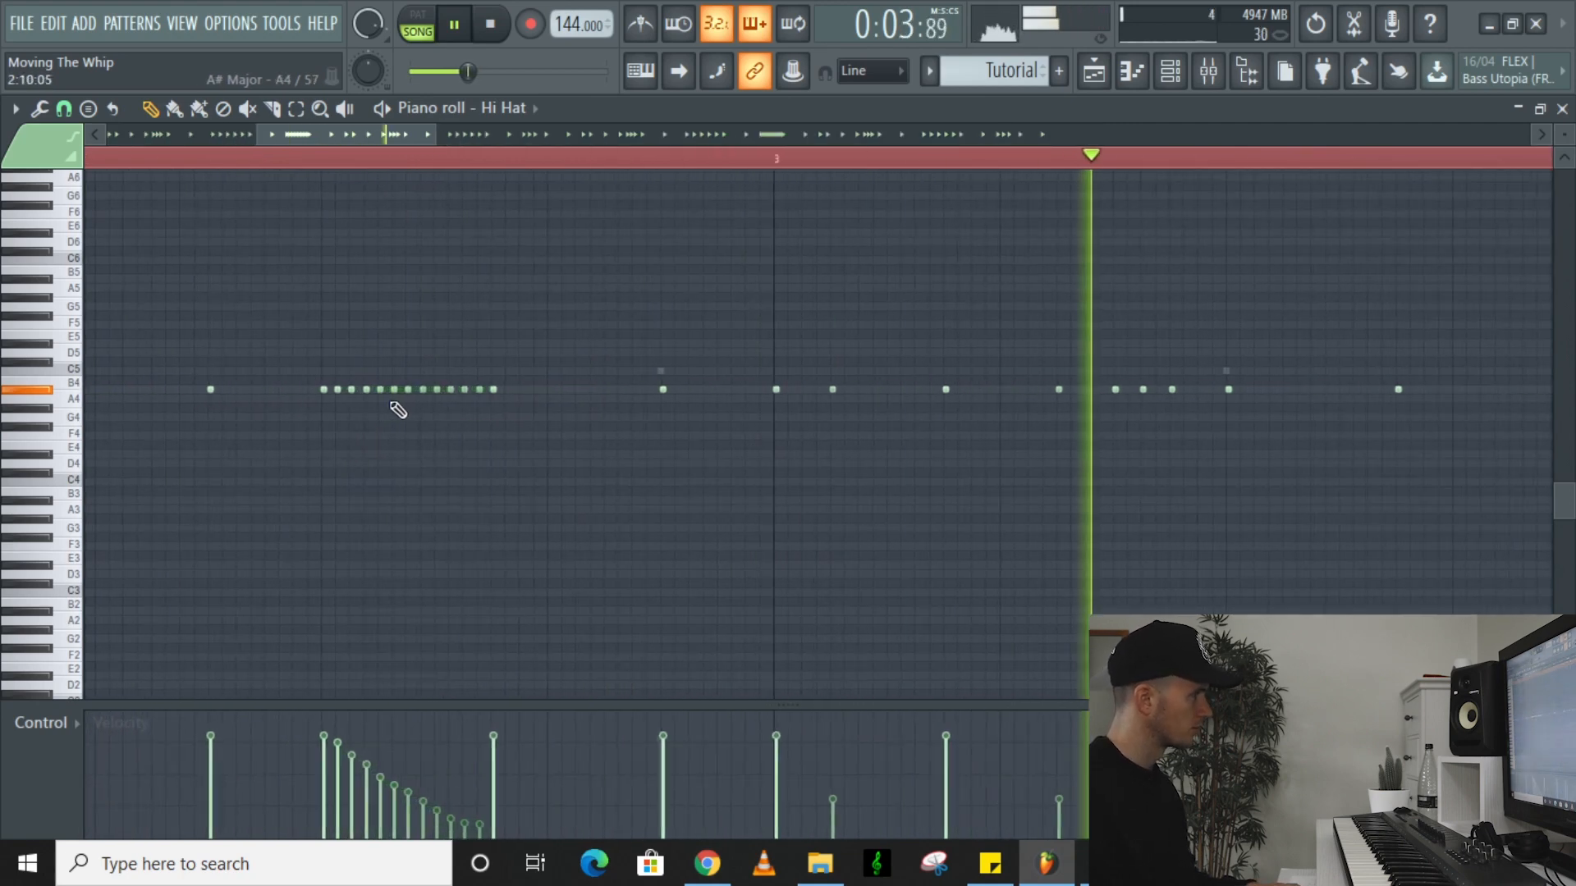
scroll(893, 601, down, 4)
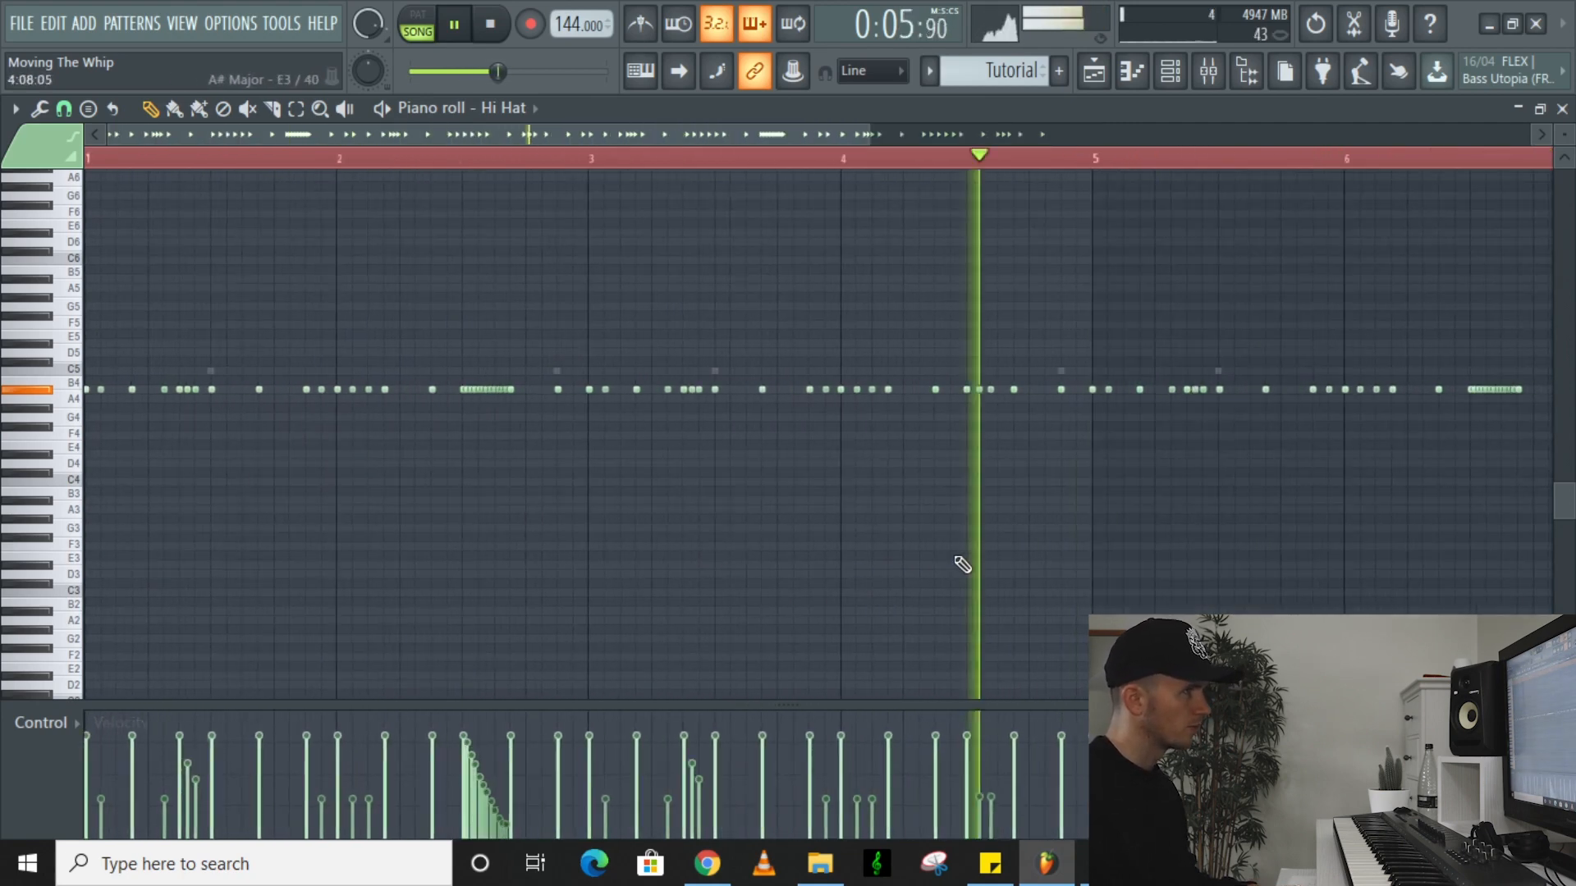
scroll(940, 550, down, 3)
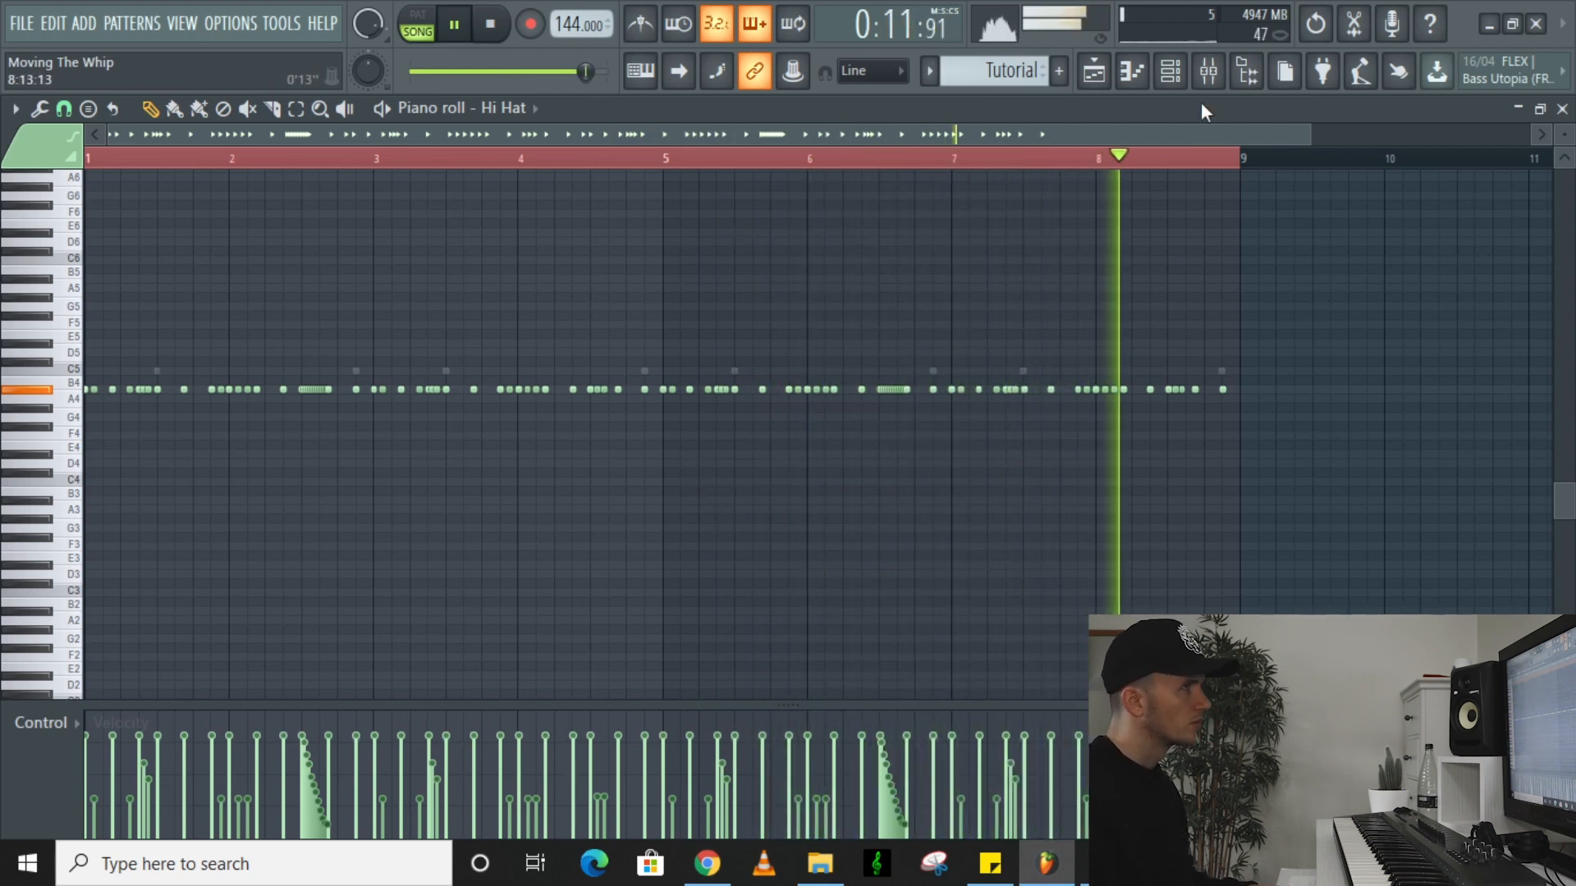
Record the Kick pattern at C5 live from the MIDI keyboard over the loop, retaking and undoing unwanted takes
click(1171, 72)
key(space)
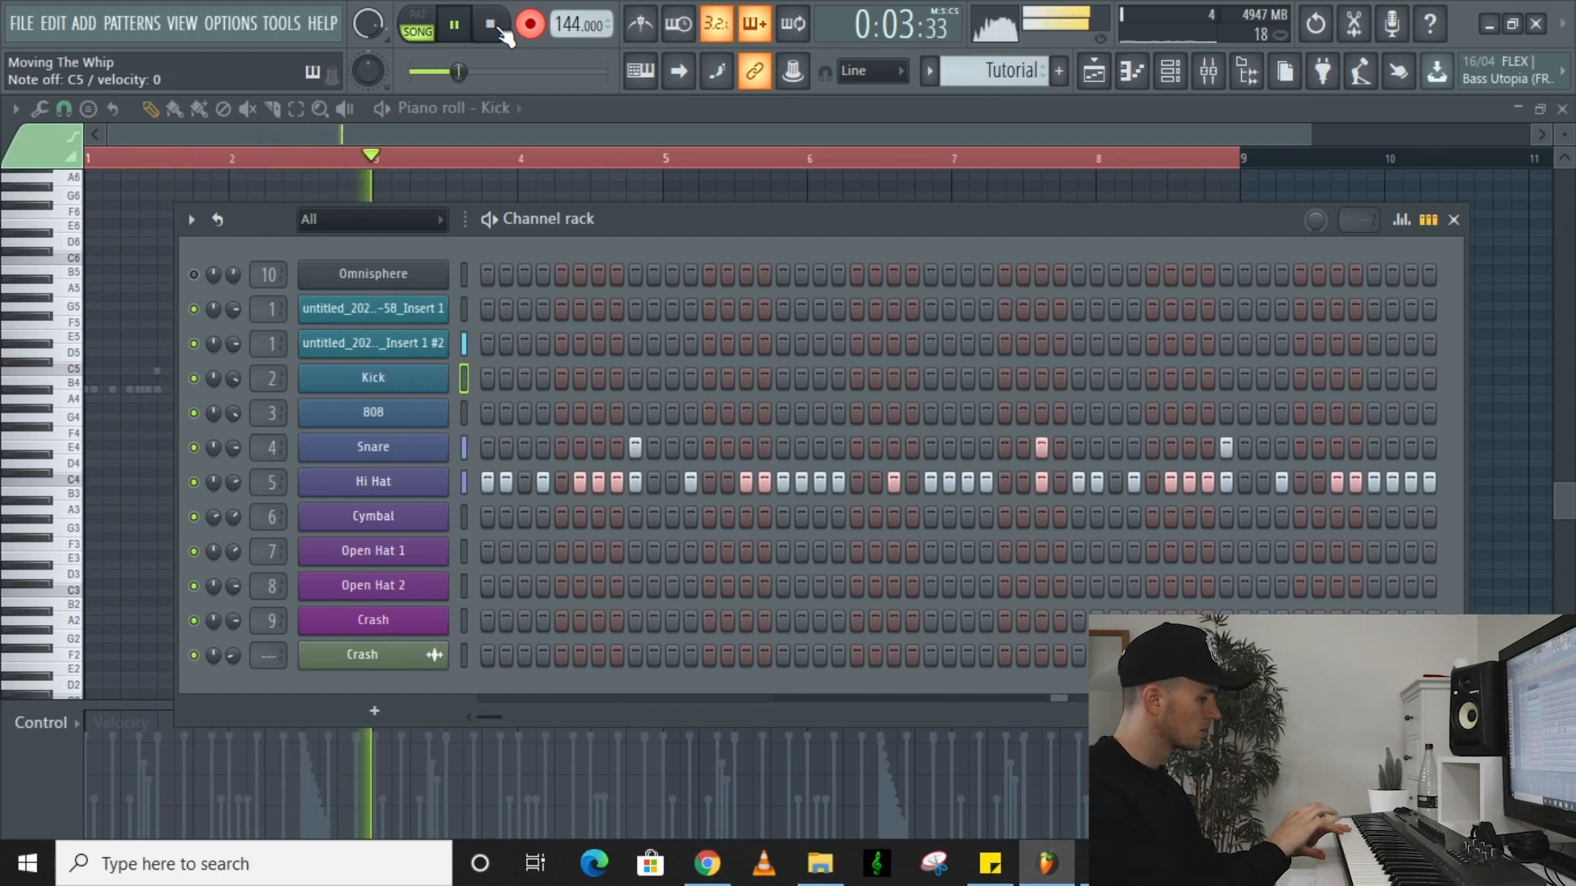
click(497, 27)
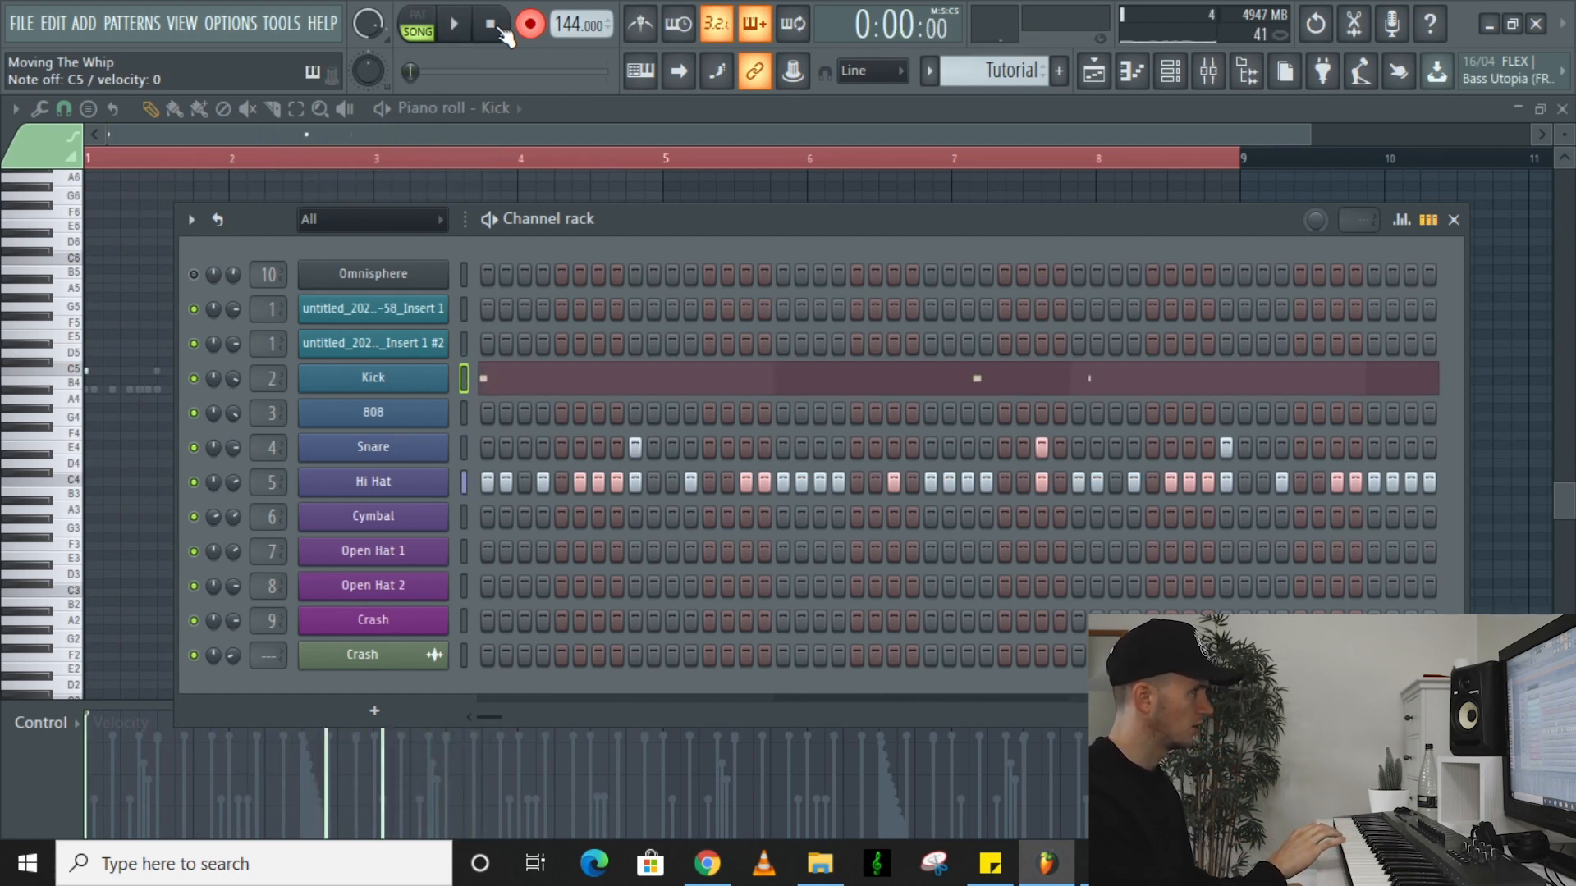
key(space)
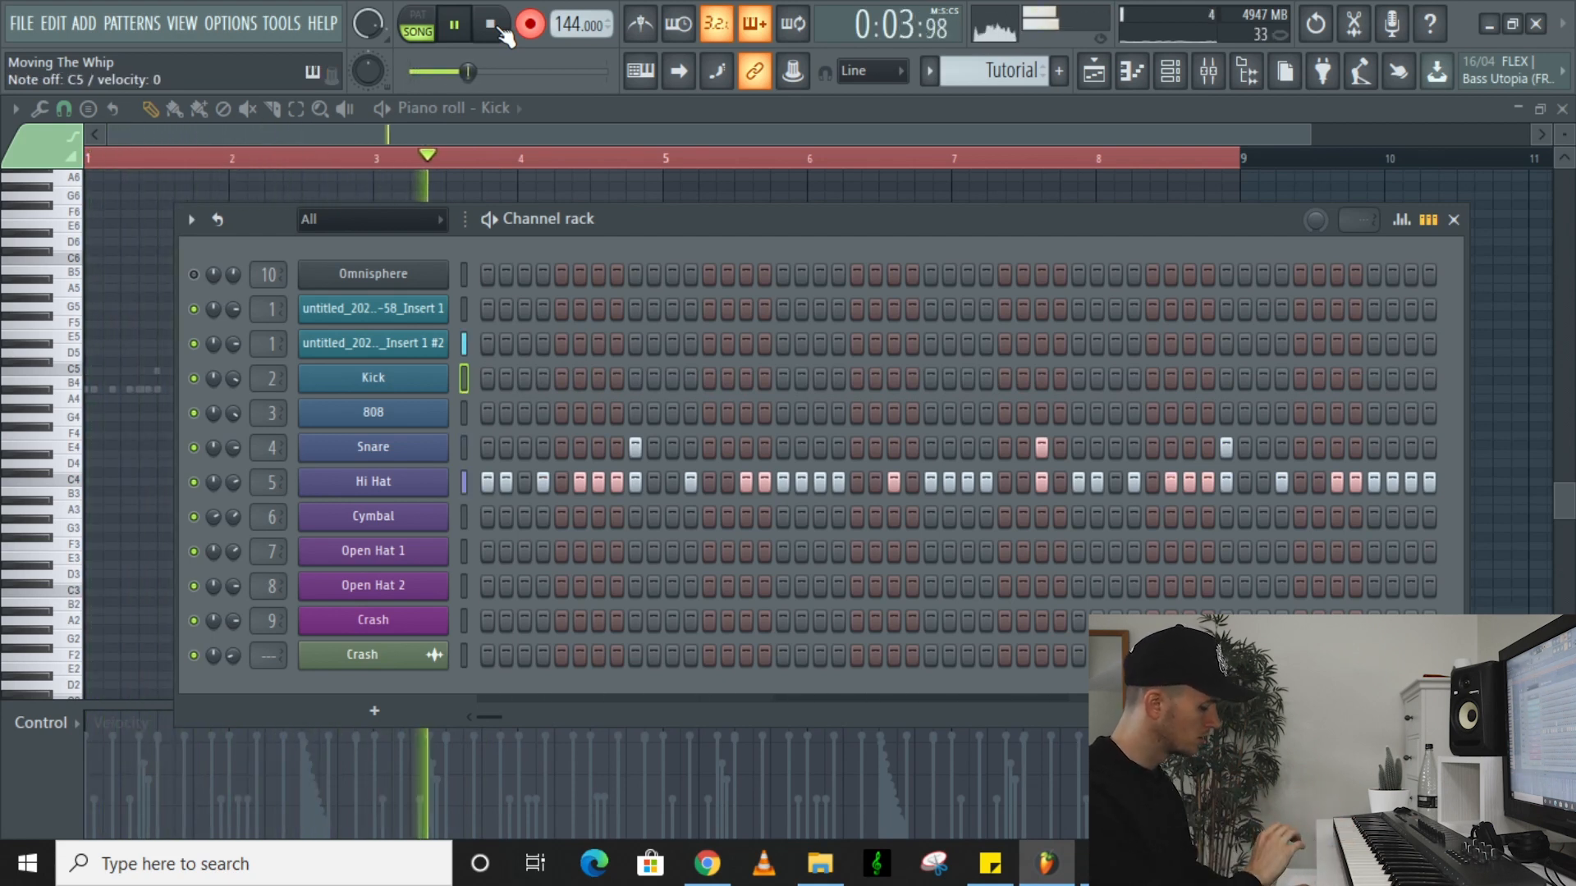
click(503, 29)
key(space)
key(ctrl+z)
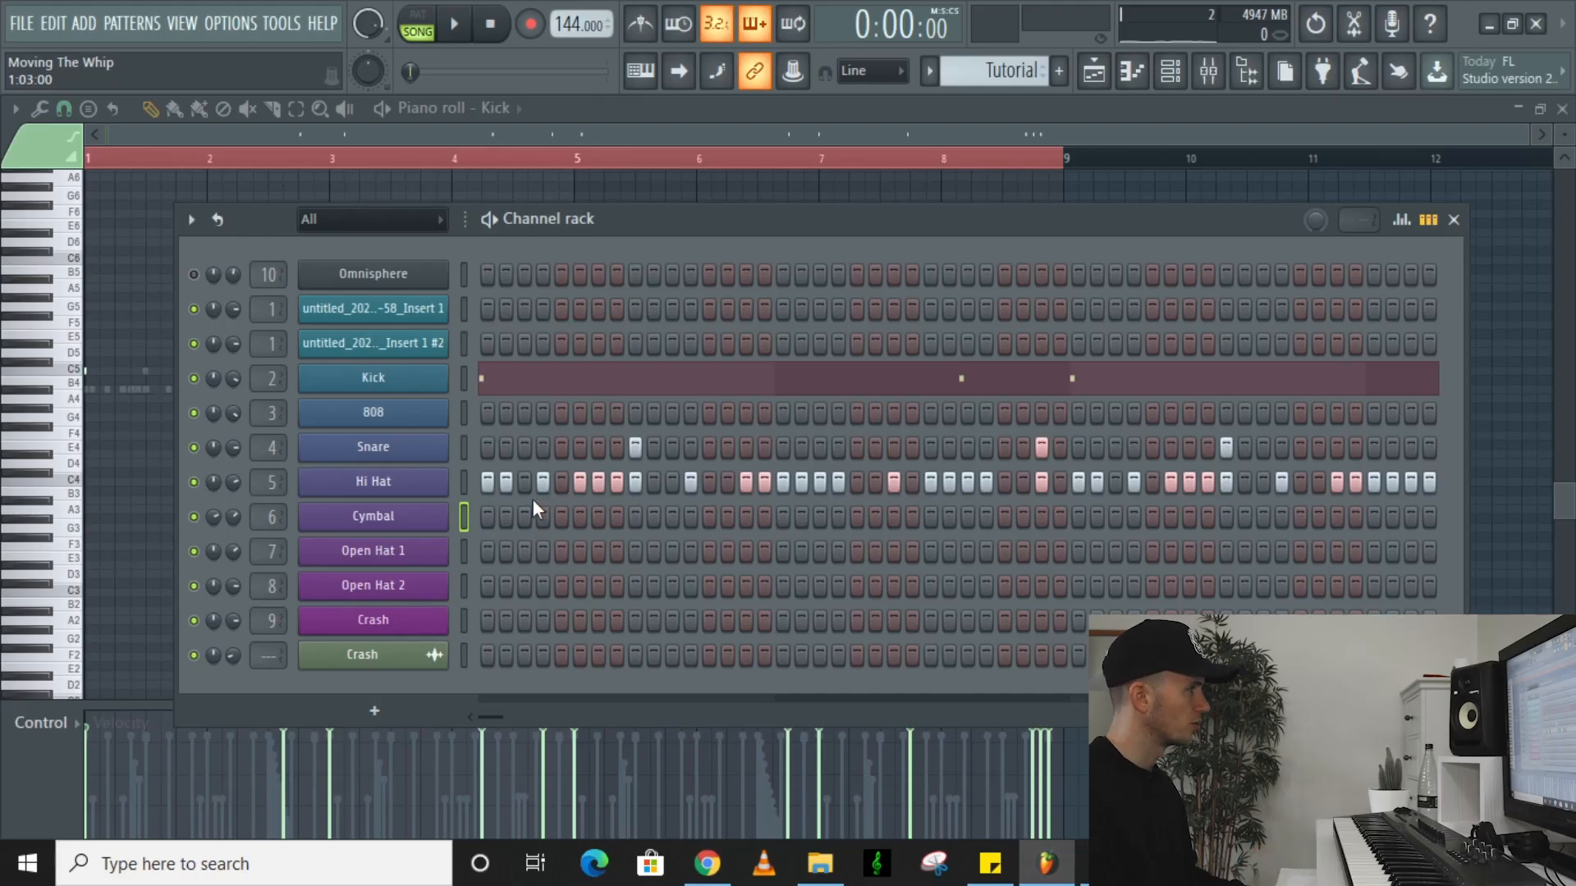
Place Cymbal hits on the first step of bars 1, 3, 5 and 7 while the beat plays
click(487, 516)
key(space)
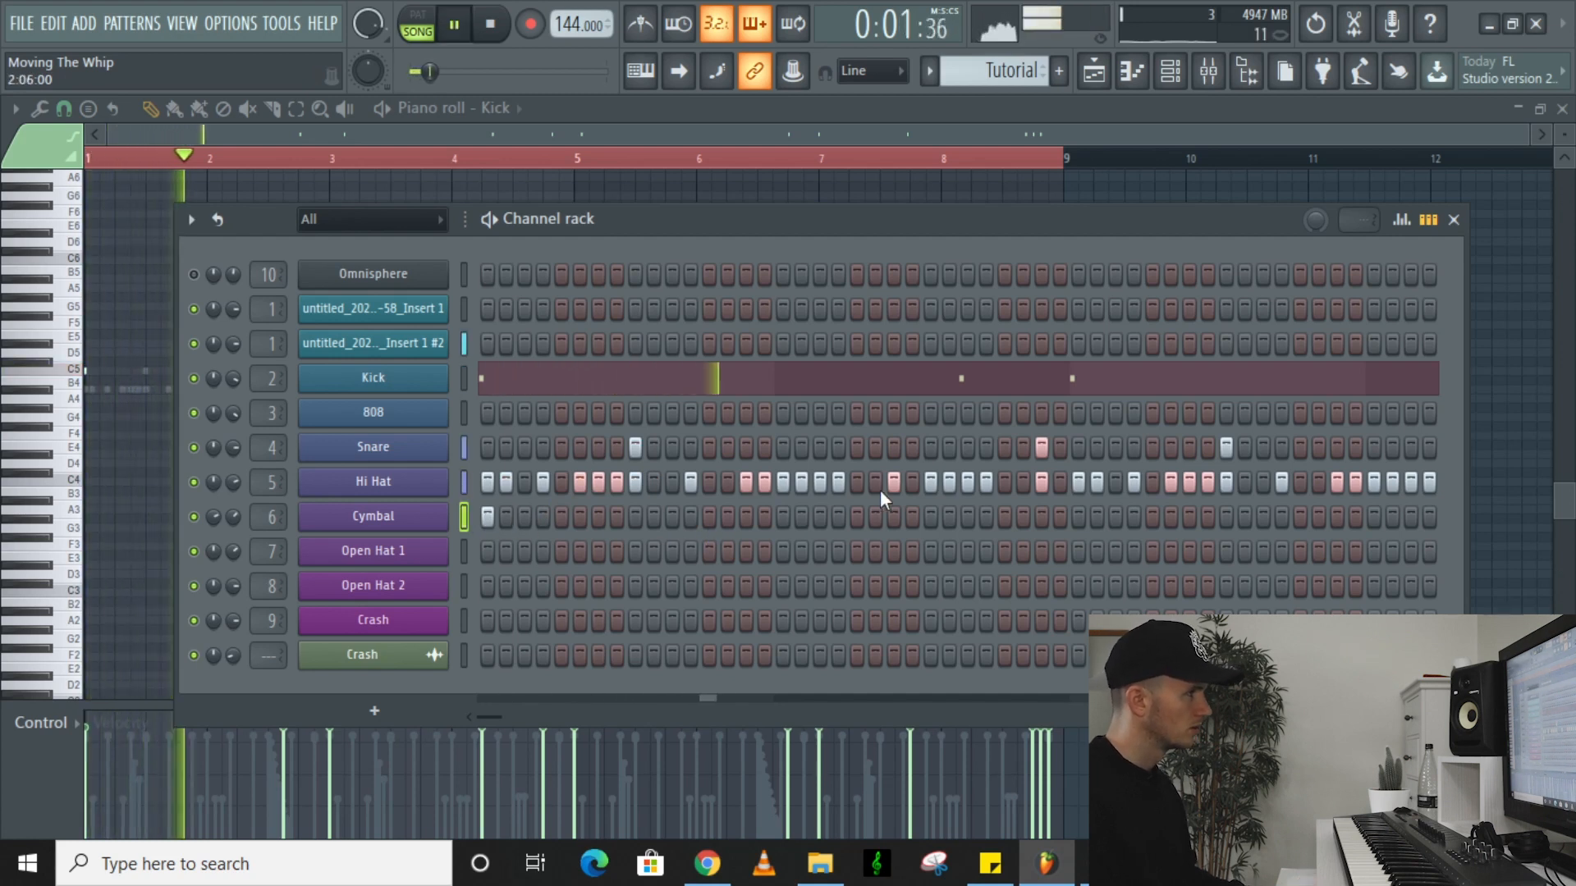
click(1080, 516)
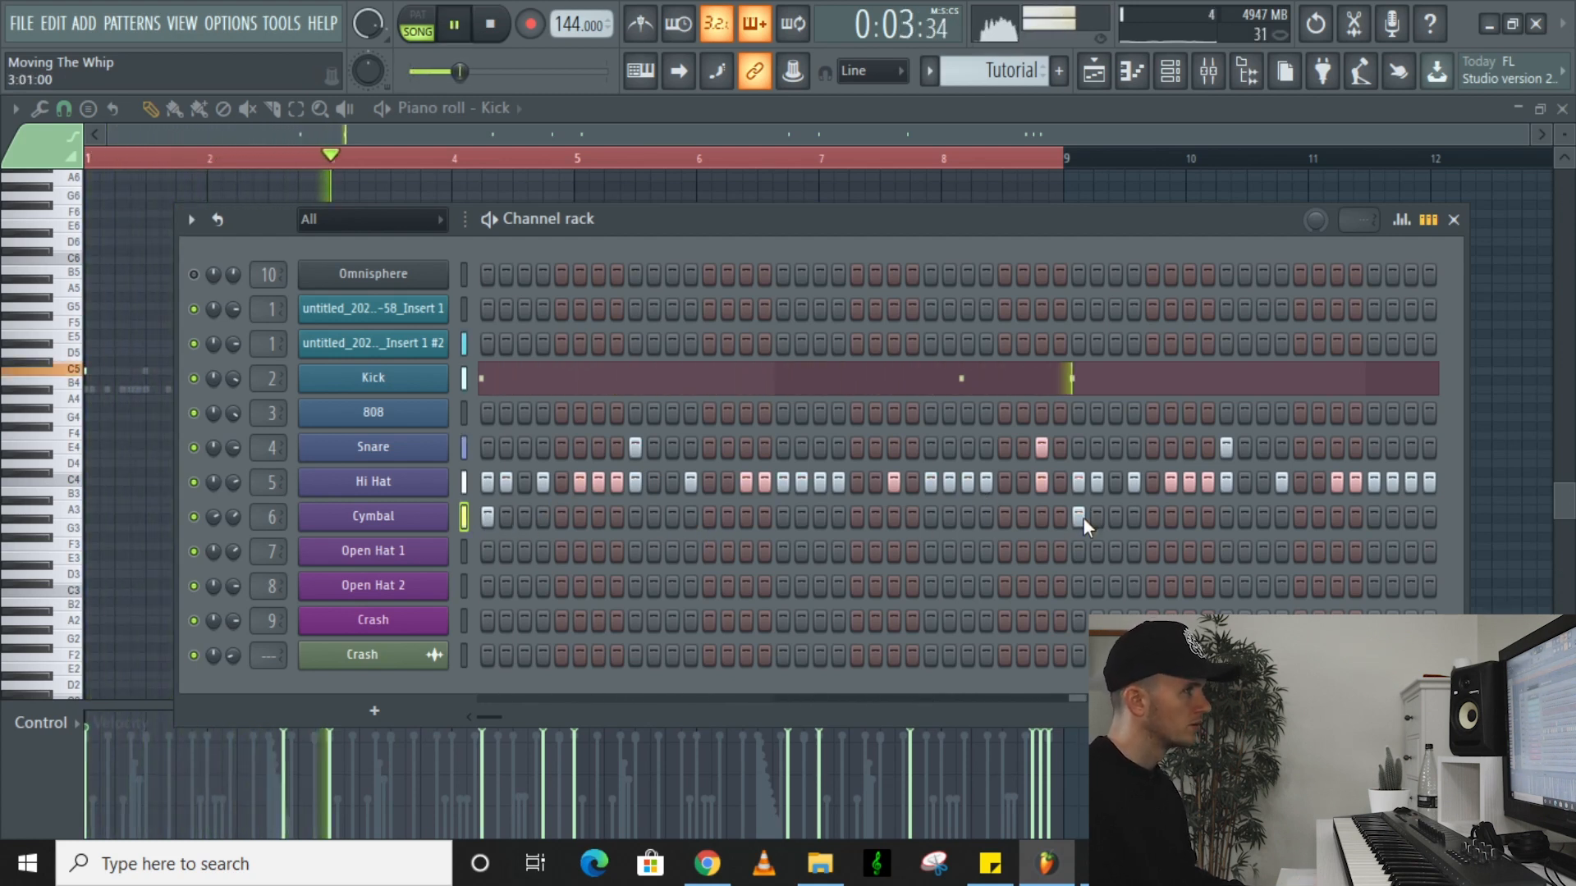
drag(496, 715, 515, 717)
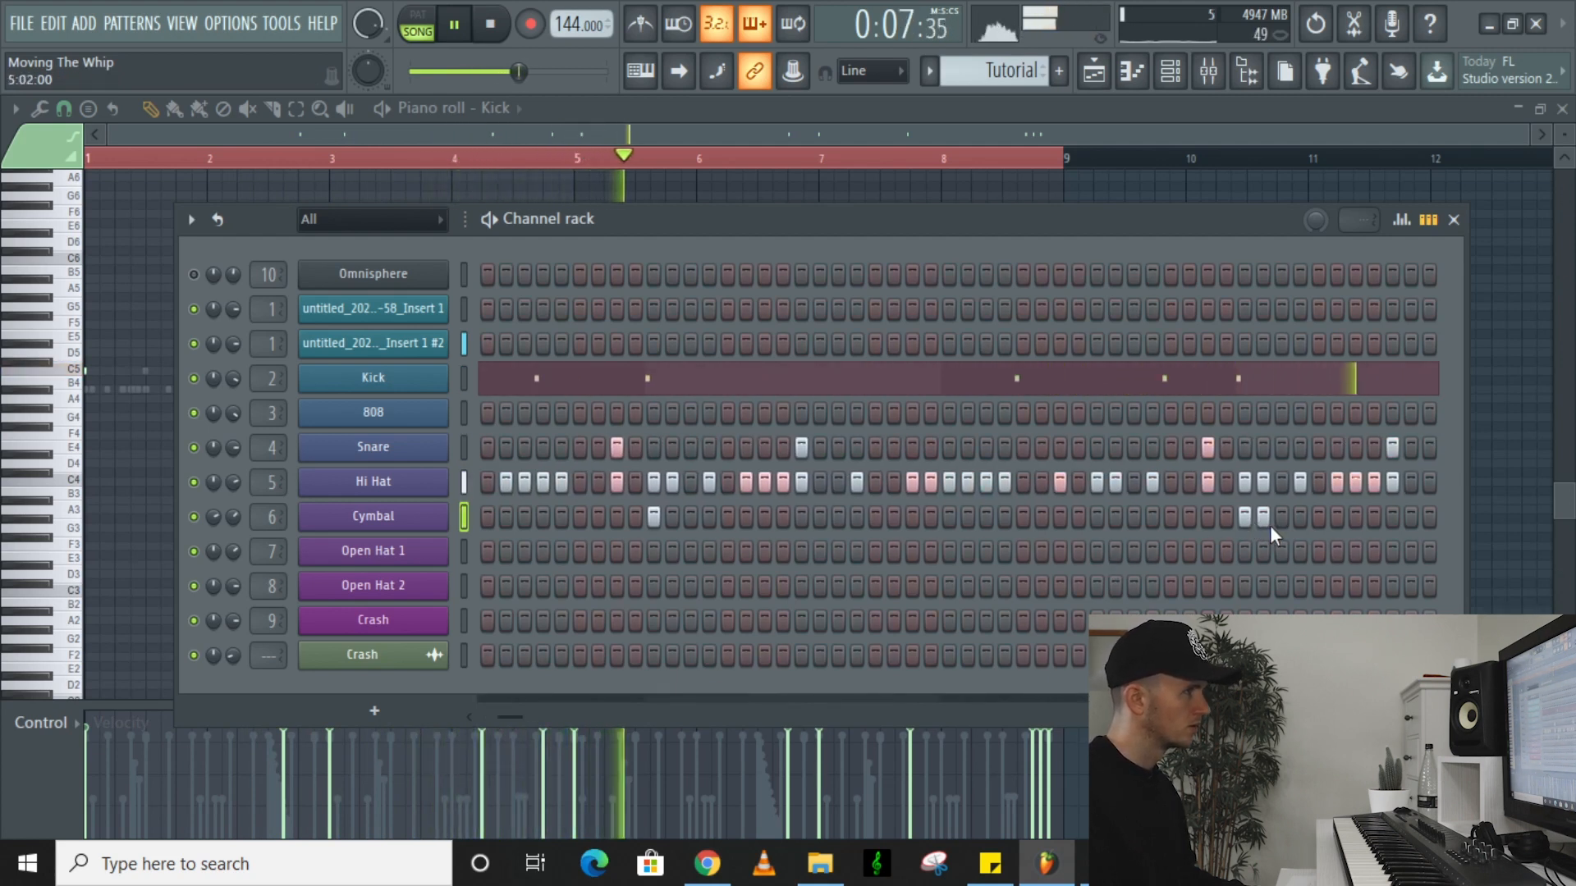
drag(502, 722, 555, 716)
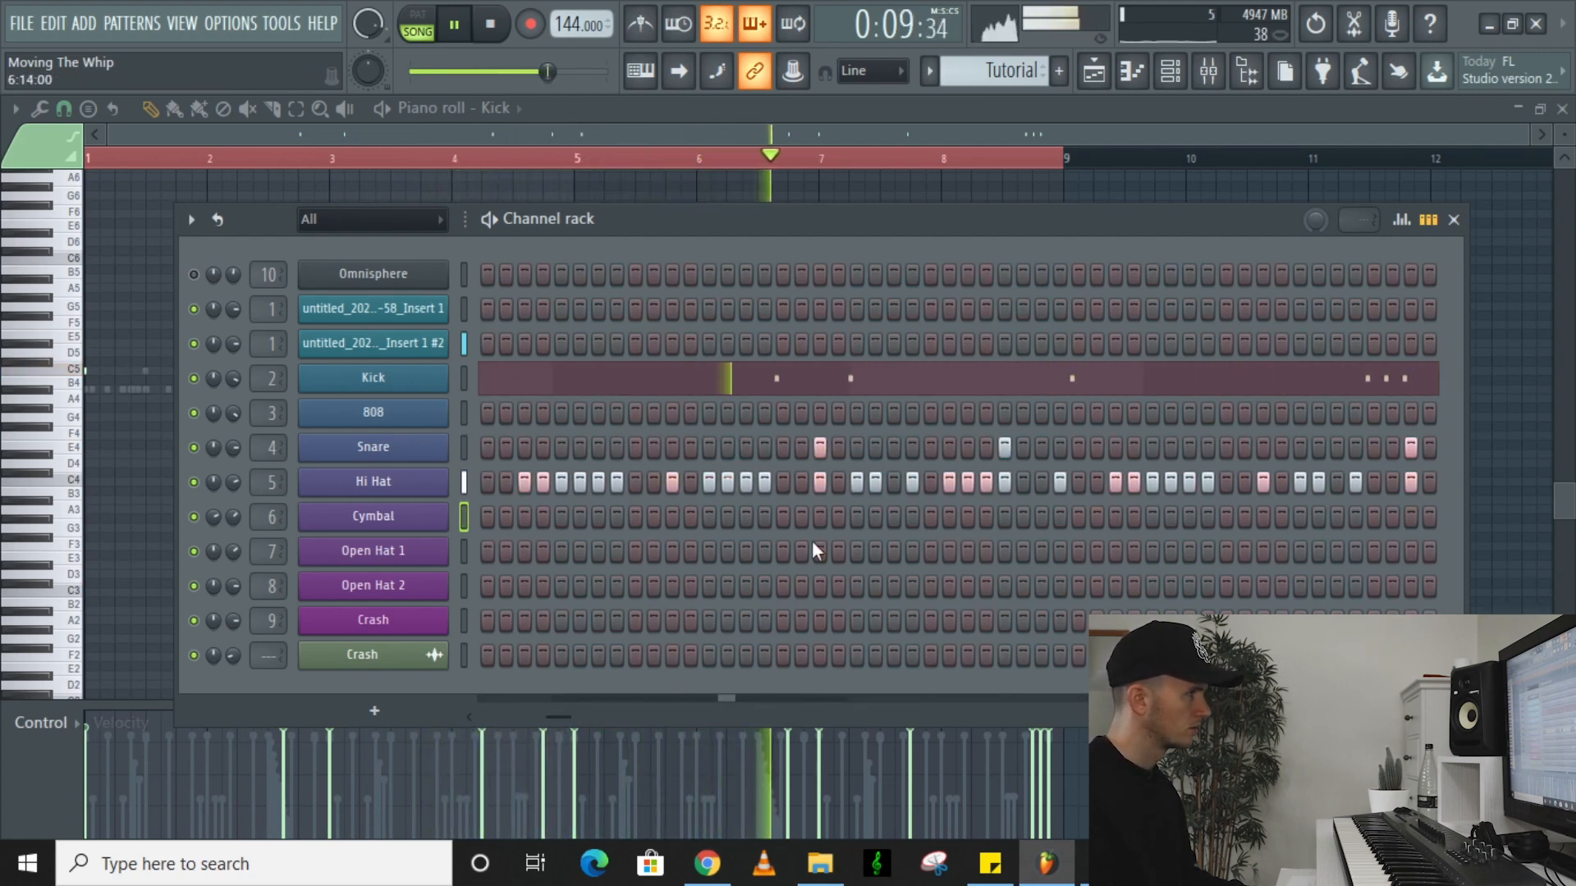
drag(558, 717, 491, 723)
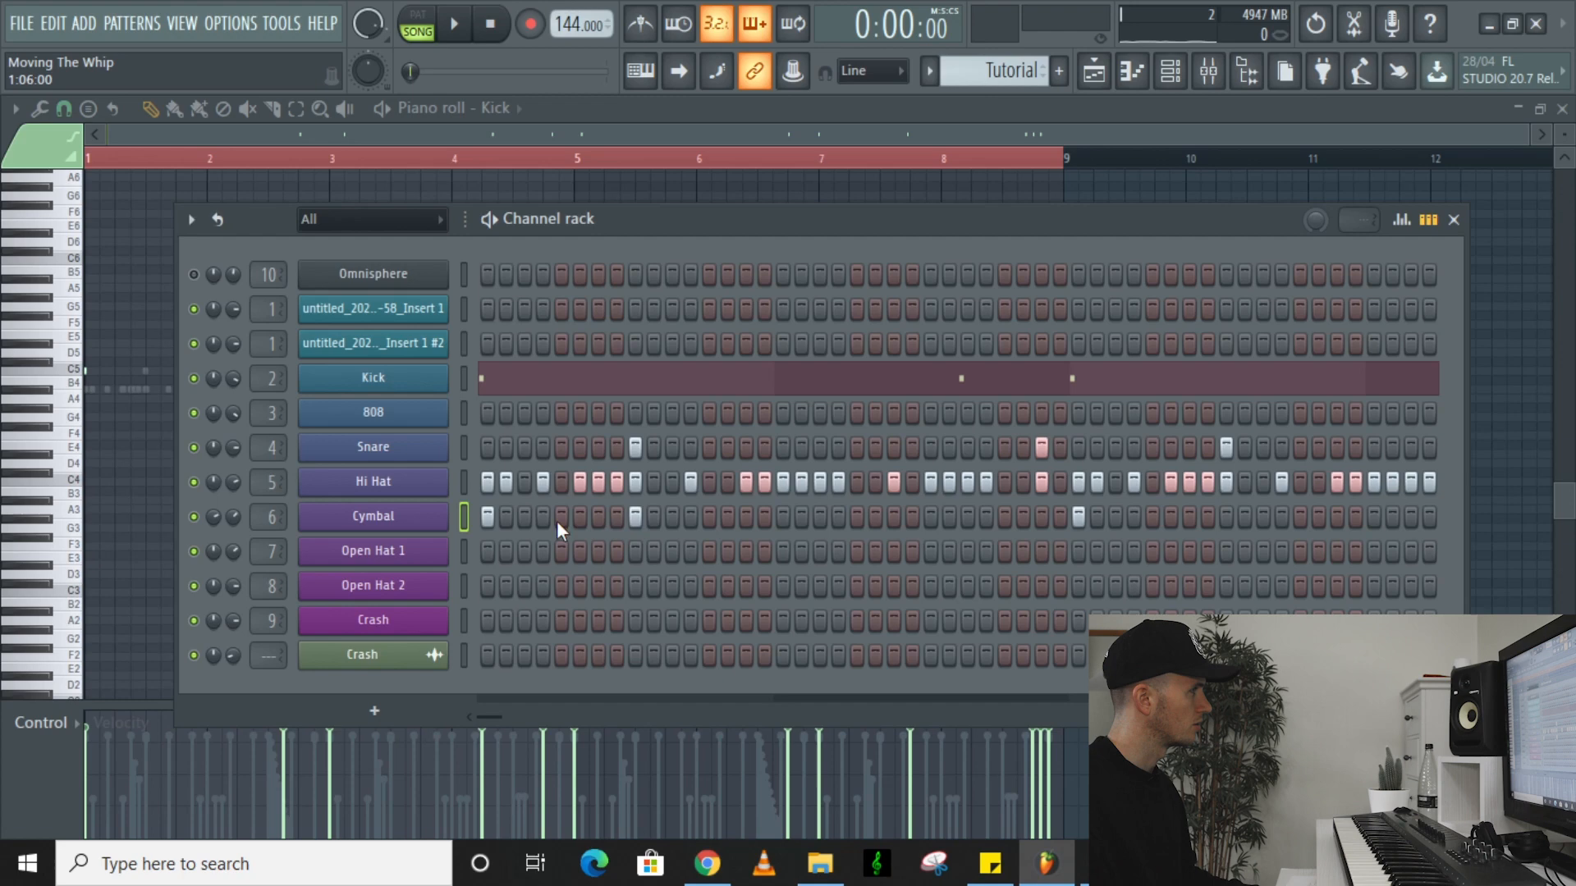
Check the Cymbal's Cut itself option and add quiet C5 Cymbal hits on step 9 of bars 1, 3, 5 and 7
right_click(423, 522)
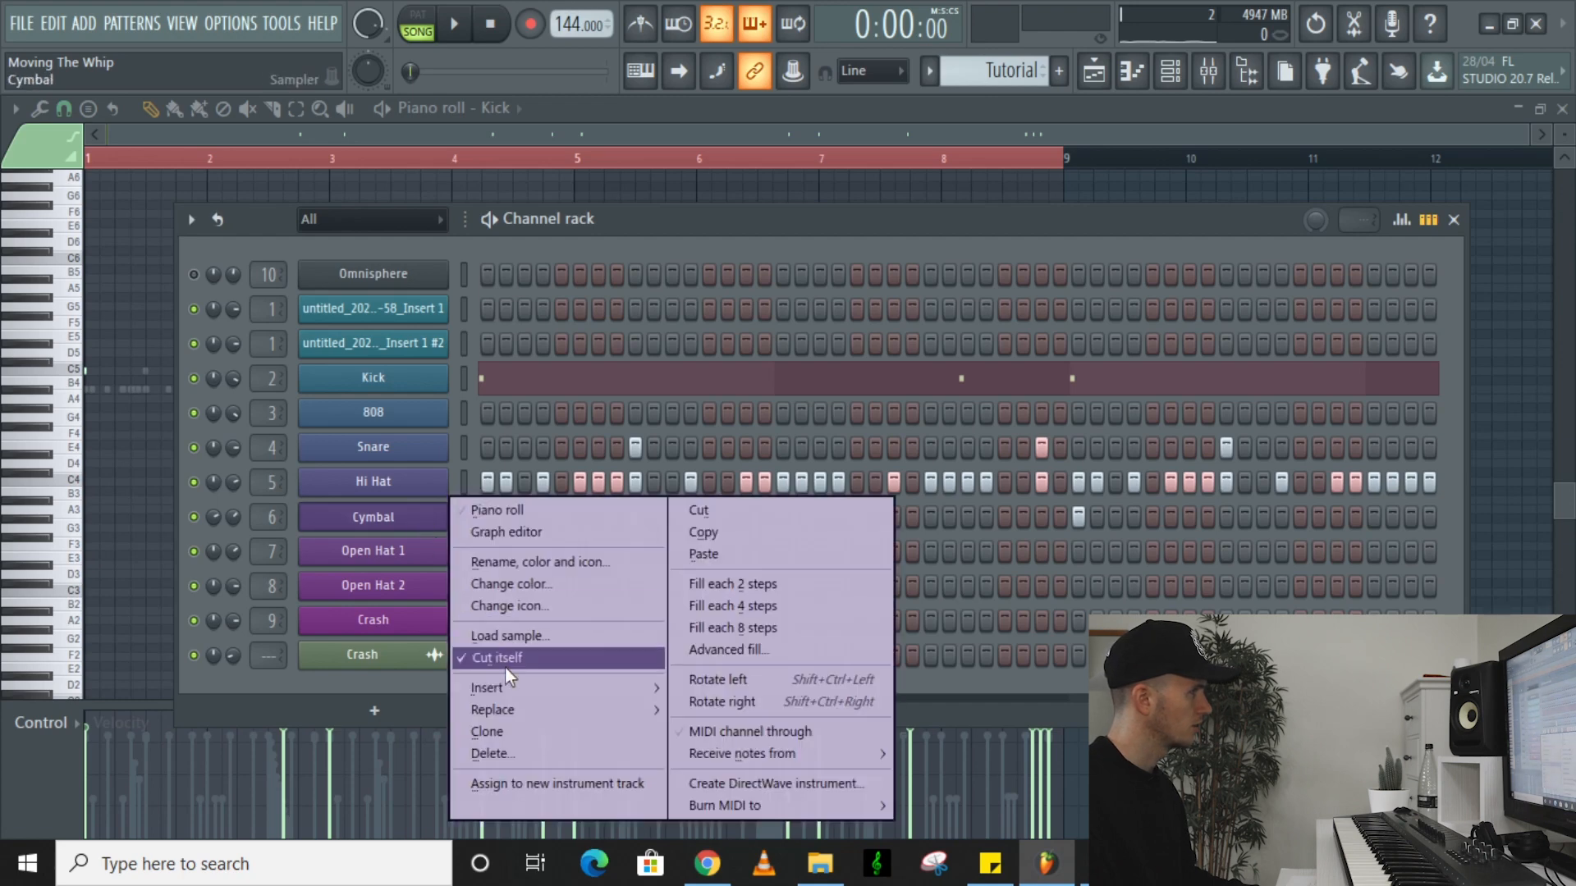
click(755, 207)
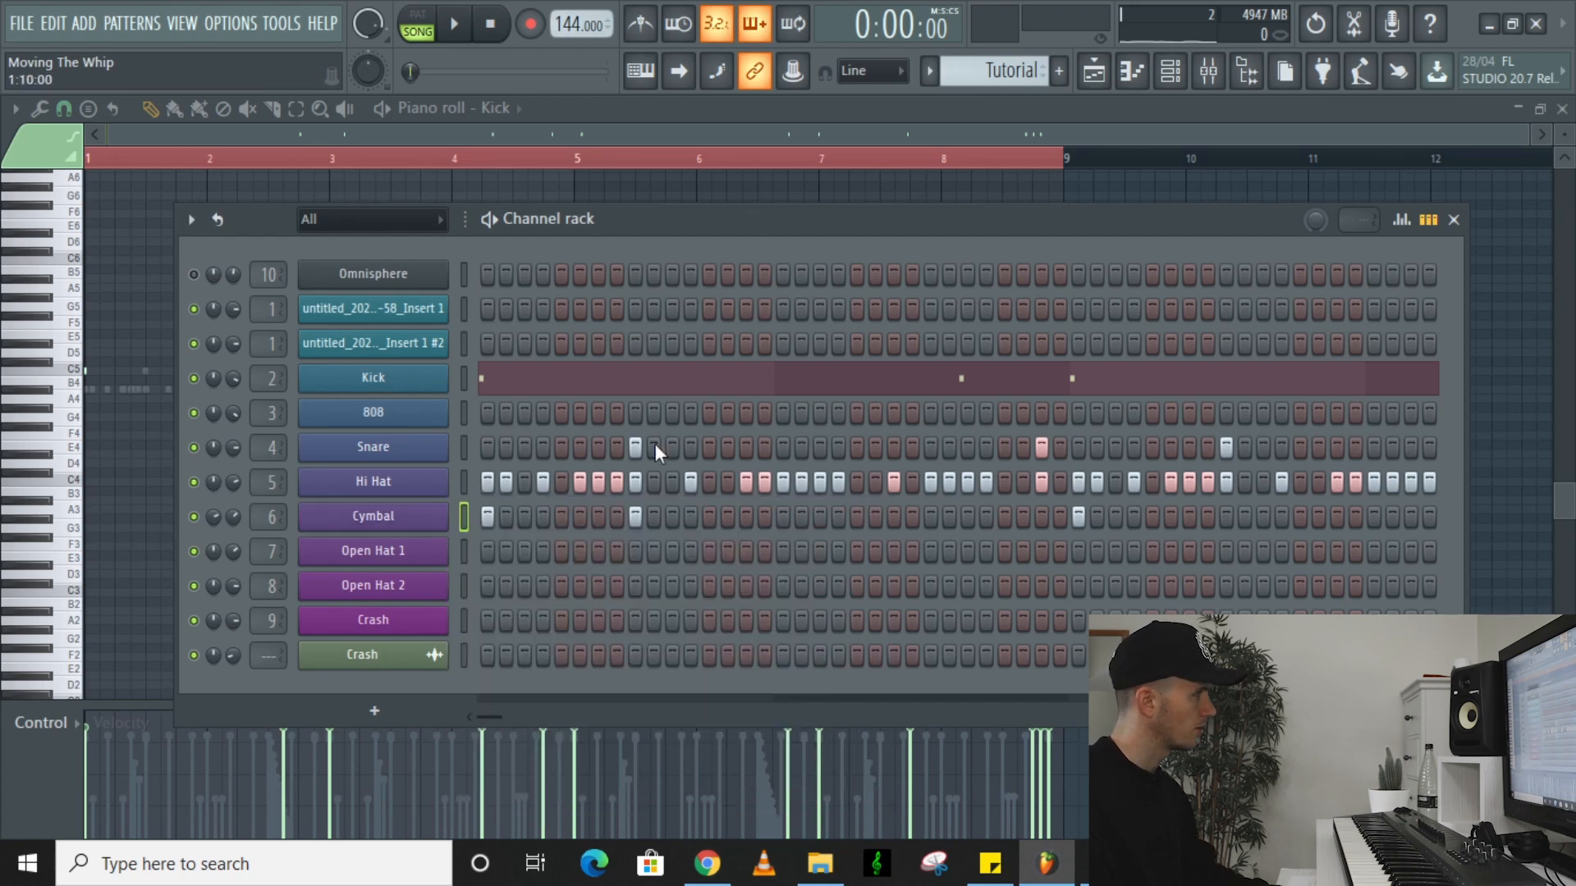
key(F7)
key(space)
key(space)
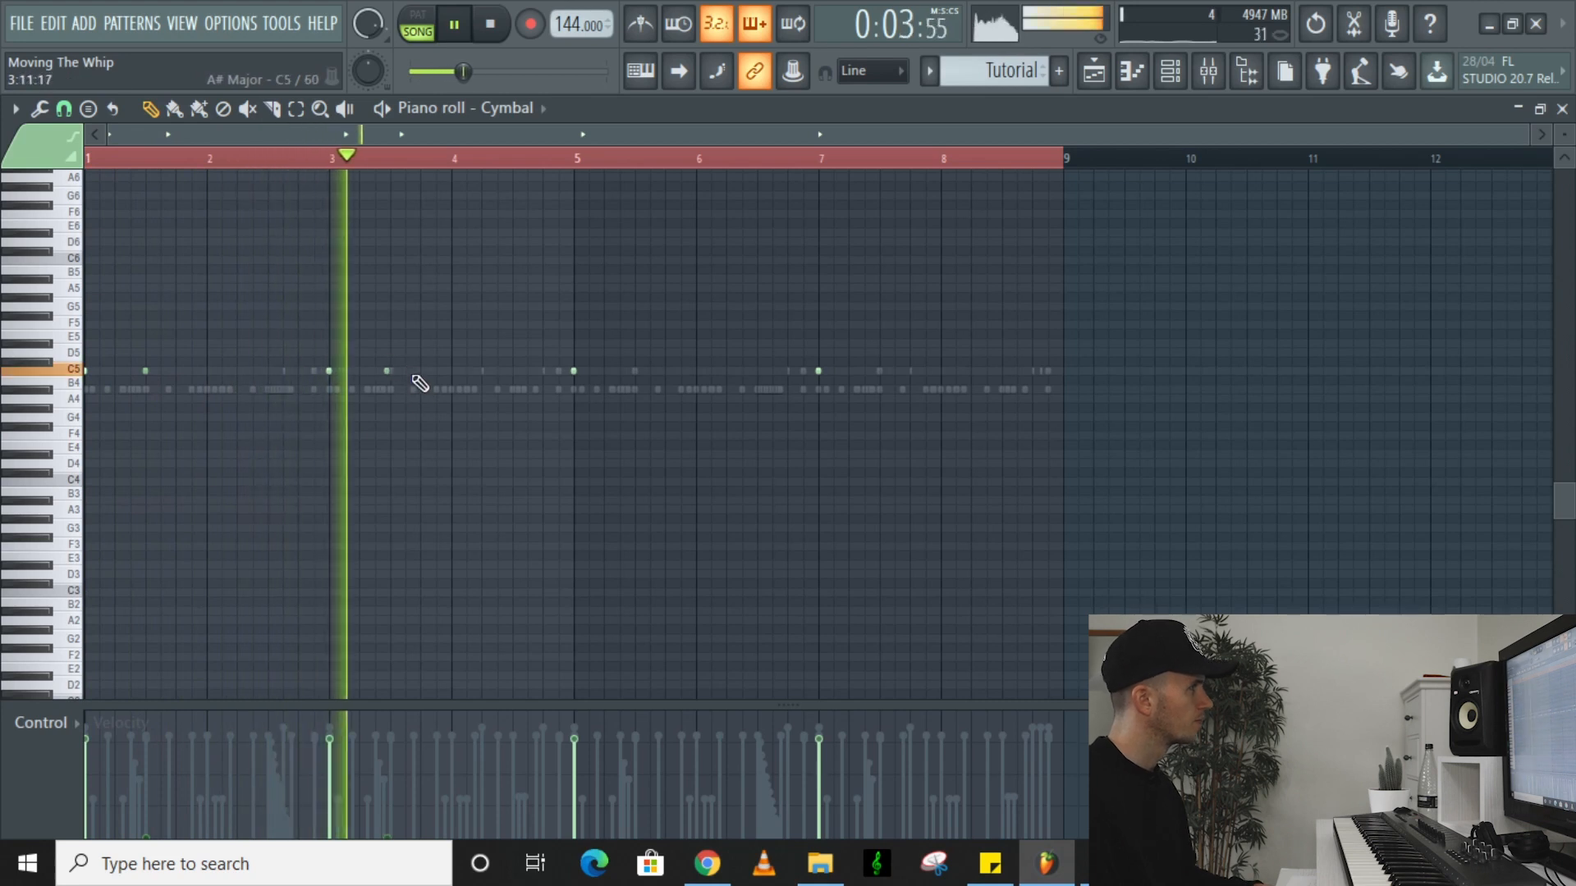
scroll(389, 375, up, 3)
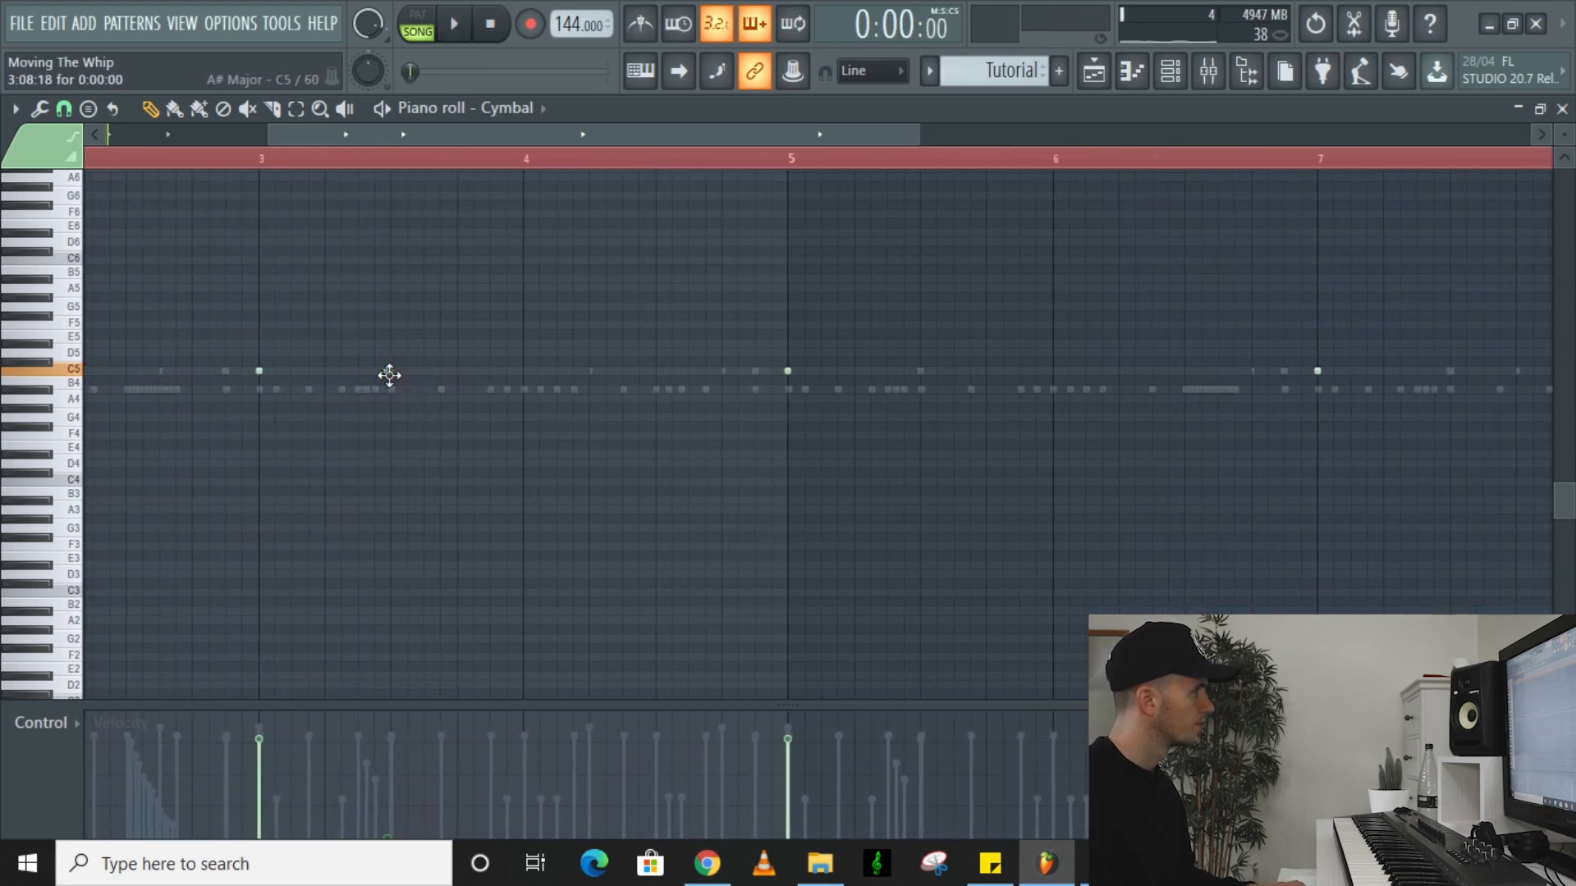
scroll(406, 386, down, 3)
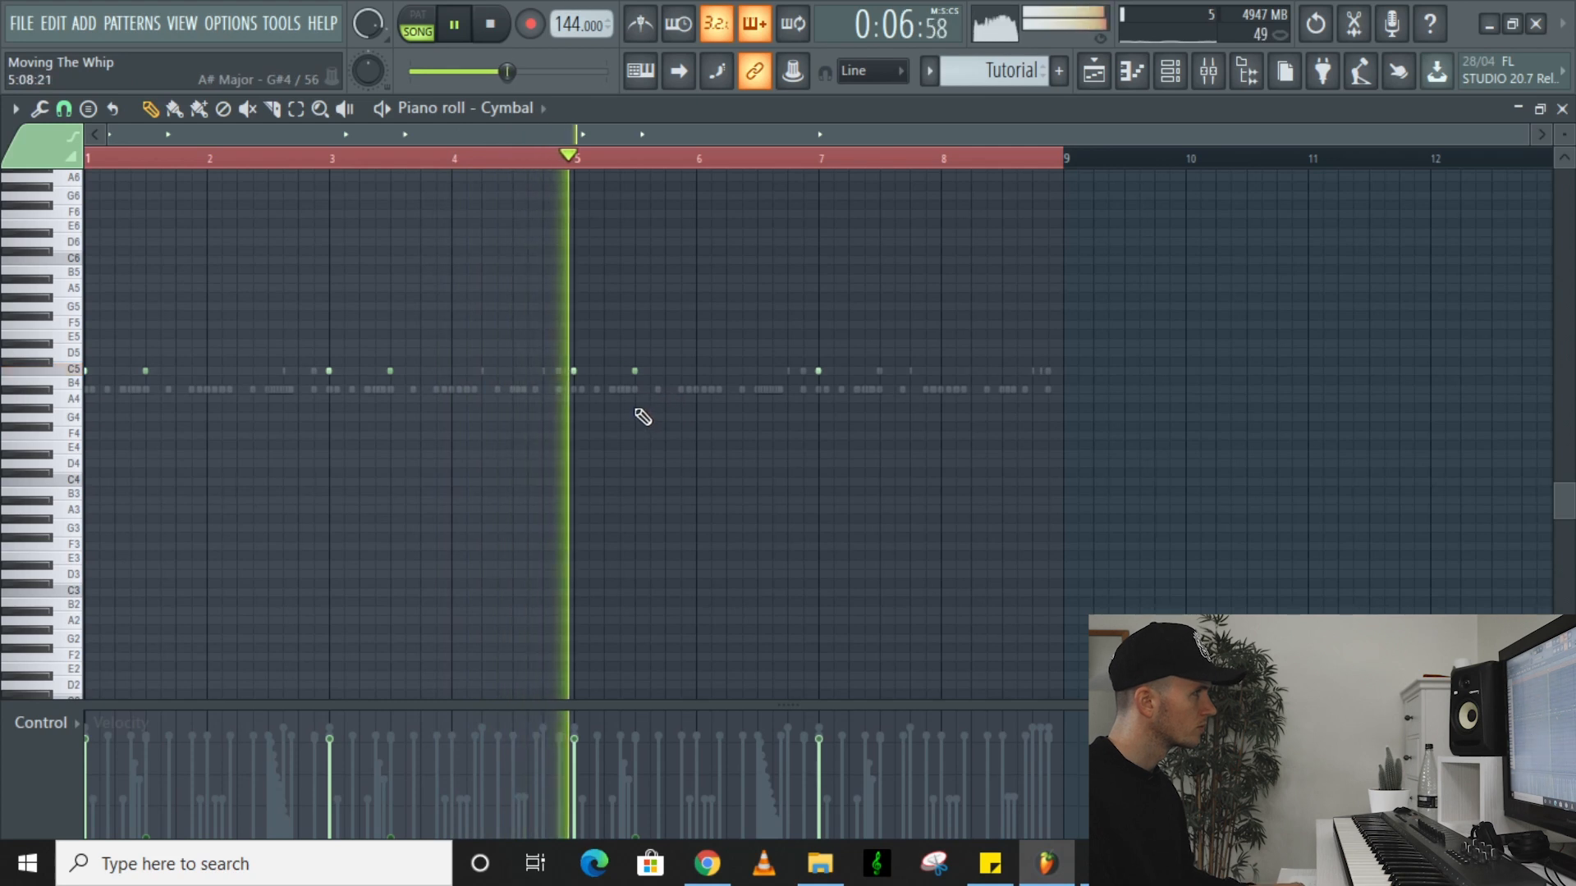
scroll(643, 416, up, 3)
scroll(644, 415, down, 3)
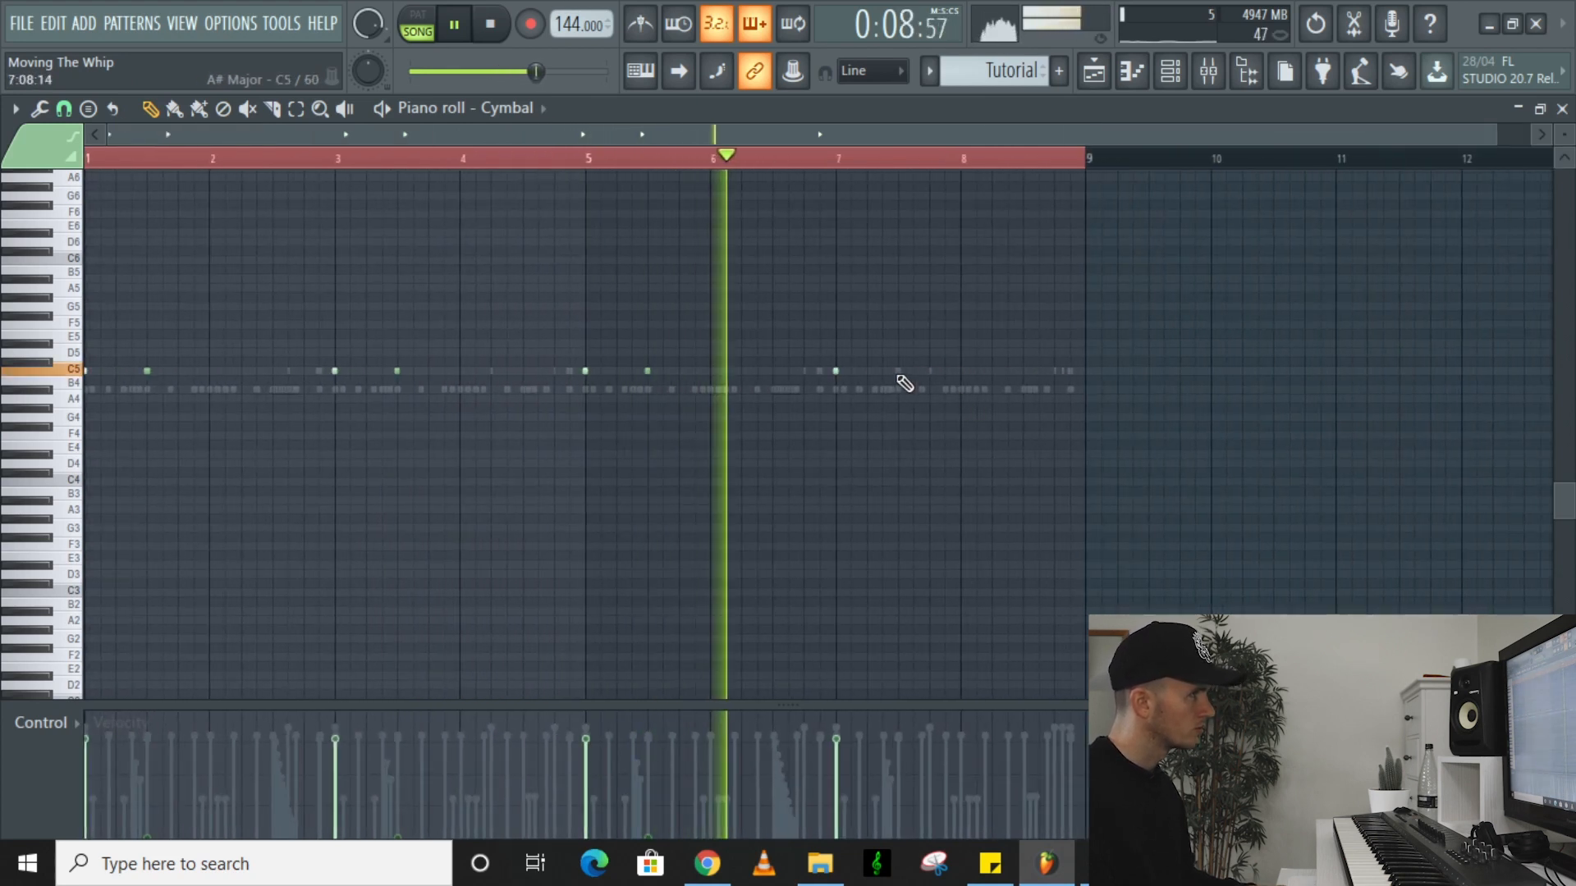
scroll(914, 394, up, 3)
scroll(914, 394, down, 3)
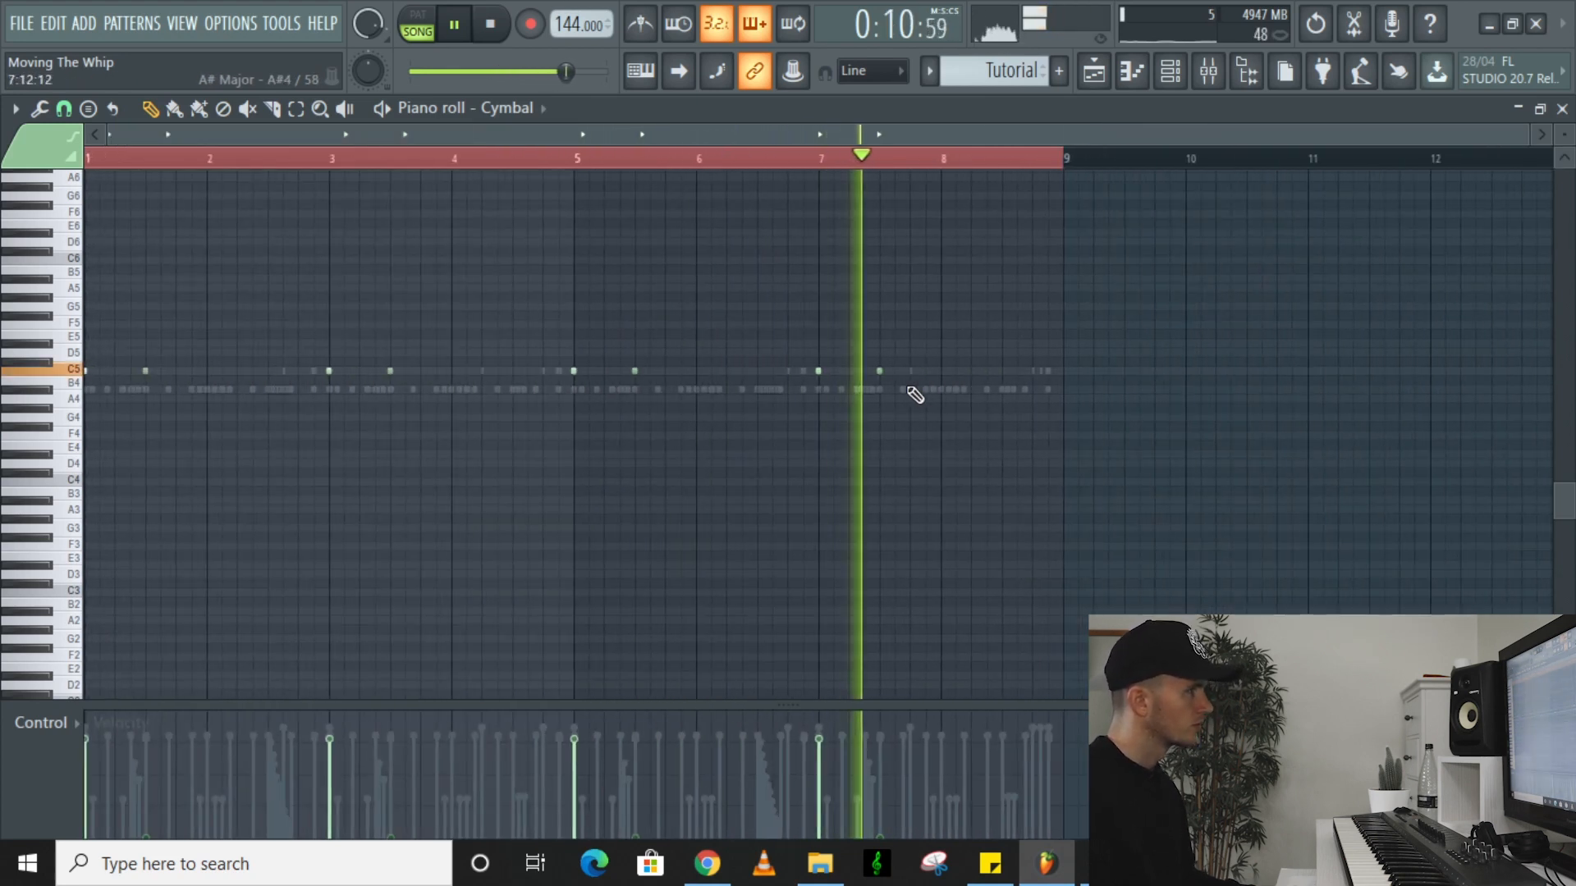
Add long Open Hat 1 notes on C5 at the end of bars 4 and 8 and audition them
click(1207, 83)
click(1182, 80)
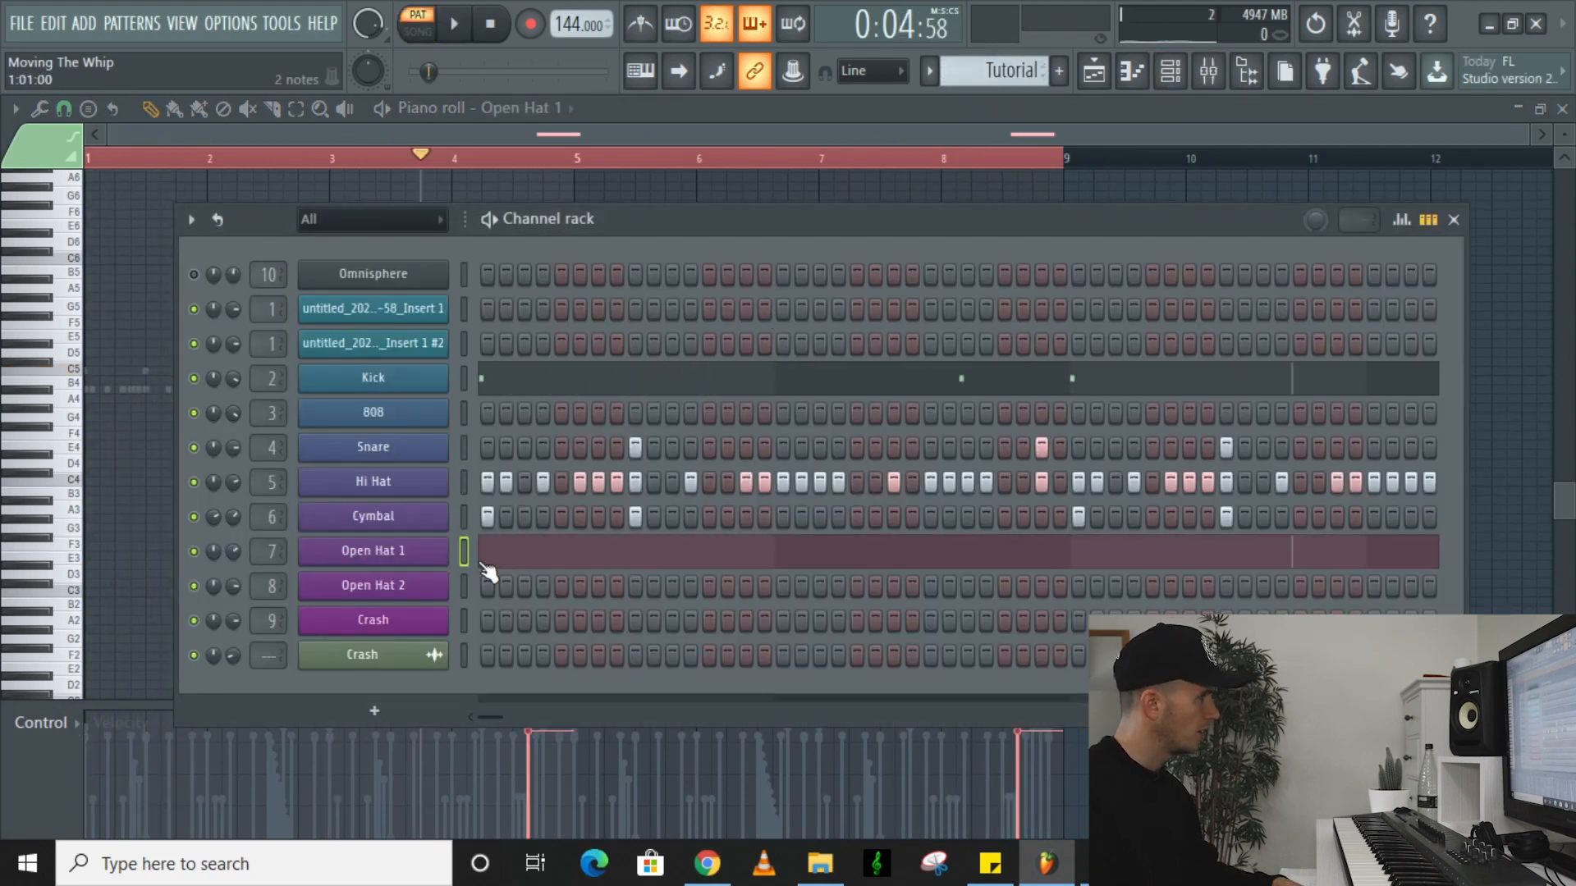
click(483, 567)
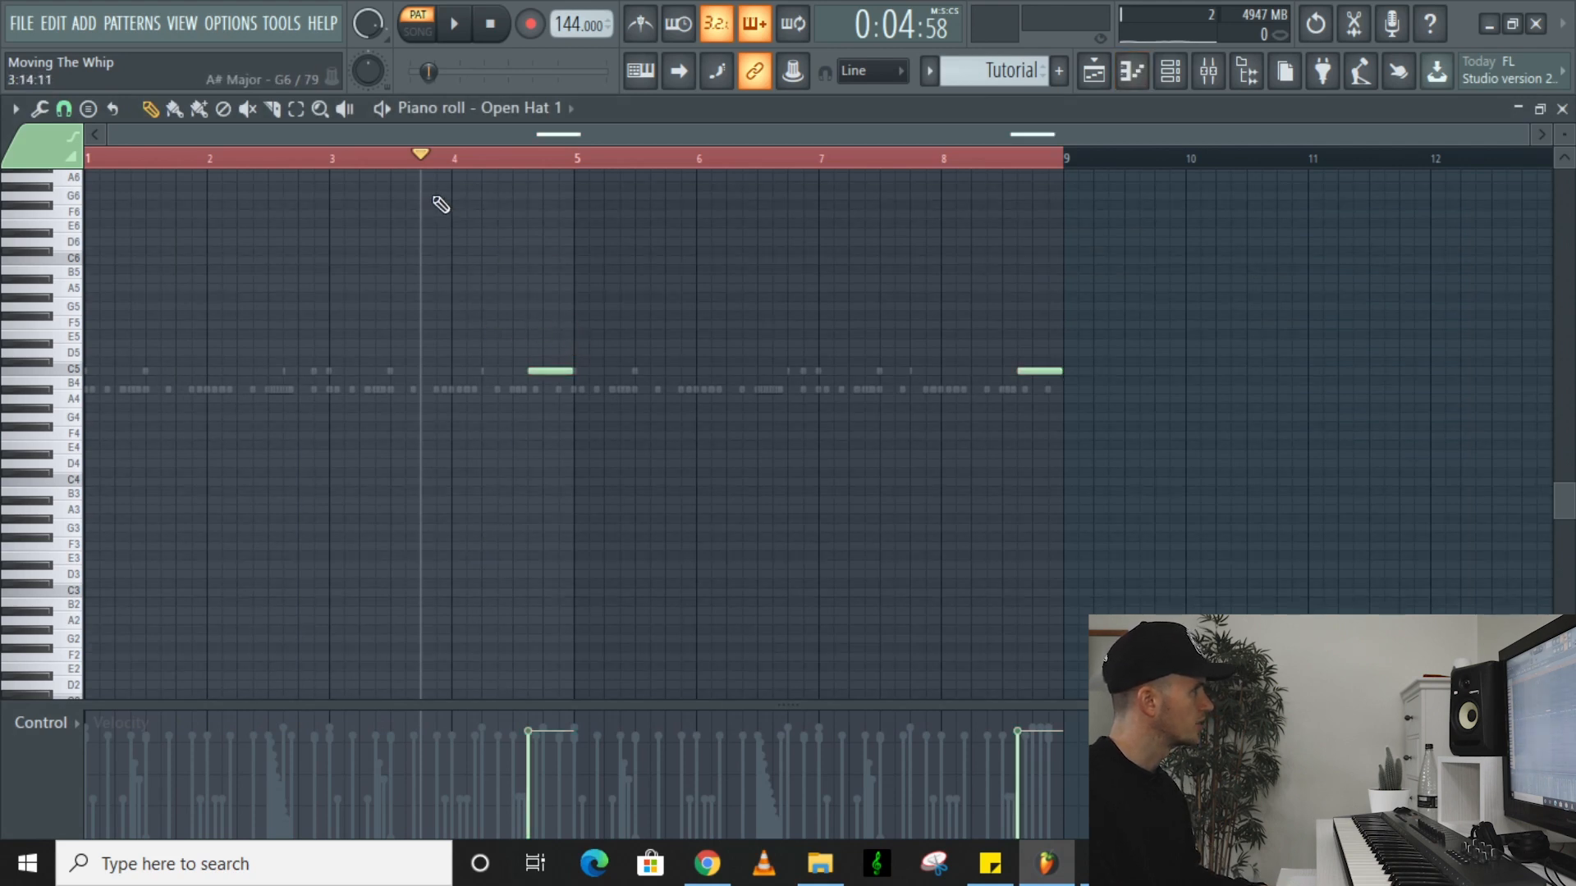
key(space)
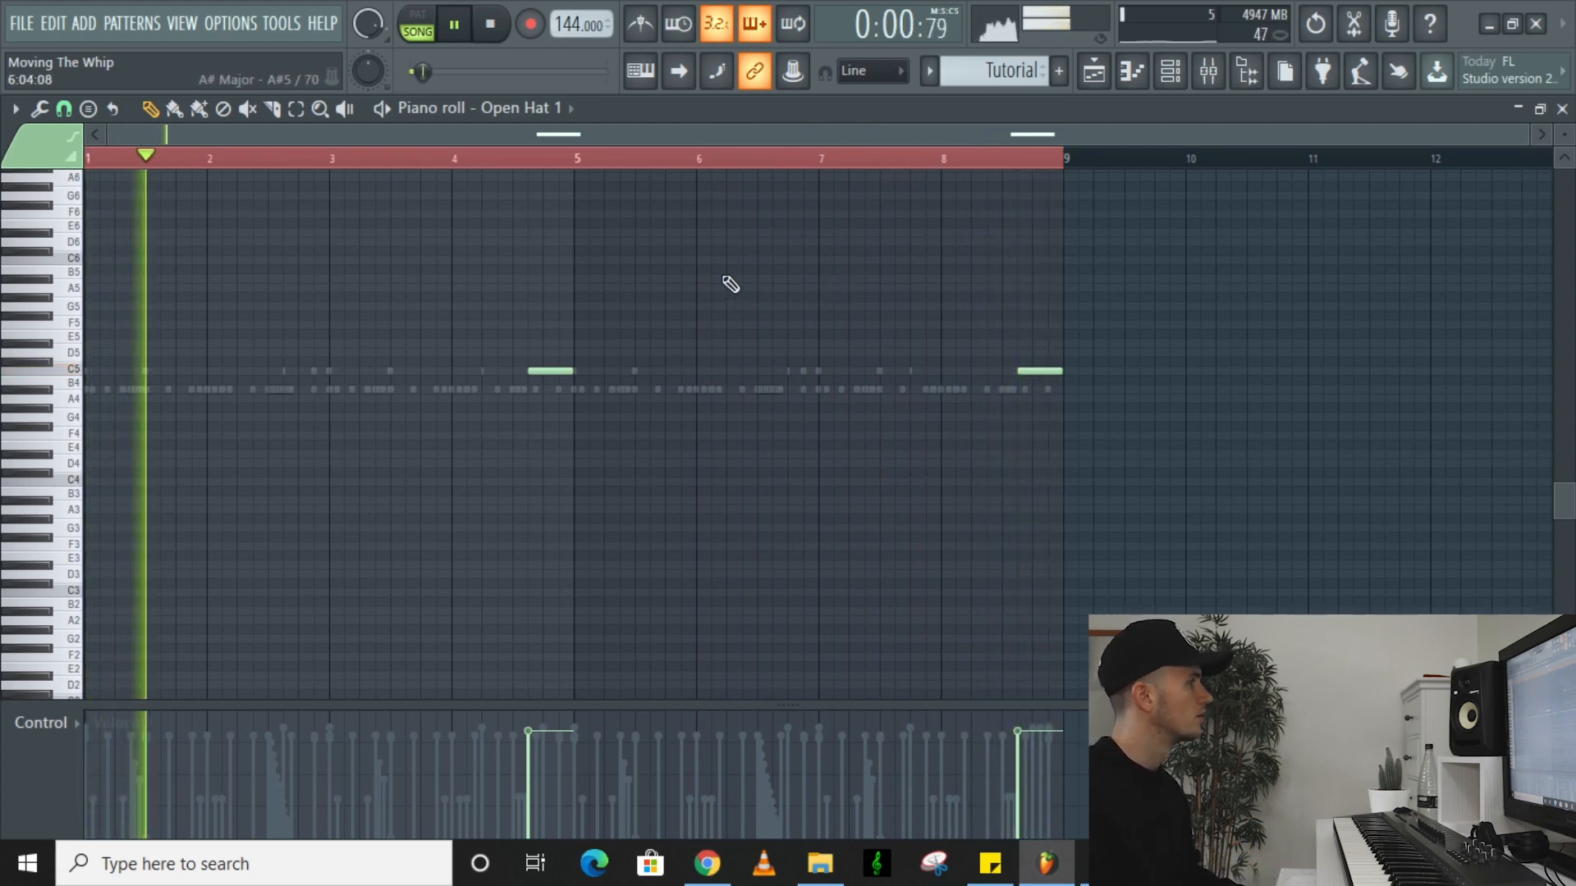
Program Open Hat 2 with notes descending from C5 to D4 in bars 2 and 6, plus two lower hits in bars 4 and 8
click(1196, 78)
click(370, 584)
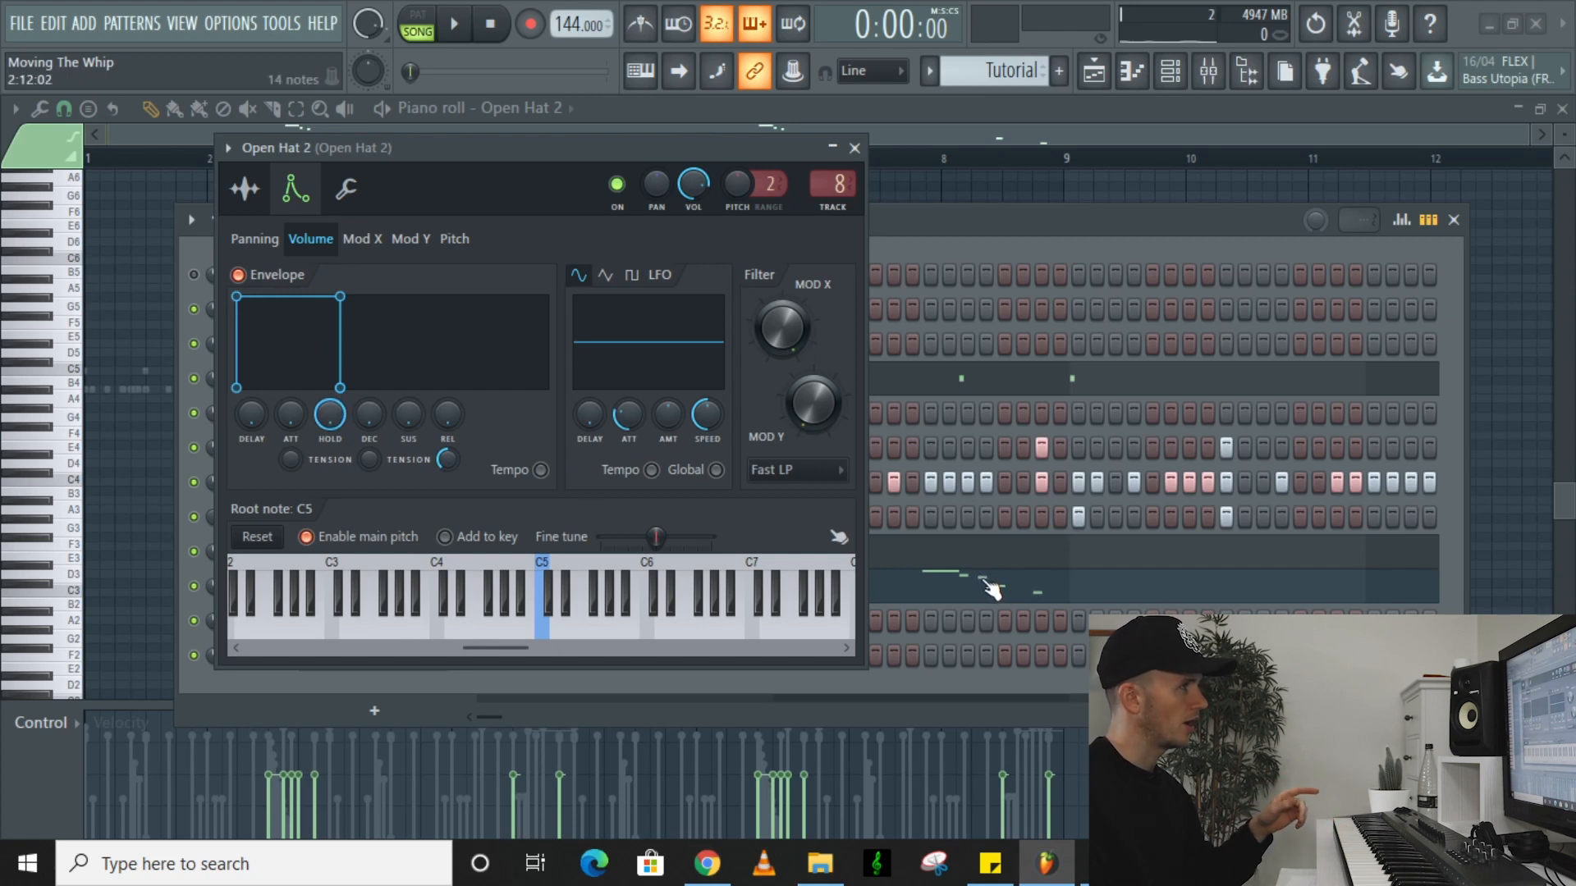
key(F5)
click(858, 150)
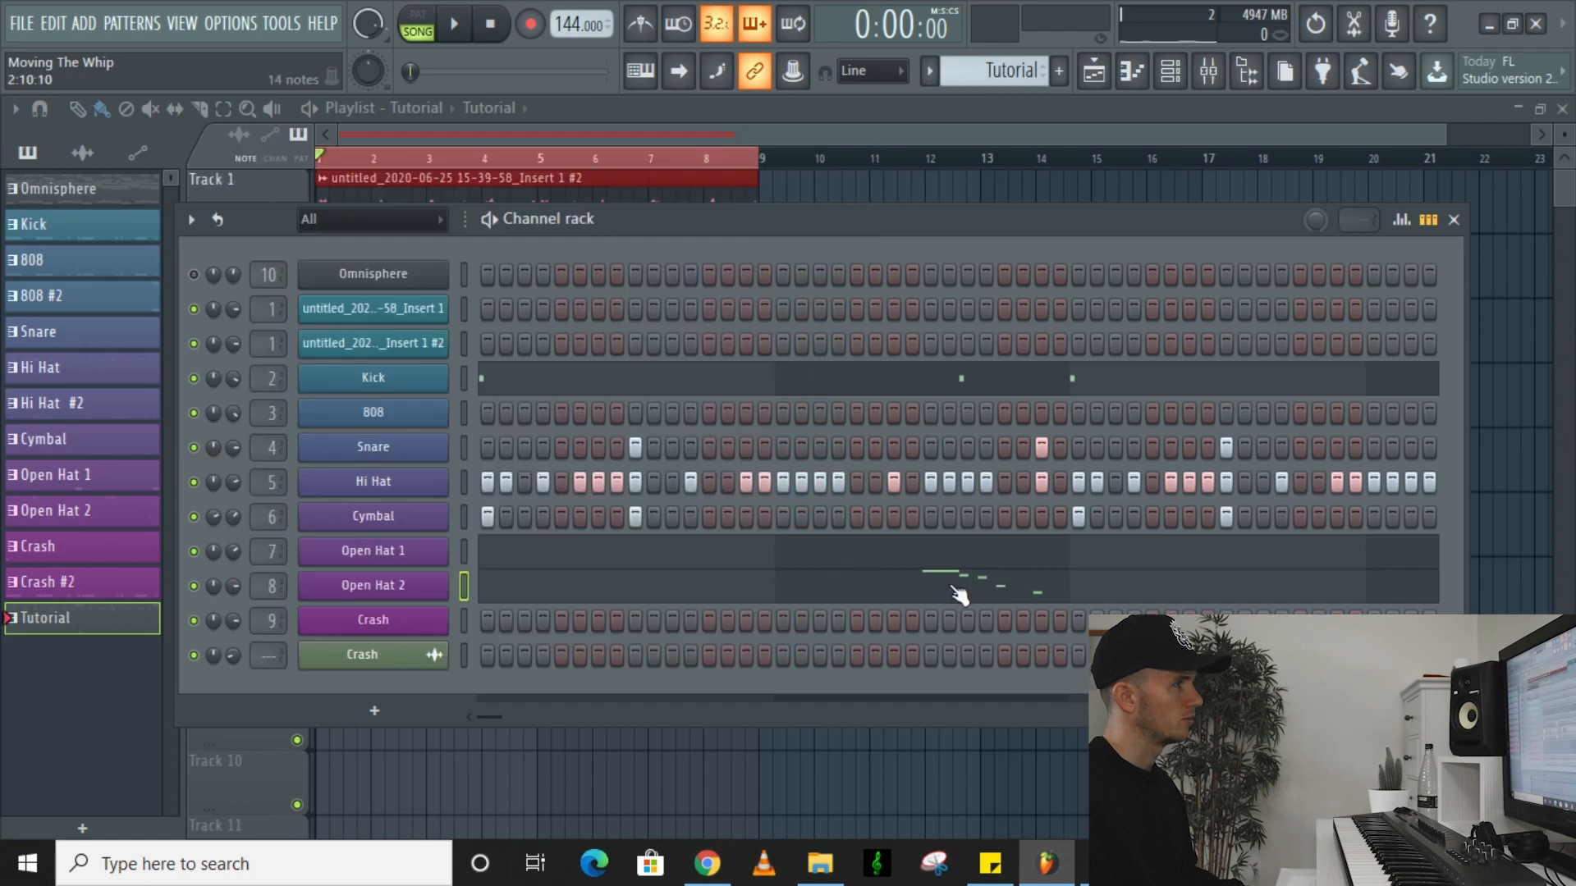
key(F7)
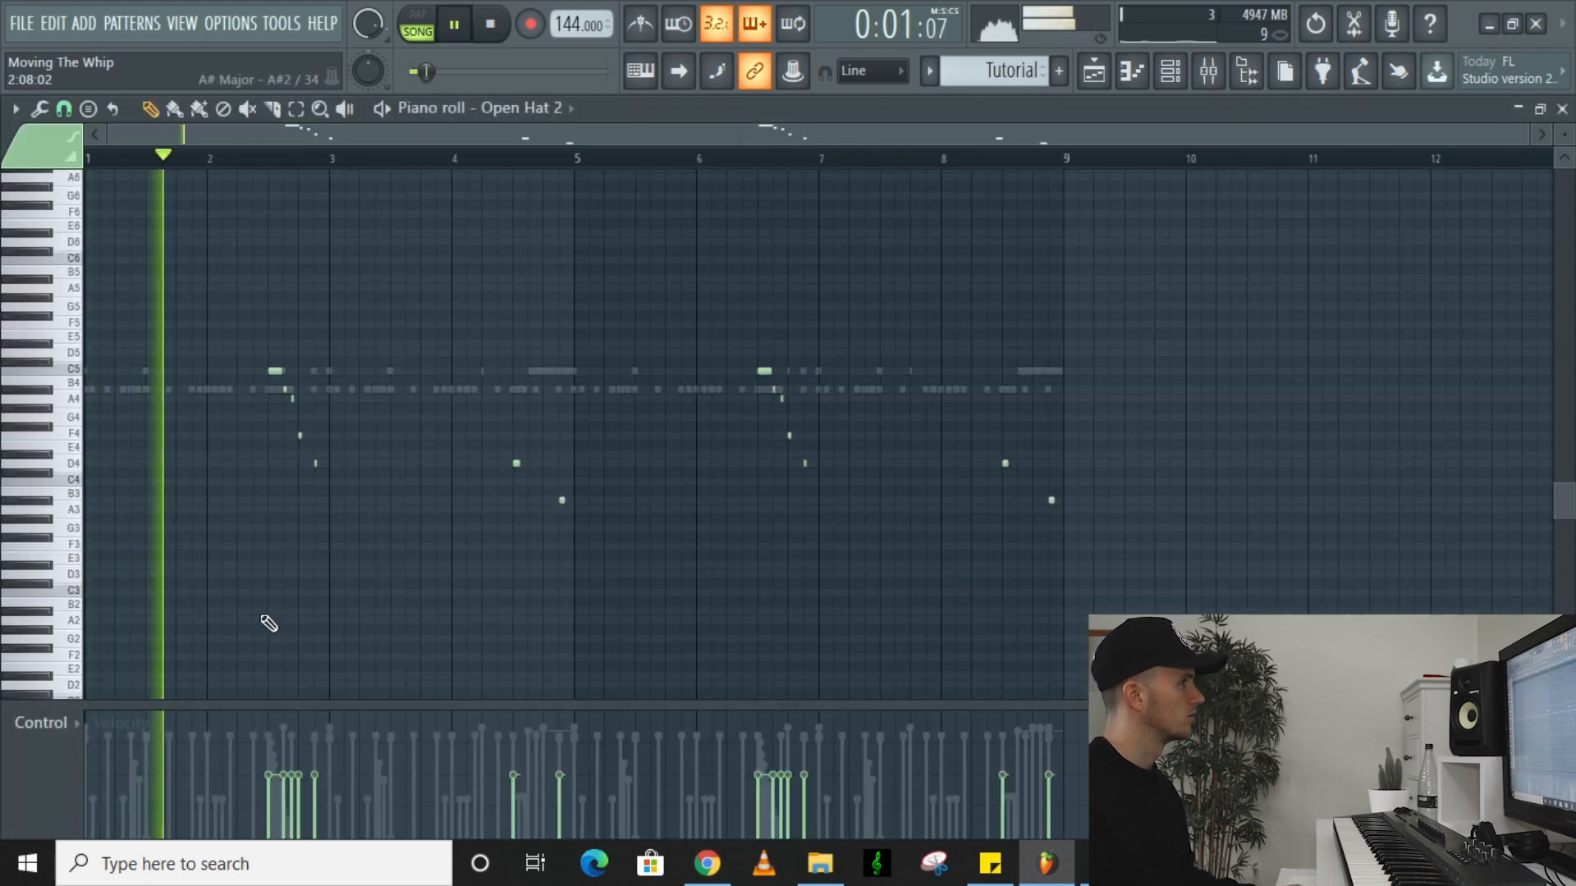
scroll(259, 612, up, 2)
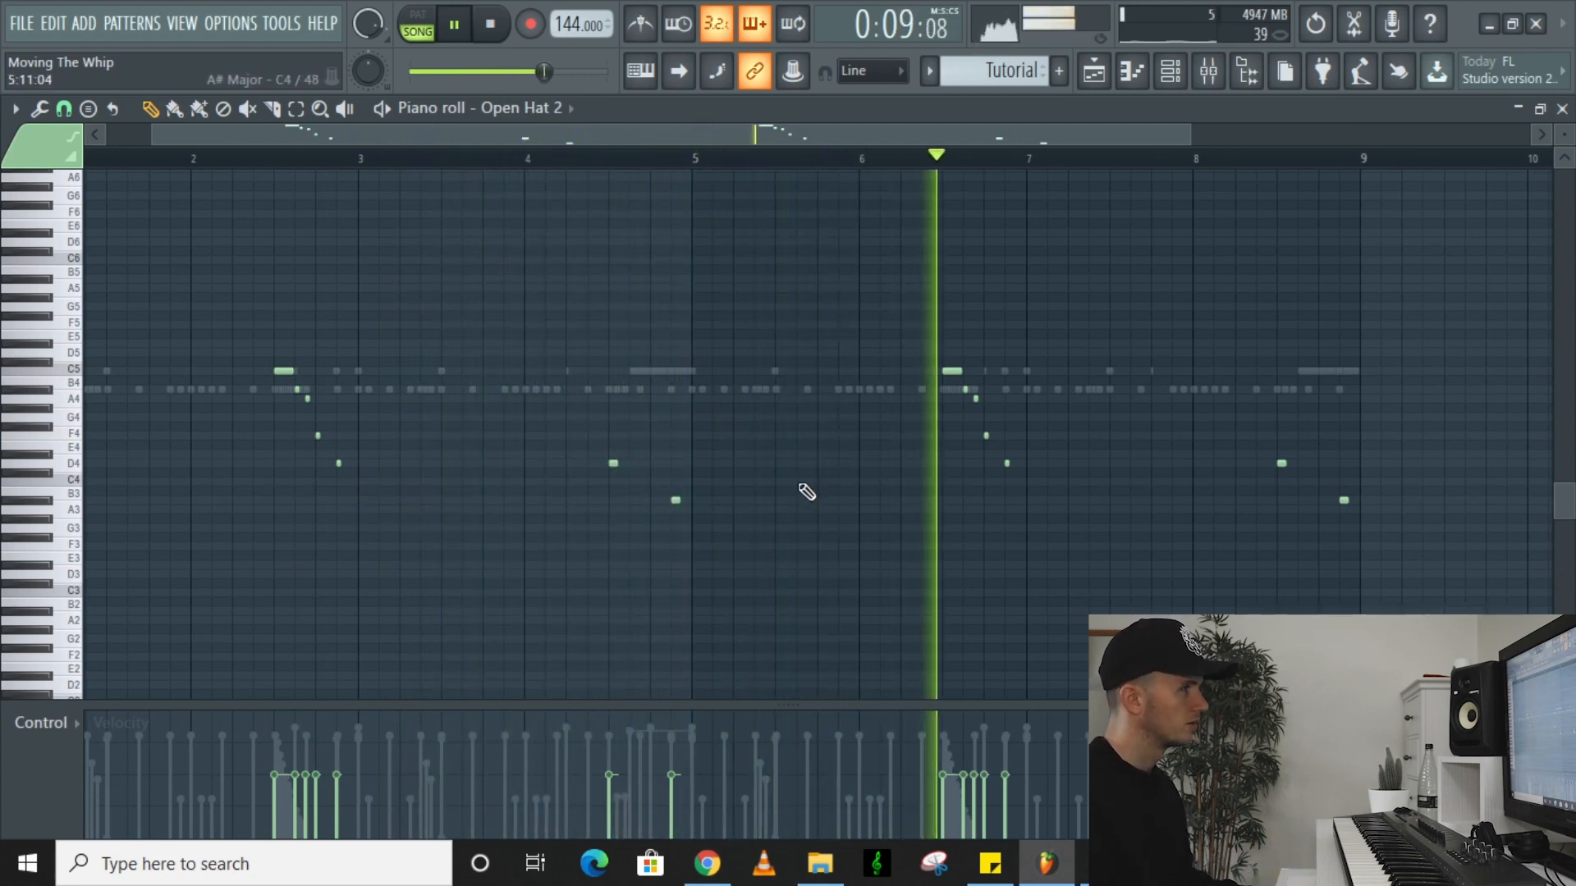
Show the note pan values of the Open Hat 2 pattern and audition the panned notes
click(60, 727)
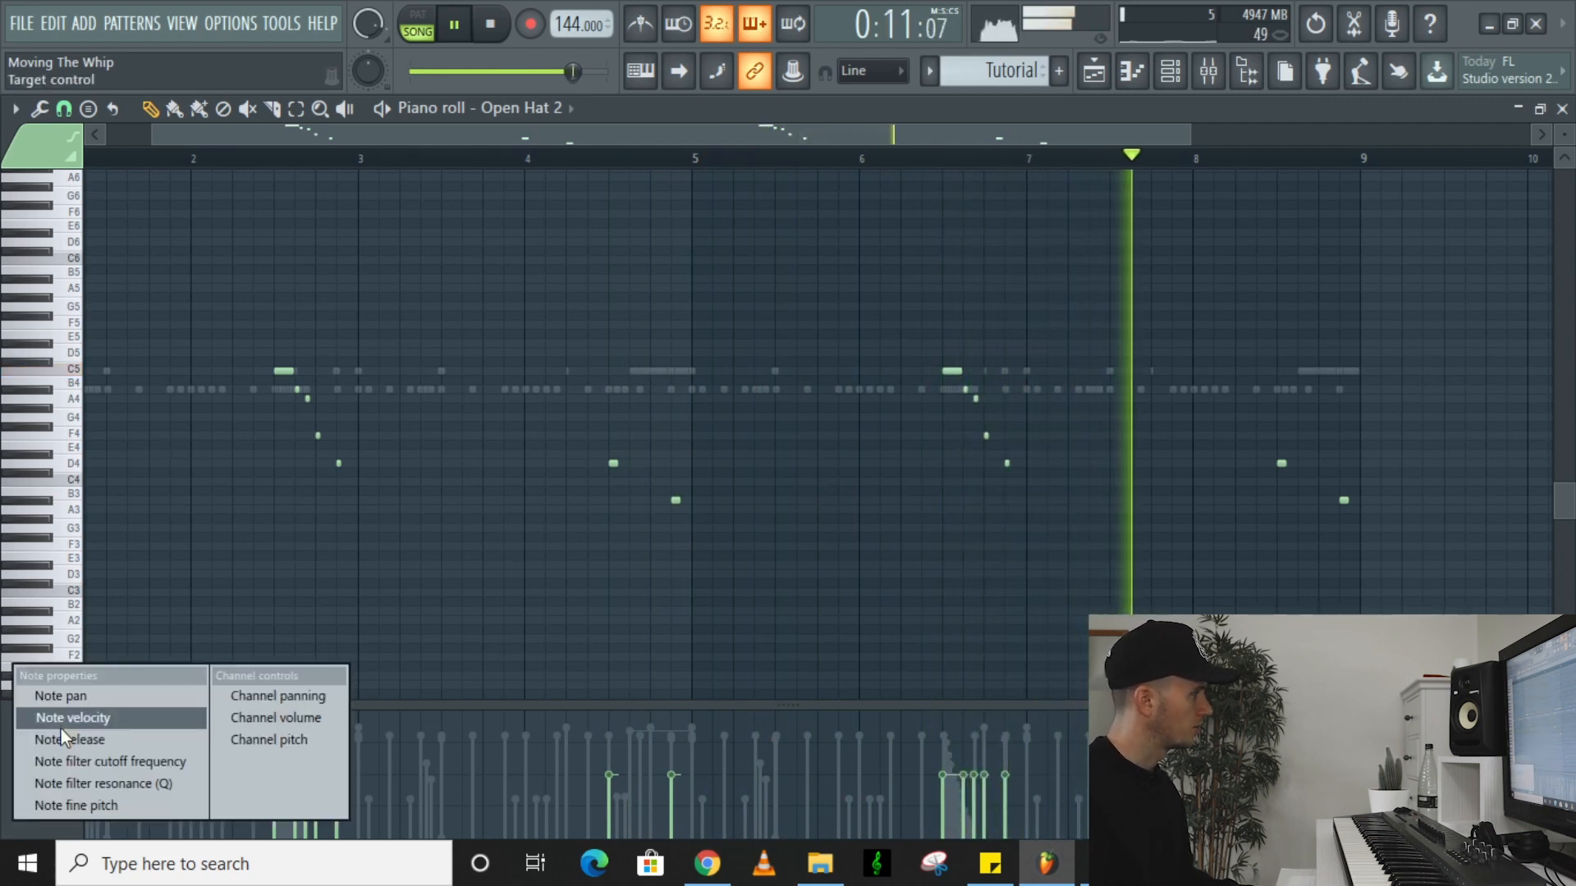
click(78, 693)
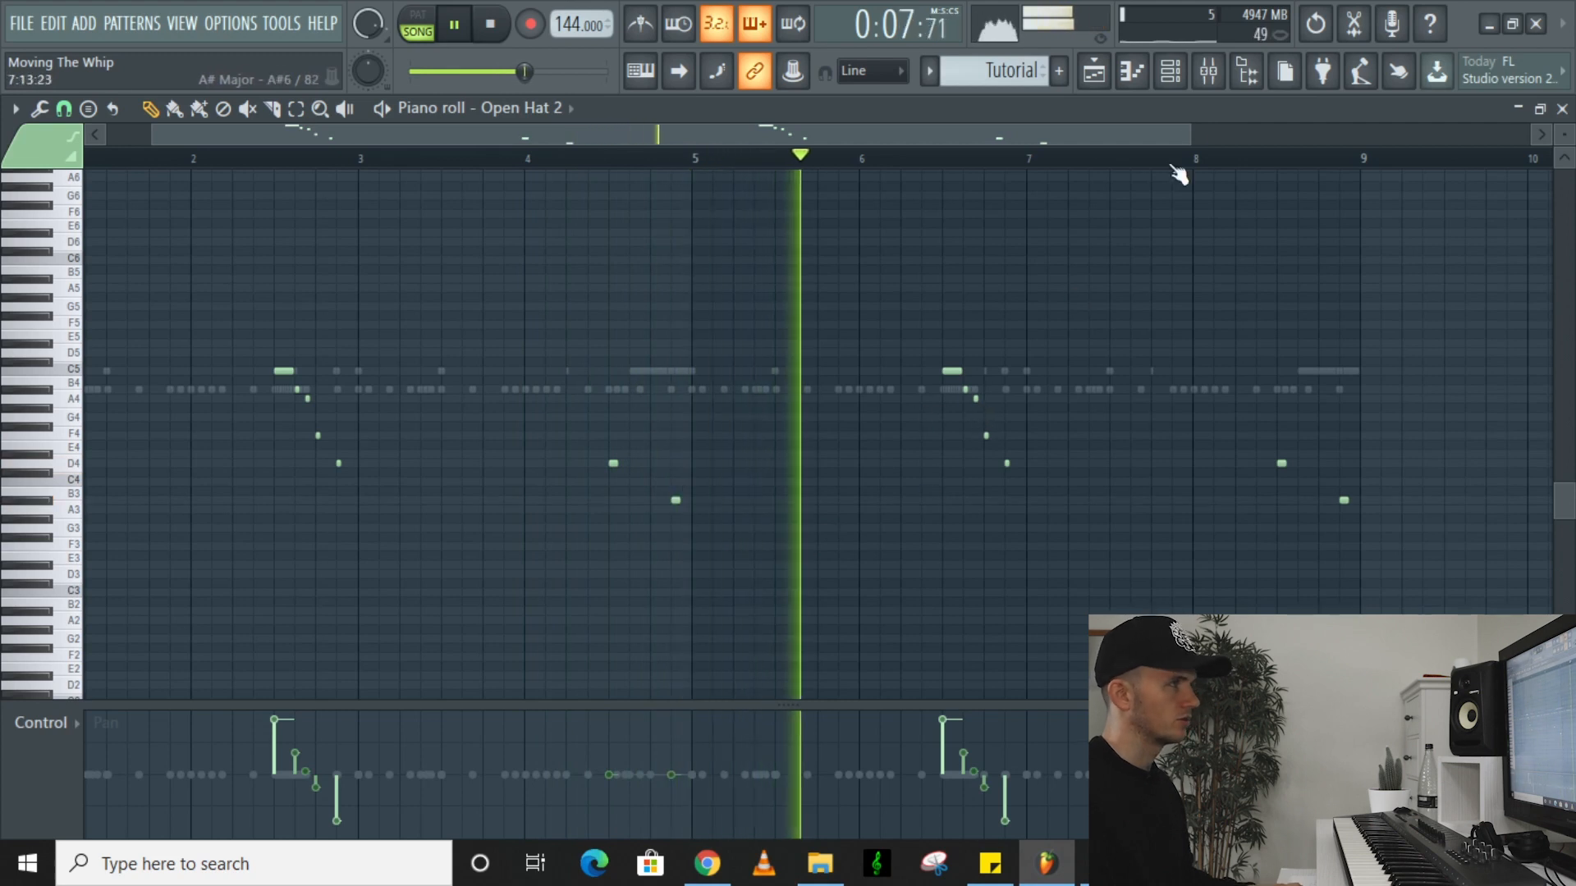
key(space)
Add a Crash hit on the first step of bar 1 and audition the full drum pattern
click(1170, 76)
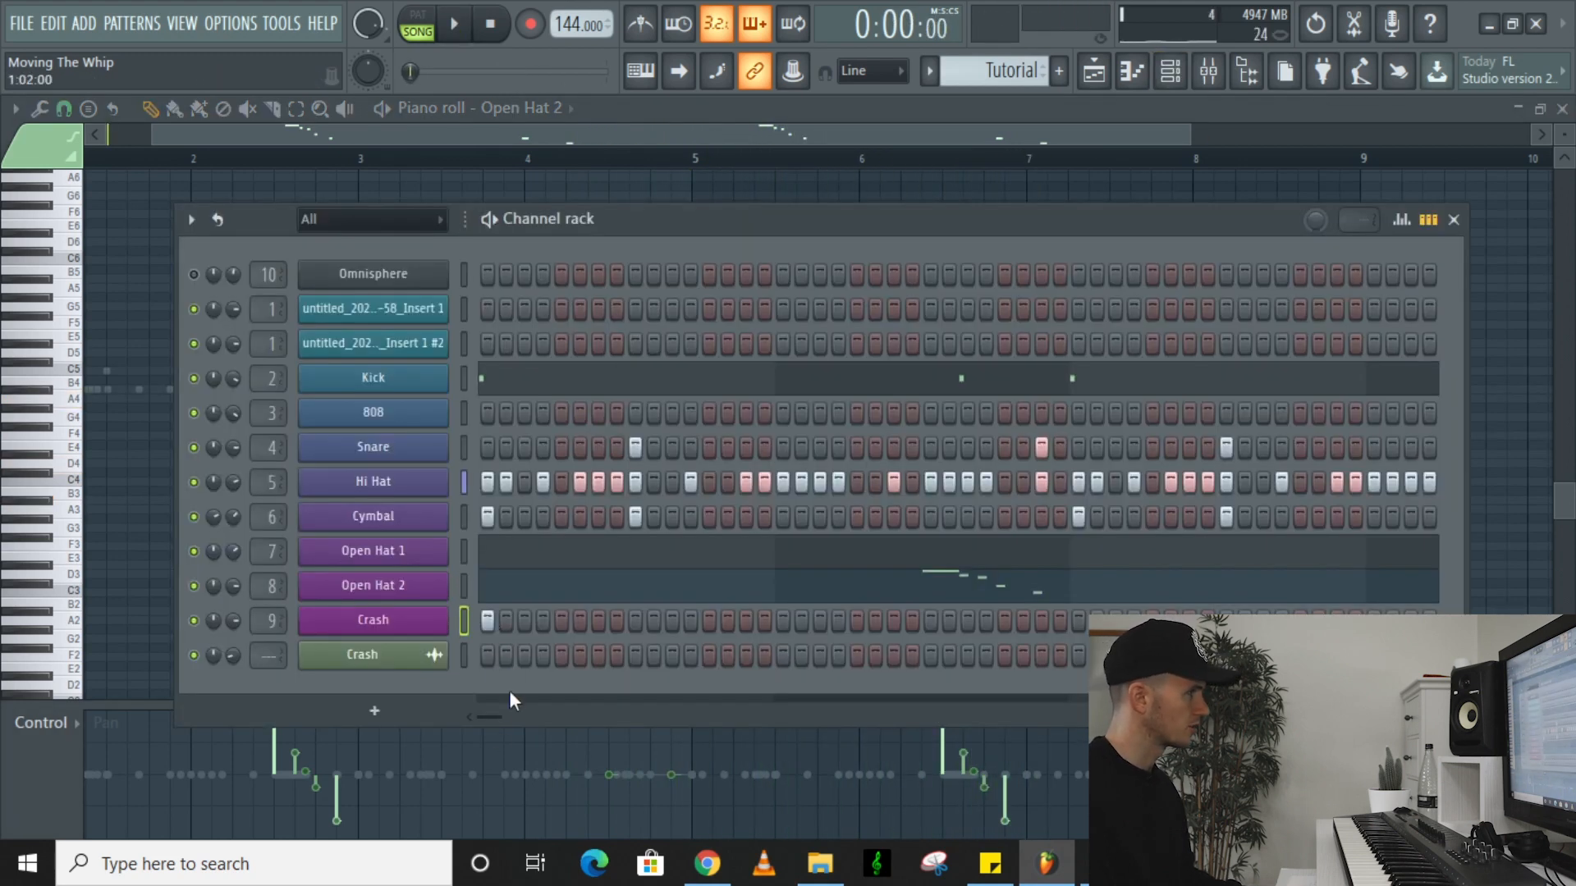
key(space)
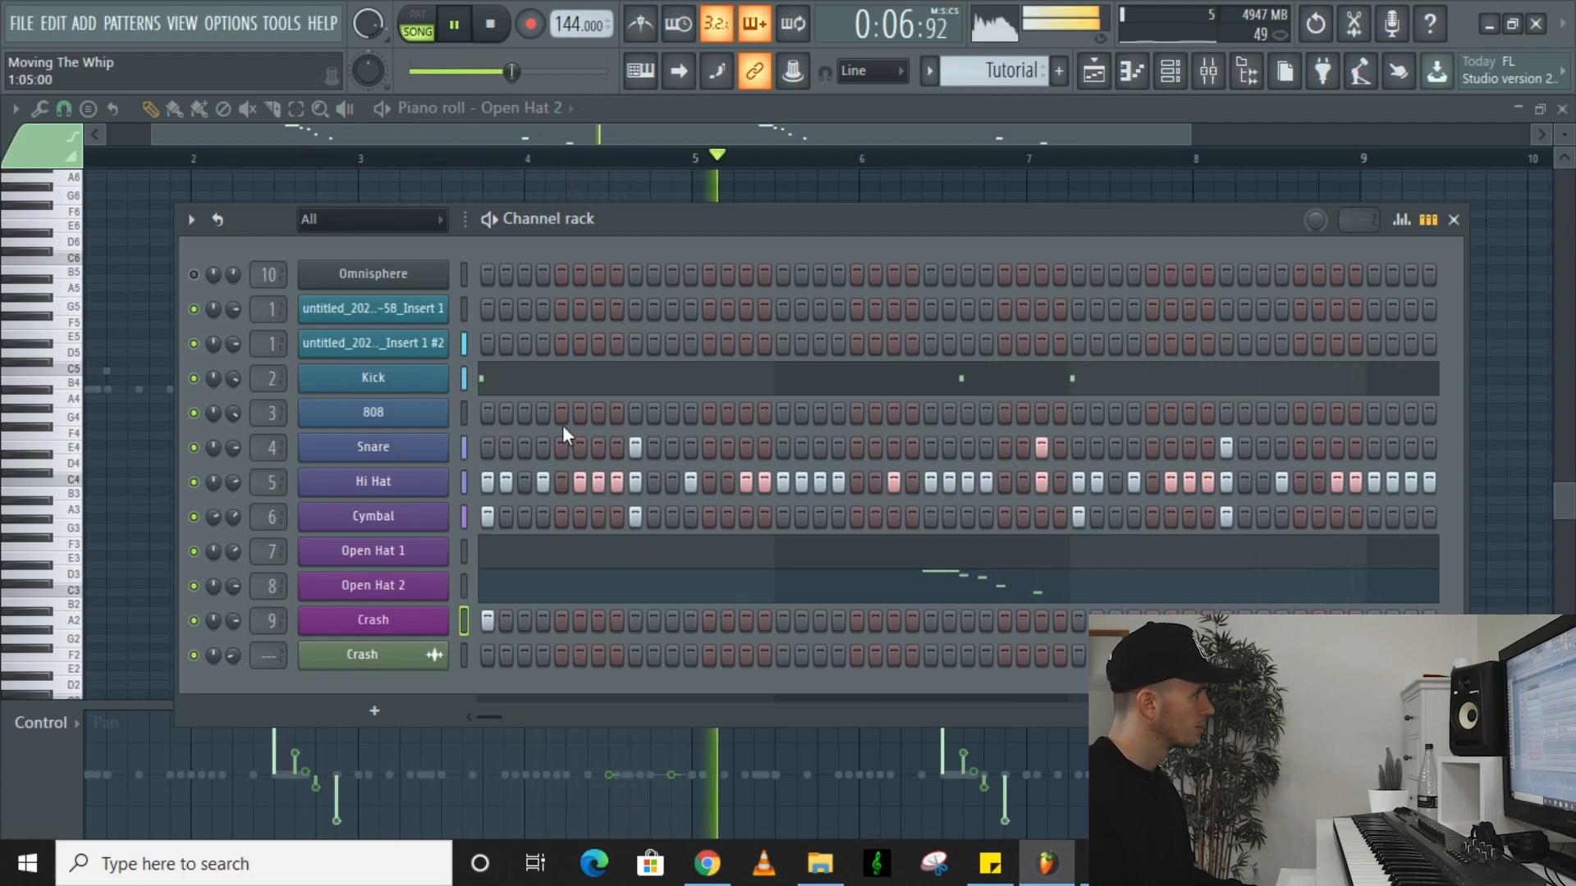
key(space)
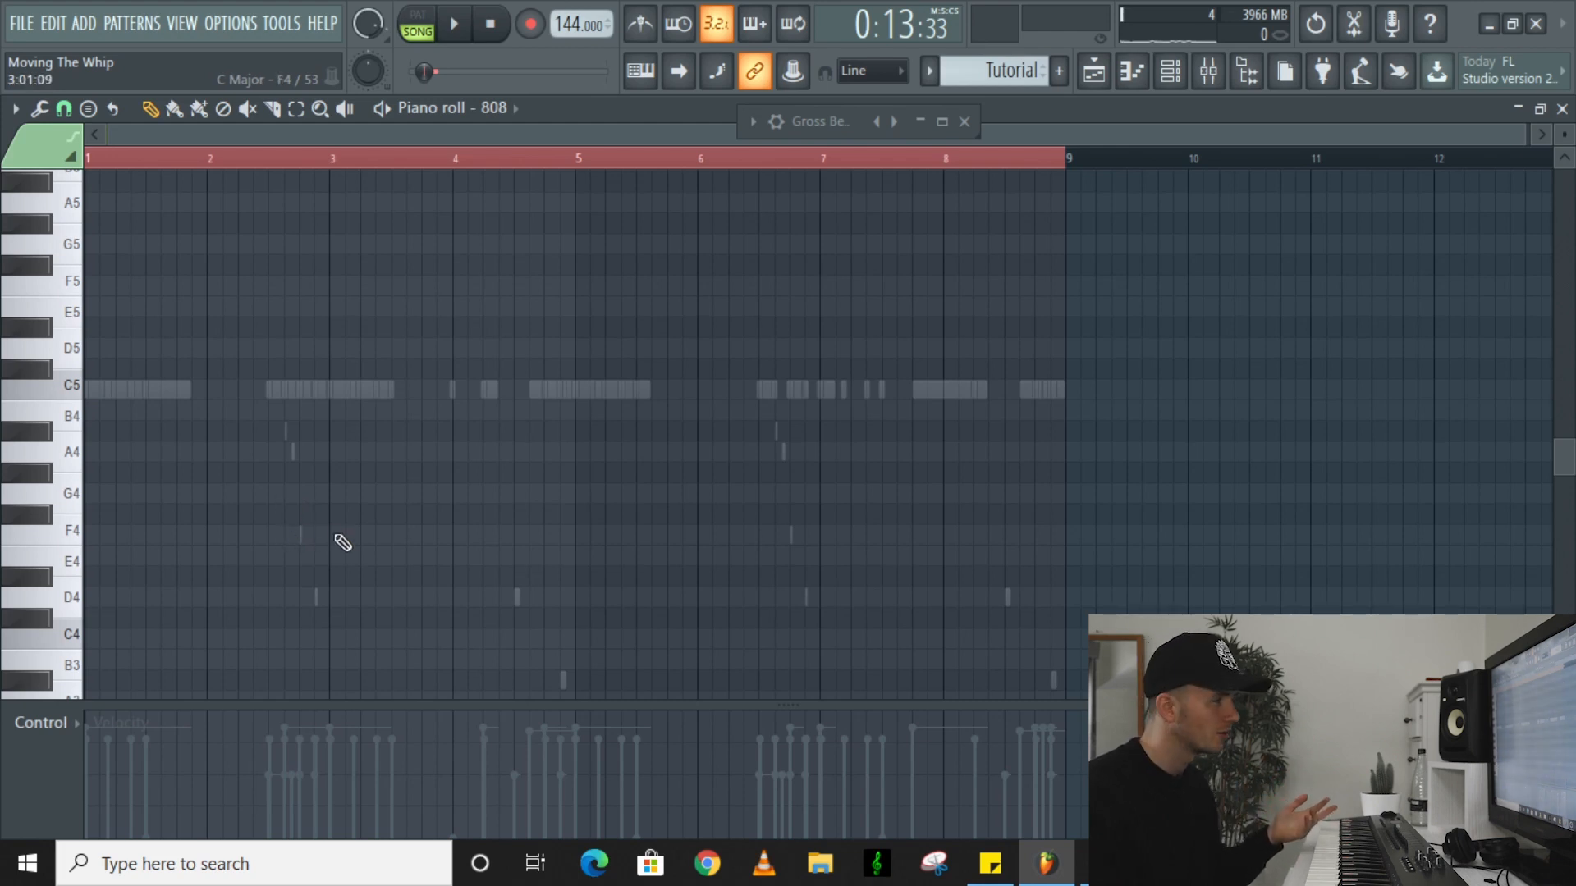
Place an 808 note on G4 at the start of bar 1, switch off its slide property and trim it to eight steps
click(88, 493)
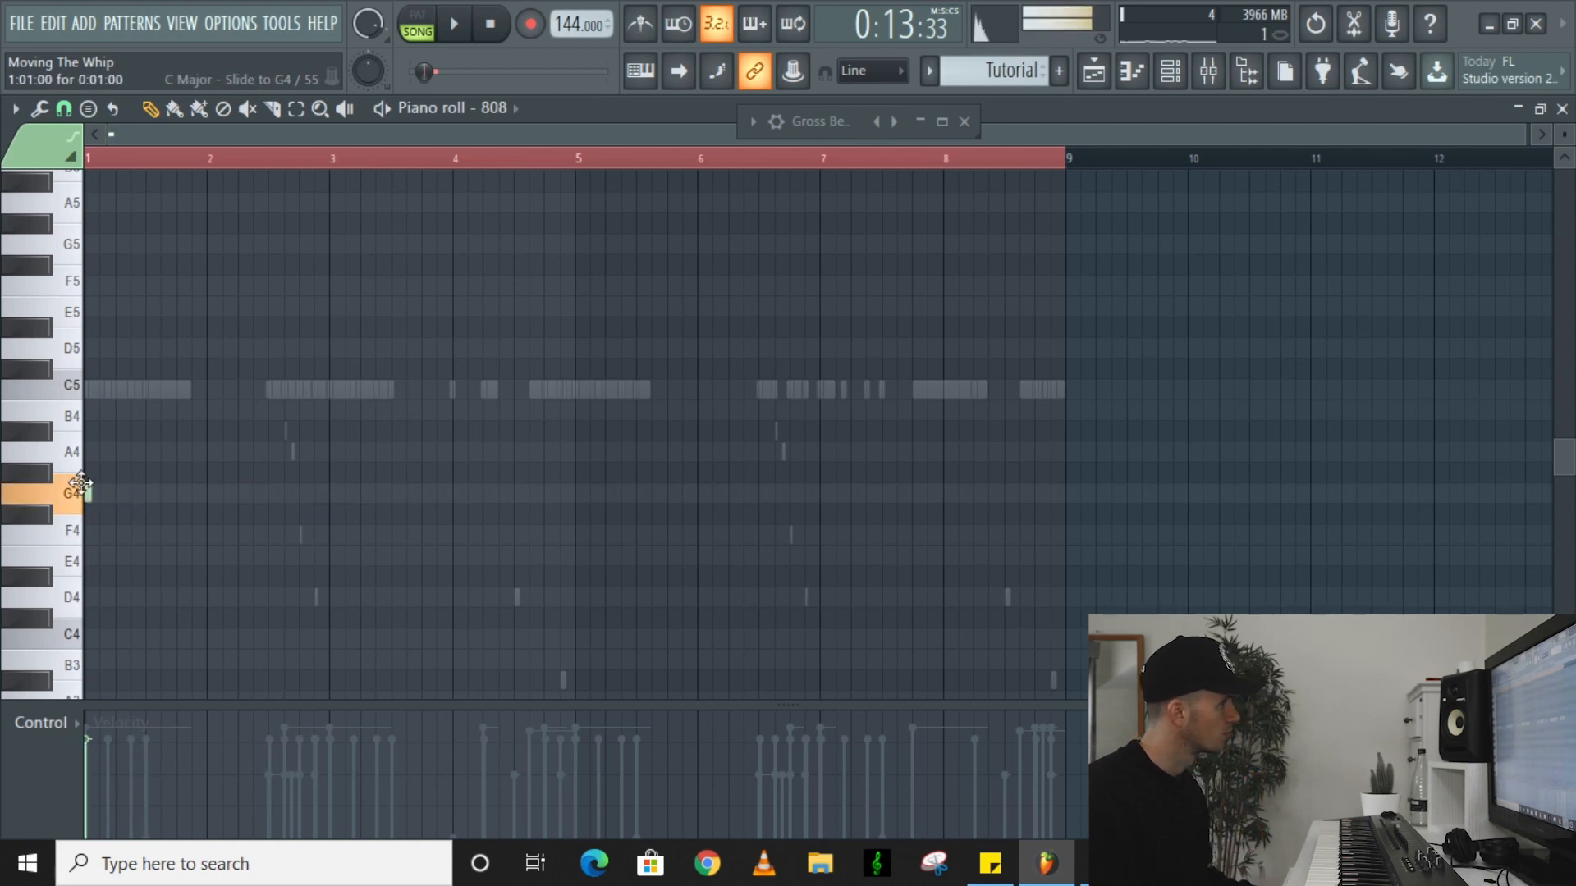
drag(95, 493, 164, 503)
key(space)
key(space)
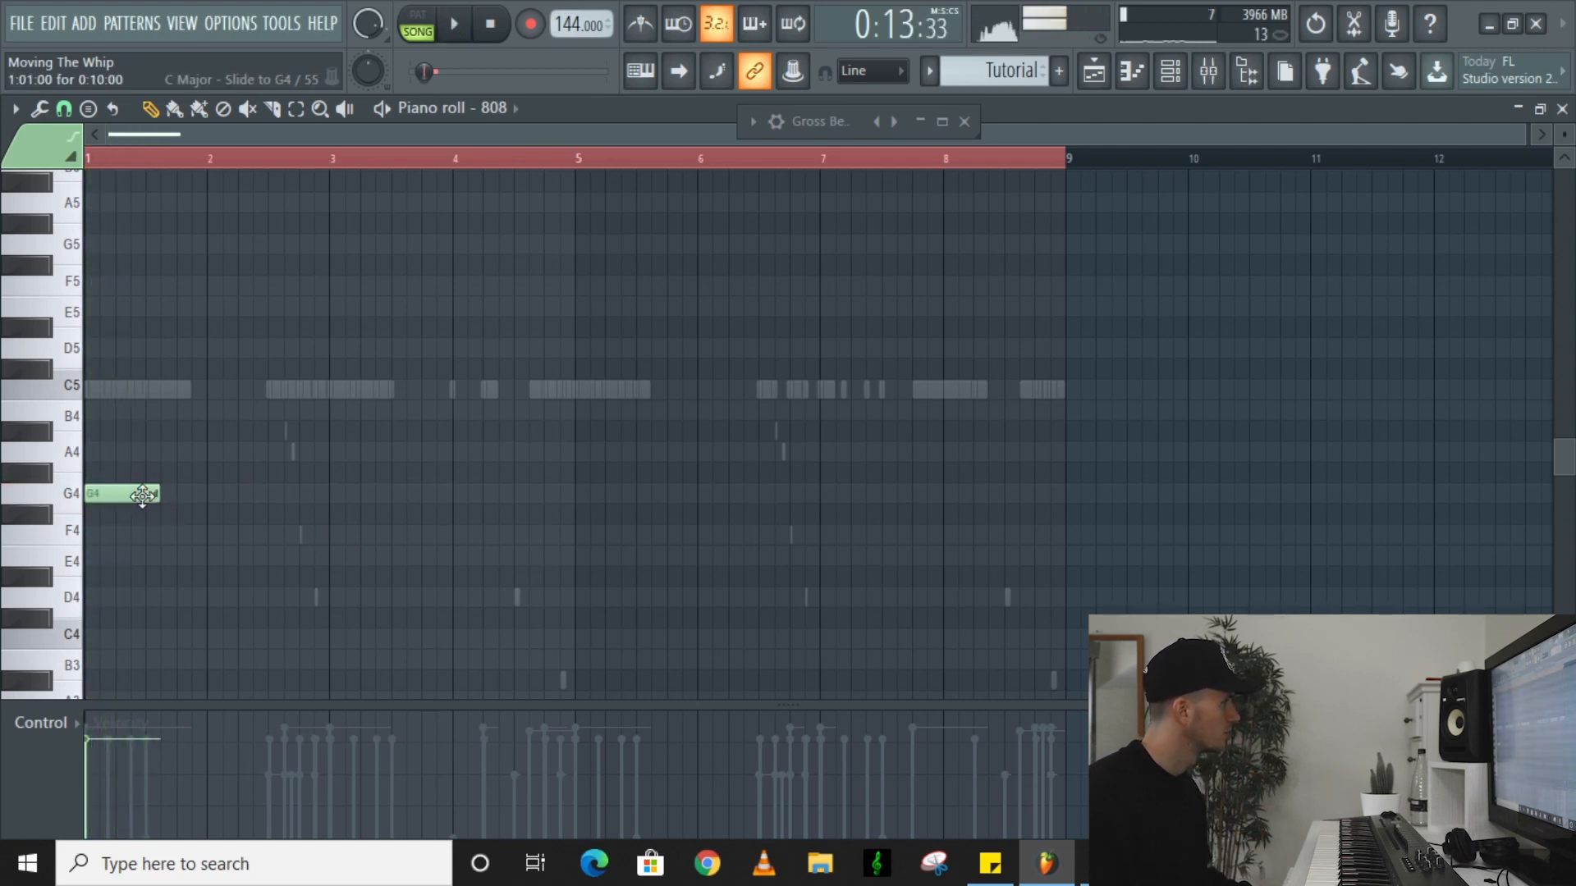
double_click(144, 493)
key(Escape)
key(space)
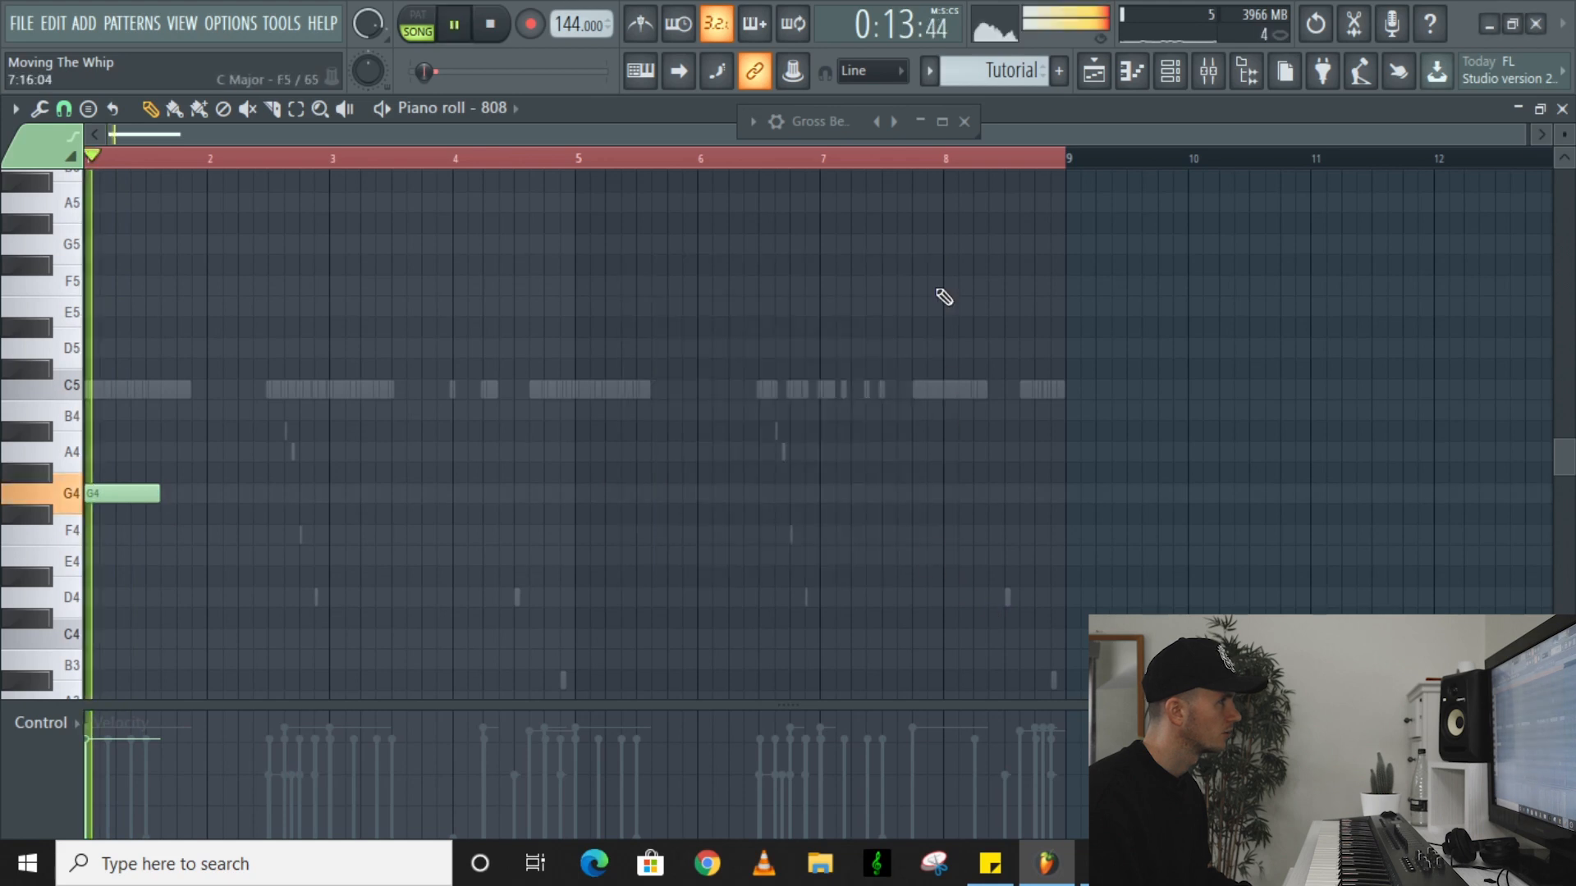
drag(156, 495, 146, 495)
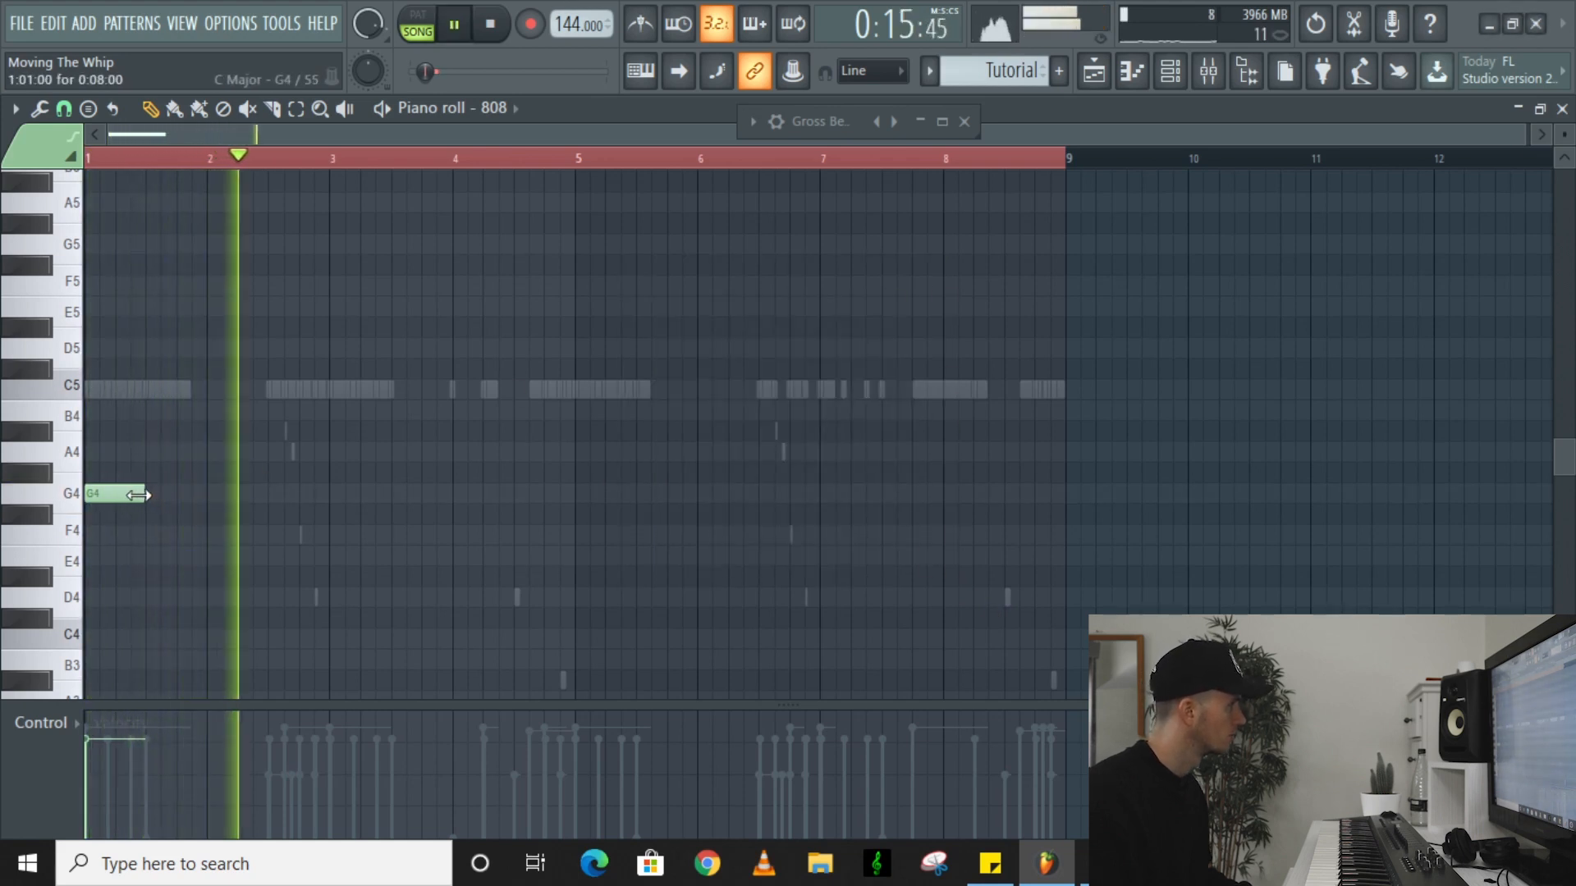
Add a six-step G4 808 note from step 11 of bar 2 and an eight-step G4 note at the start of bar 3
key(space)
click(277, 497)
key(space)
drag(347, 495, 381, 498)
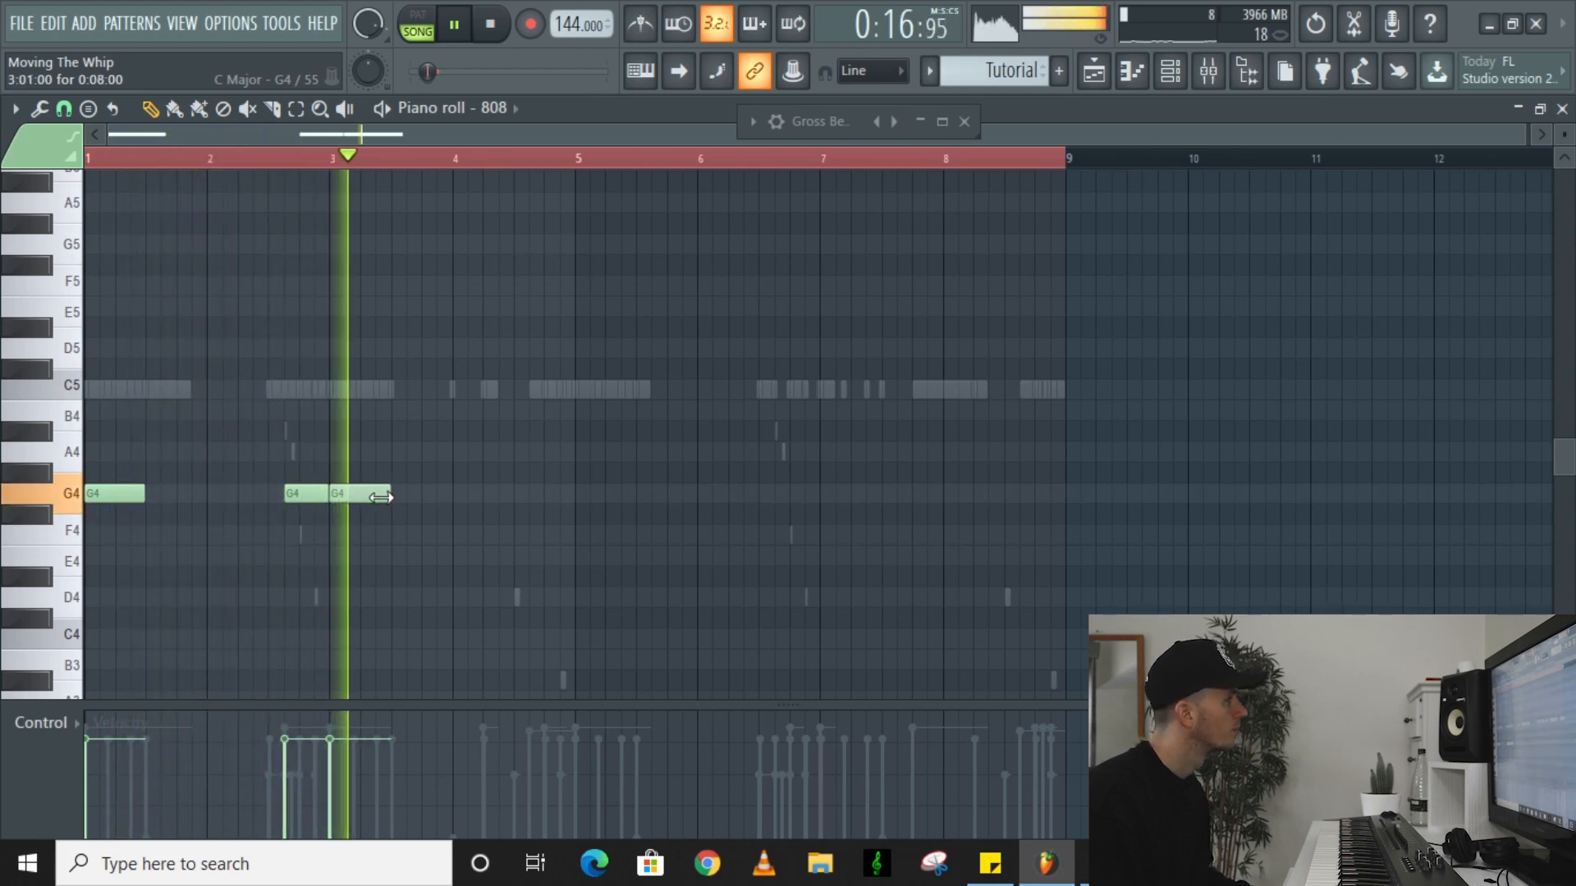
key(space)
Add a one-step 808 note on B4 at step 13 of bar 2, edit its note properties and audition the bassline
click(306, 417)
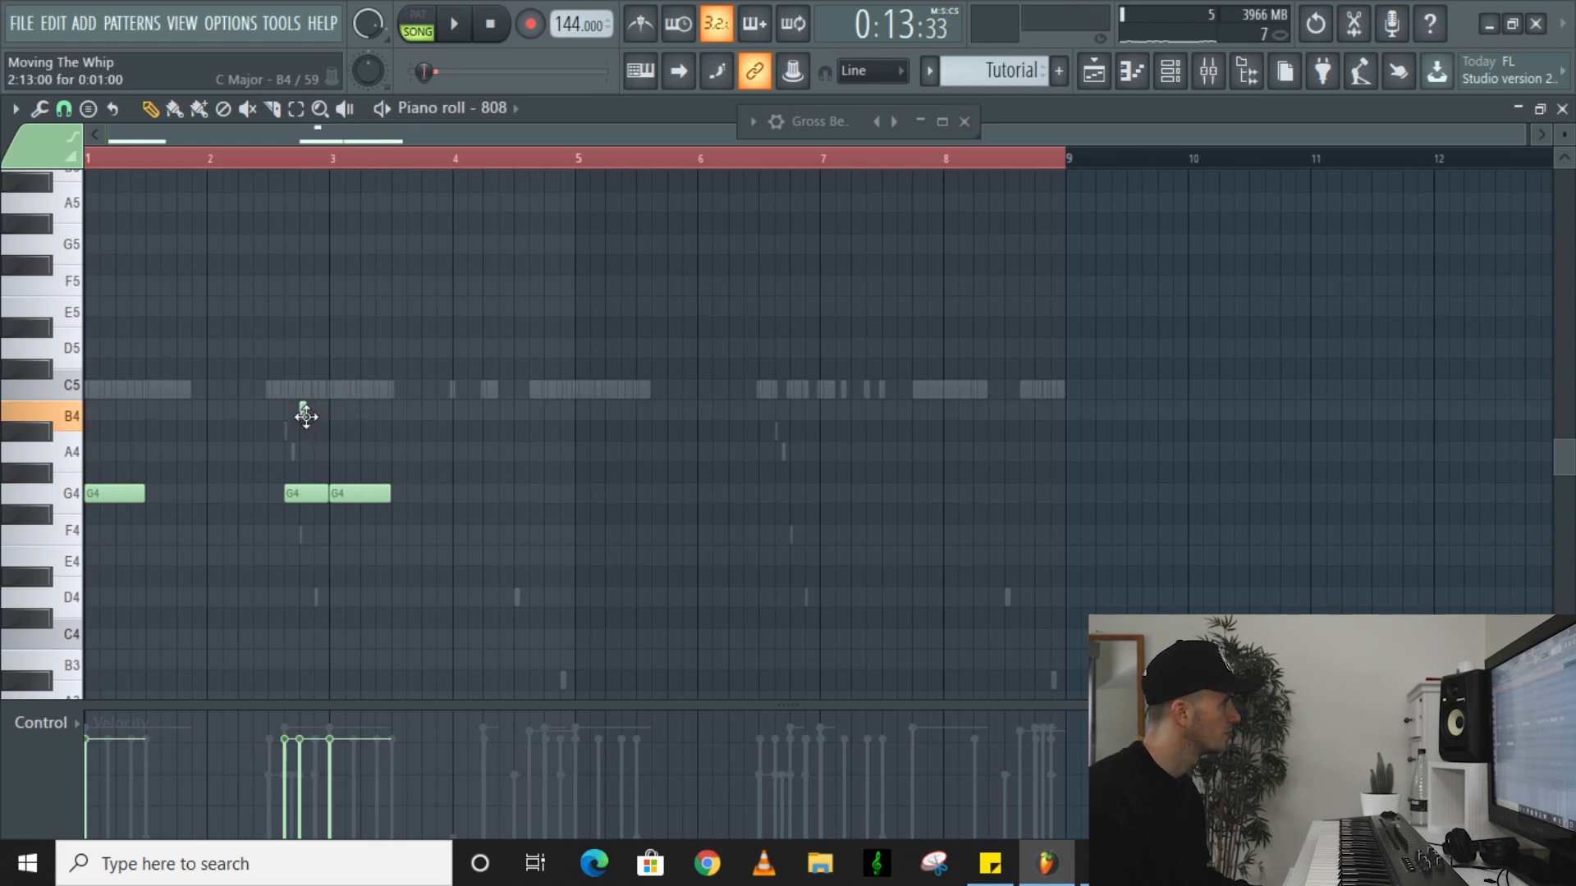
double_click(304, 413)
click(908, 561)
key(space)
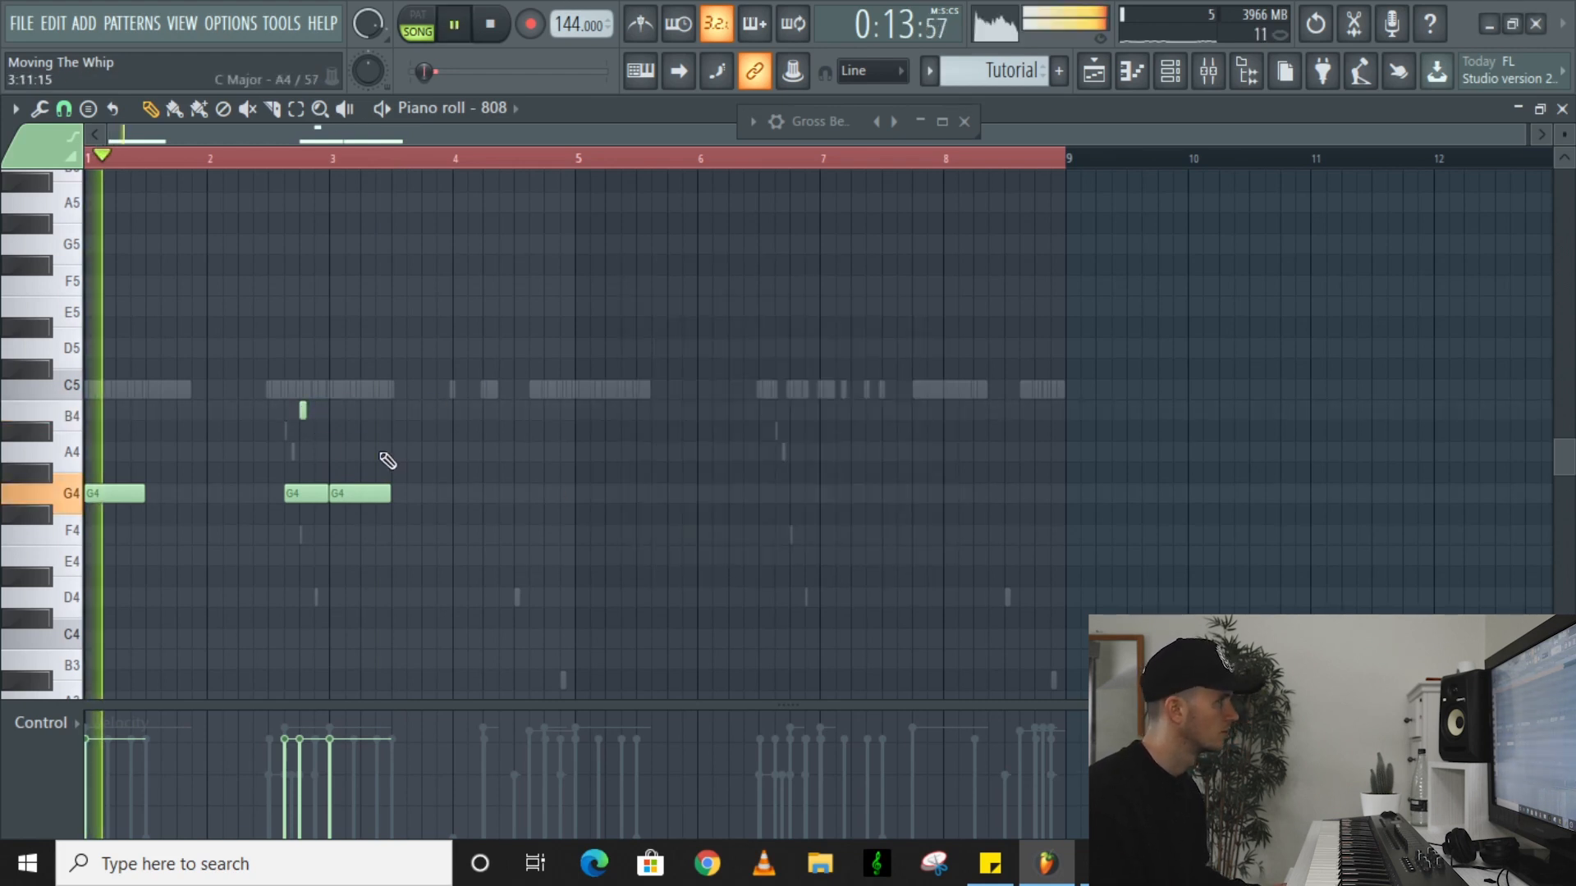
Move the B4 slide note in bar 2 to C5 at step 15 and audition the 808 bassline
ctrl+scroll(271, 422, up, 4)
ctrl+scroll(405, 436, down, 1)
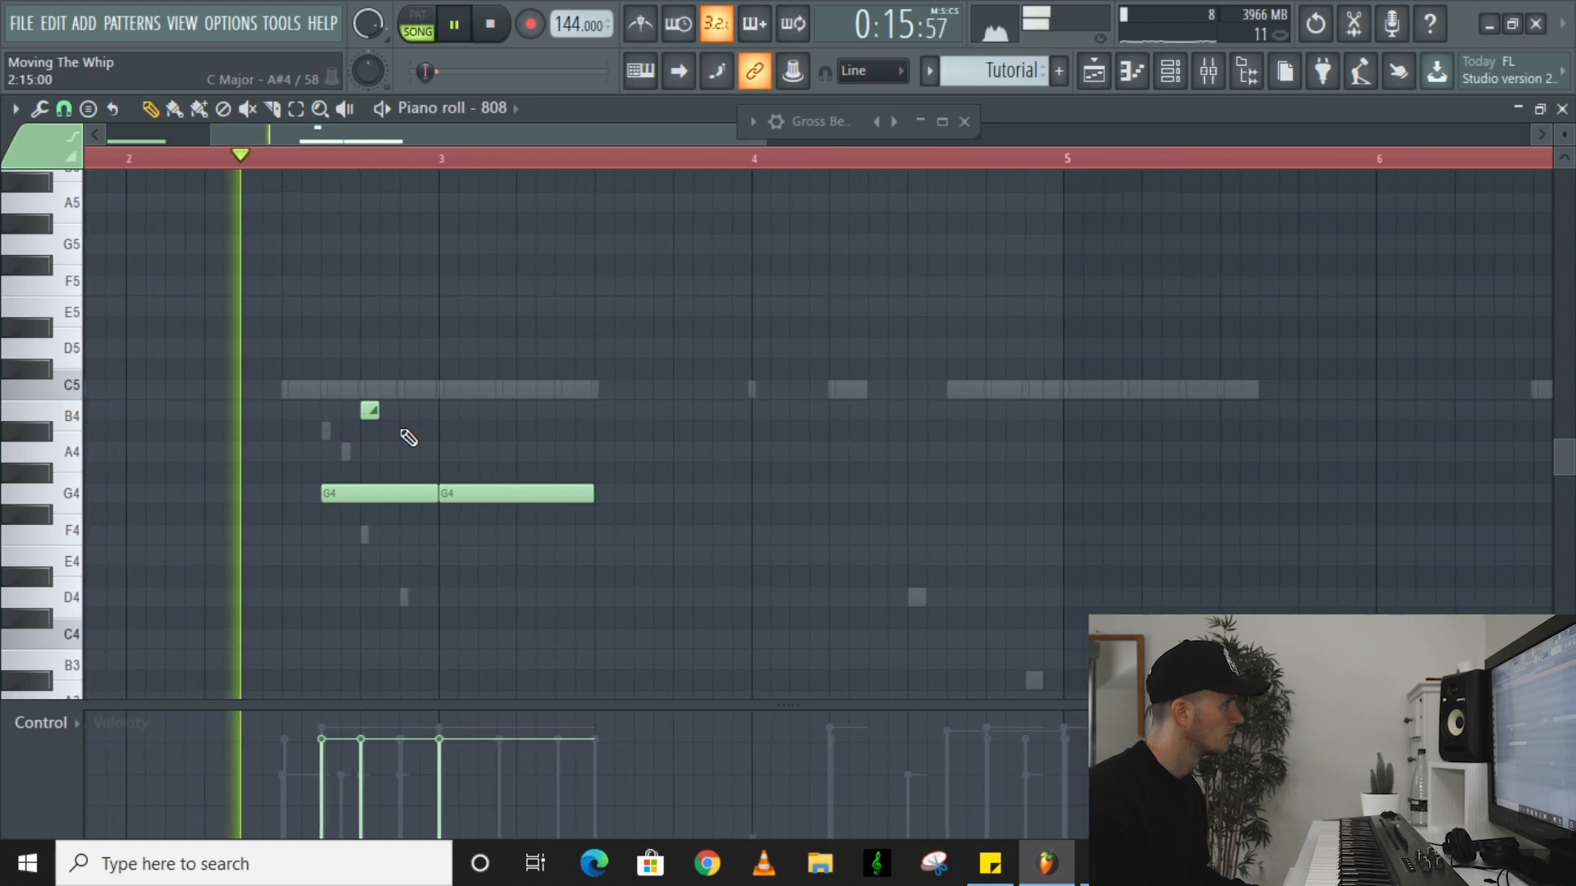
key(space)
drag(371, 410, 409, 385)
key(space)
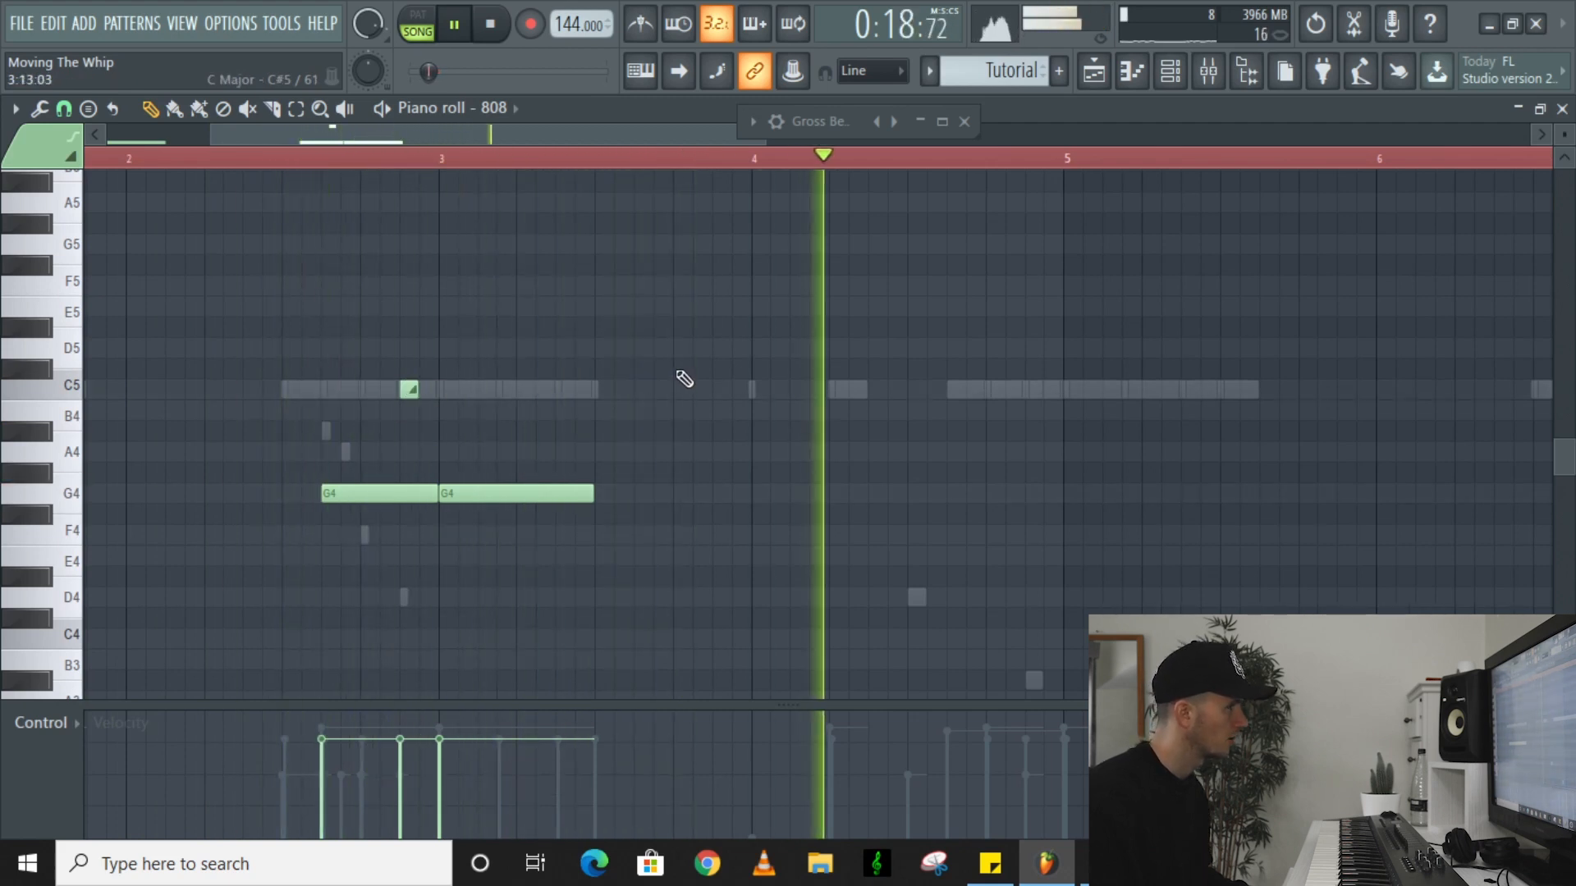
Add a two-step G4 808 note at step 5 of bar 4 and switch off its slide property
key(space)
scroll(681, 373, down, 3)
click(506, 495)
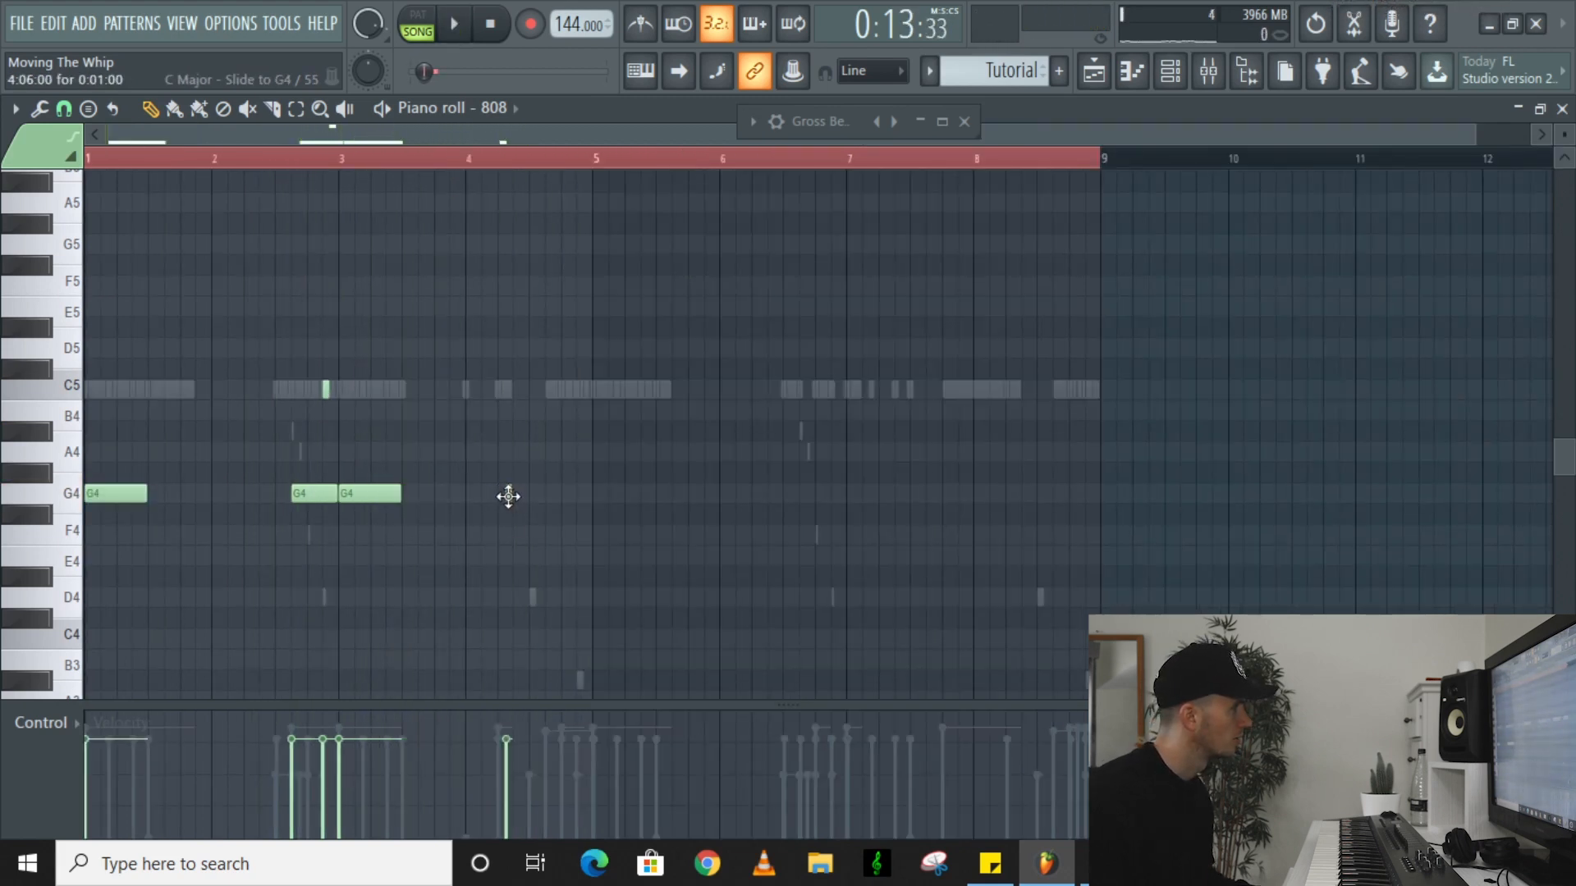
key(space)
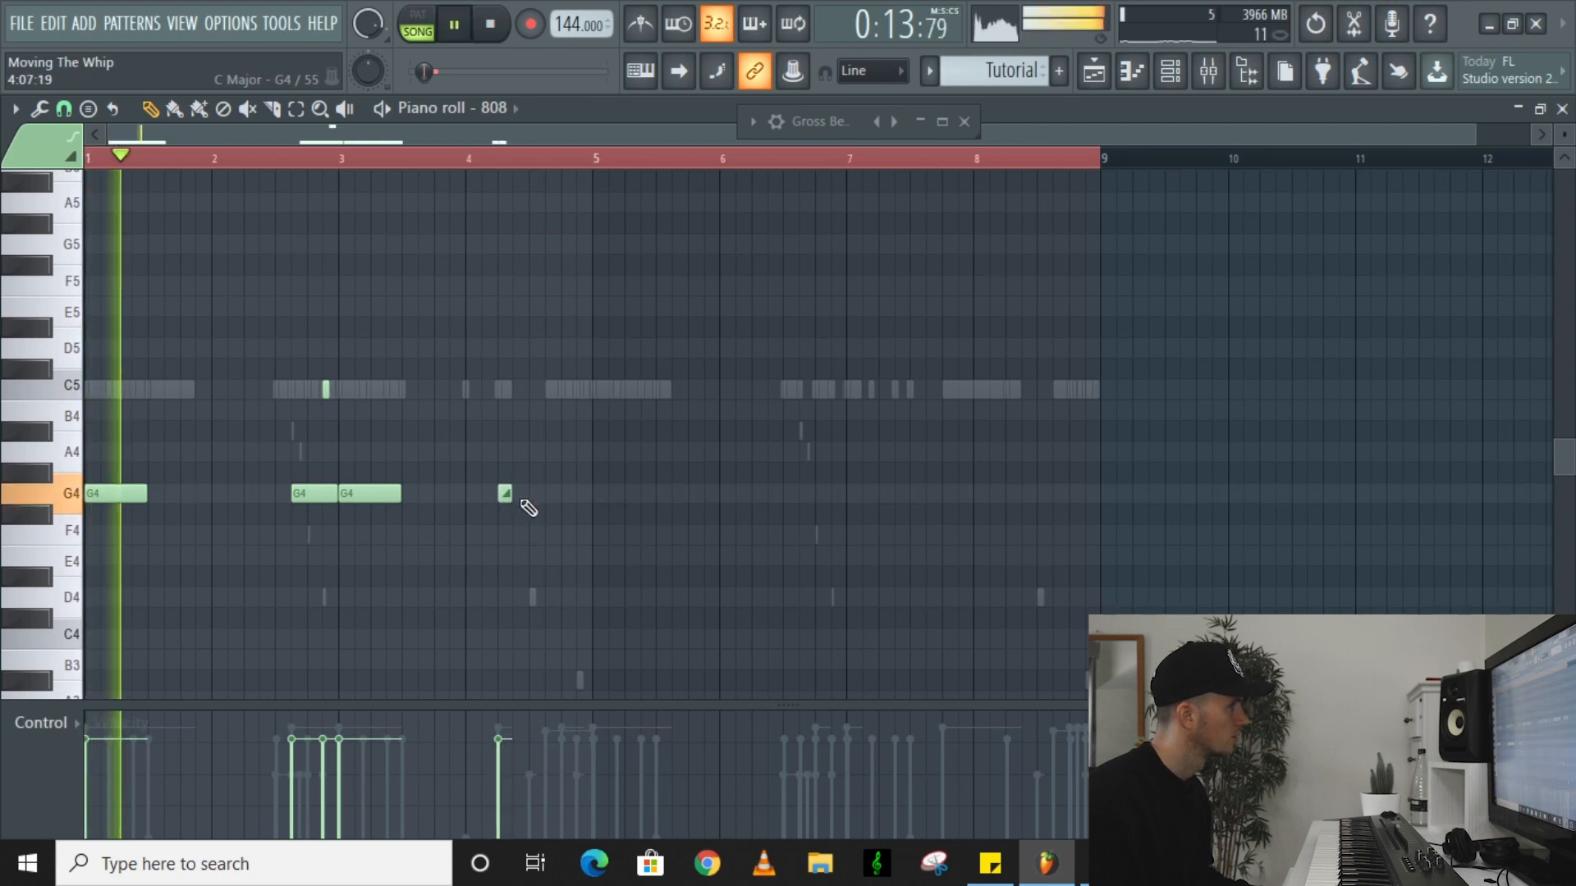
double_click(504, 493)
click(651, 398)
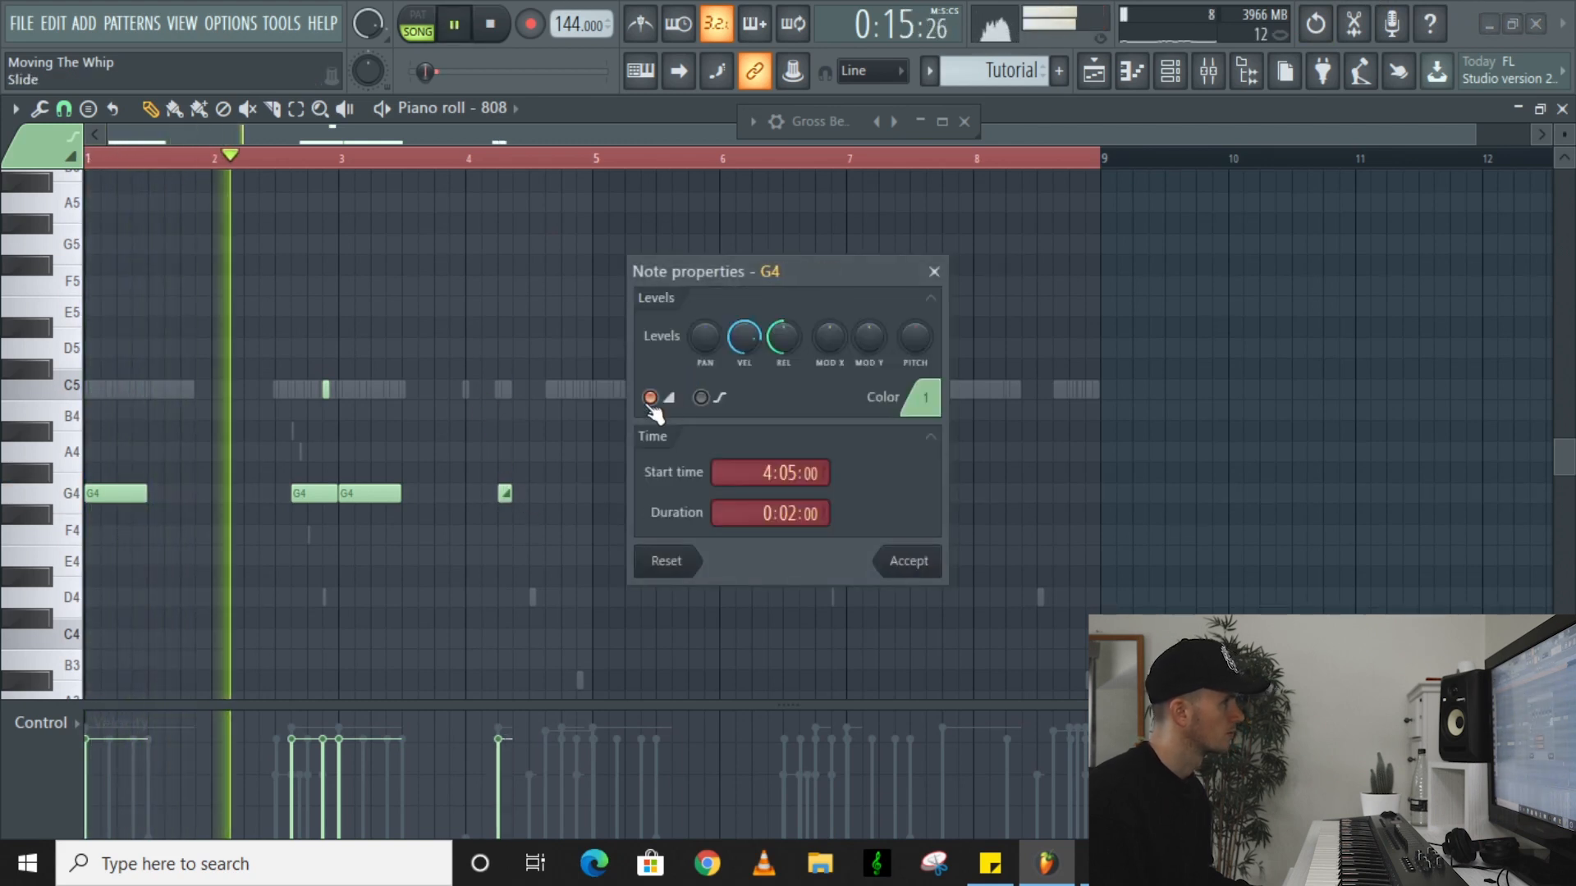
click(908, 561)
Copy the eight-step G4 note to the start of bar 5 and add a four-step G4 note at step 13 of bar 4
click(425, 495)
drag(425, 502, 623, 502)
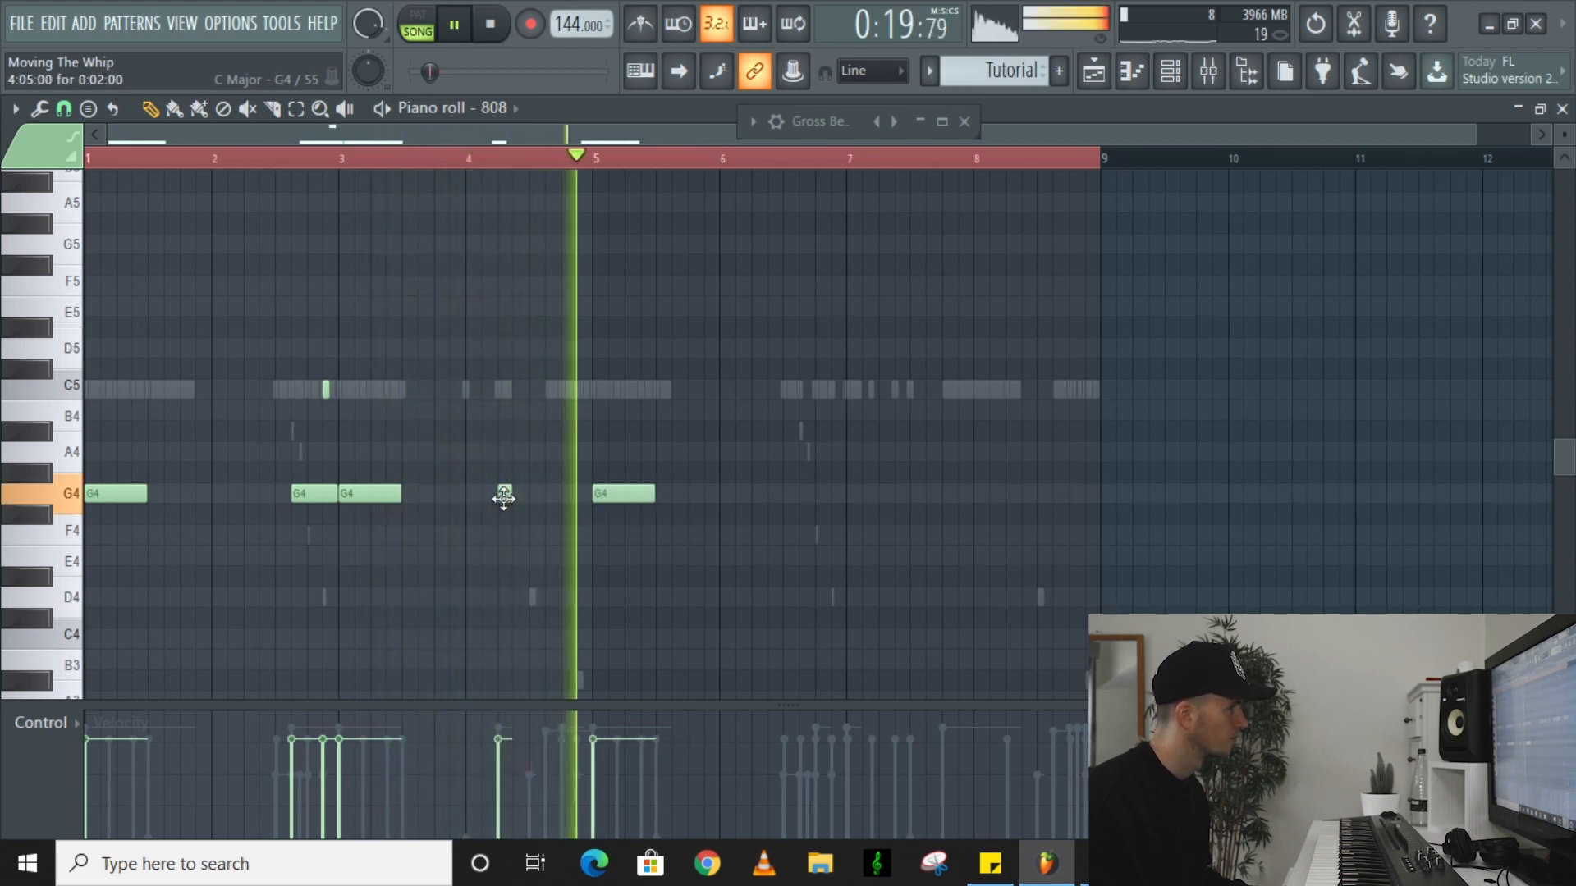
click(566, 495)
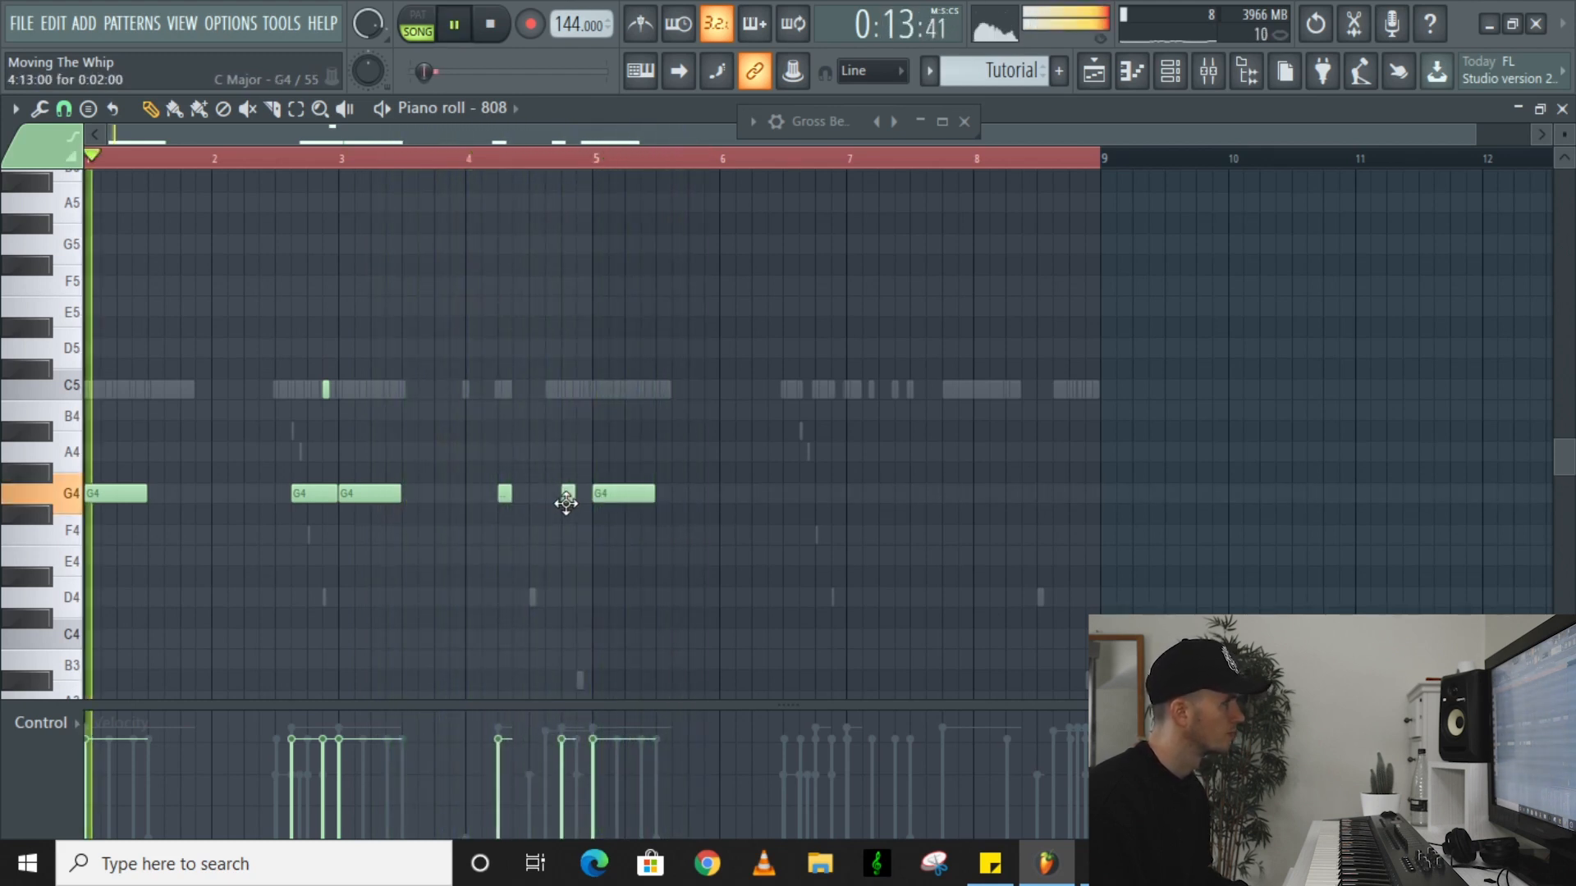
key(space)
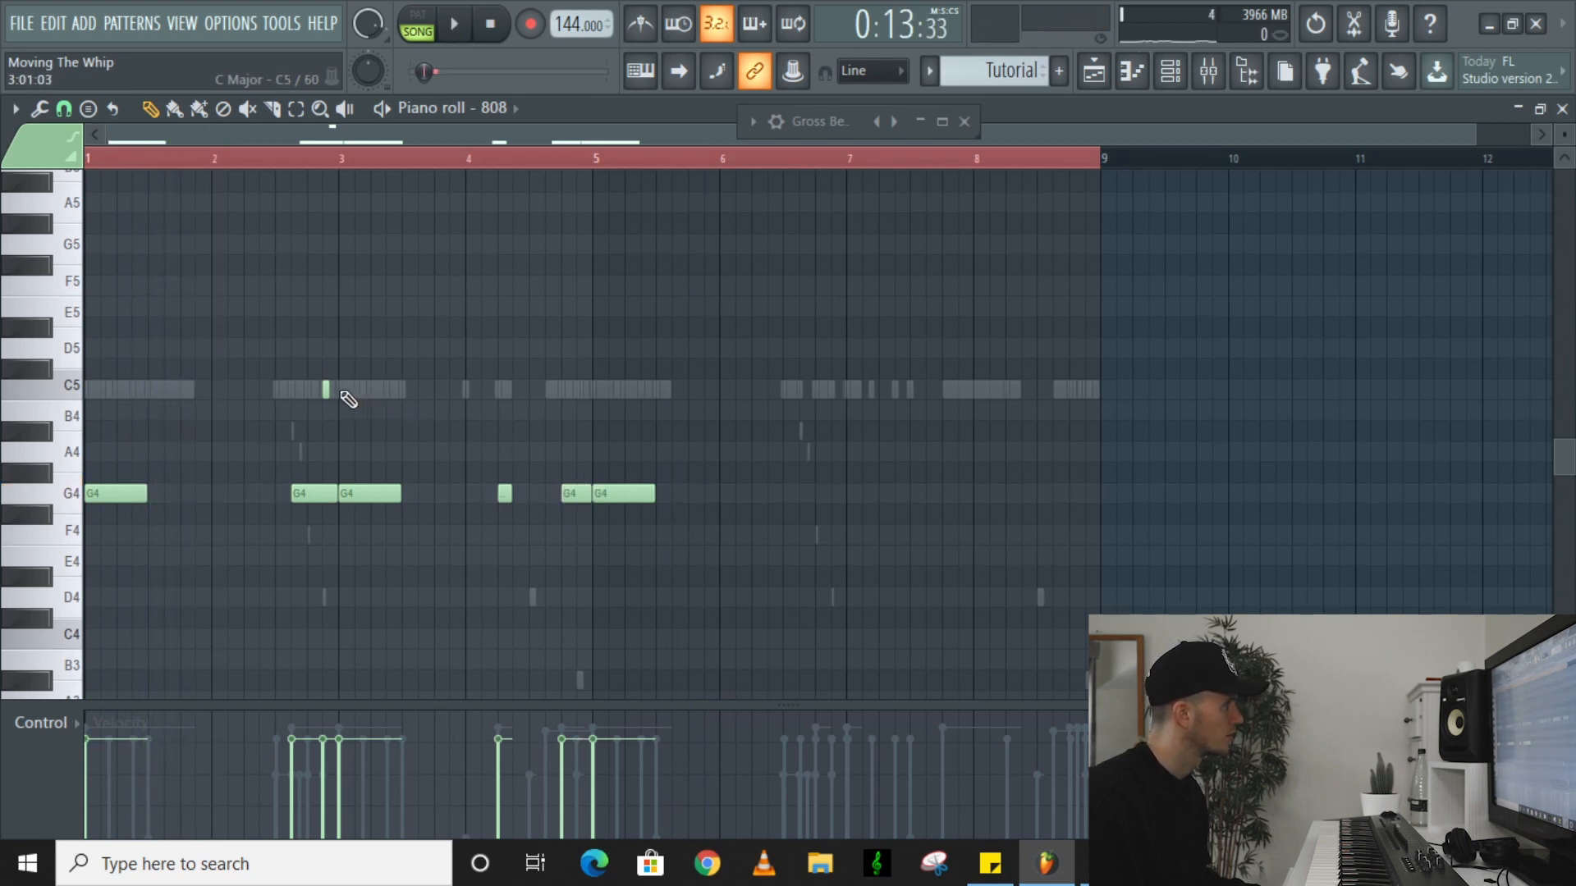
Add one-step slide notes on G5 at step 11 and D5 at step 13 of bar 4, and audition the bassline
click(326, 388)
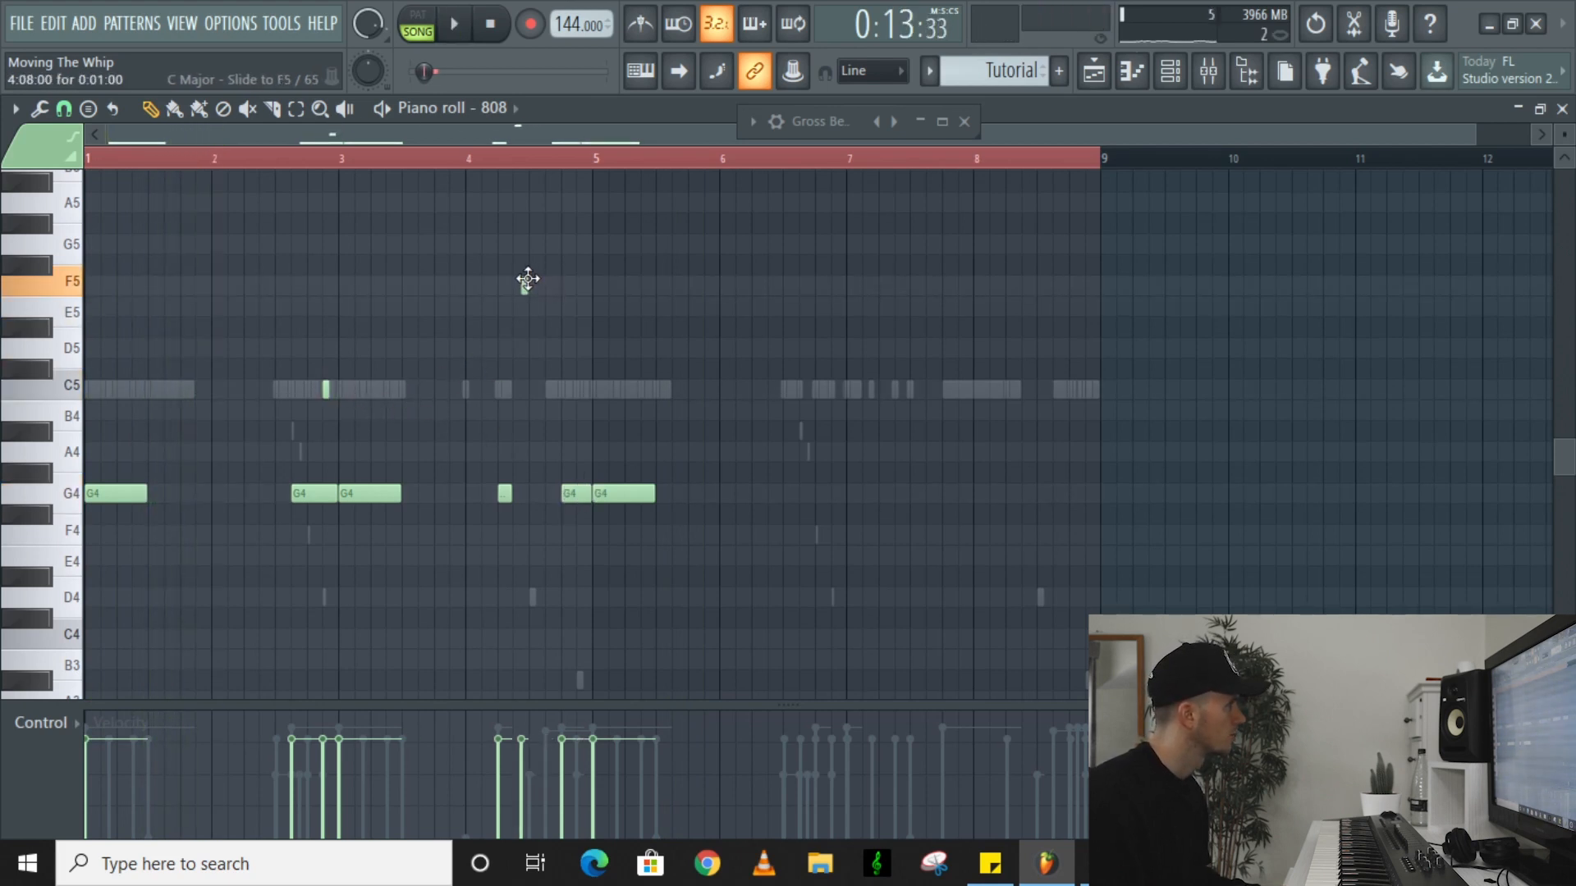
drag(527, 279, 514, 242)
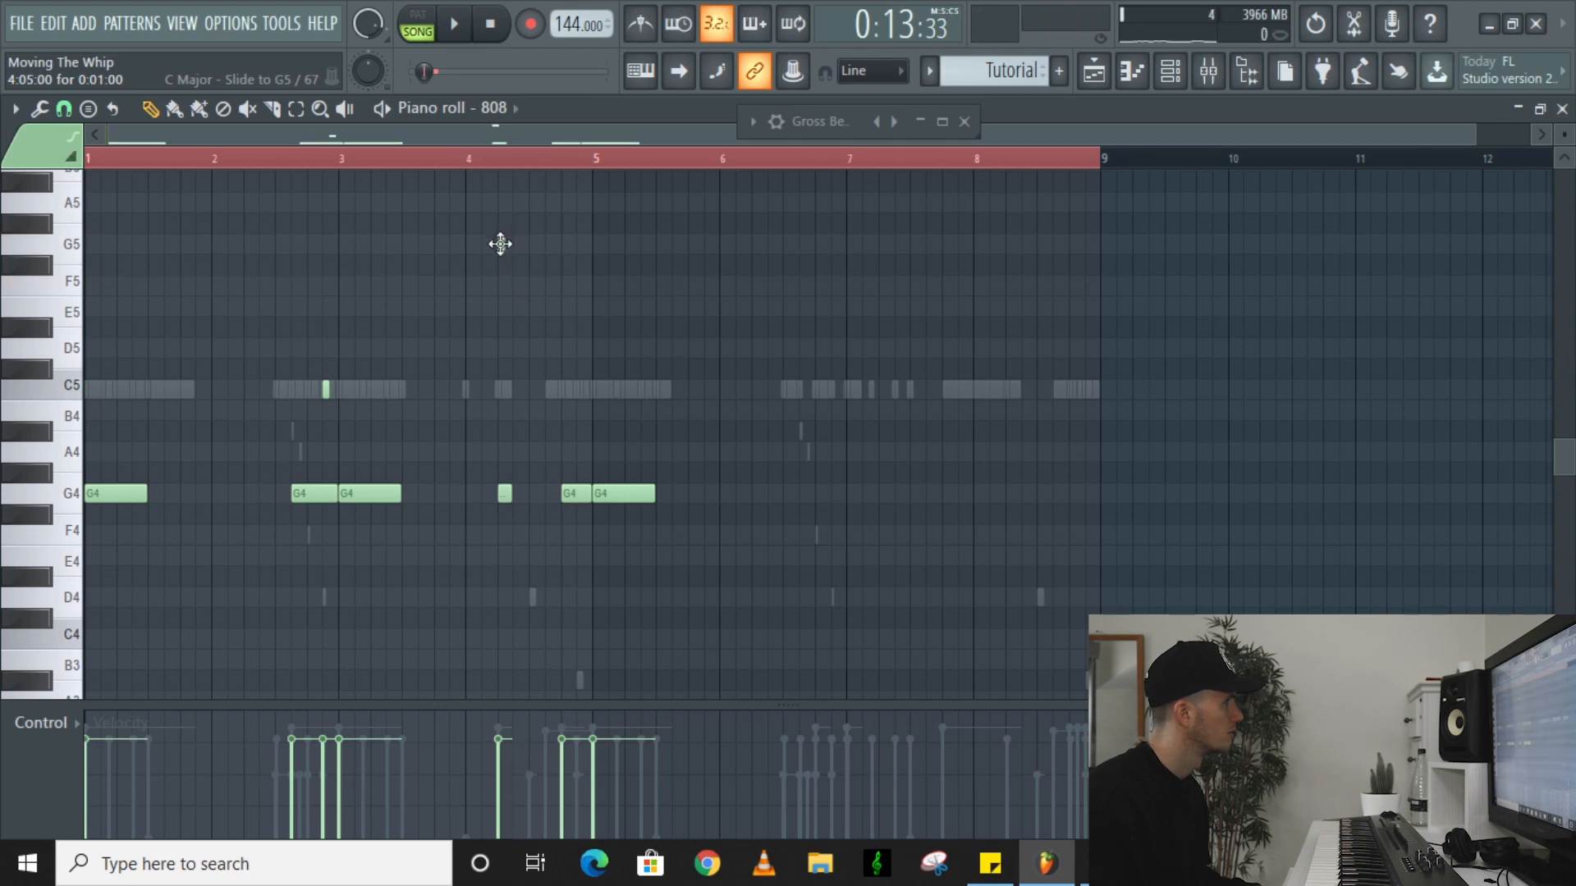
click(499, 244)
click(555, 350)
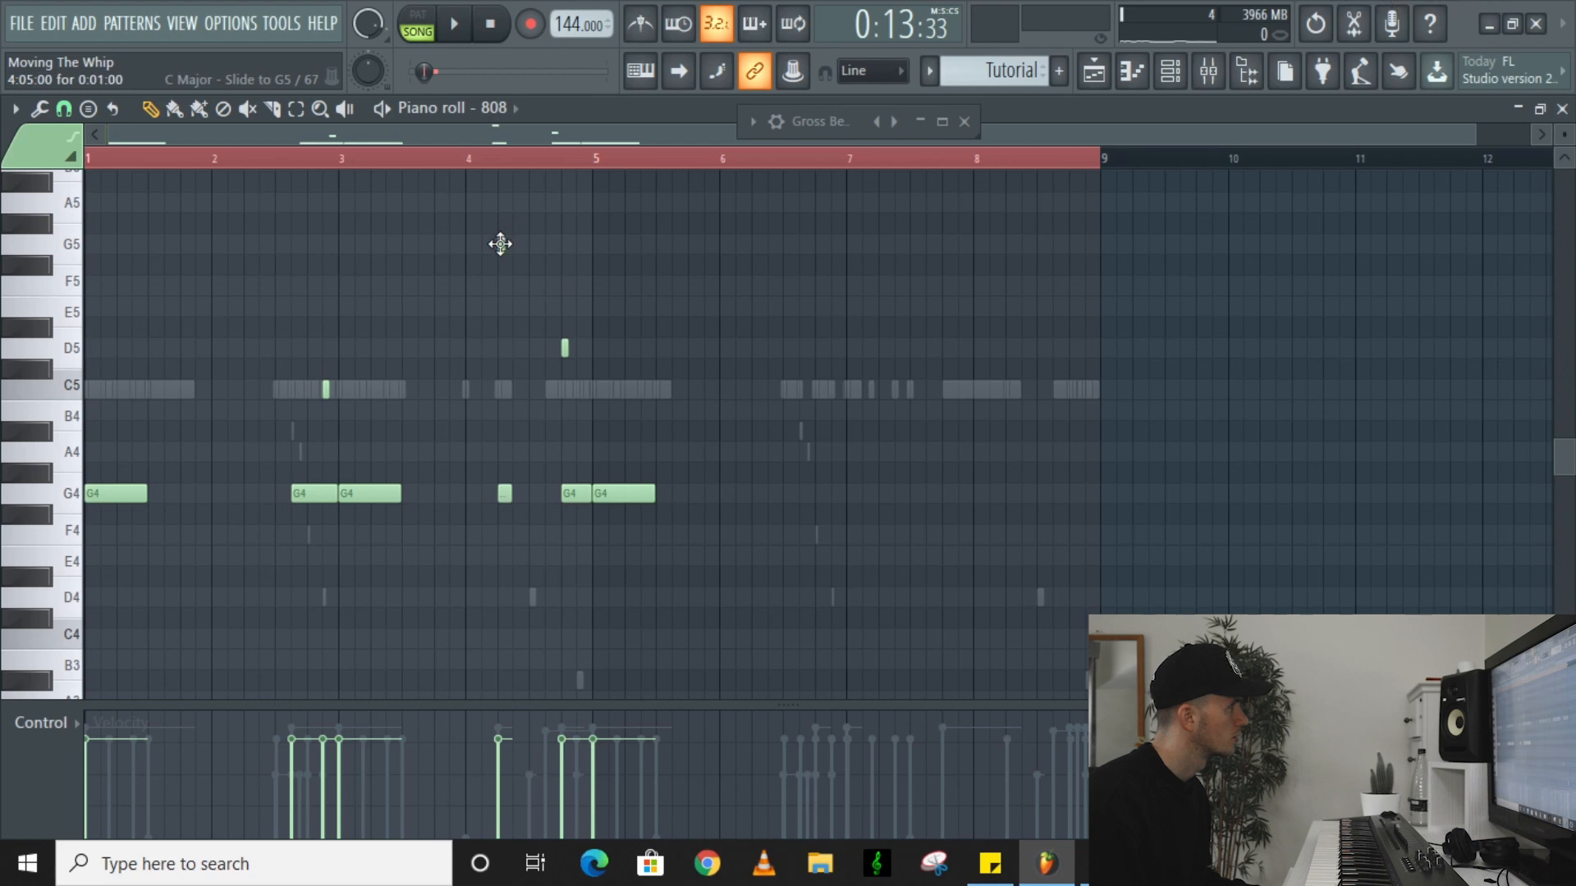
drag(499, 244, 549, 259)
key(space)
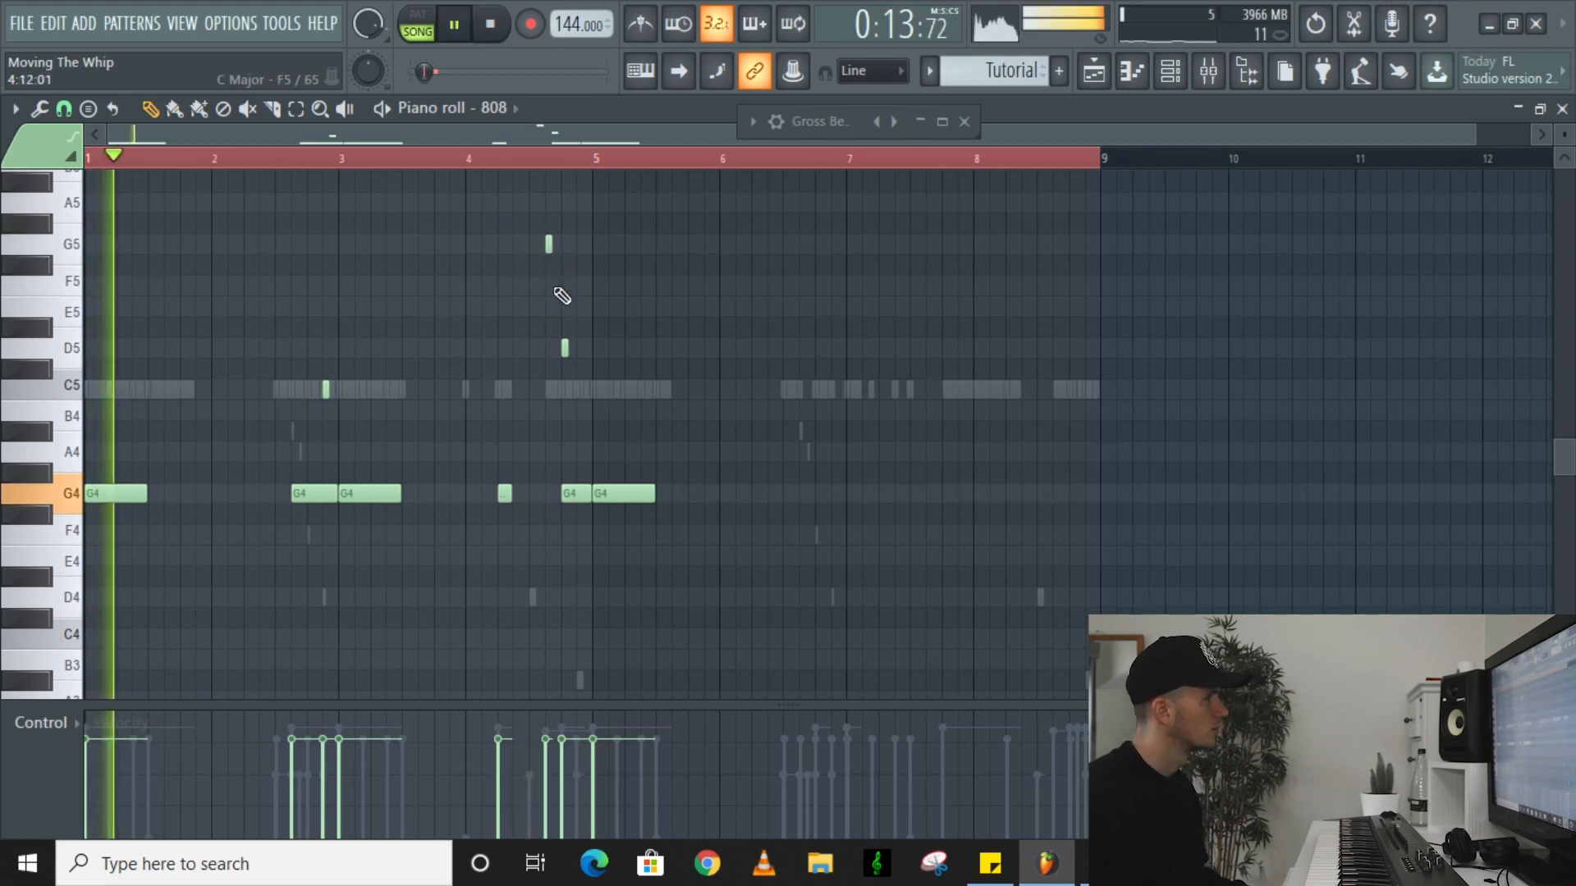
scroll(582, 493, up, 1)
scroll(581, 493, up, 1)
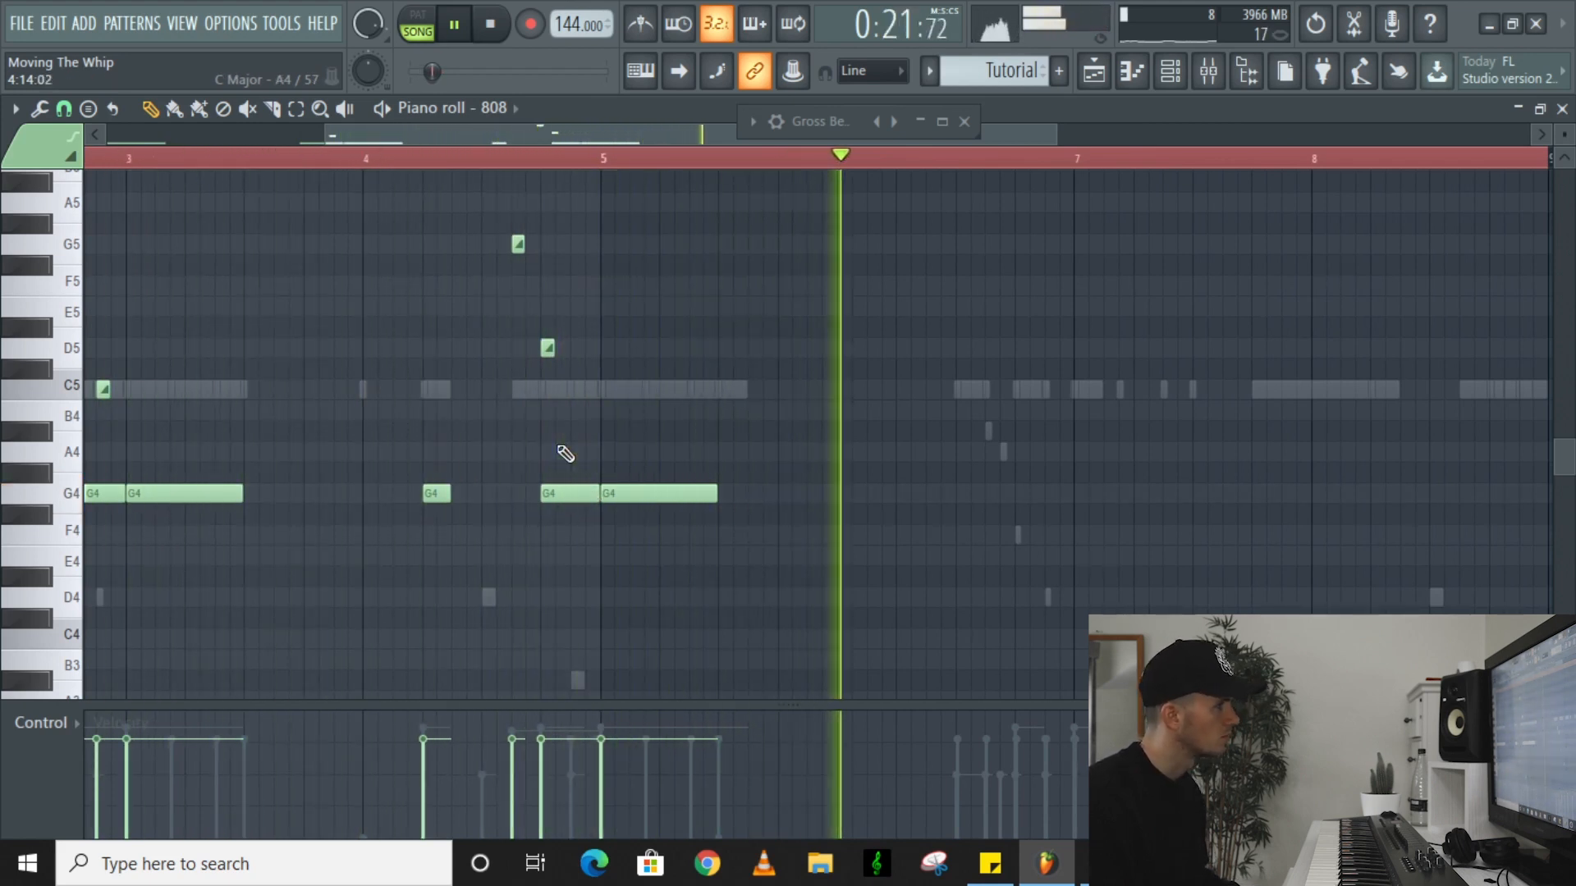
Add G4 808 notes of two steps at step 13 of bar 6, one step at step 15, and two steps at the start of bar 7
key(space)
drag(615, 491, 1098, 473)
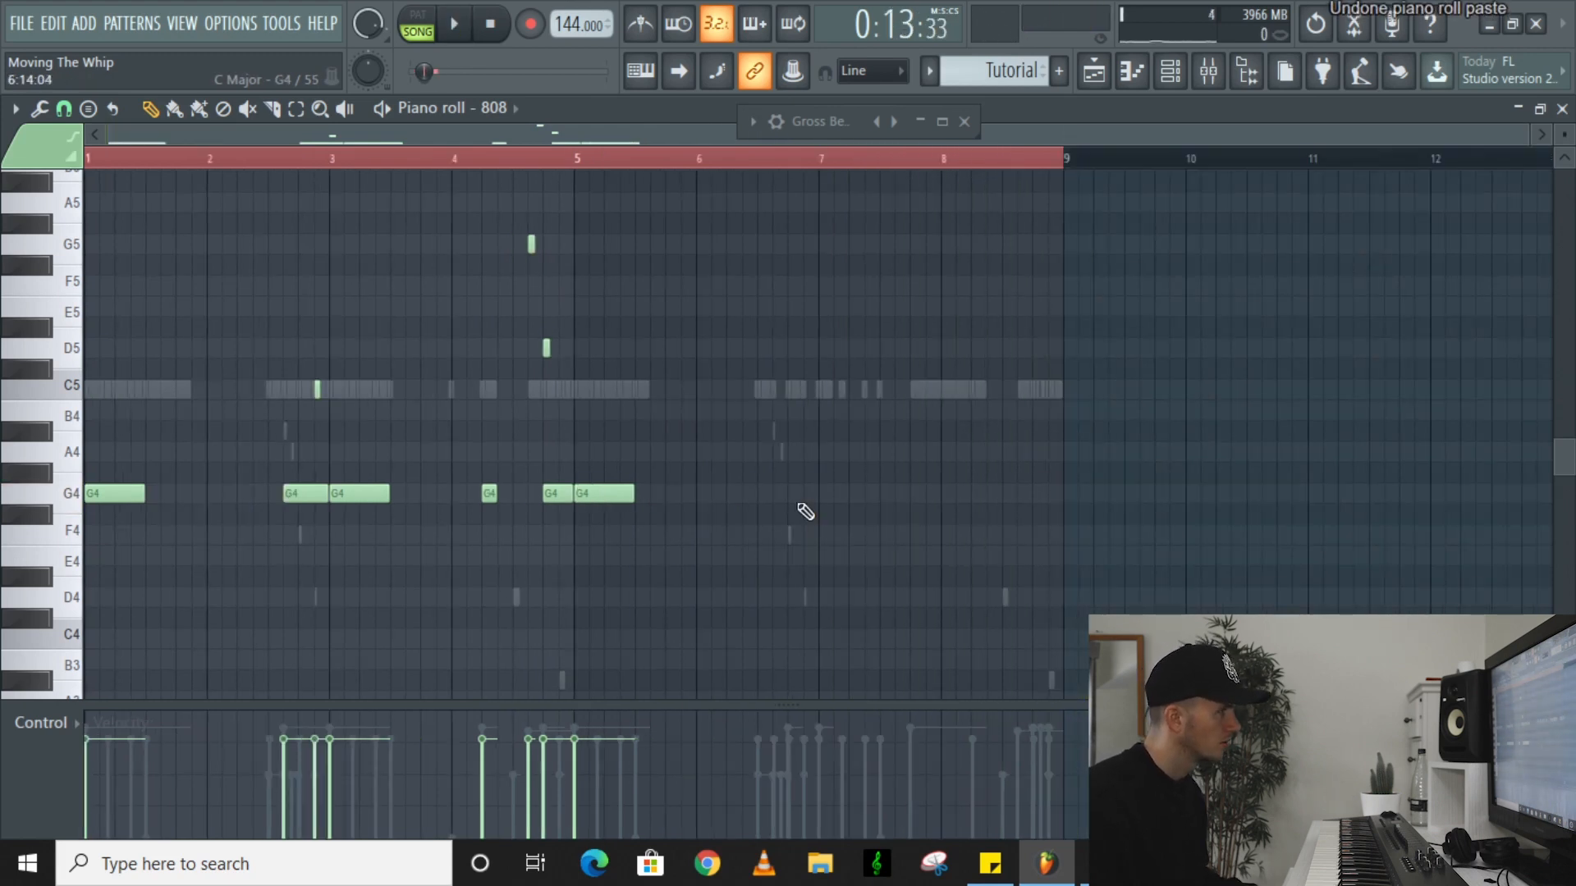
scroll(797, 501, up, 1)
click(791, 497)
click(830, 490)
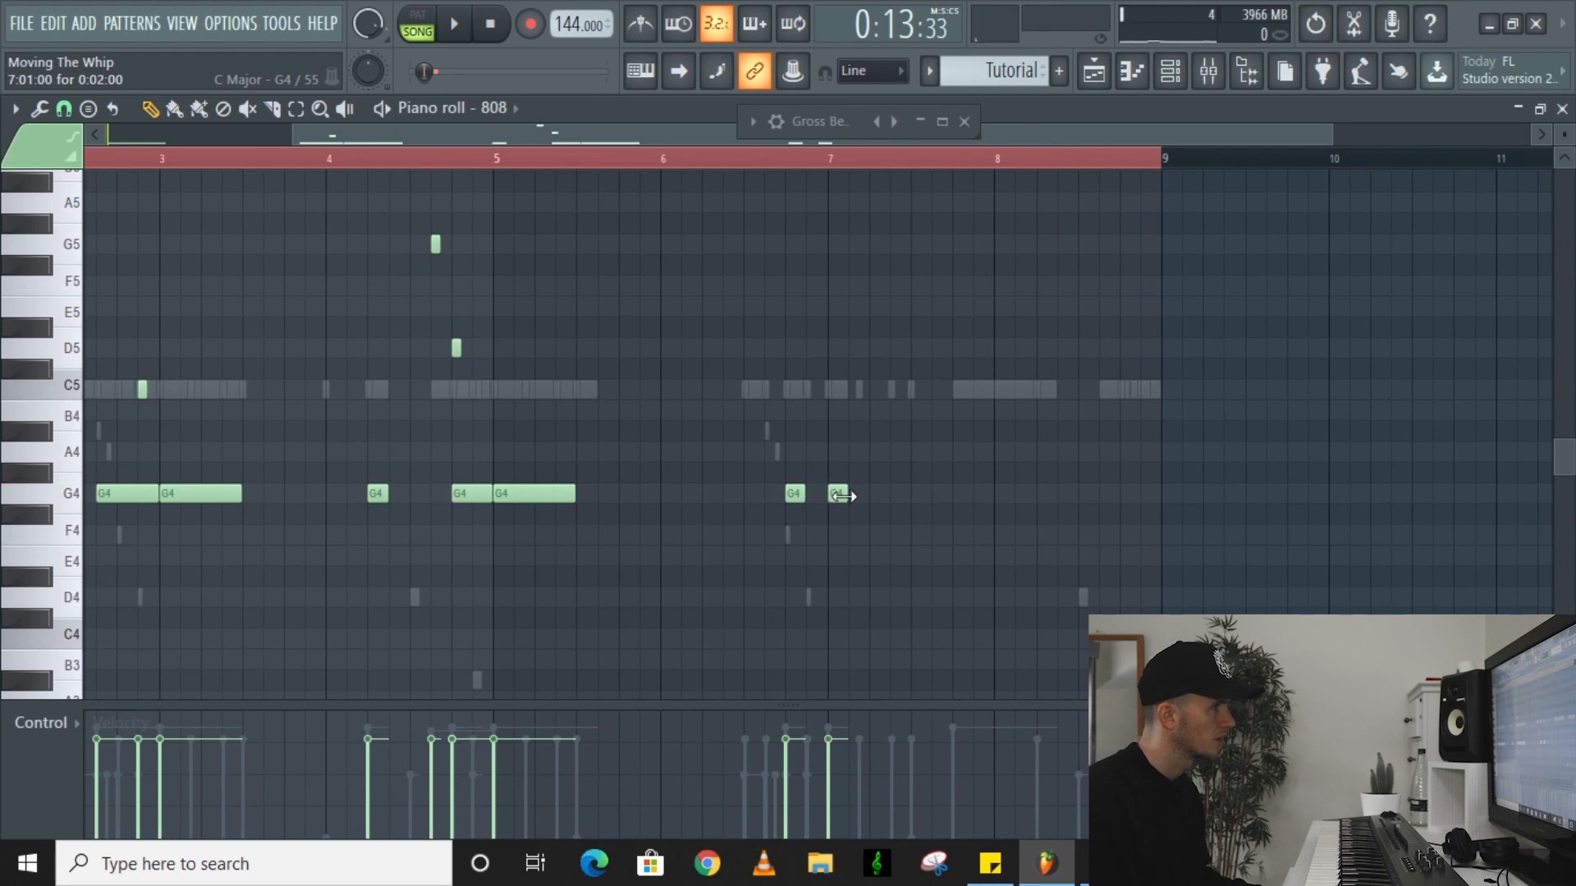
scroll(809, 492, up, 3)
drag(796, 492, 810, 492)
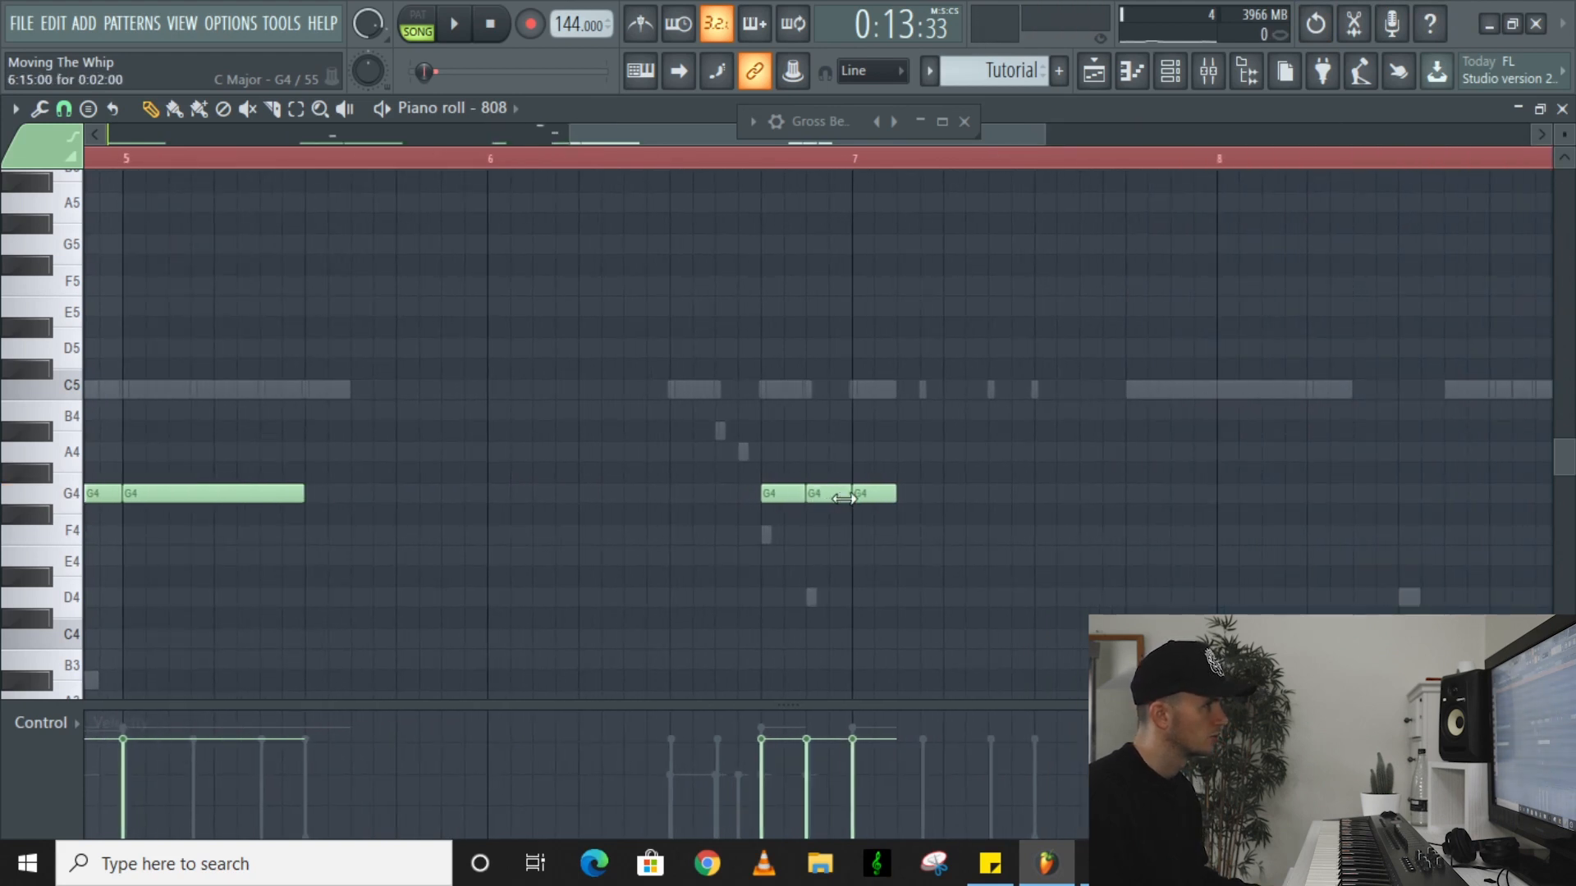
scroll(707, 423, down, 3)
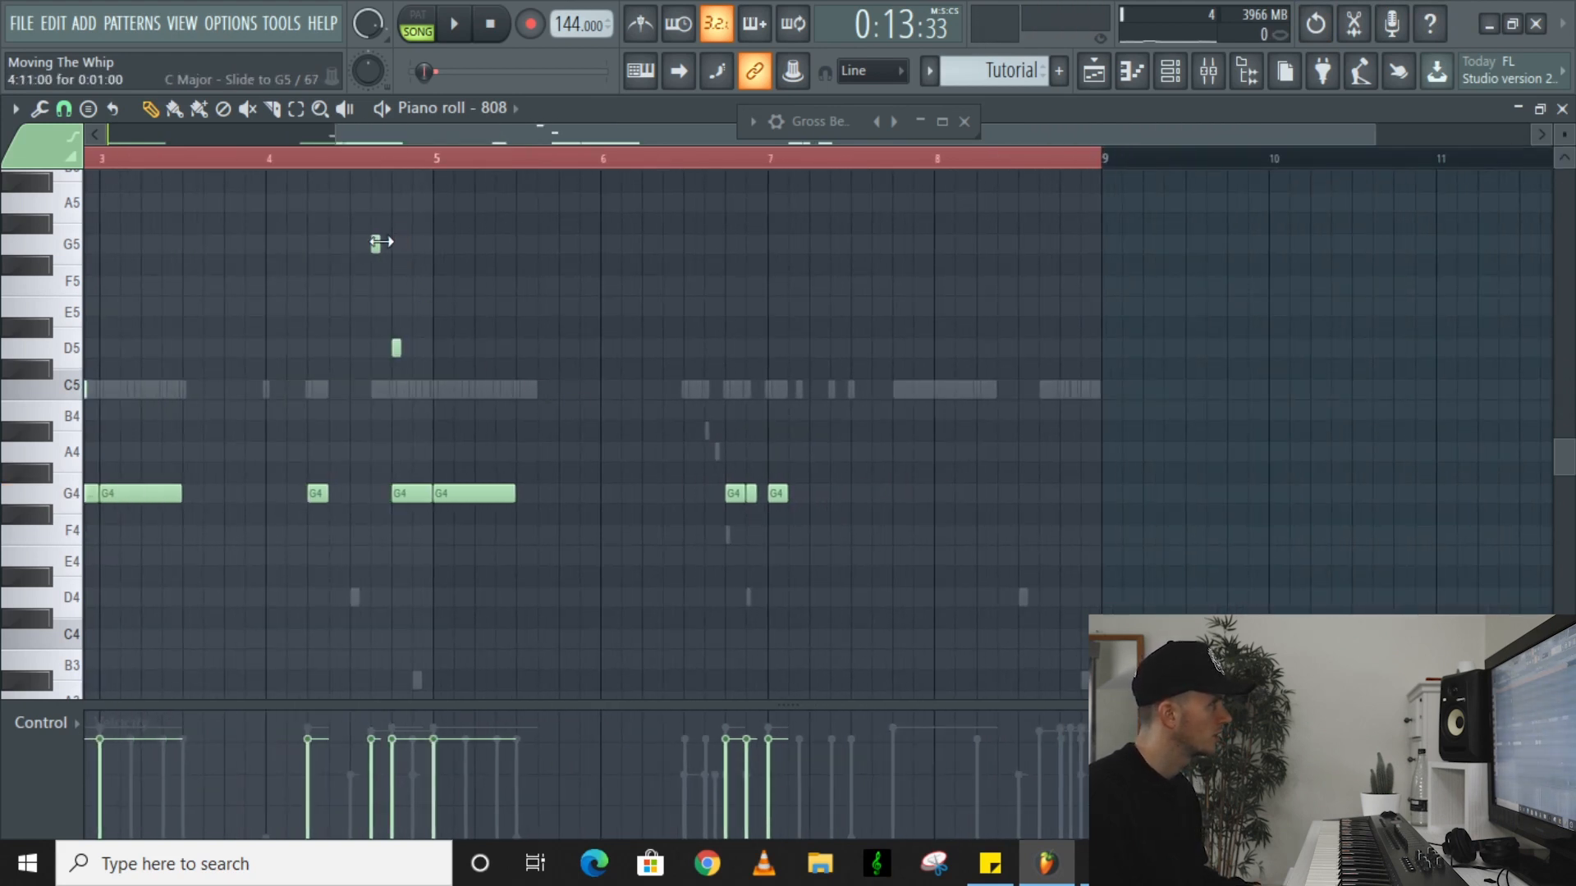
Place a G5 slide note at step 15 of bar 6, shorten it to half a step using finer snapping, and audition the bassline
click(751, 244)
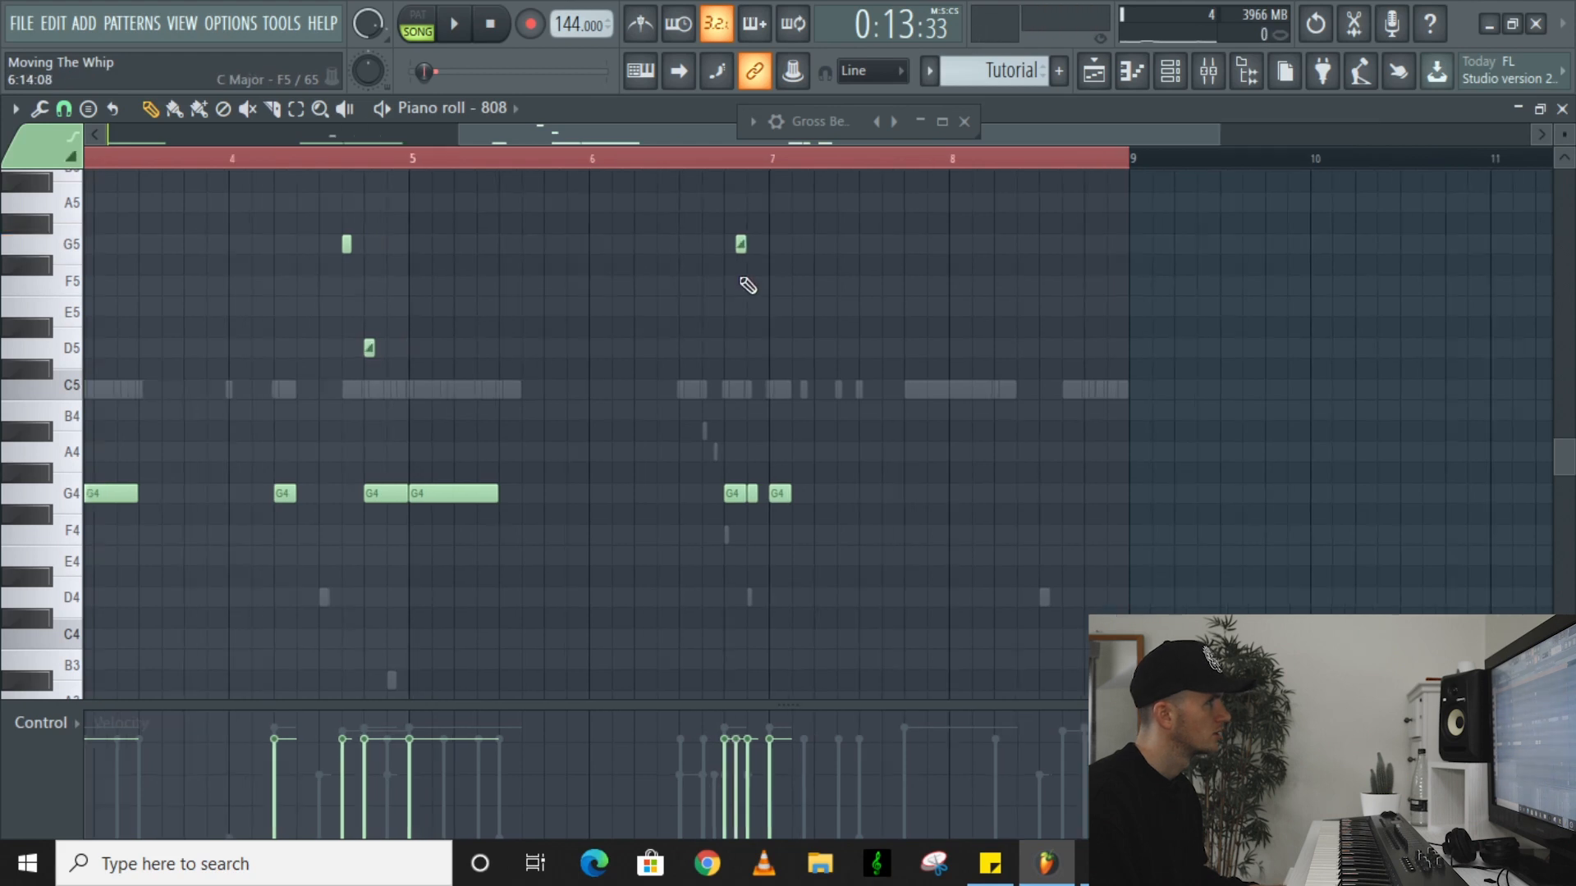
scroll(741, 279, up, 3)
drag(748, 243, 781, 243)
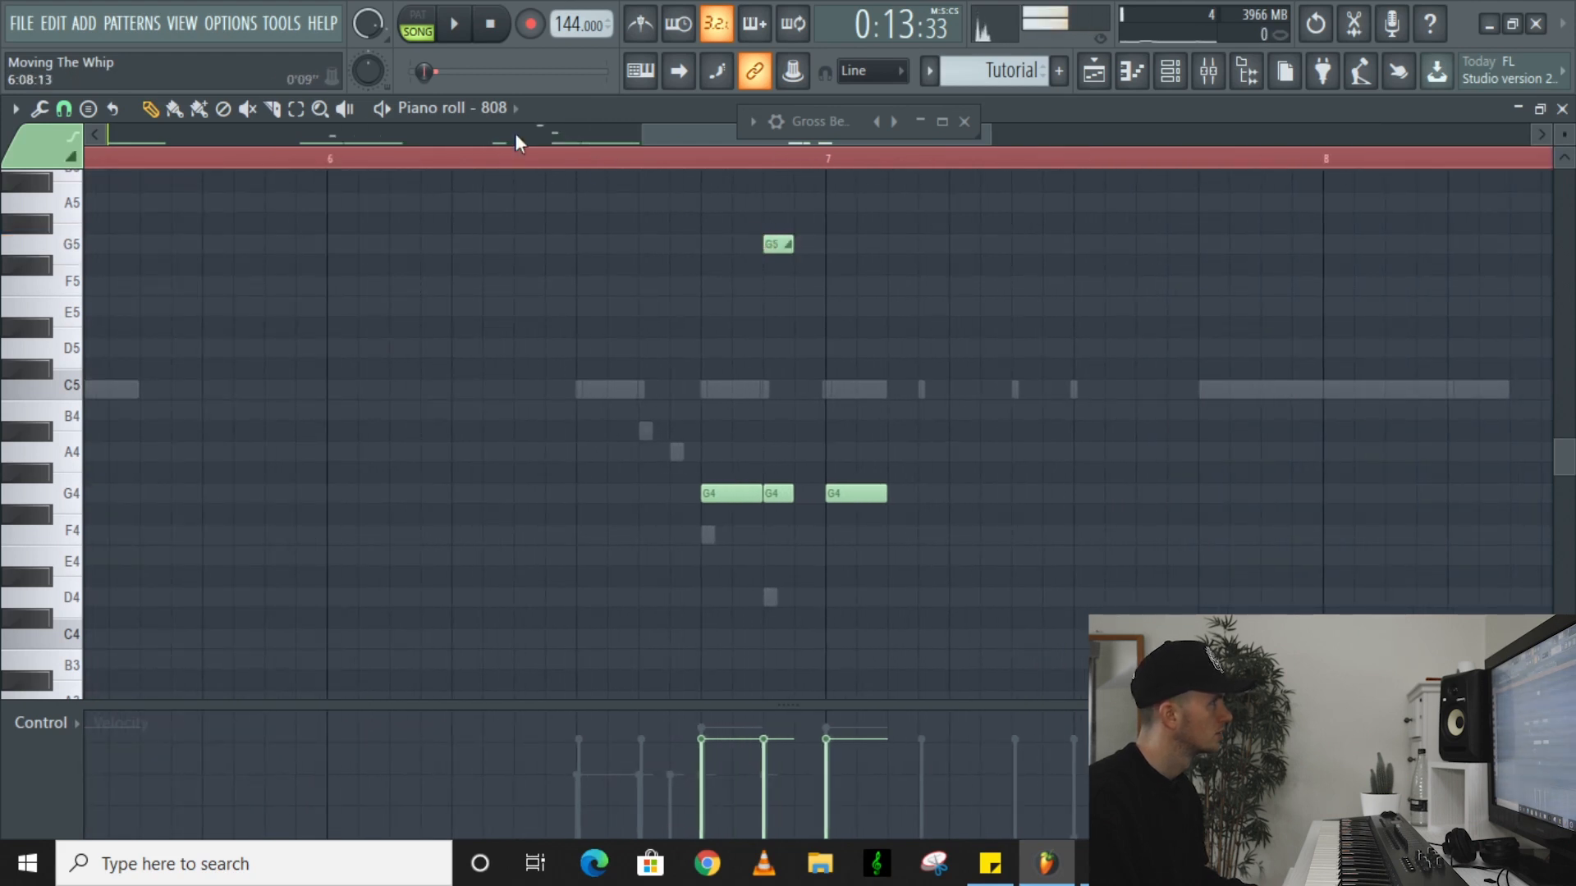
click(63, 108)
click(106, 306)
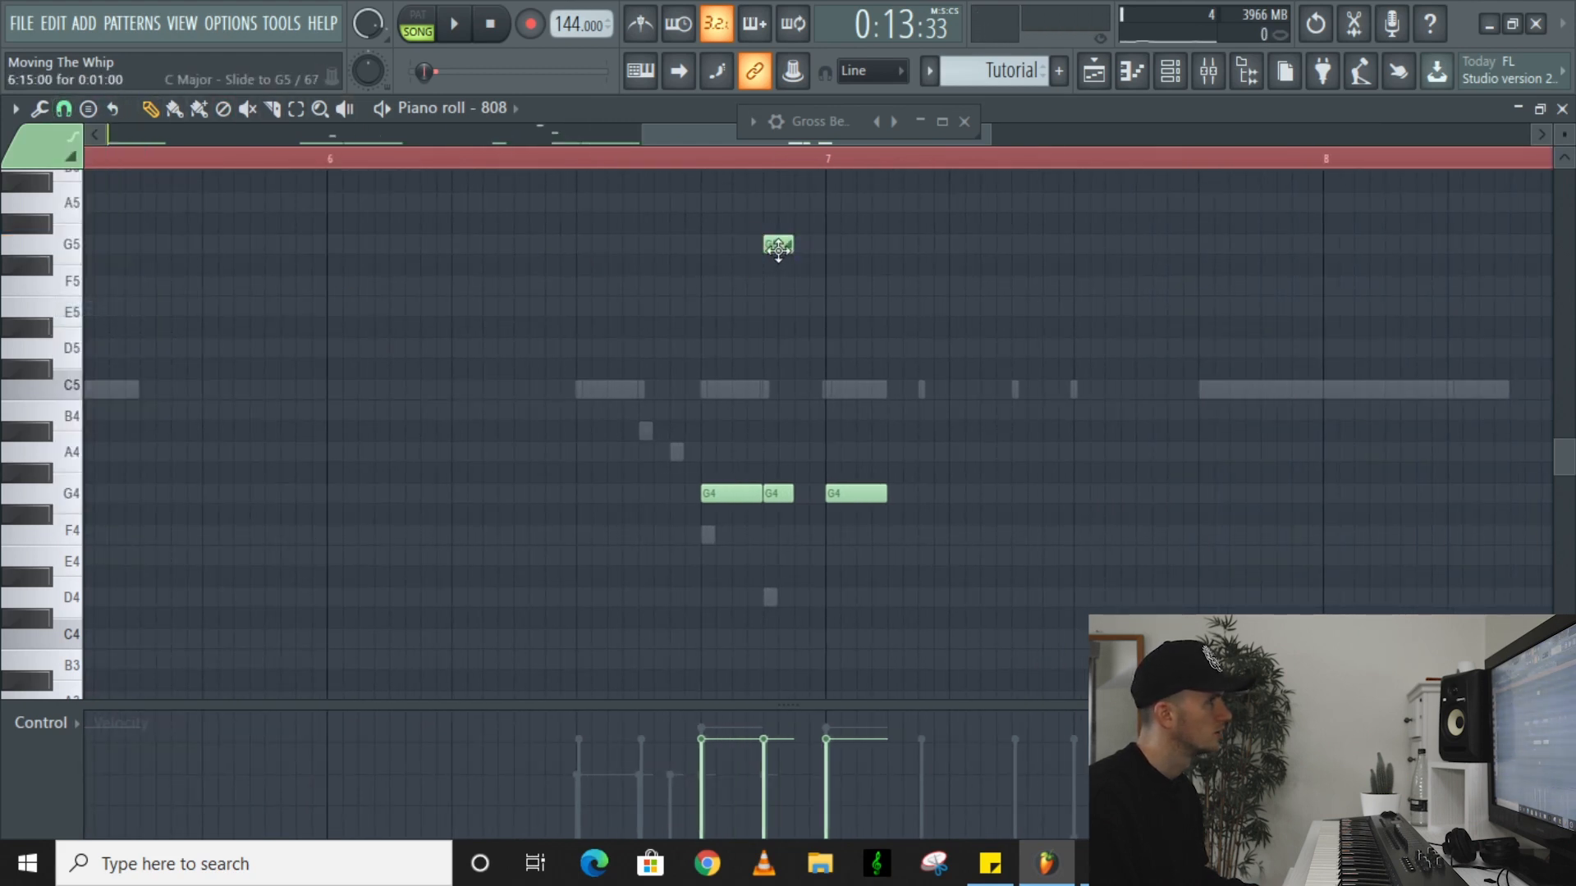
key(space)
scroll(525, 322, down, 2)
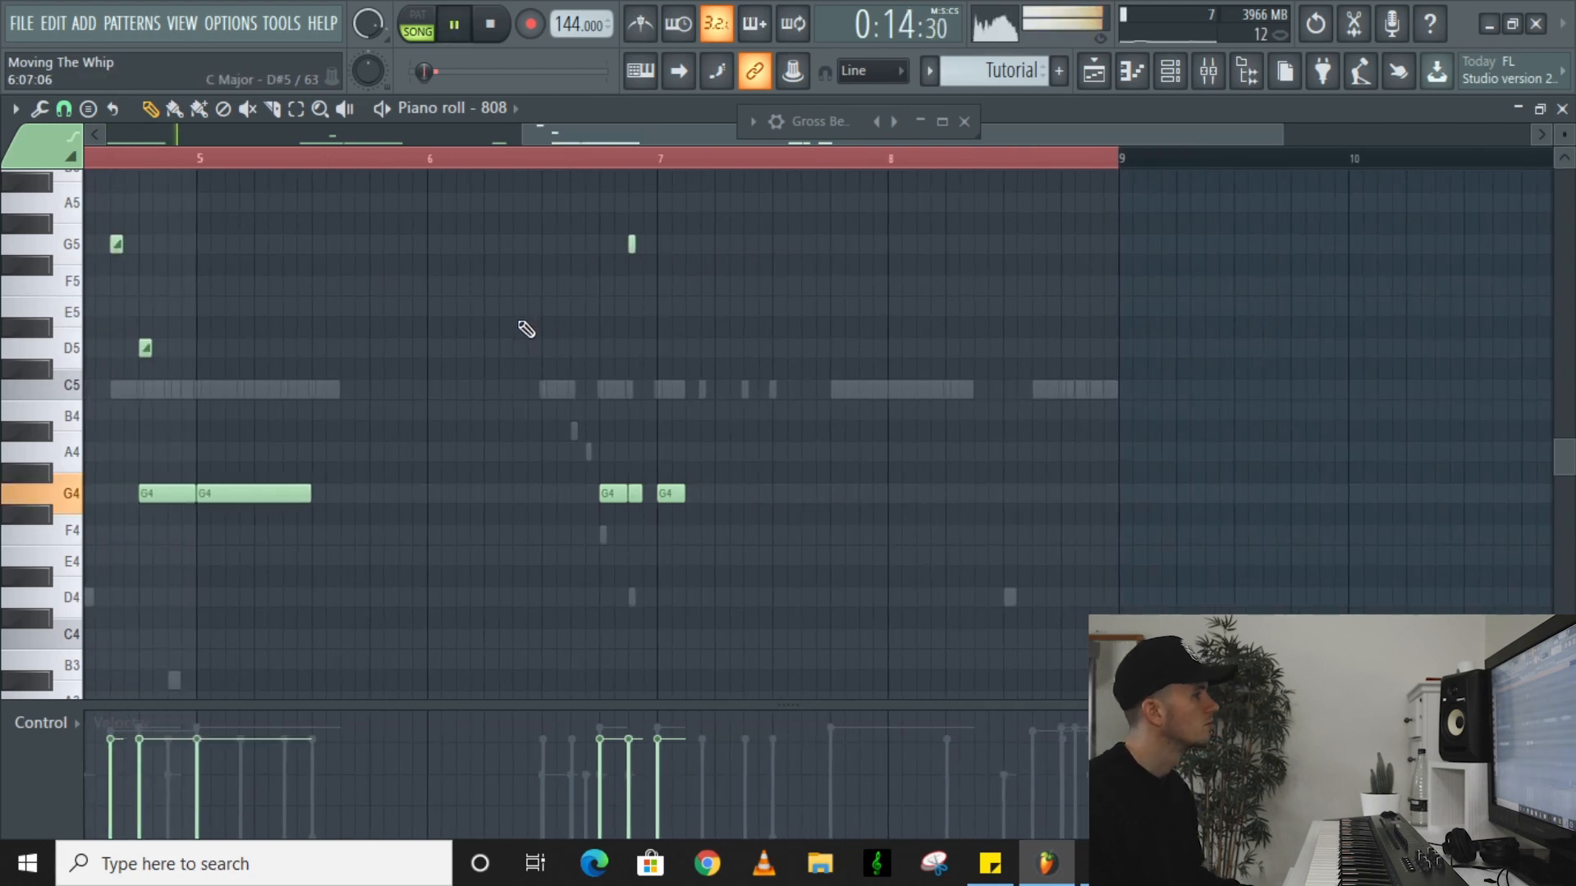
scroll(526, 329, down, 1)
scroll(526, 330, down, 1)
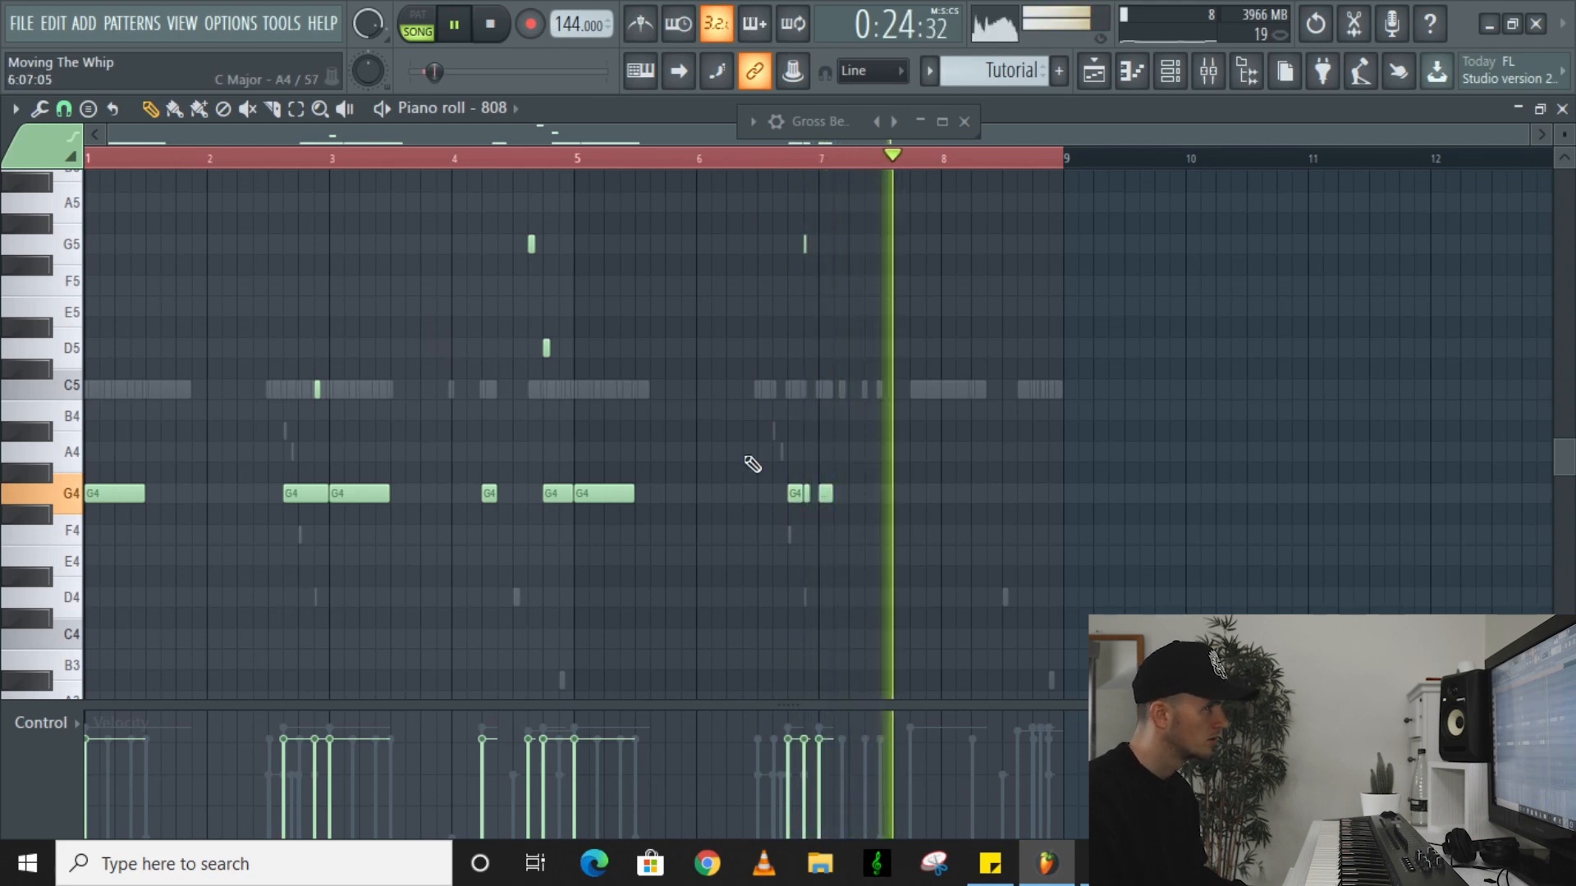
Add a twelve-step G4 note from step 13 of bar 7, keep the two-step G4 note at bar 7's start, and audition from bar 6
key(space)
key(space)
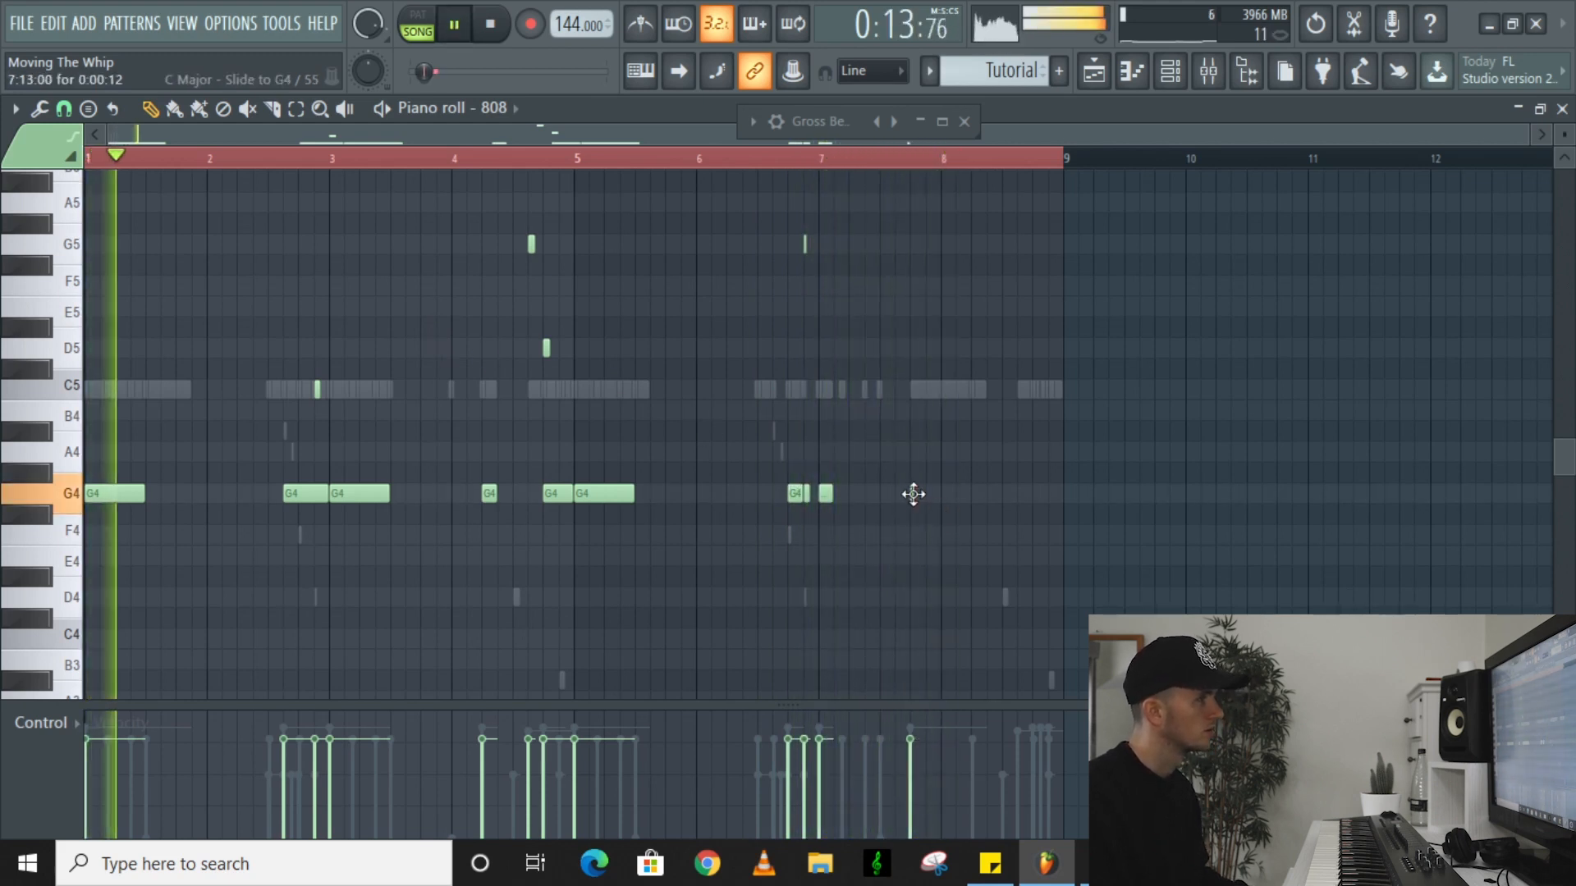
key(space)
drag(825, 492, 917, 496)
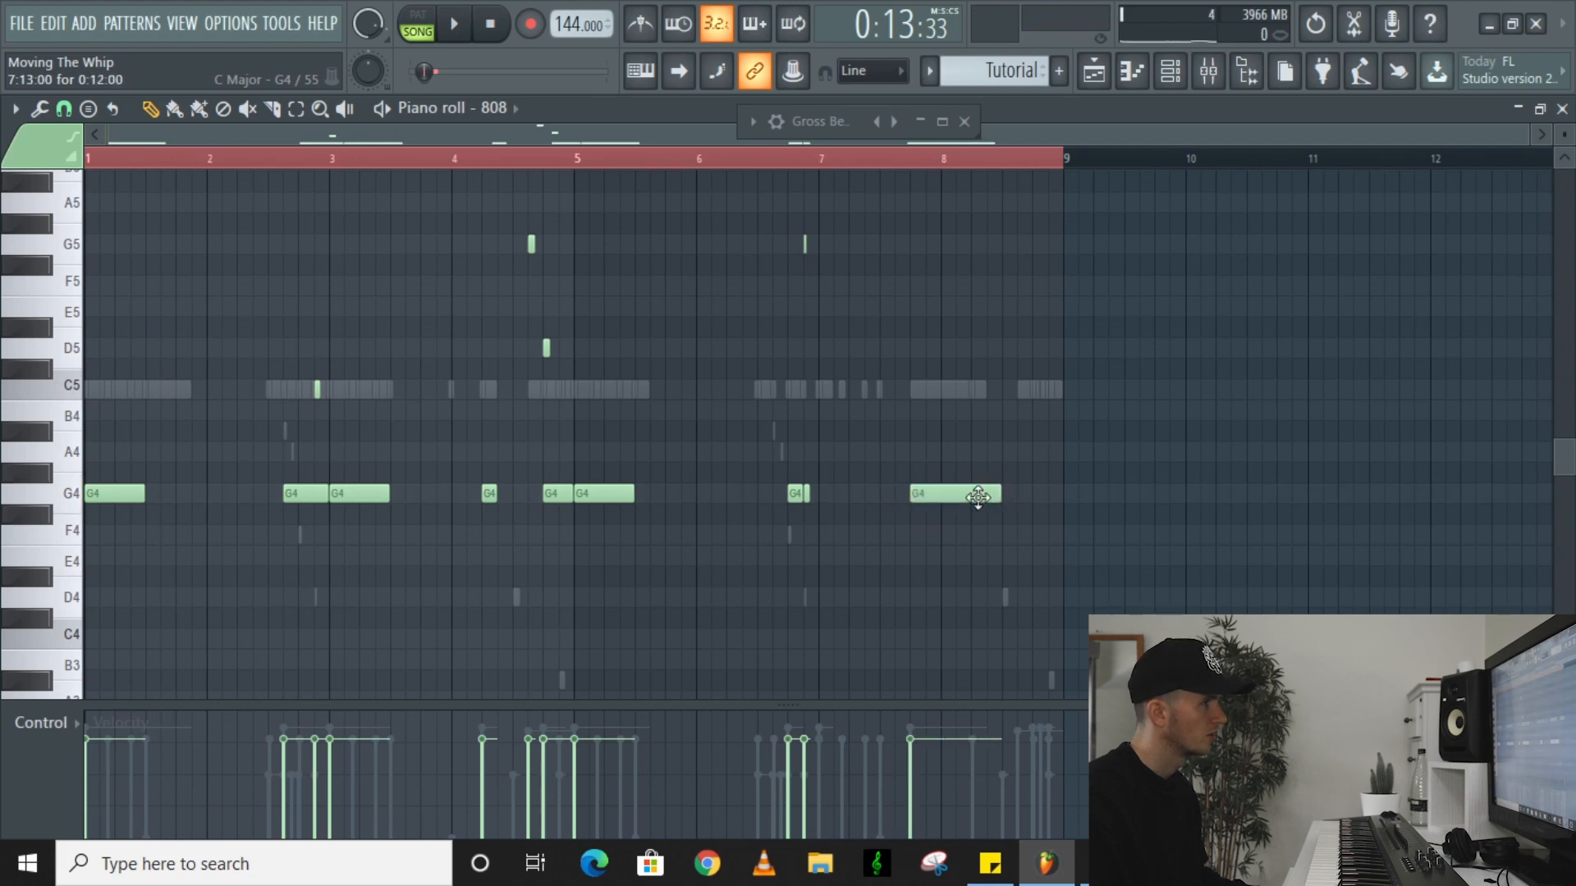
click(829, 497)
key(space)
click(767, 156)
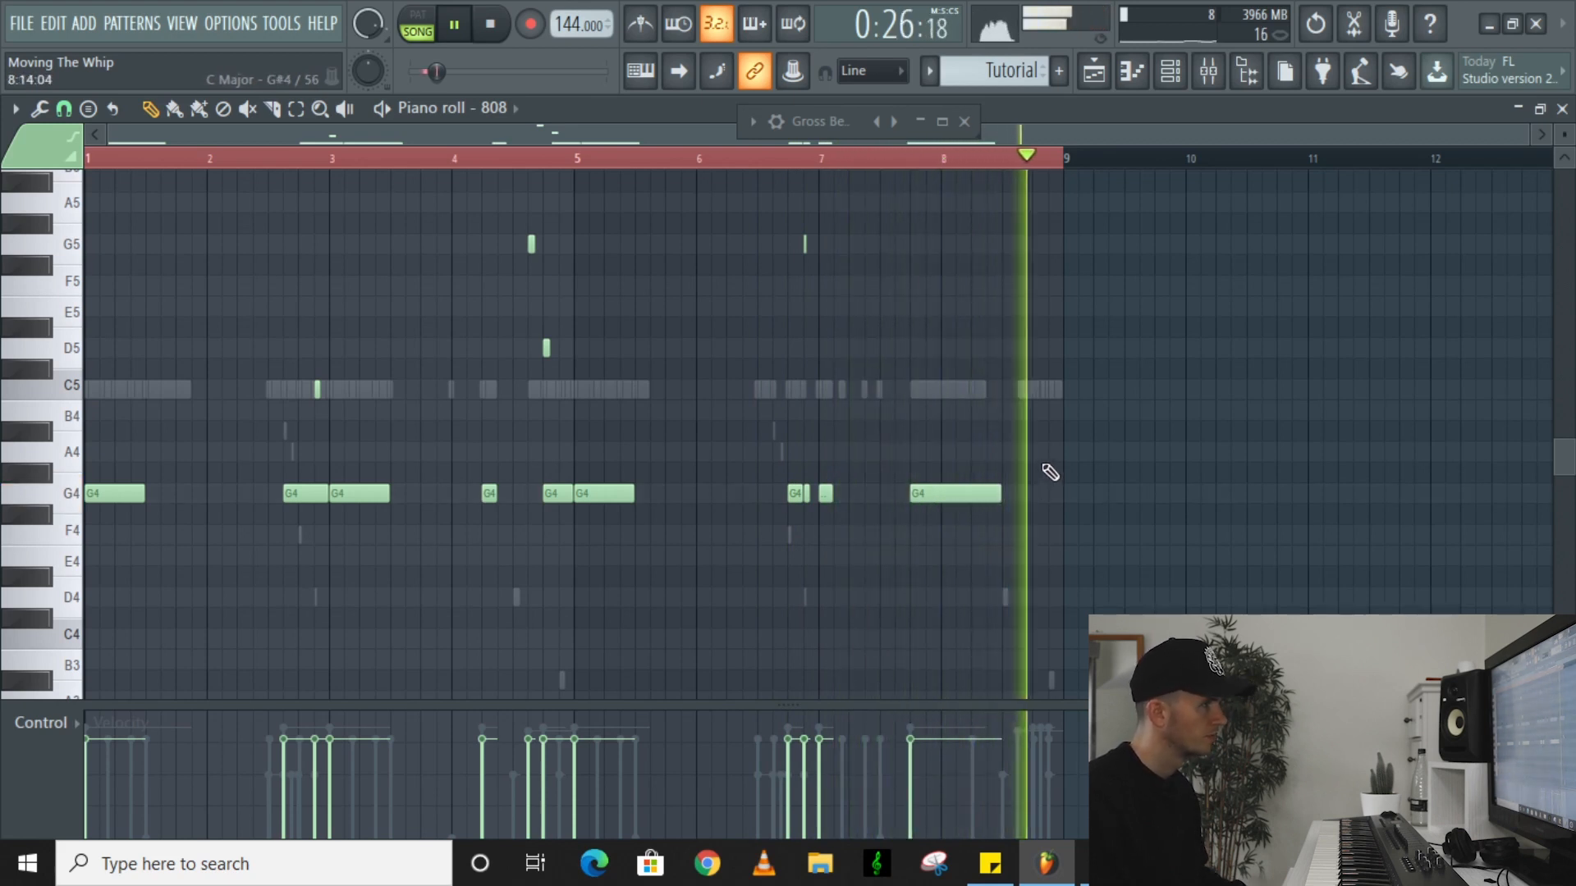
key(space)
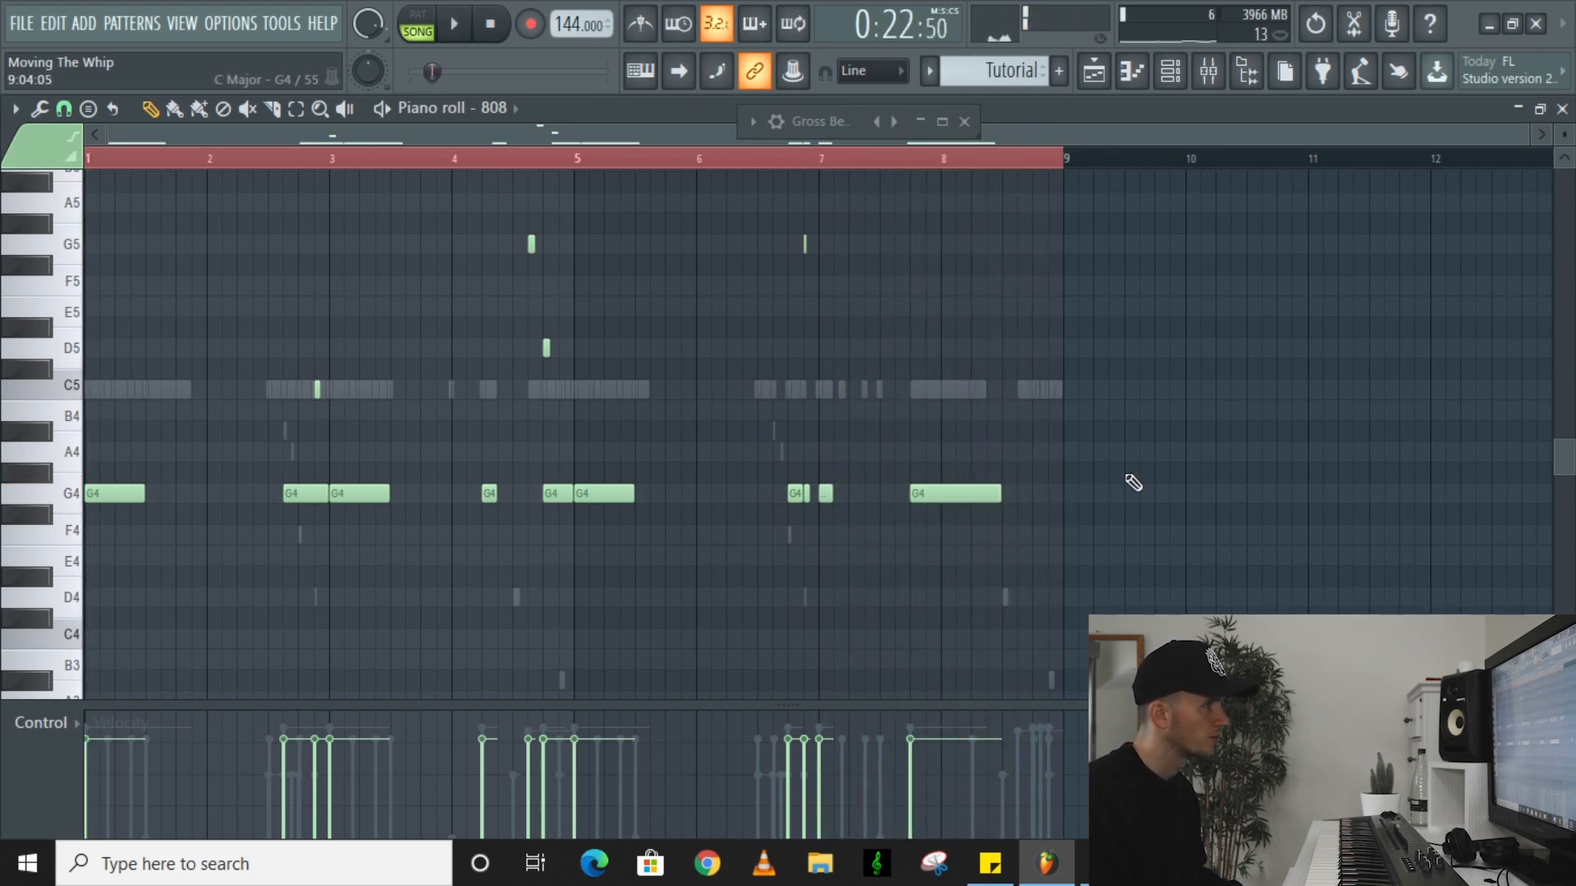
Add three consecutive one-step G4 808 notes at steps 13, 14 and 15 of bar 8
key(space)
click(1036, 493)
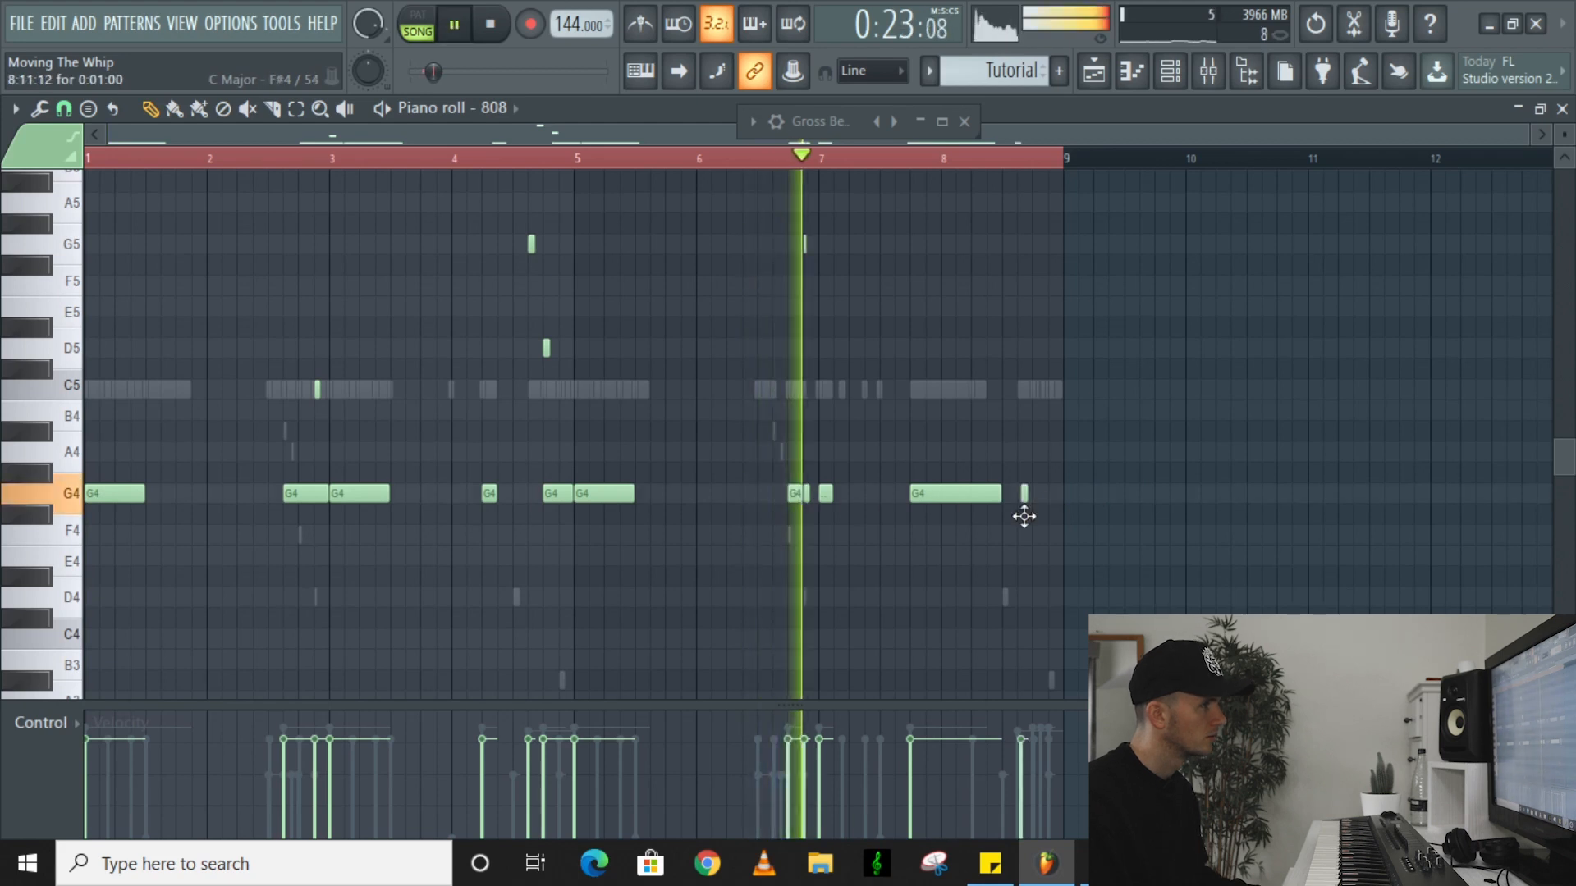
click(1044, 496)
click(1051, 495)
key(space)
Add half-step G5 slide notes at steps 14 and 15 of bar 8 and audition the bassline
click(805, 242)
click(1034, 244)
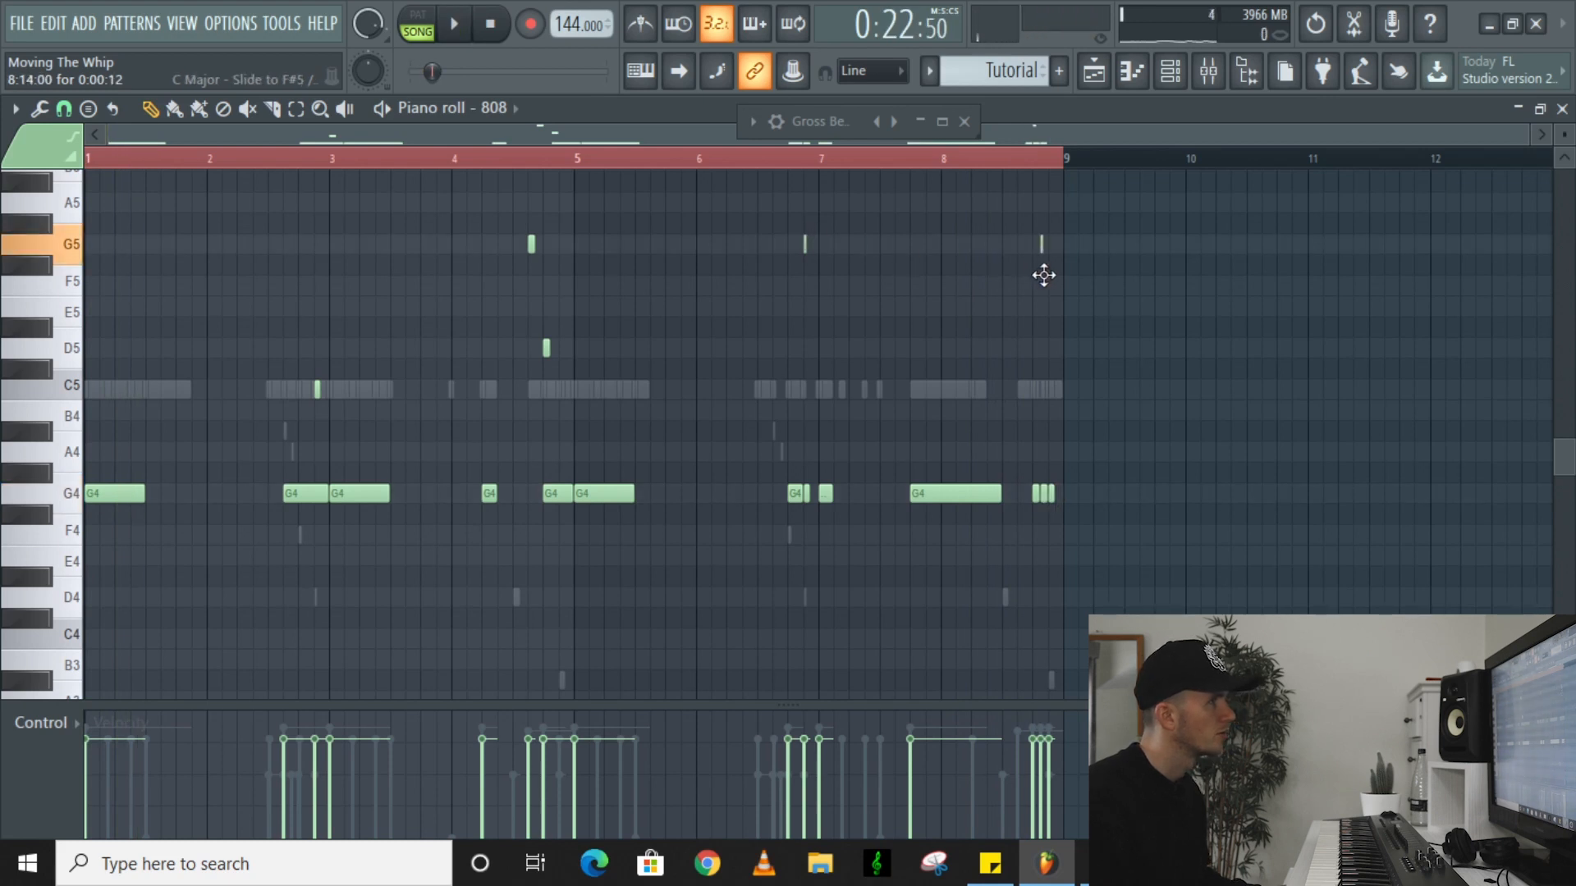
right_click(1050, 245)
key(space)
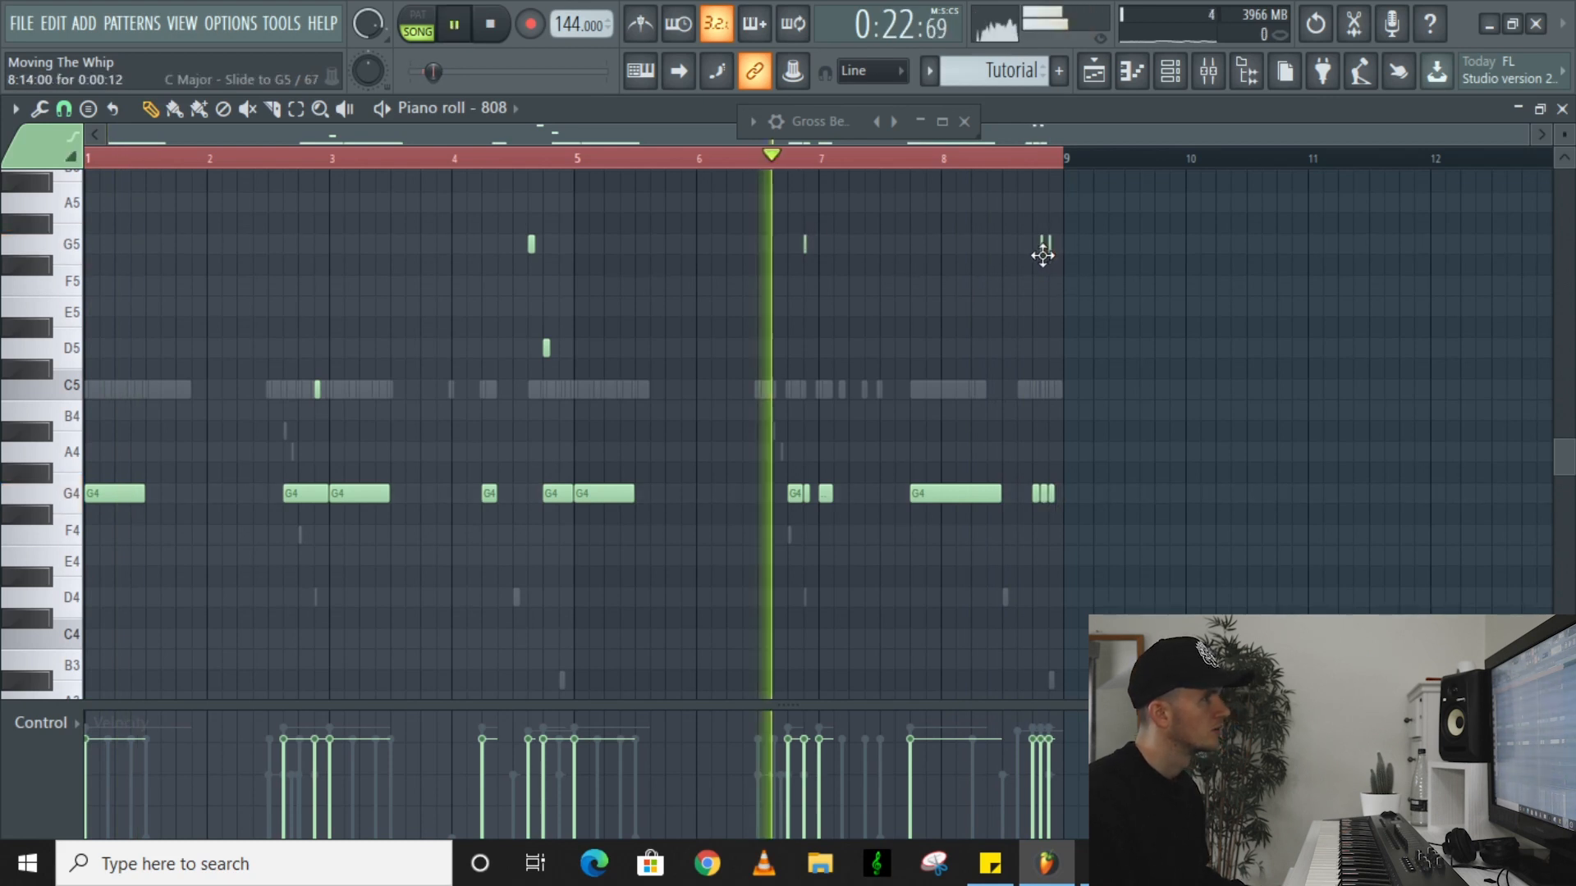
scroll(1045, 261, up, 5)
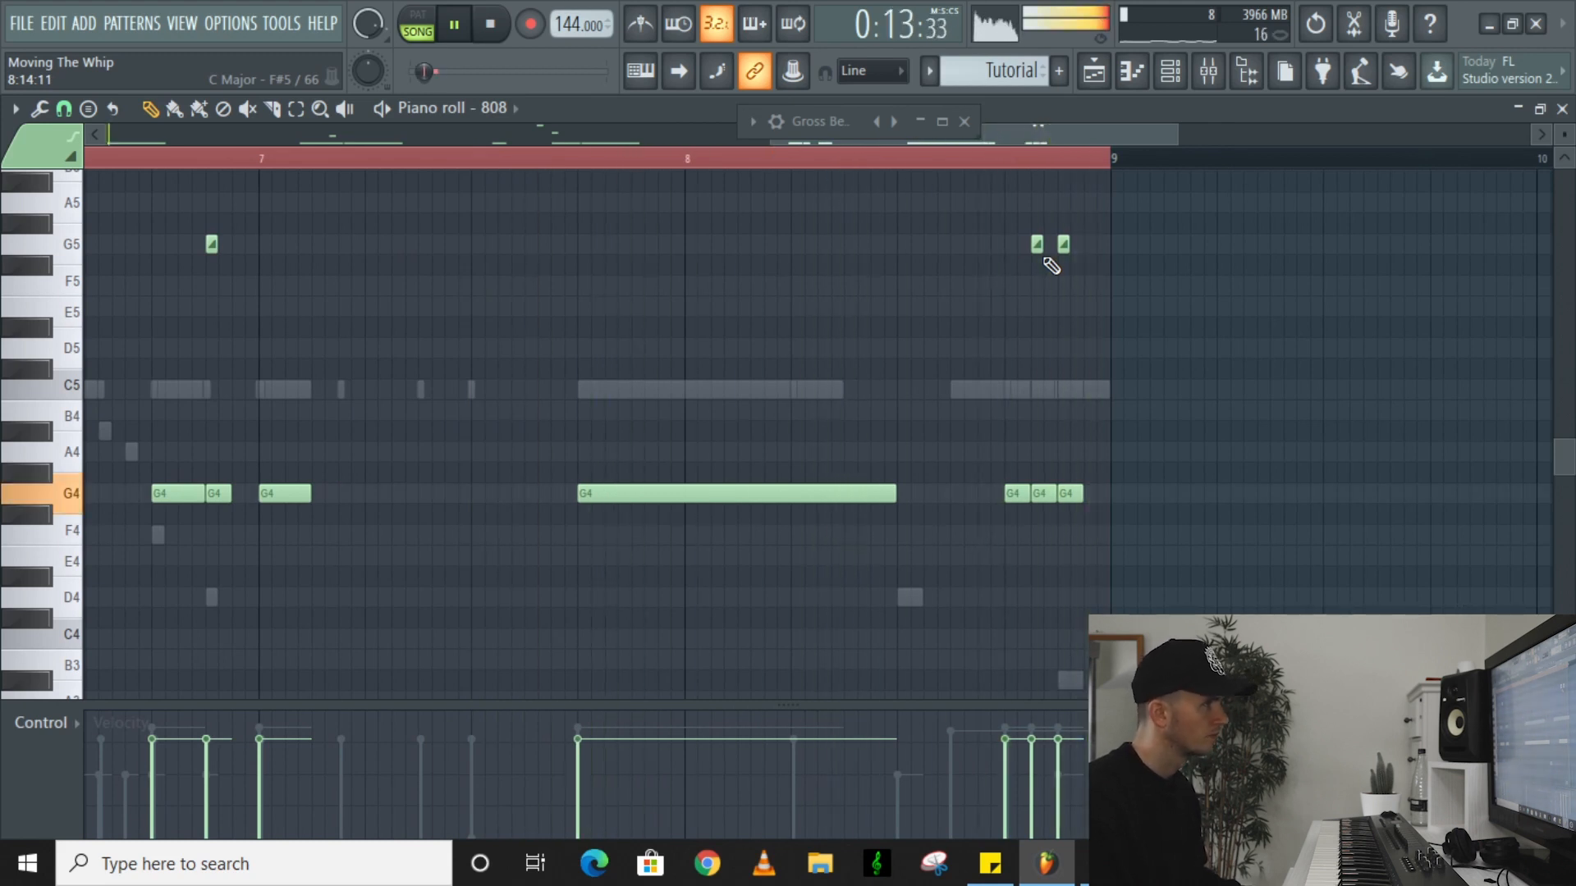
scroll(1047, 266, down, 5)
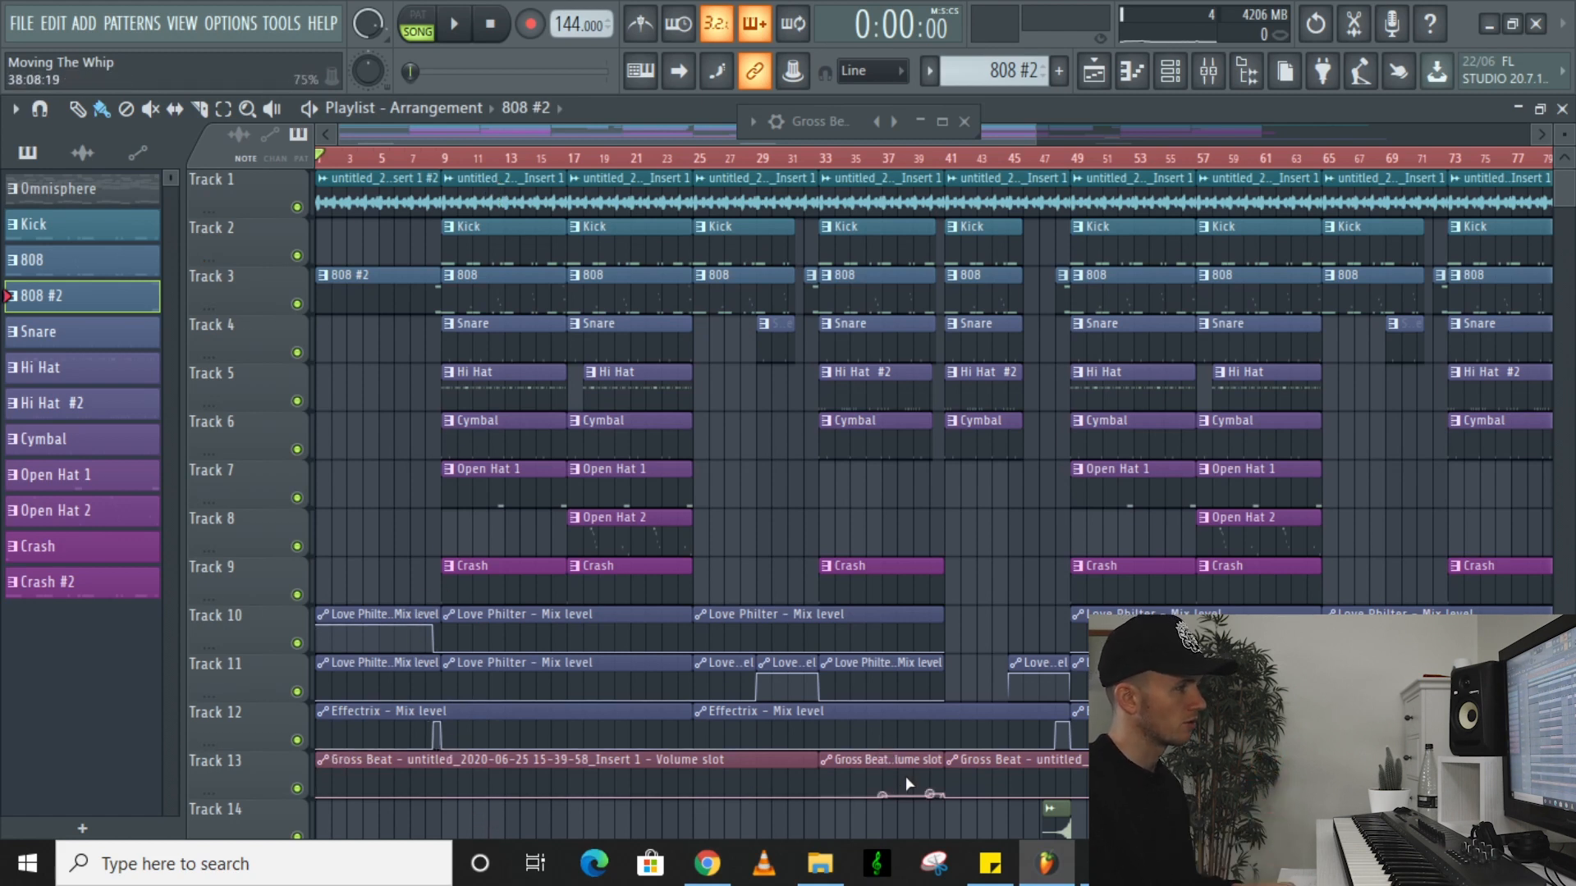
Examine the Effectrix, Gross Beat and HalfTime automation clips and the full track arrangement in the playlist
scroll(905, 774, up, 4)
scroll(903, 749, down, 5)
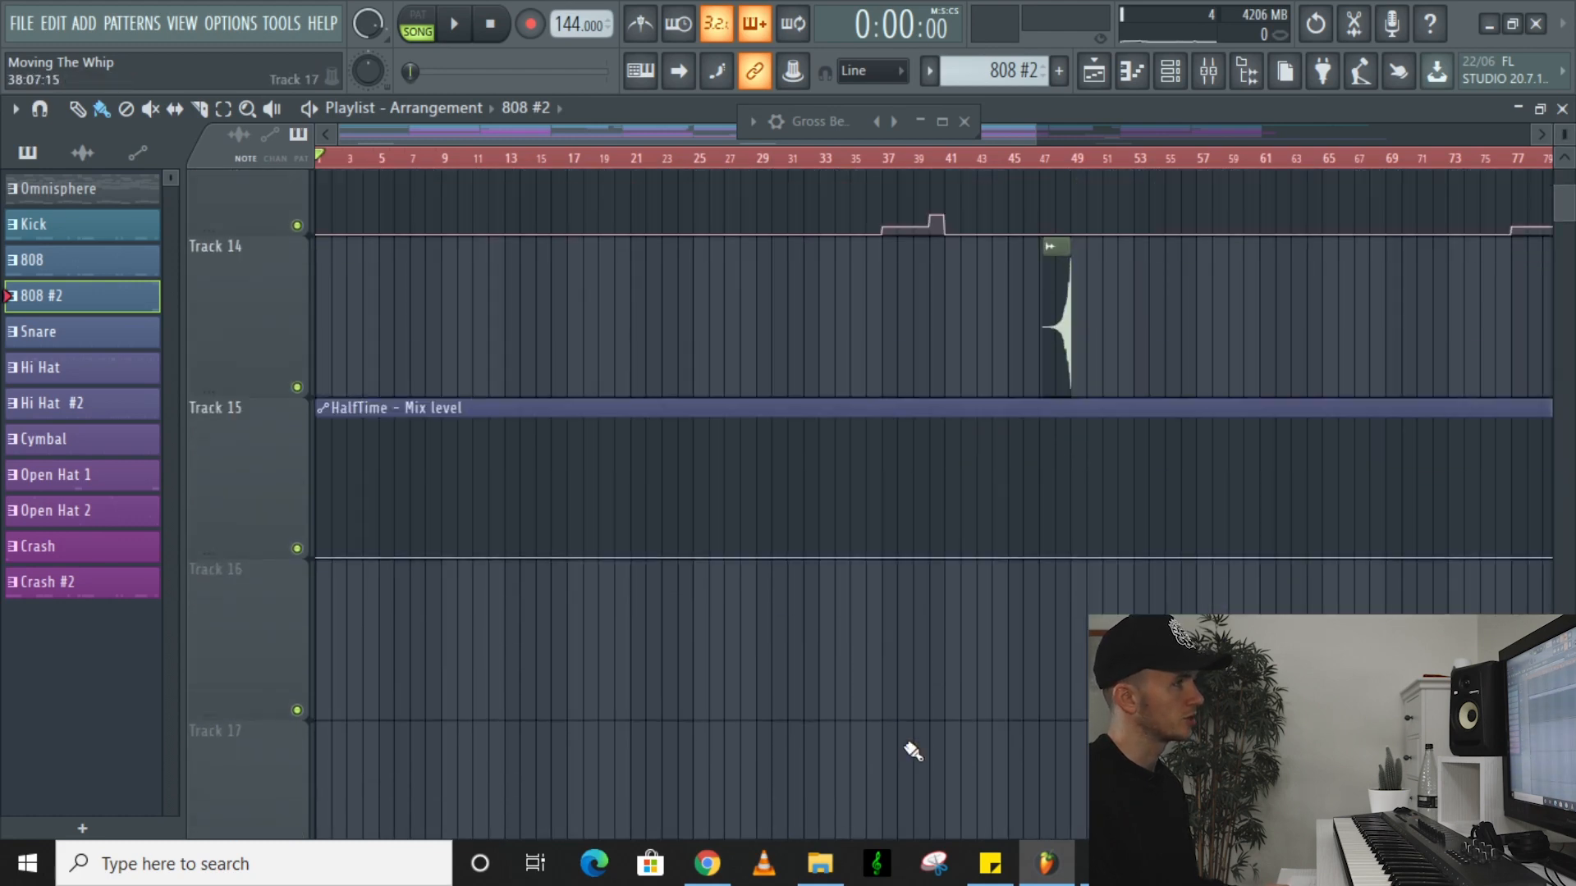
scroll(903, 749, up, 3)
ctrl+scroll(894, 563, up, 3)
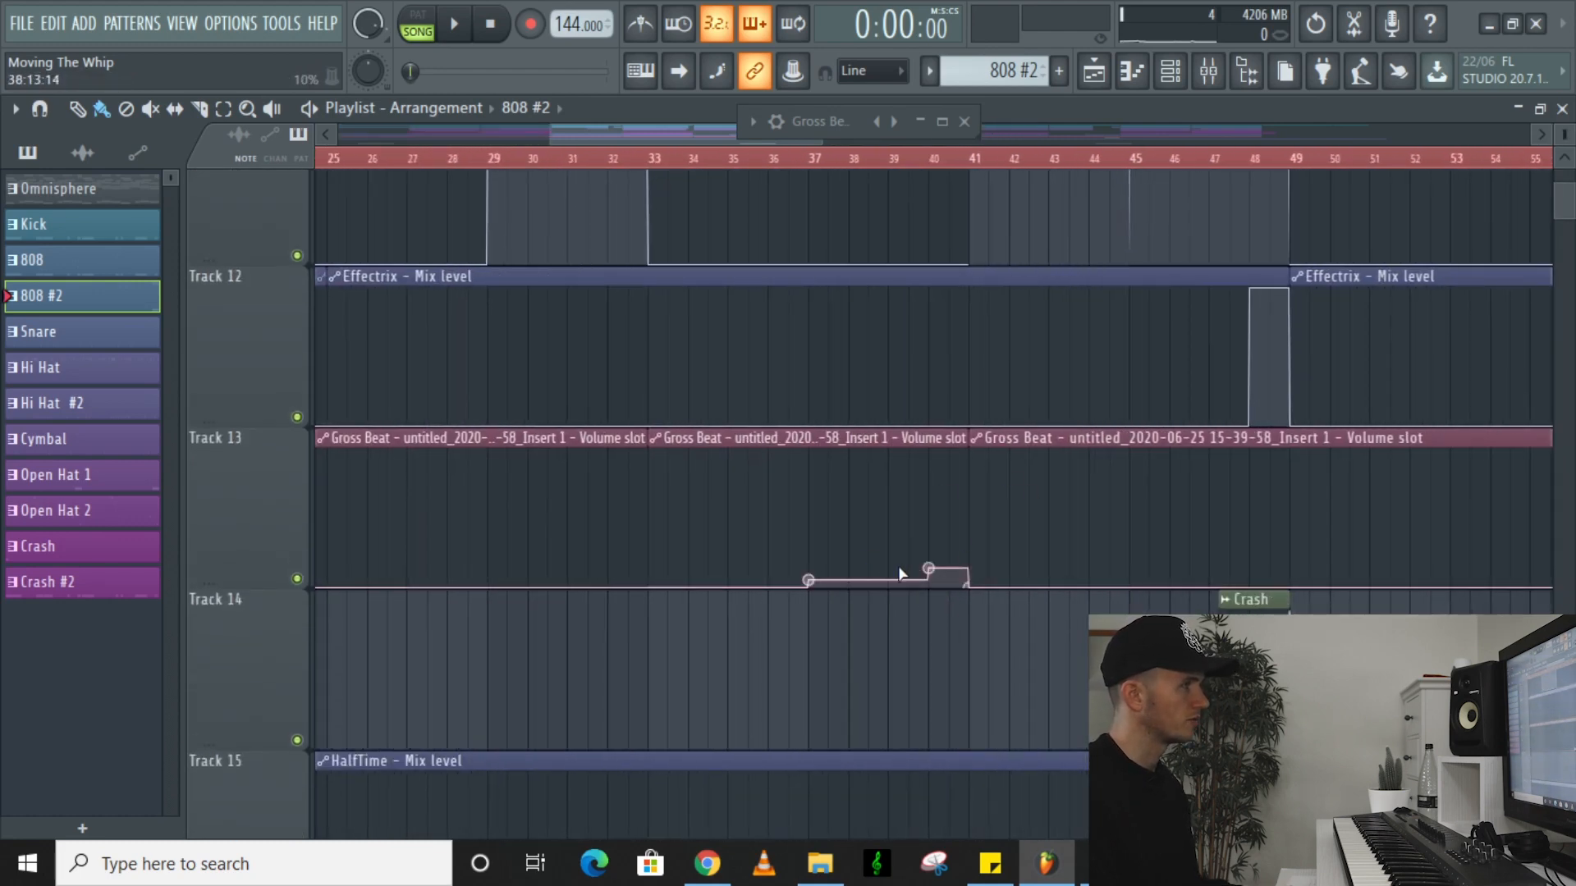
ctrl+scroll(789, 490, down, 3)
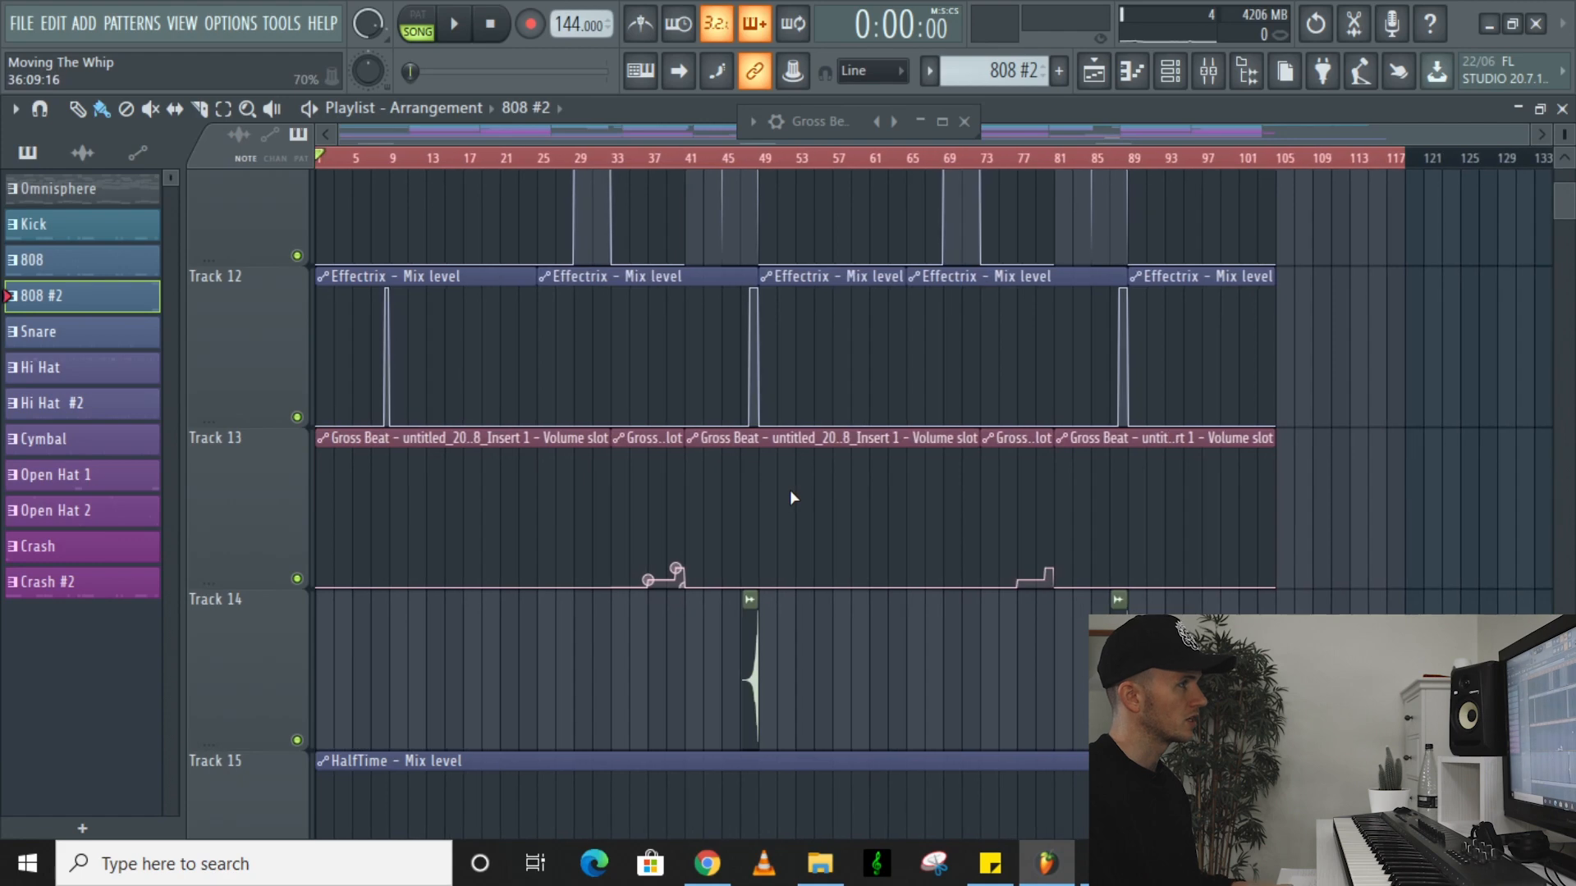
ctrl+scroll(692, 383, down, 2)
scroll(693, 382, up, 5)
scroll(693, 382, up, 3)
alt+scroll(693, 383, down, 4)
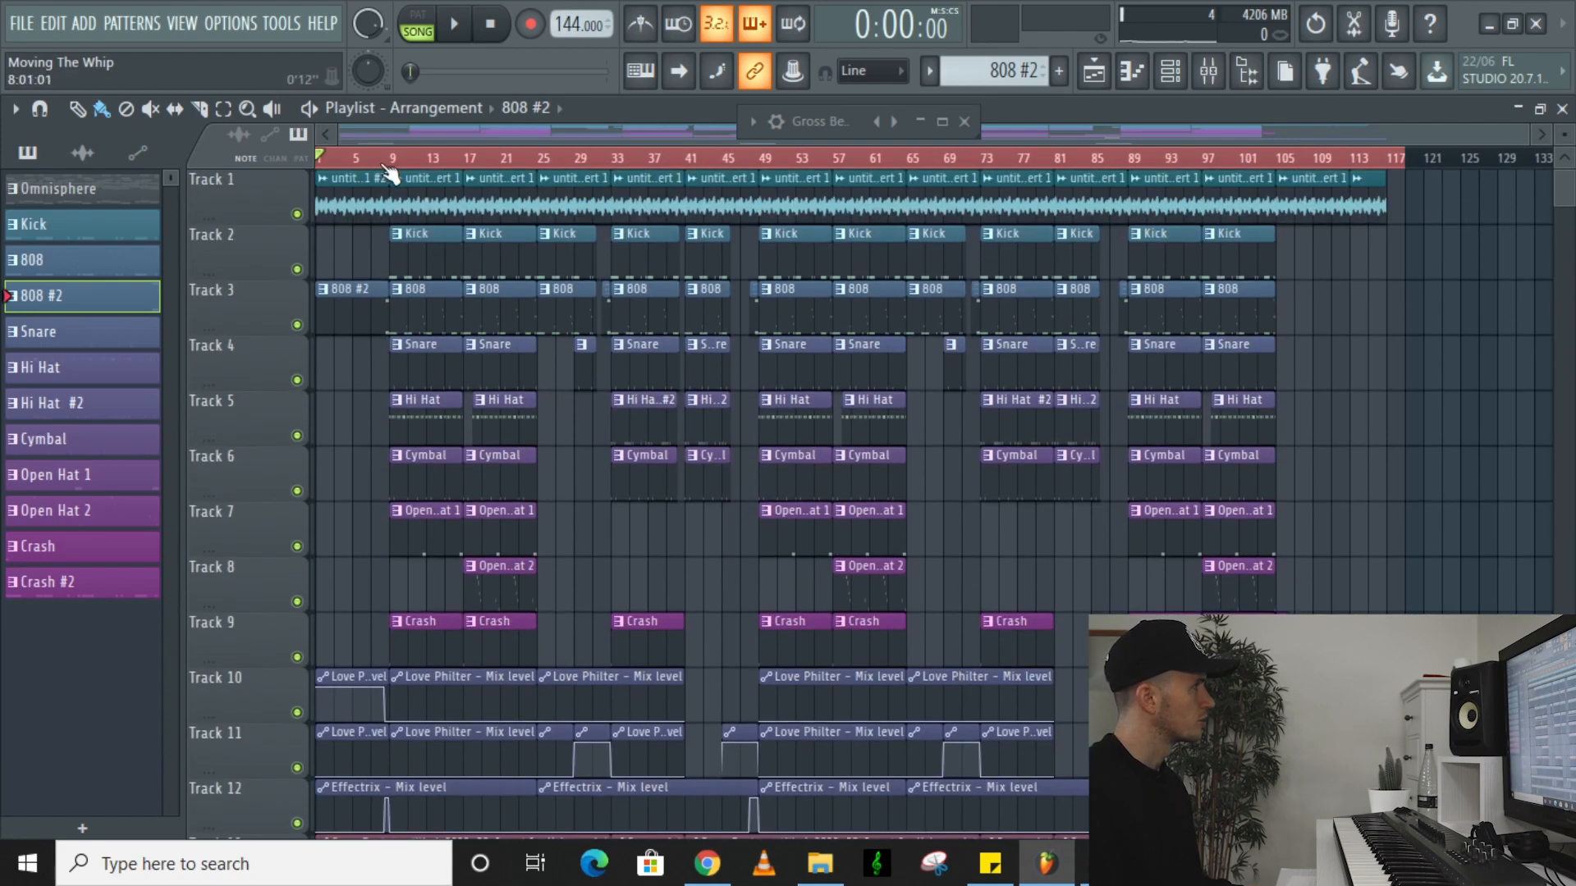
Inspect the 808 #2 pattern's notes leading into bar 9 and the G4 slide note's properties, leaving them unedited, and return to the playlist
key(space)
key(space)
ctrl+scroll(398, 312, up, 5)
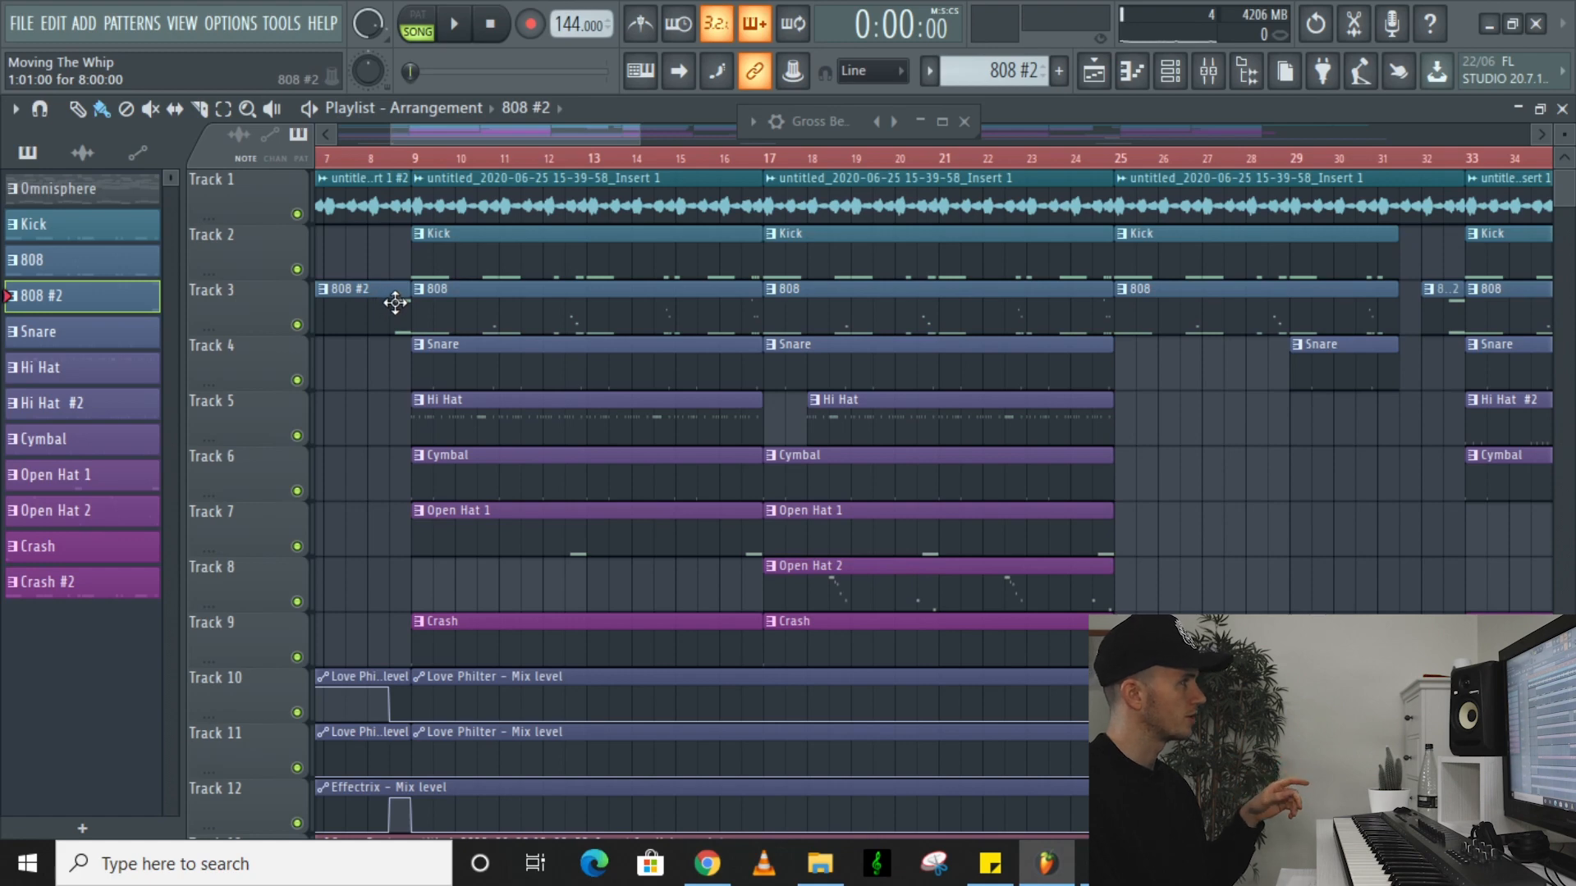
double_click(395, 303)
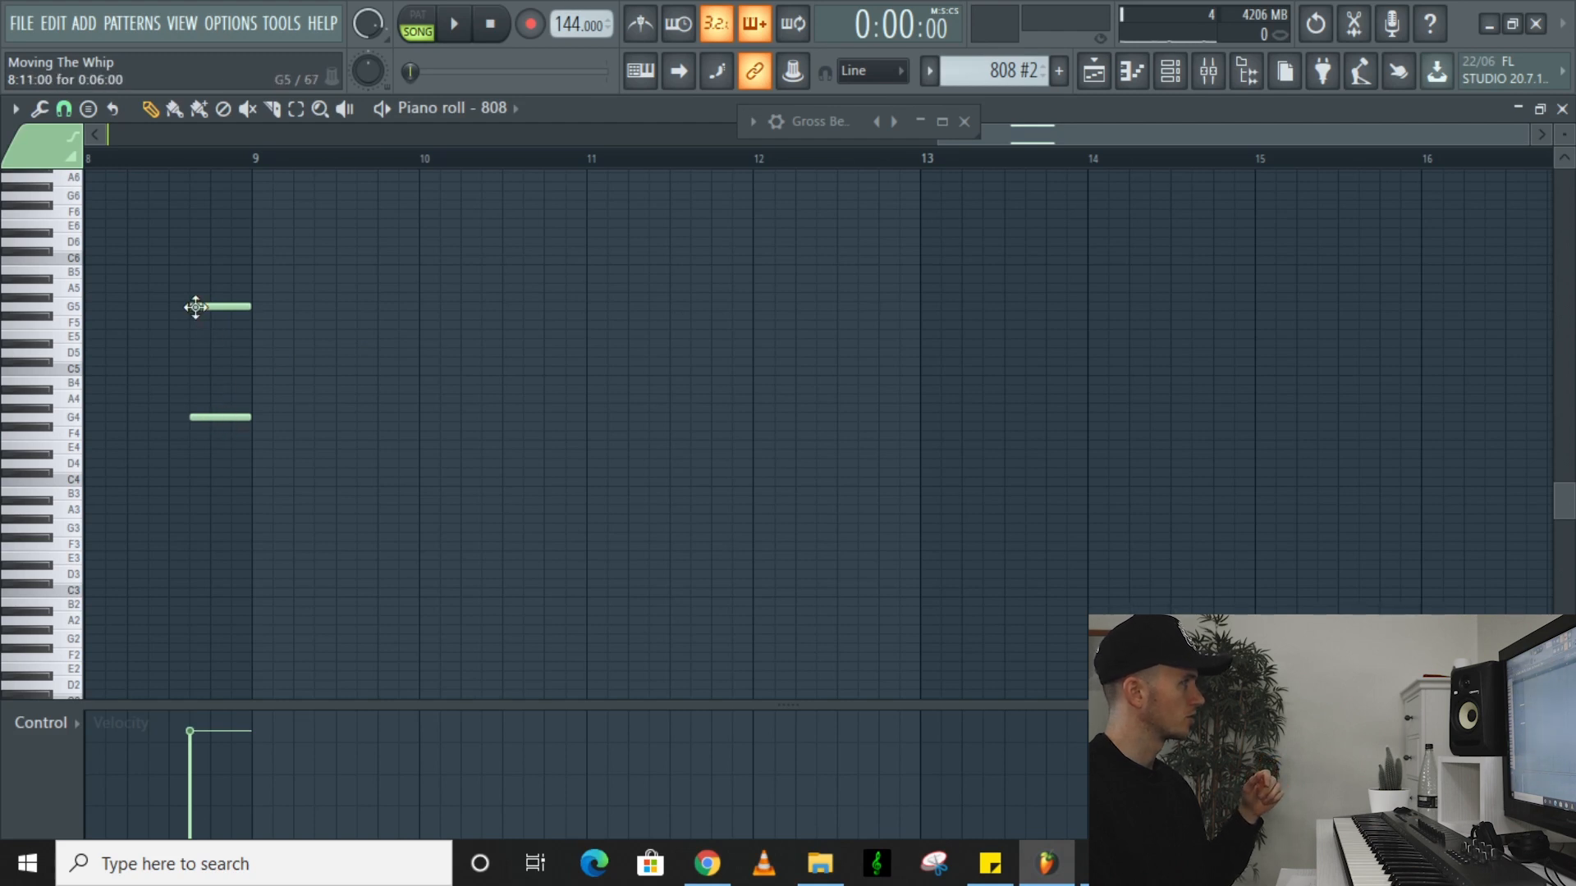
double_click(220, 416)
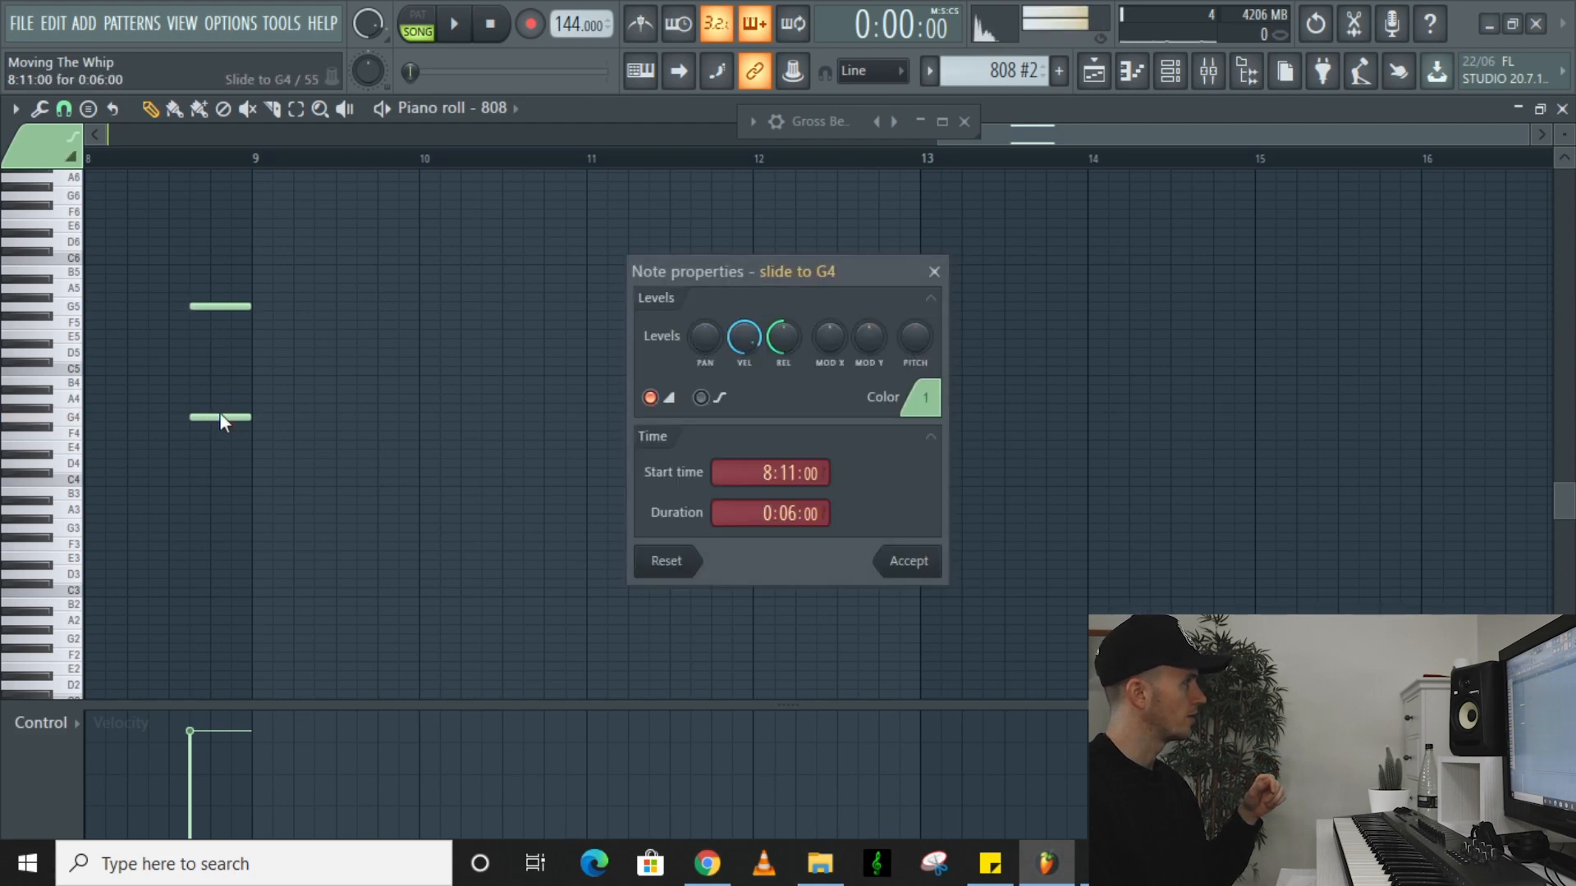
click(934, 272)
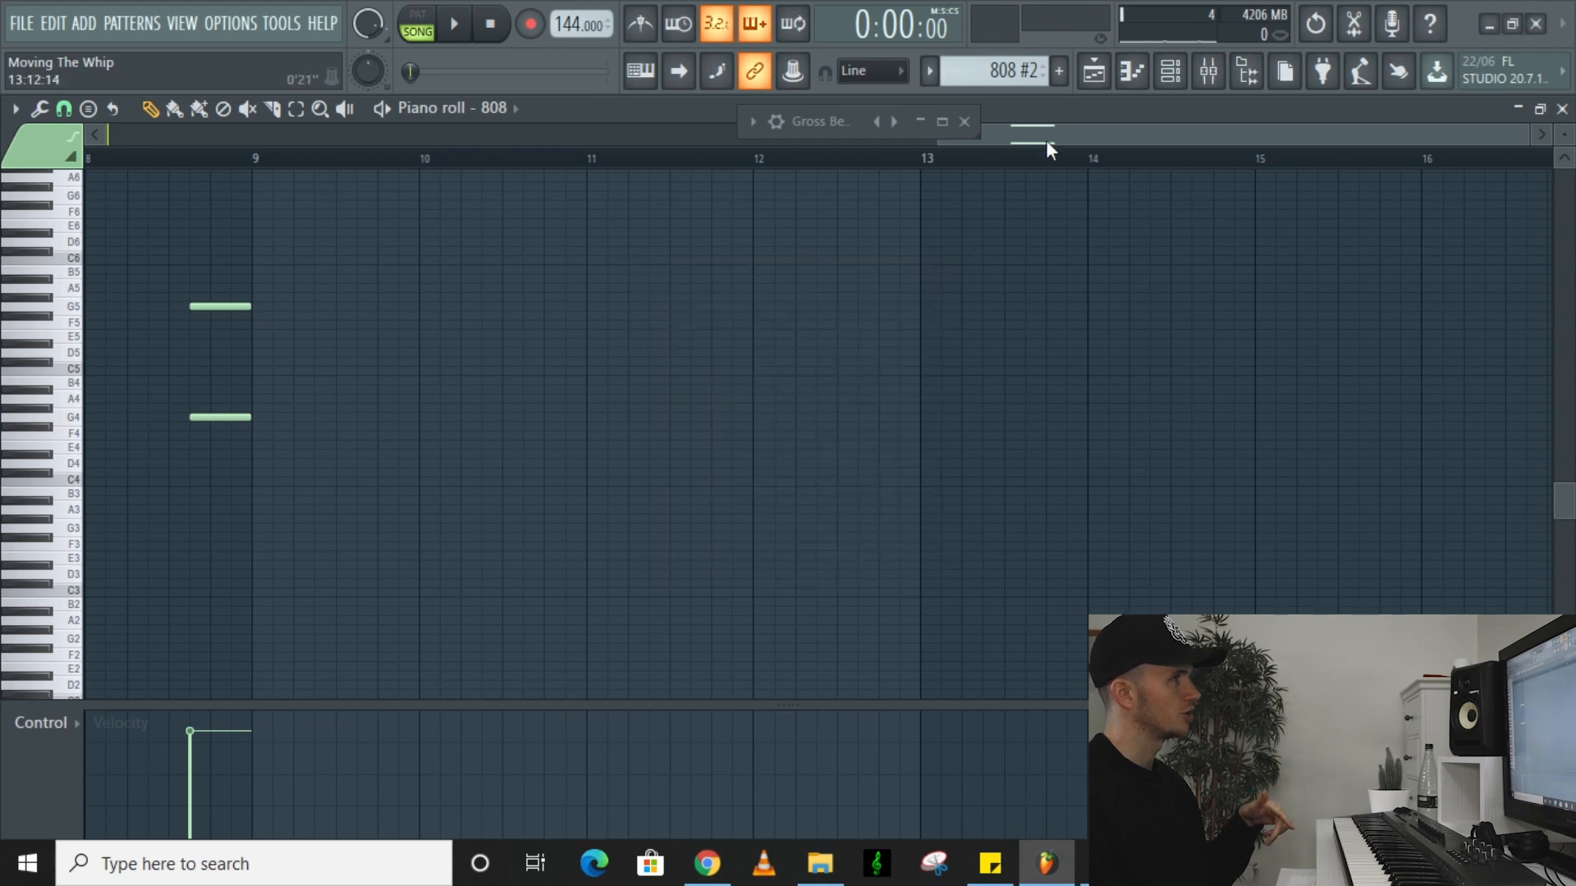
click(1094, 70)
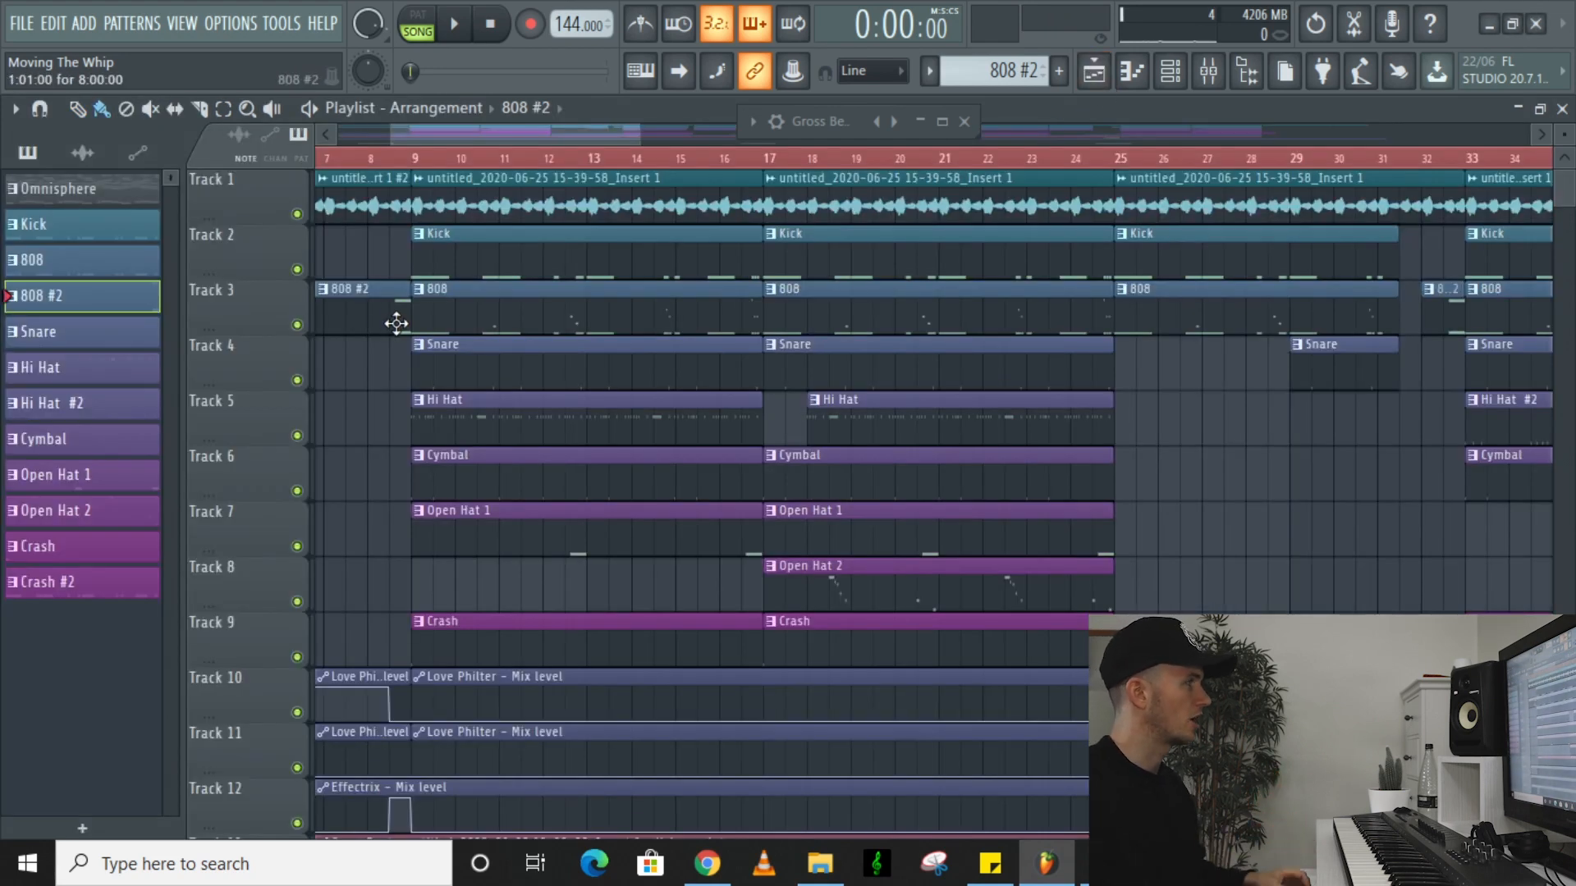
Play the arrangement from bar 1 and review the clips and automation on all tracks through to the end
ctrl+scroll(465, 530, down, 3)
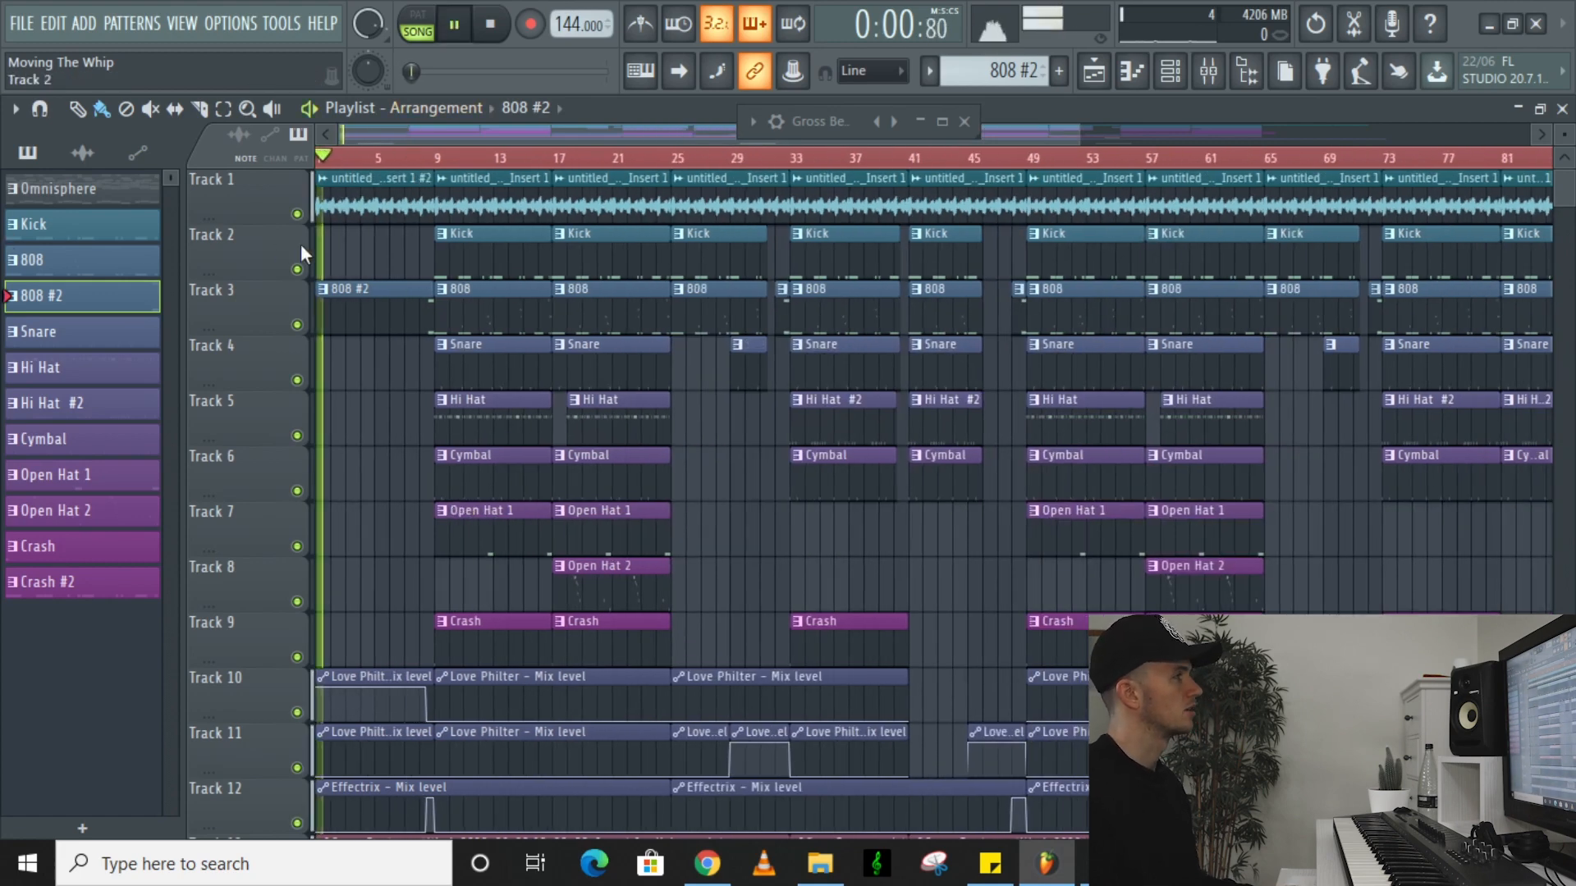
alt+scroll(300, 244, down, 2)
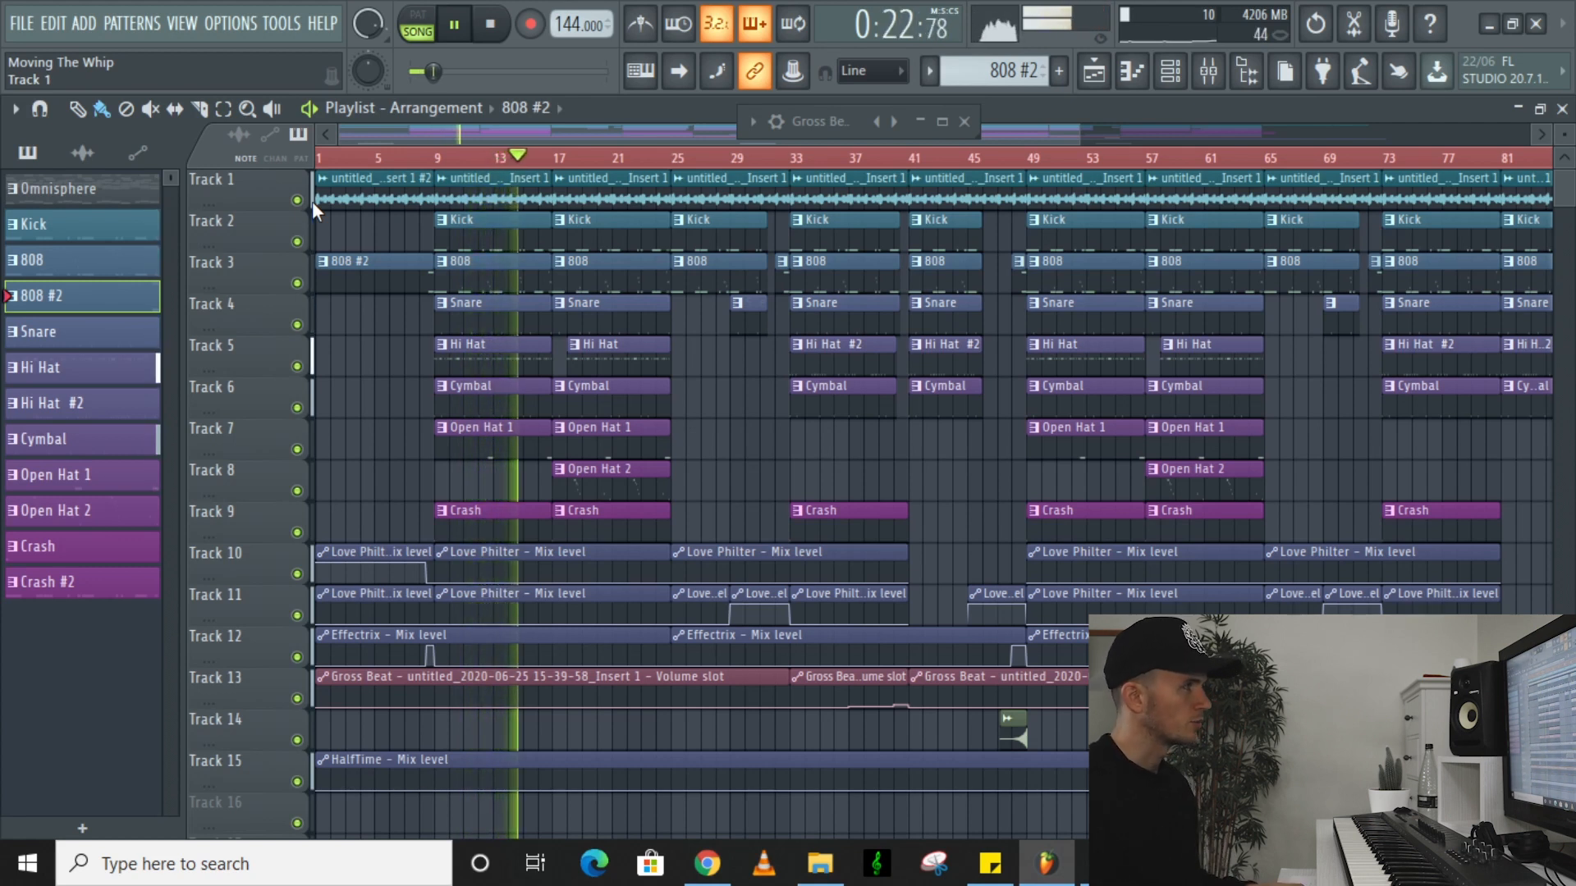
scroll(562, 400, up, 2)
scroll(562, 400, up, 1)
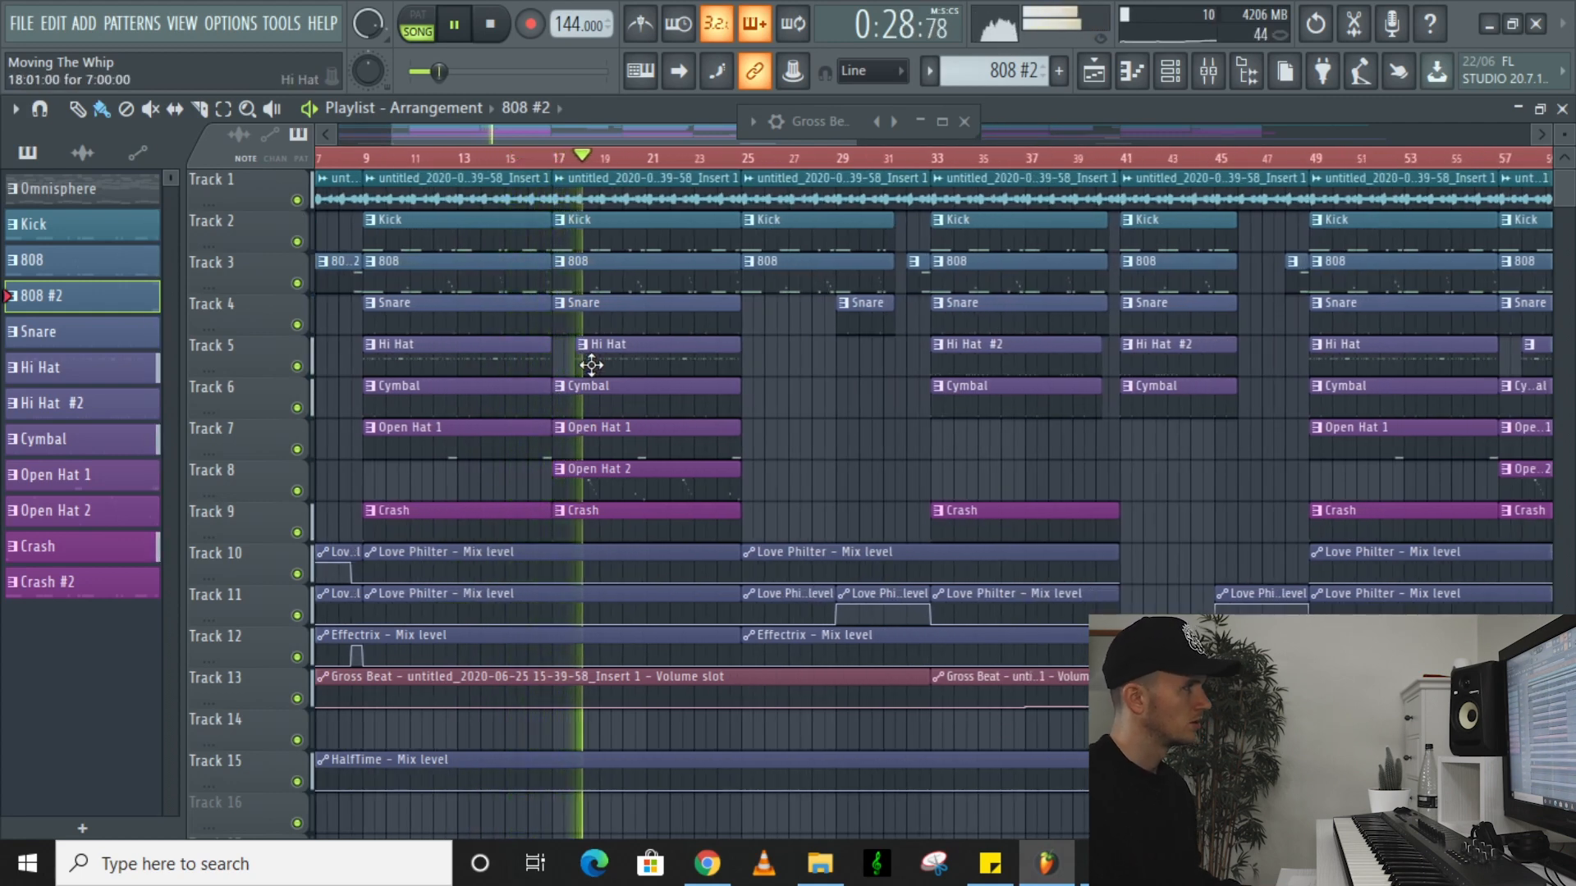
scroll(593, 362, down, 3)
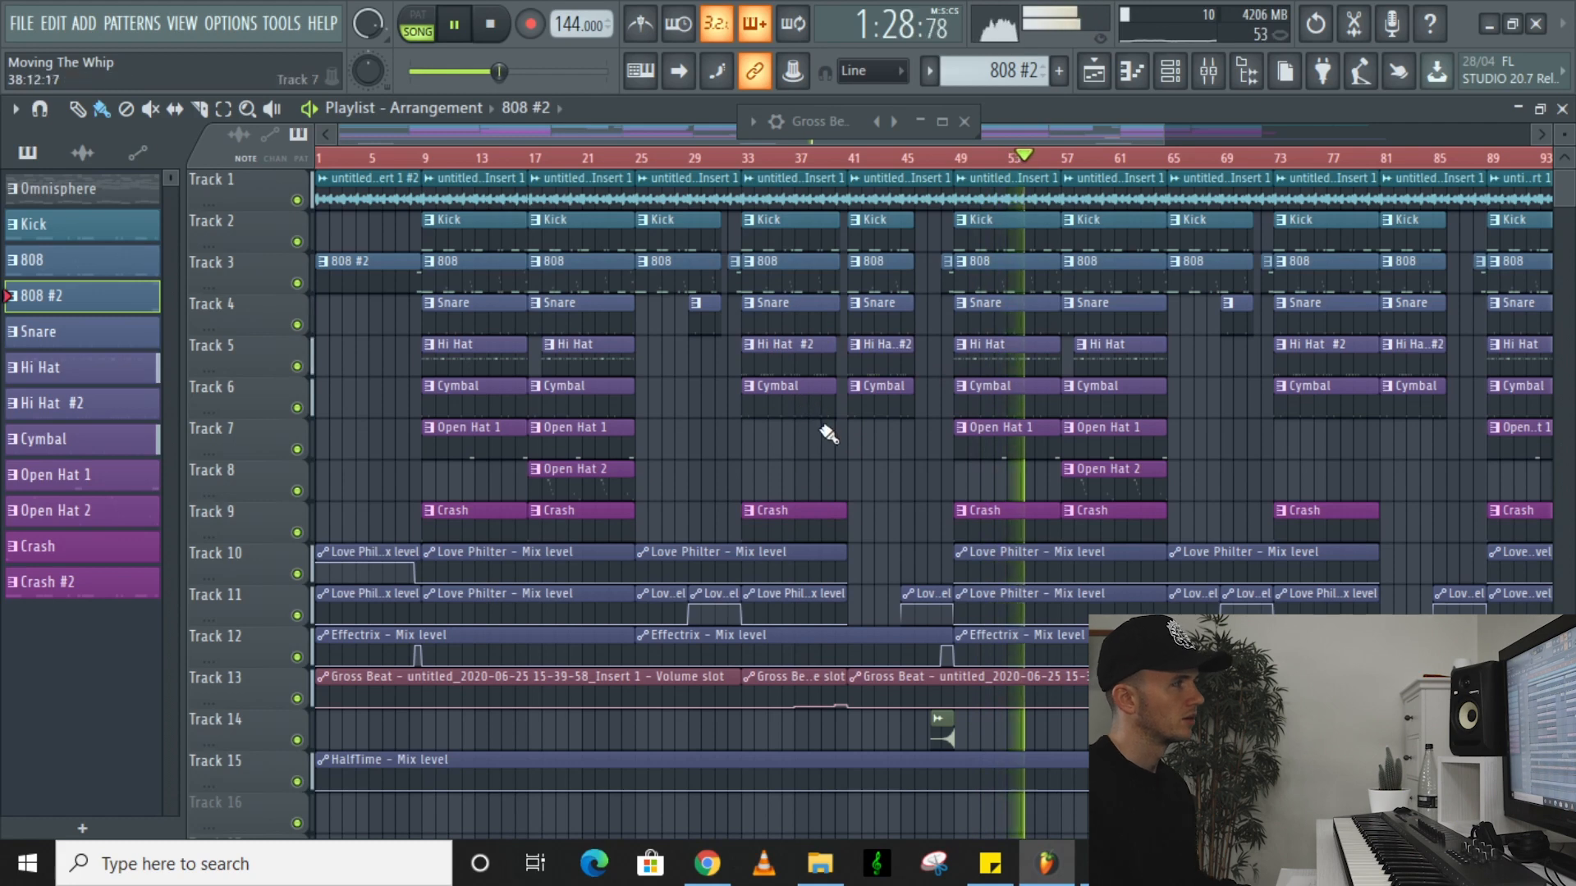
scroll(837, 476, down, 1)
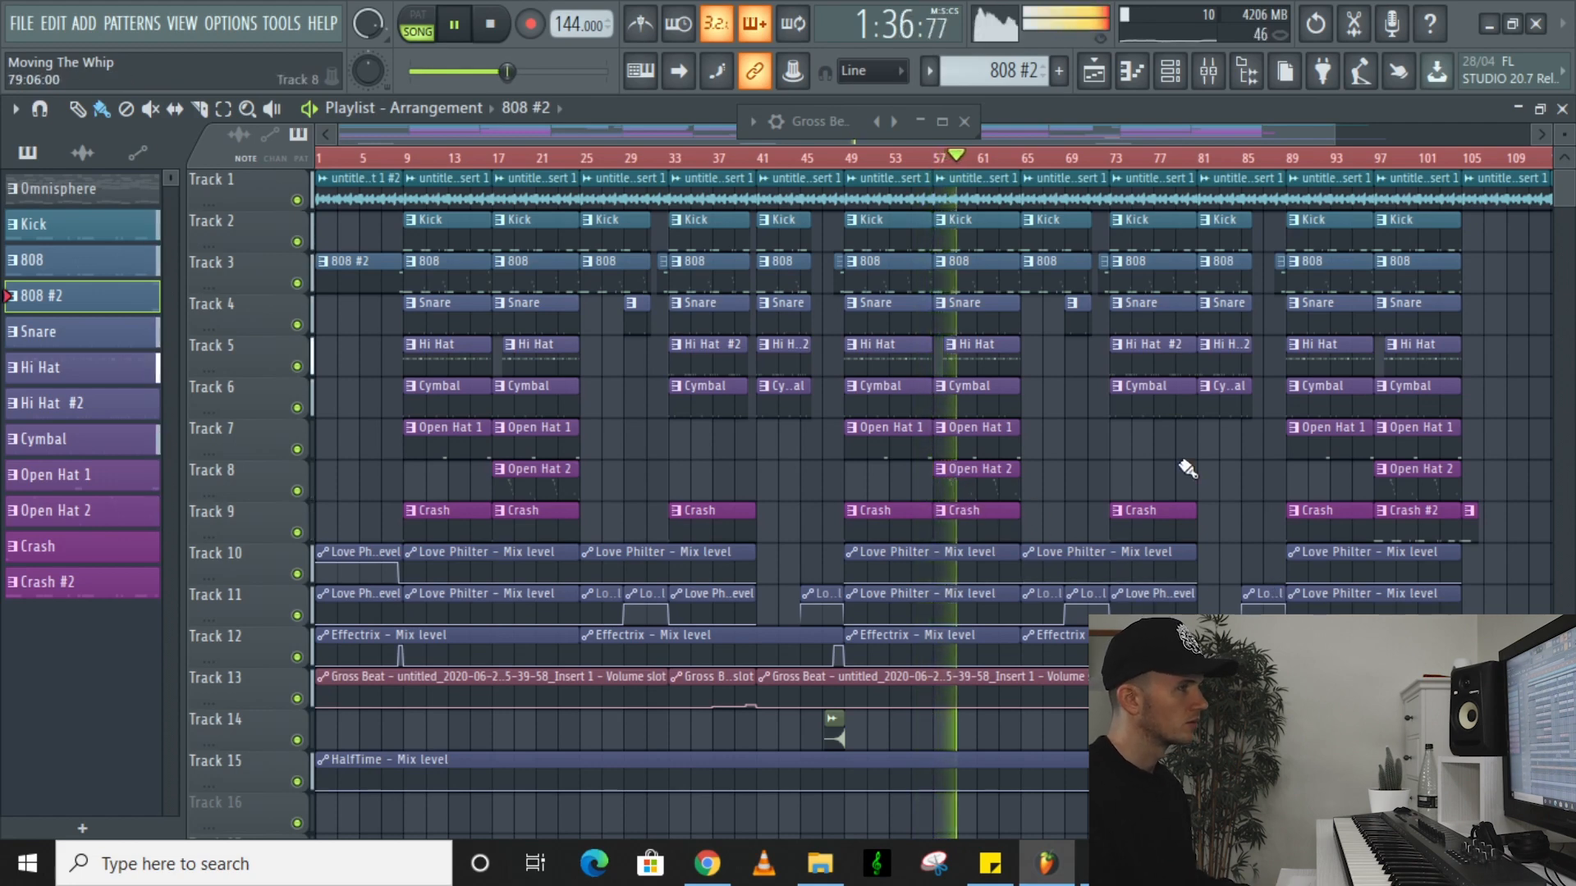
scroll(1188, 467, down, 1)
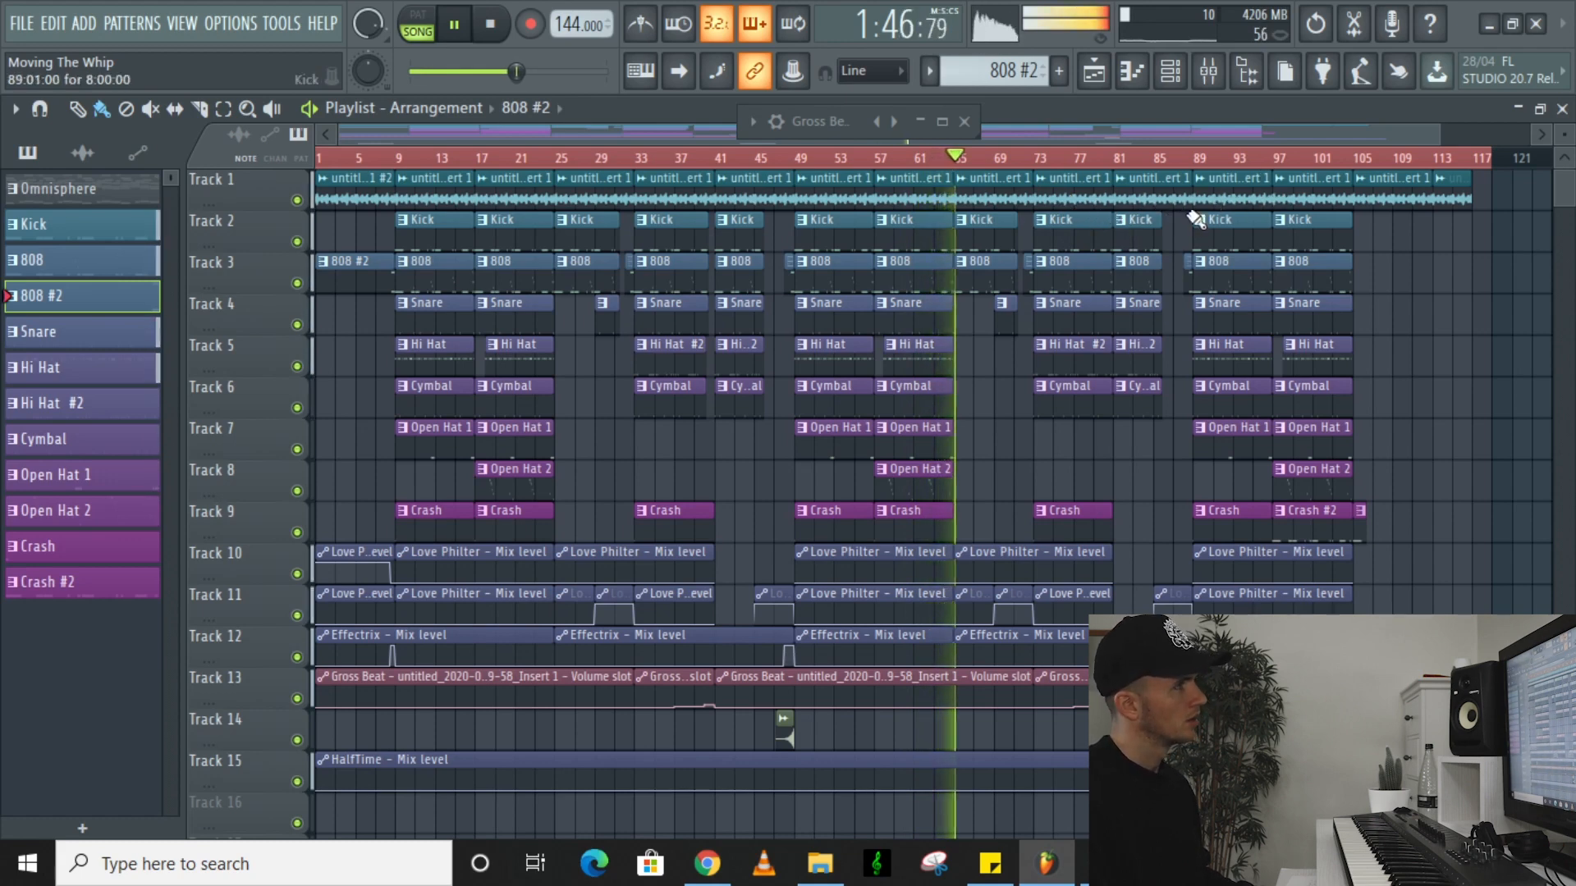
Stop the playback and audition the arrangement's ending from bar 101
key(space)
click(1318, 157)
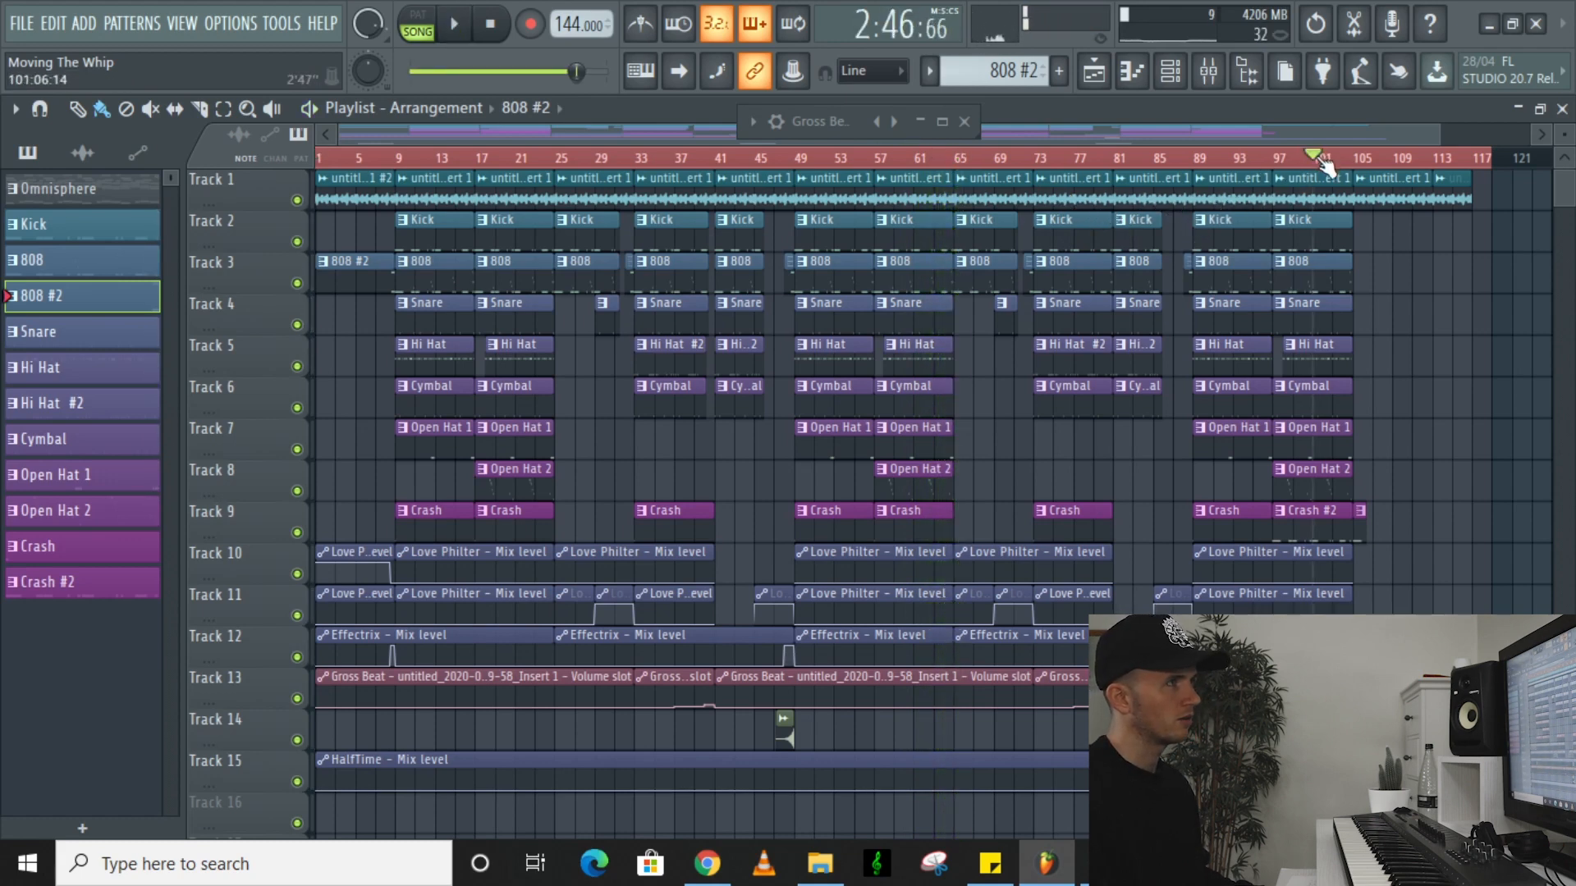
key(space)
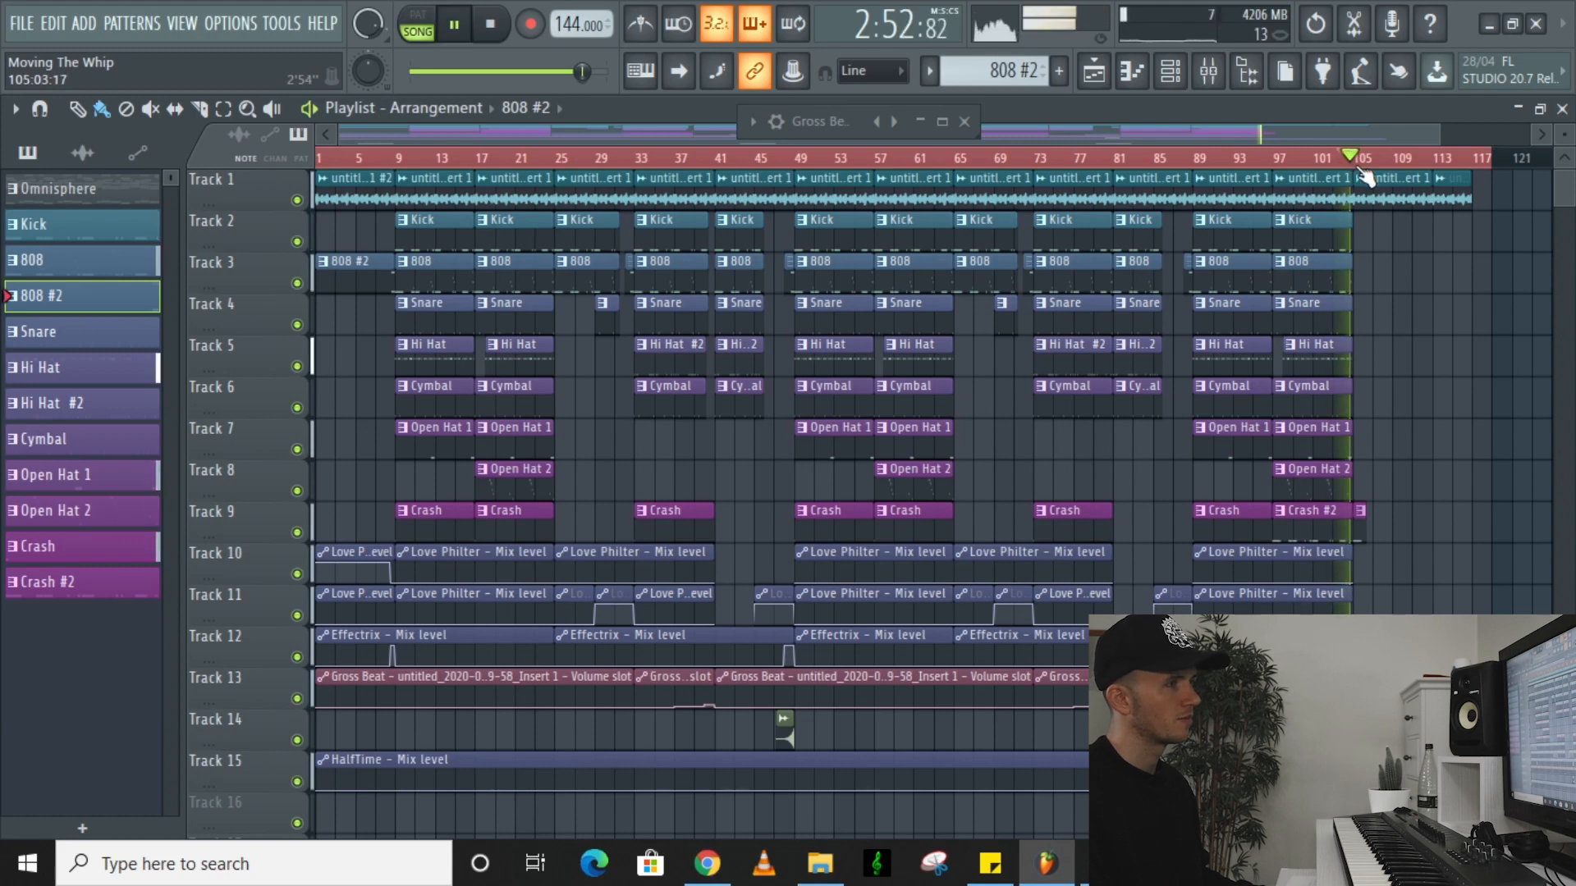